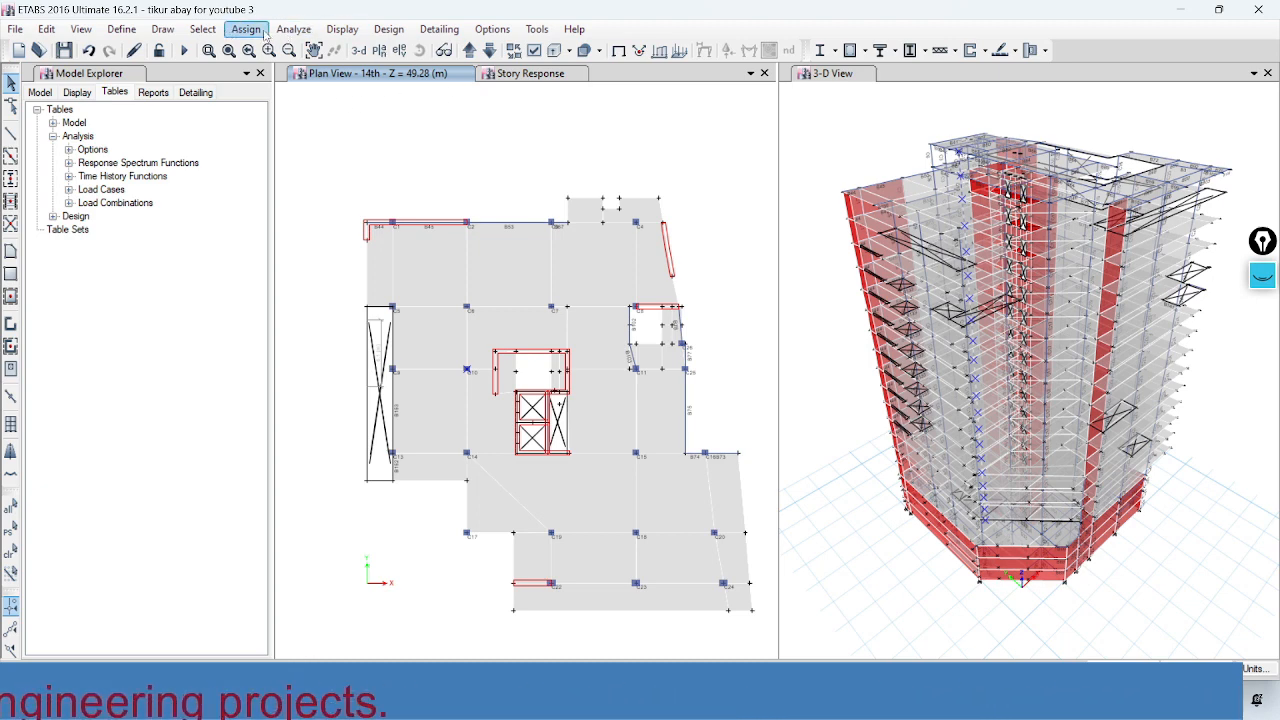
Step: Check the model with frame trimming and joint moving, joint story assignment fixes and selected objects only enabled, and close the report
click(294, 29)
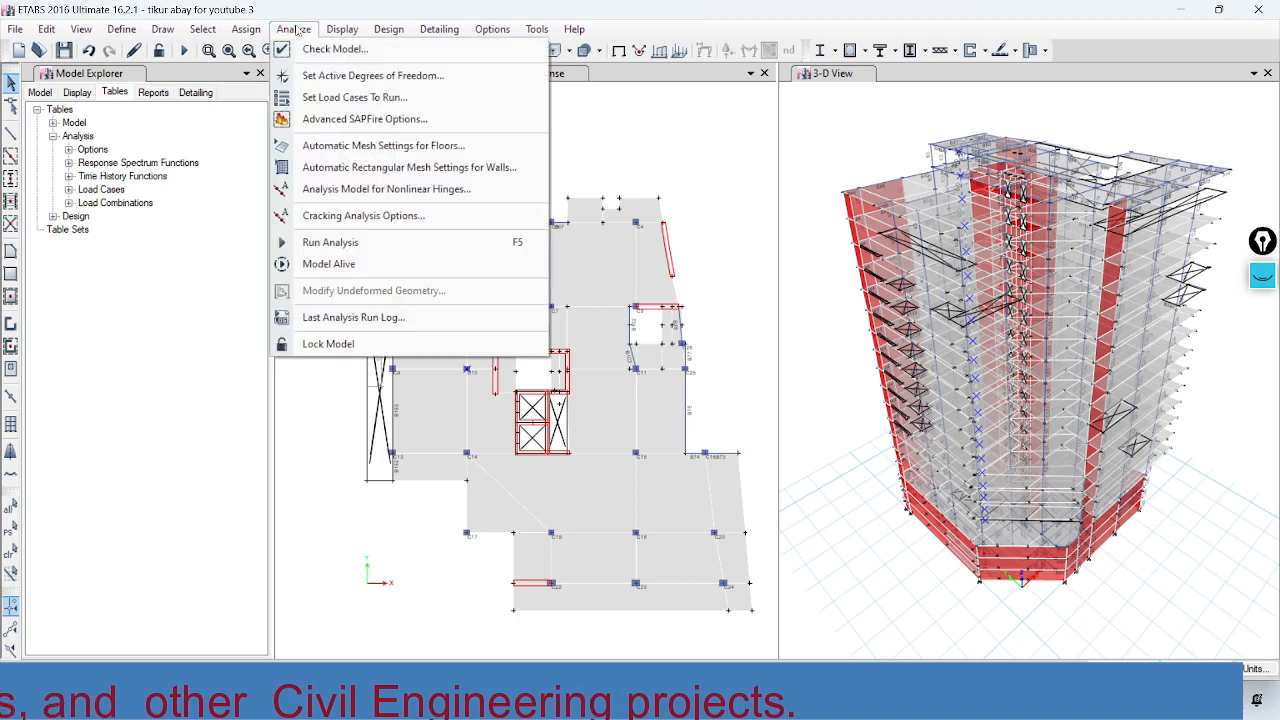
click(335, 41)
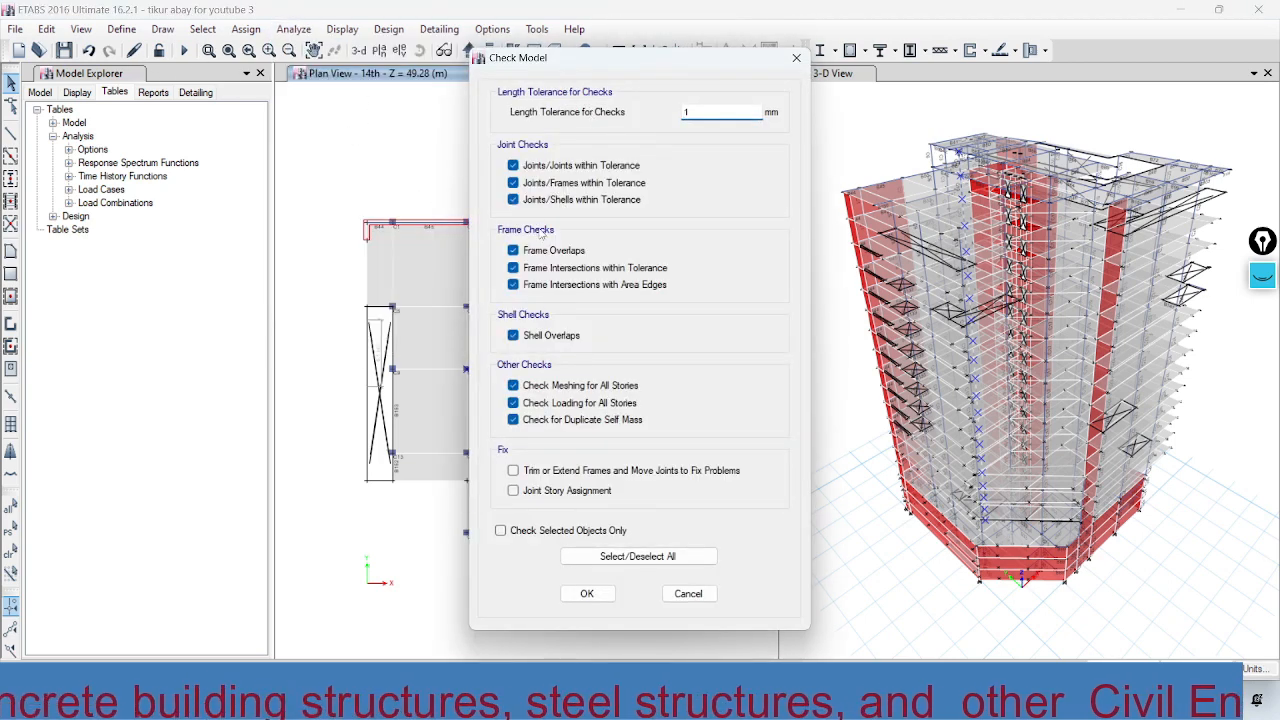
click(513, 470)
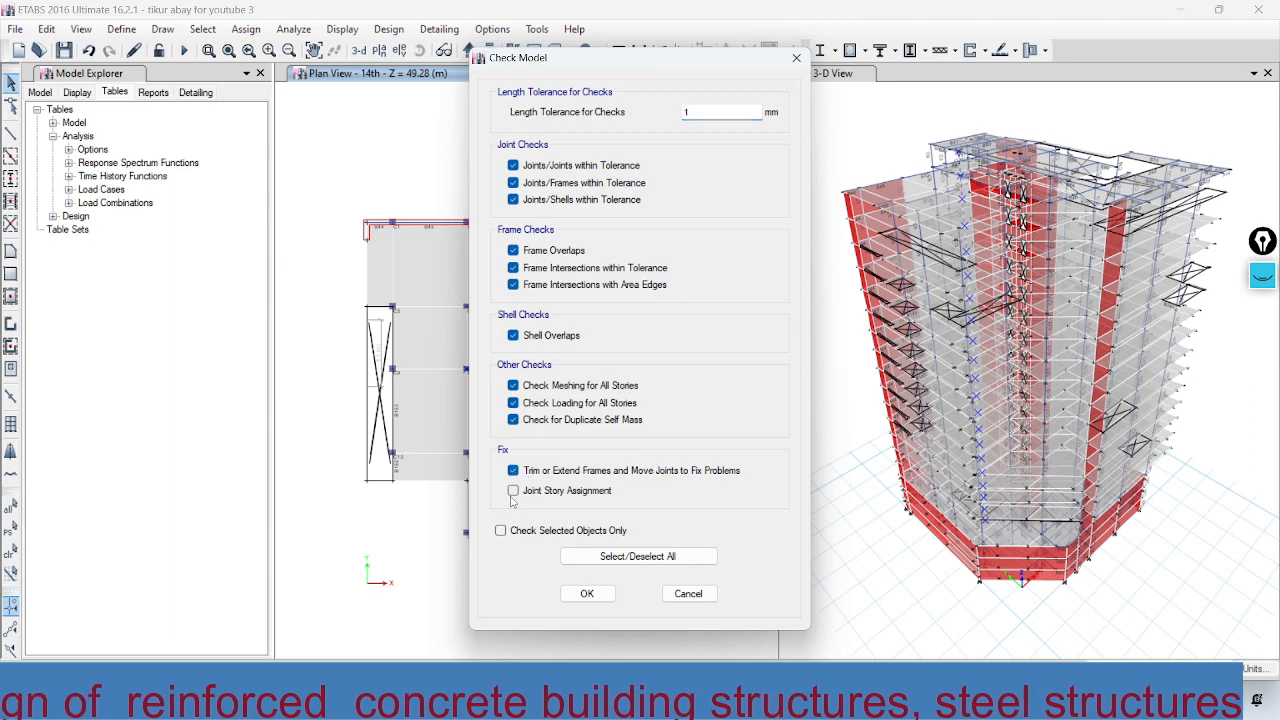
click(513, 491)
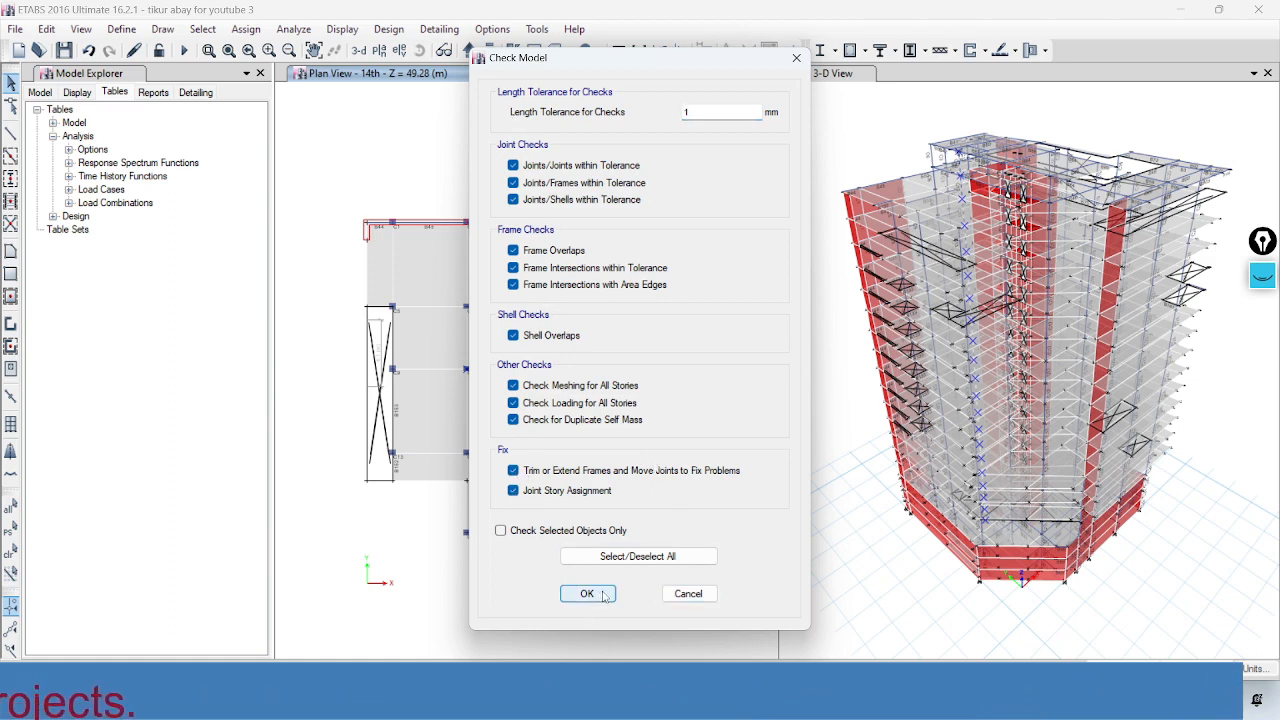
click(500, 531)
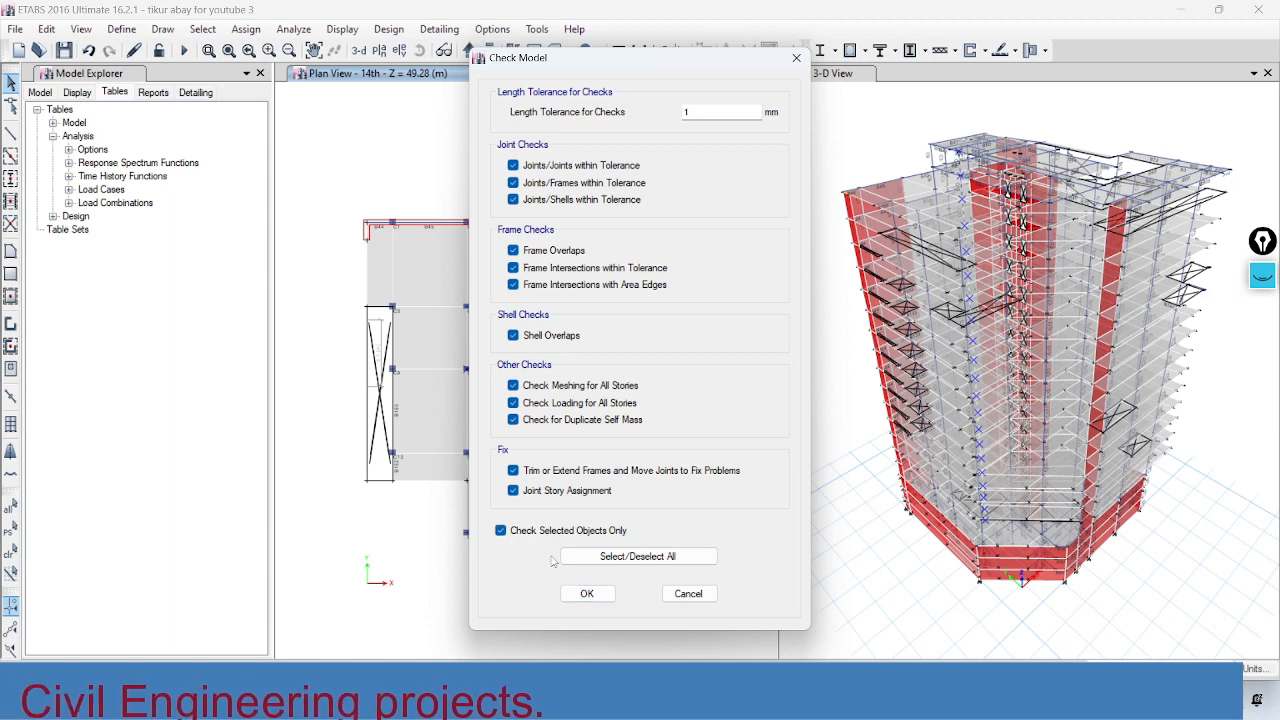
click(600, 594)
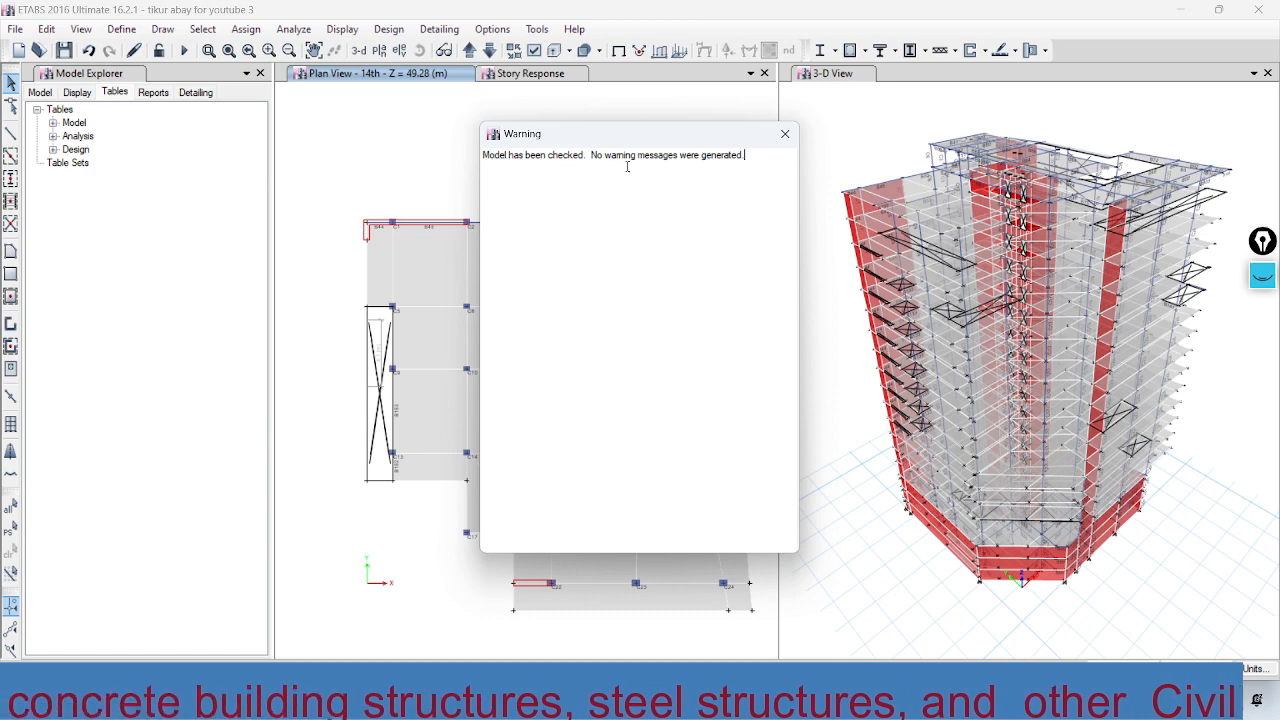
click(777, 140)
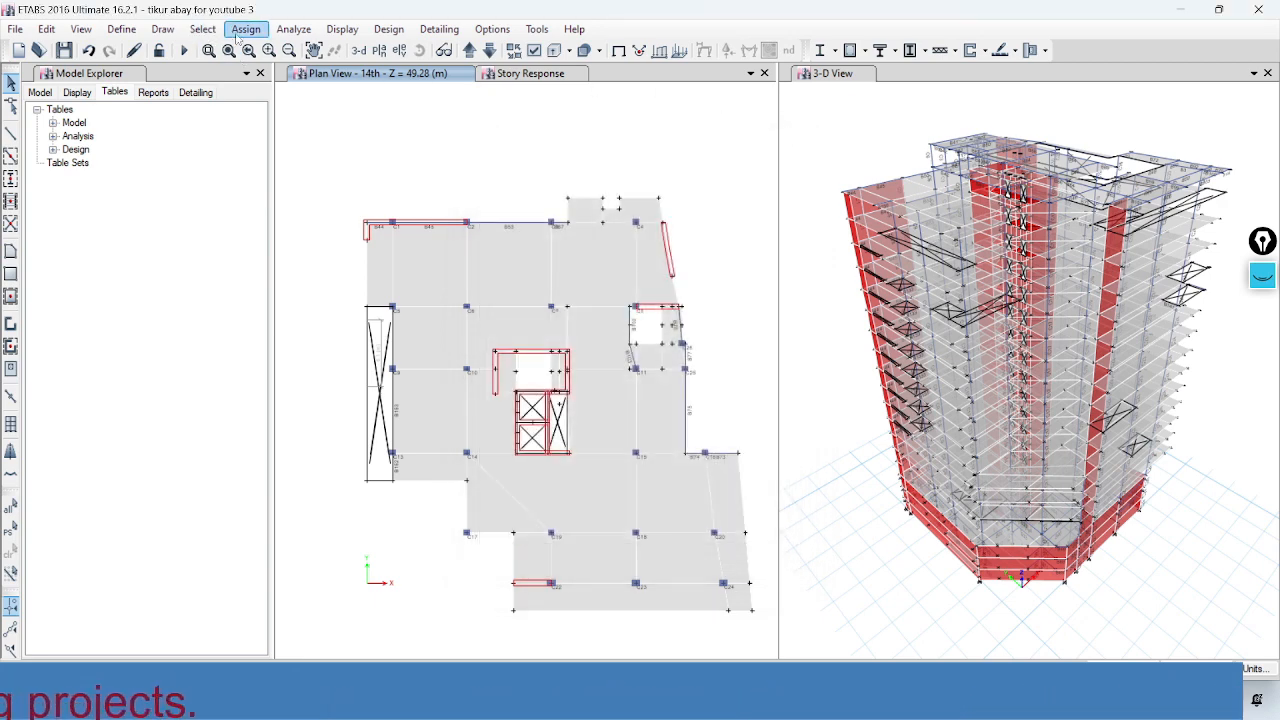
Step: Review the load cases set to run, keep diaphragm centers of rigidity calculation enabled, and run the analysis
click(298, 31)
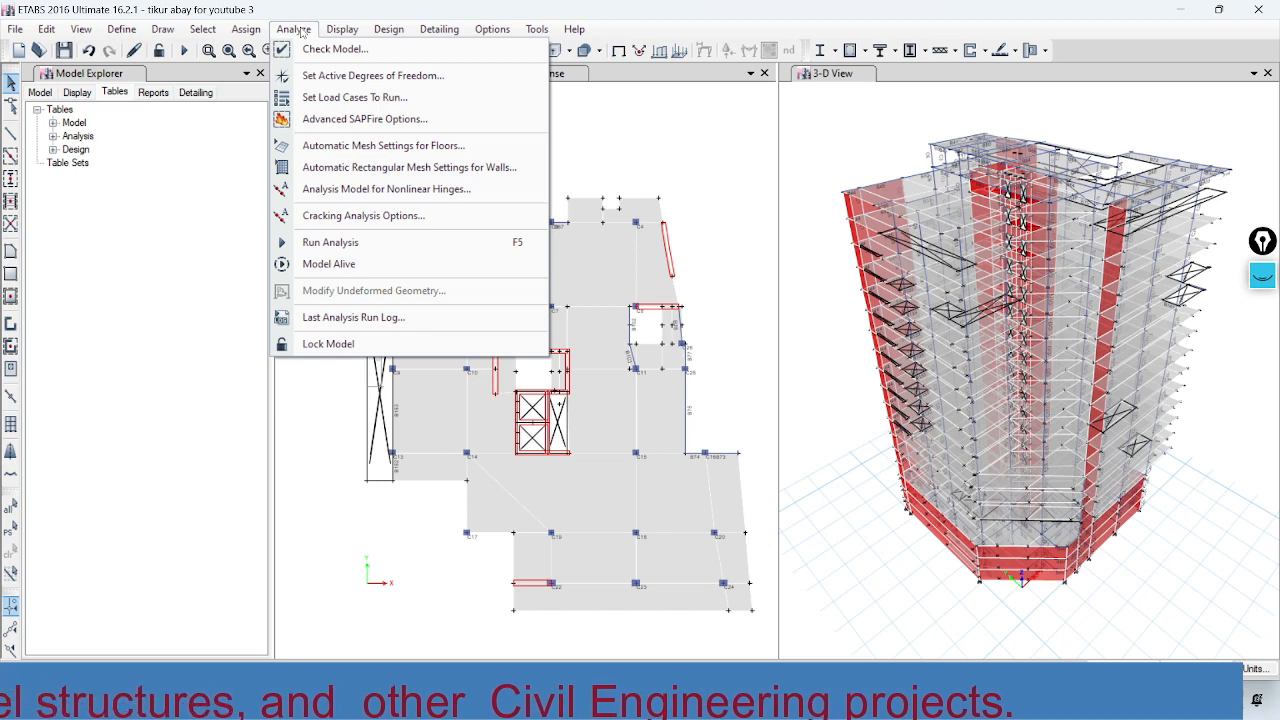
click(354, 100)
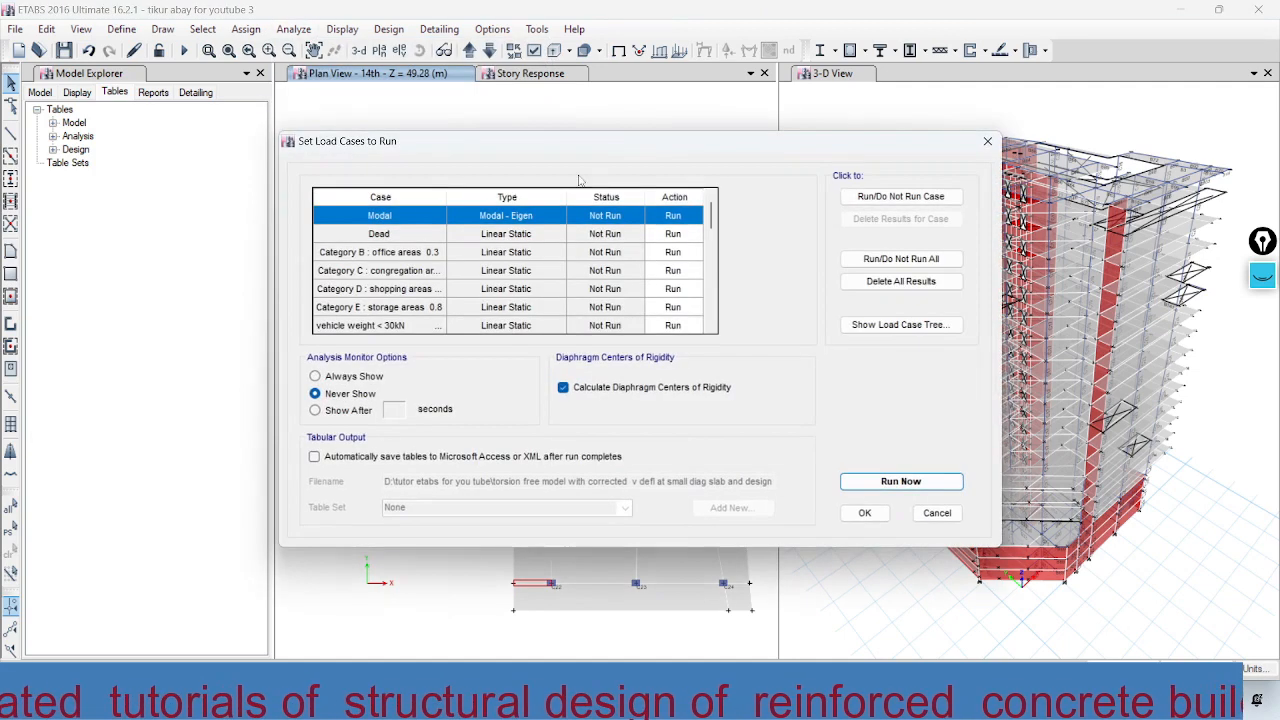
mouse_move(710, 218)
mouse_down()
mouse_move(709, 318)
mouse_move(697, 206)
mouse_up()
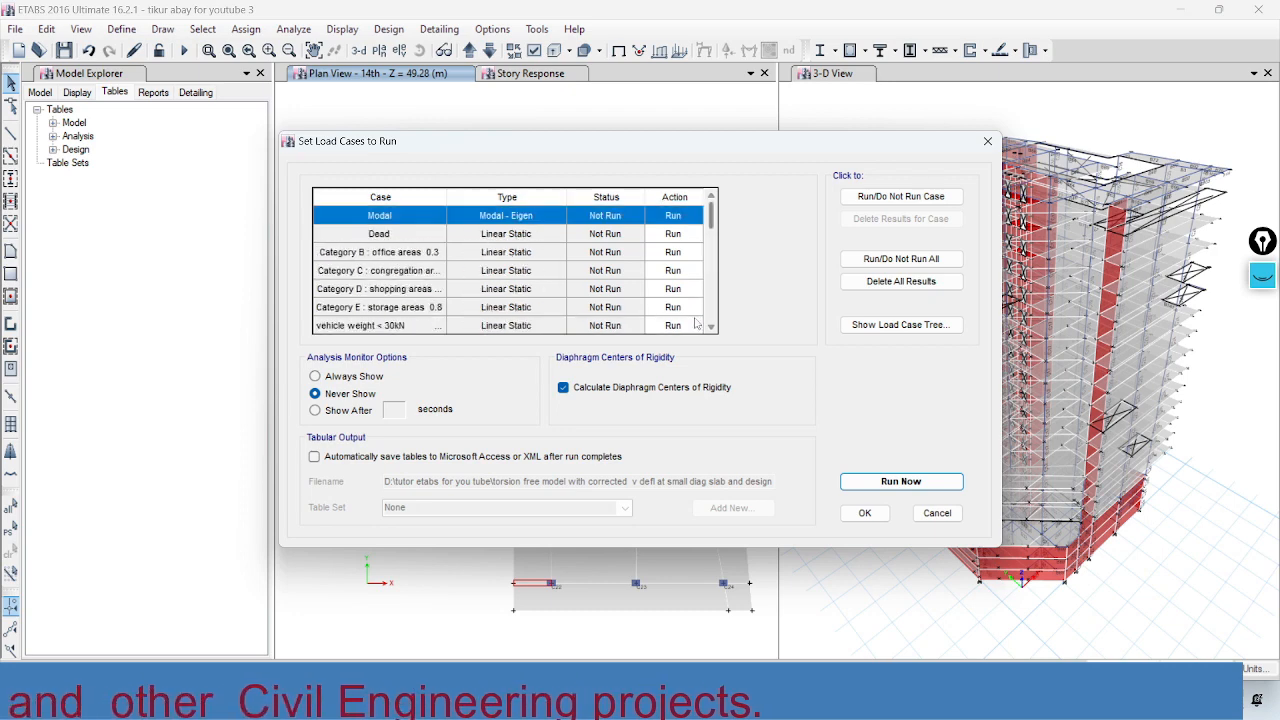
click(563, 387)
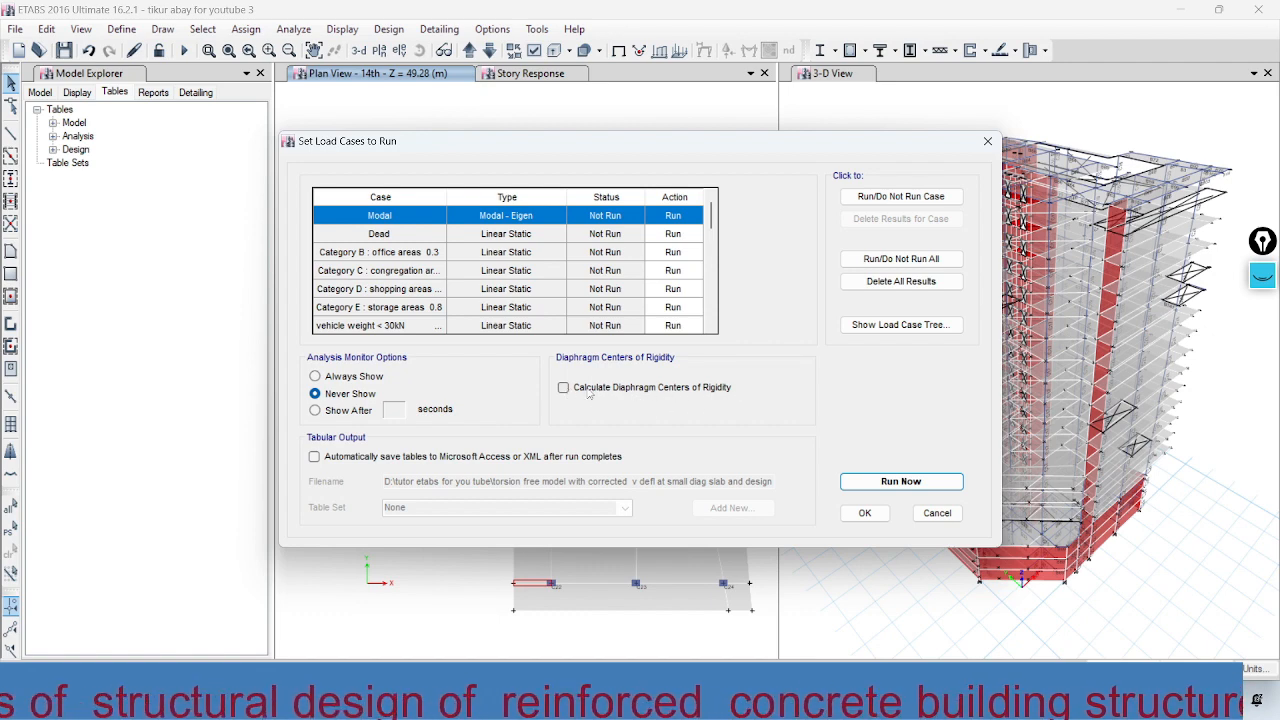
click(563, 388)
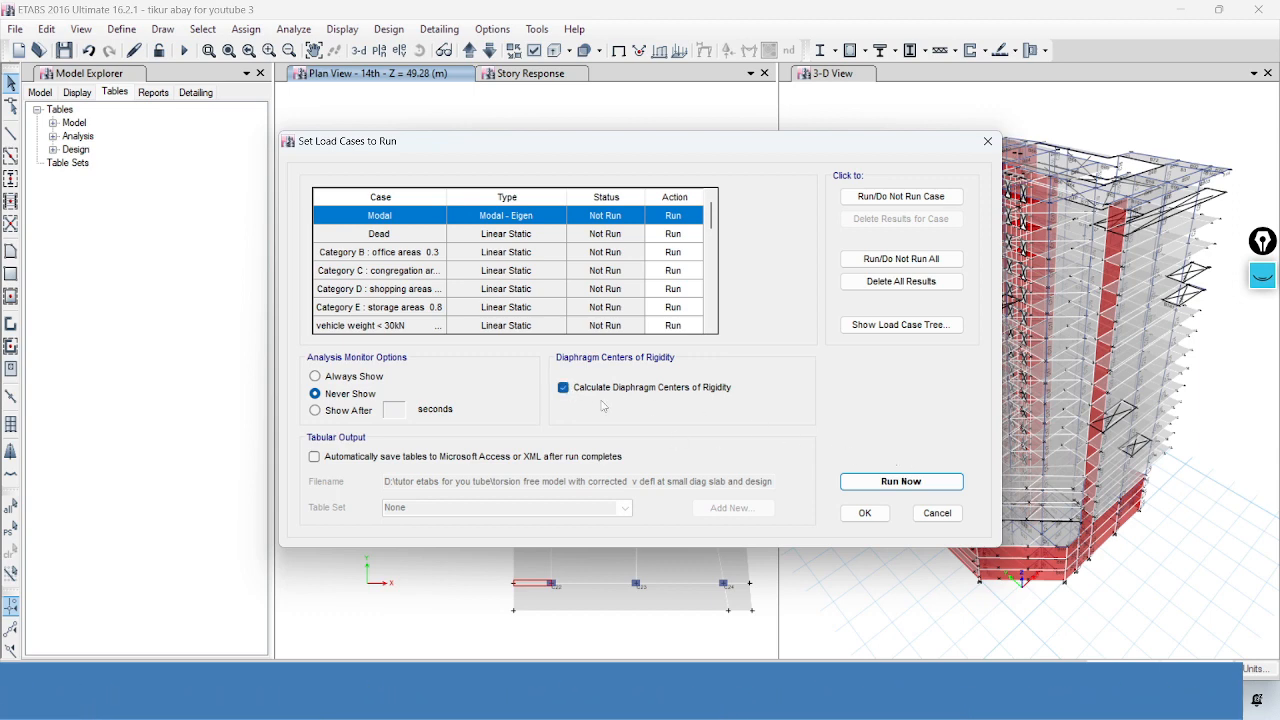
click(901, 481)
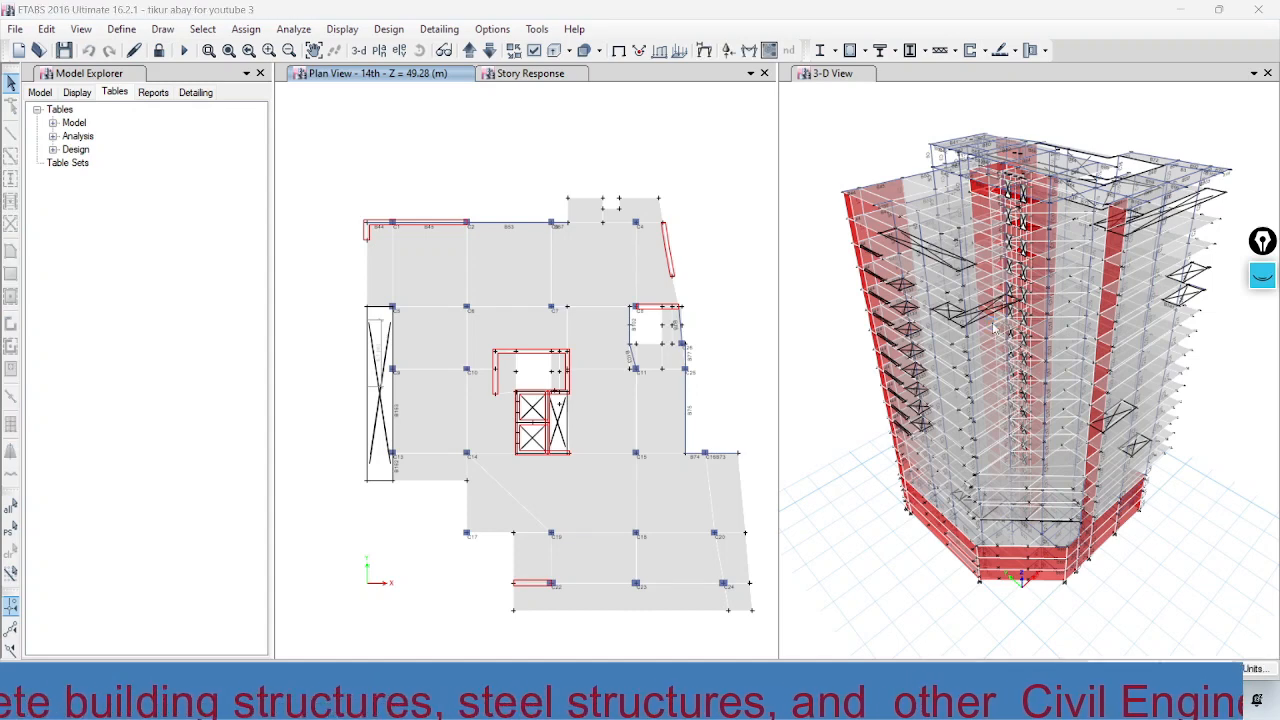
click(992, 324)
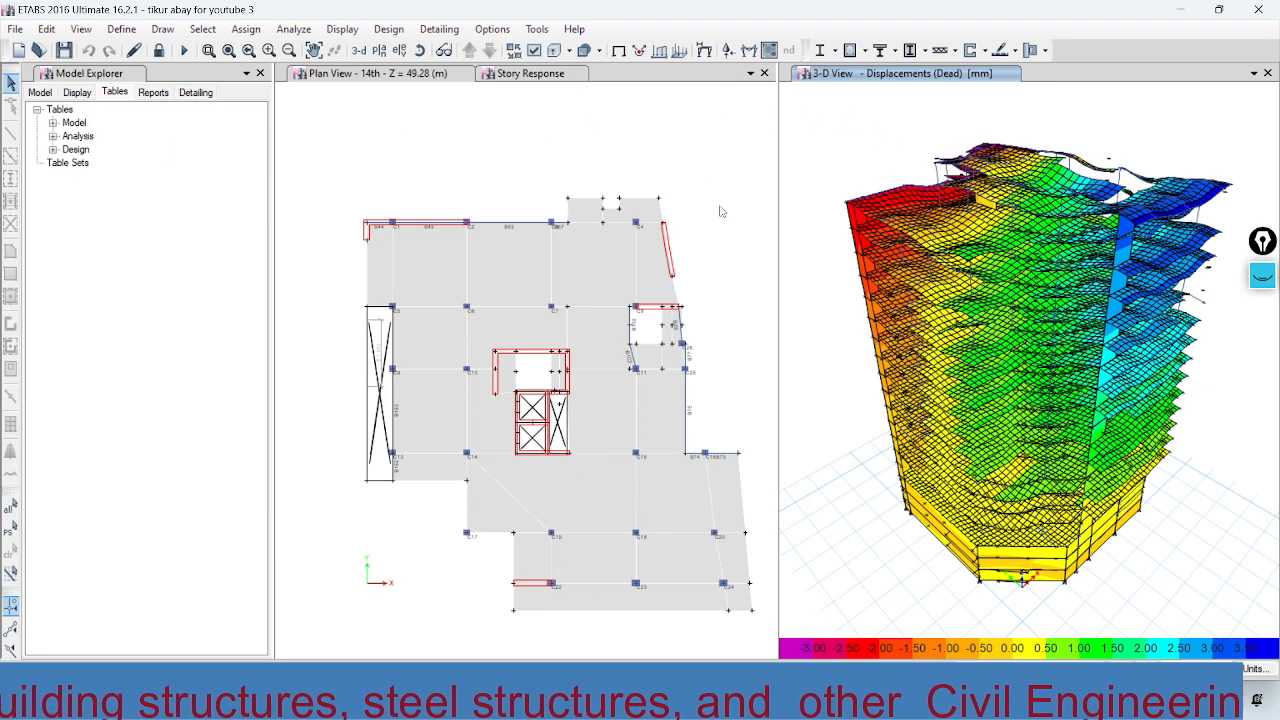
Step: Show the deformed shape in the 3-D view for the "servic load" combination with Displacement UZ contours
mouse_move(998, 452)
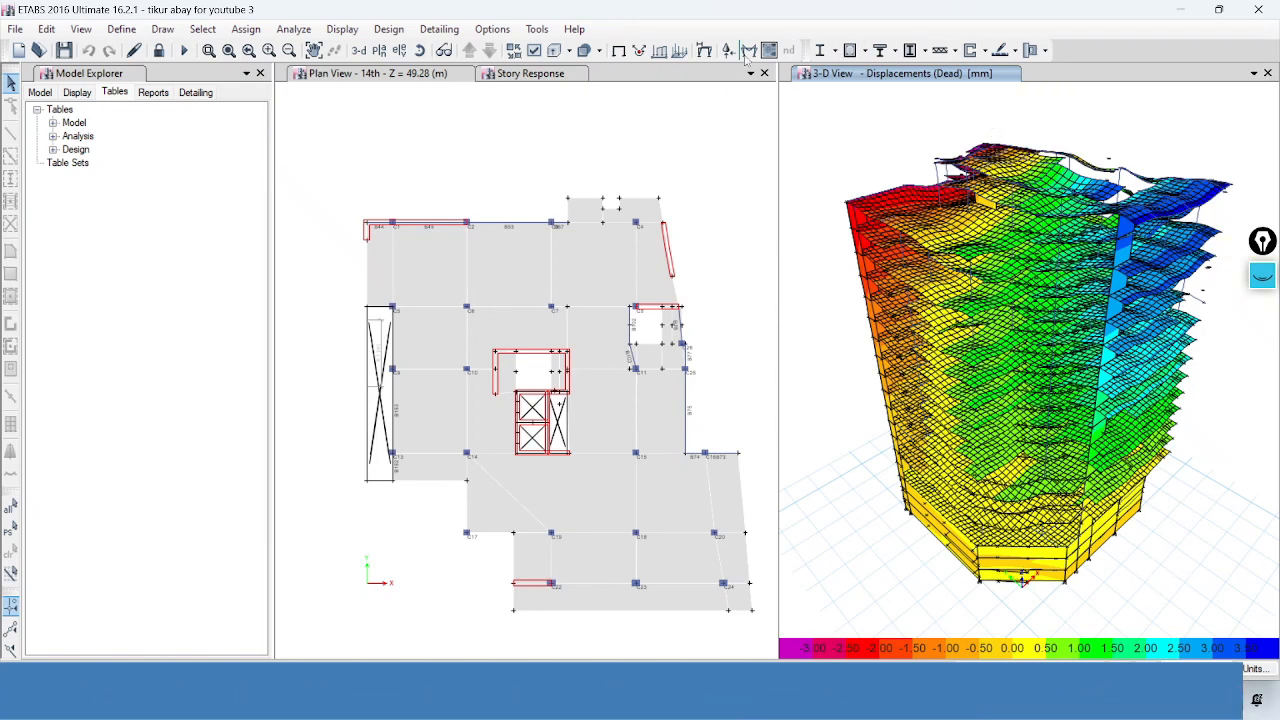
click(705, 50)
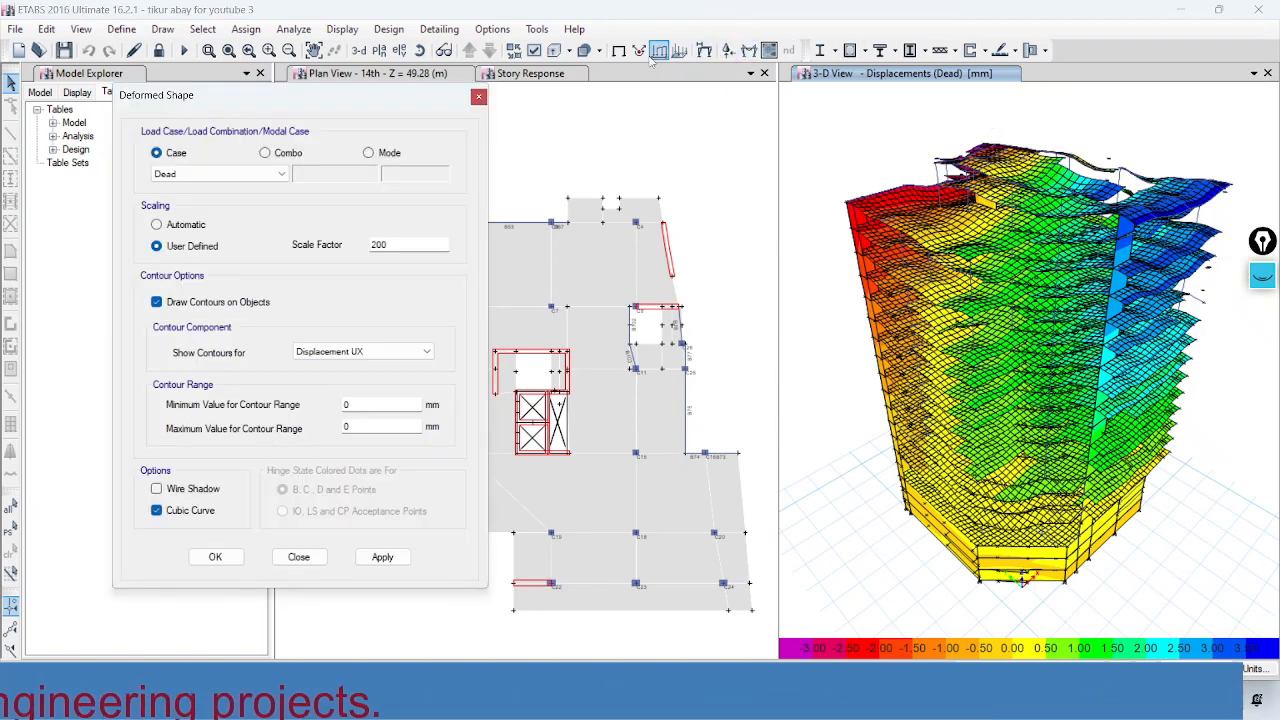
click(222, 175)
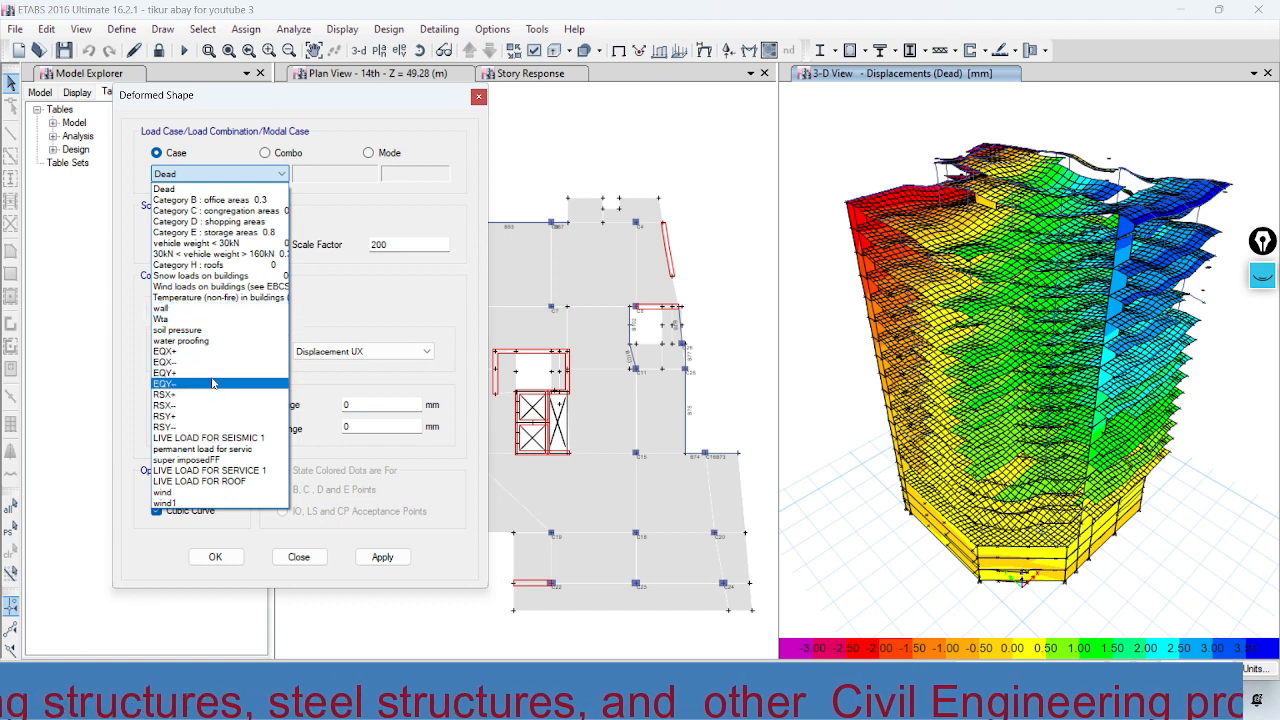
click(267, 158)
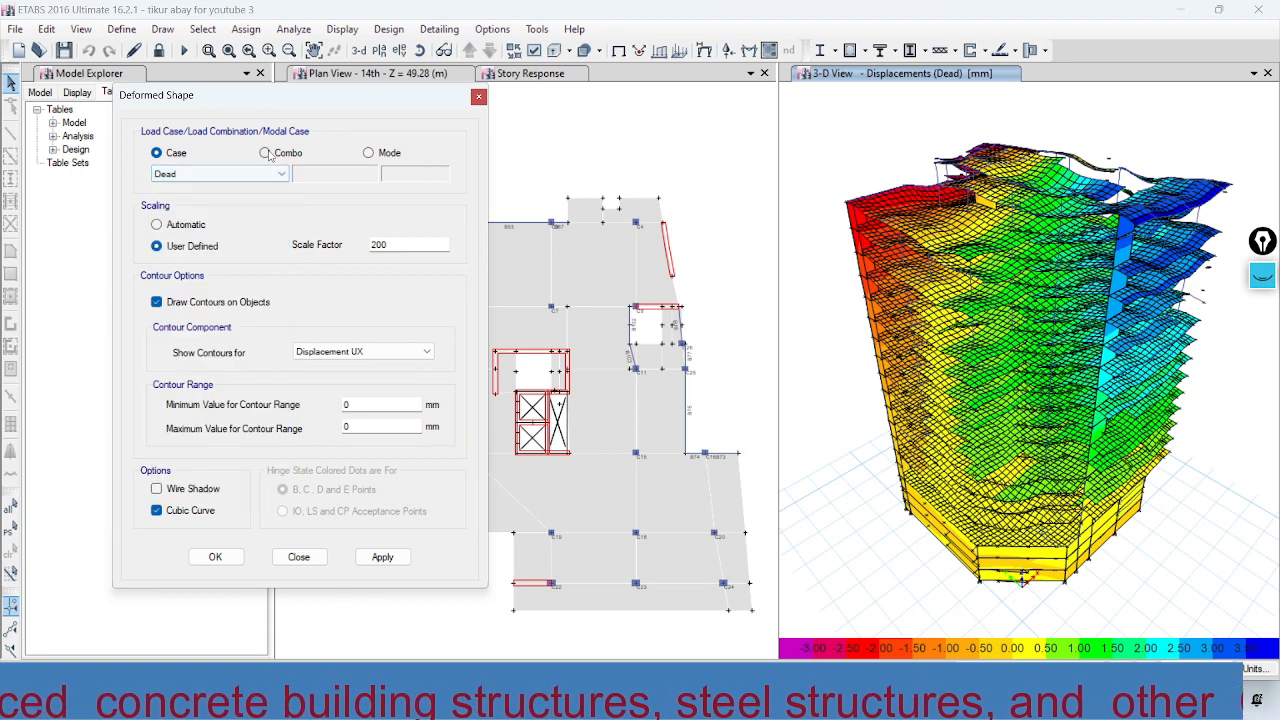
click(267, 158)
click(236, 175)
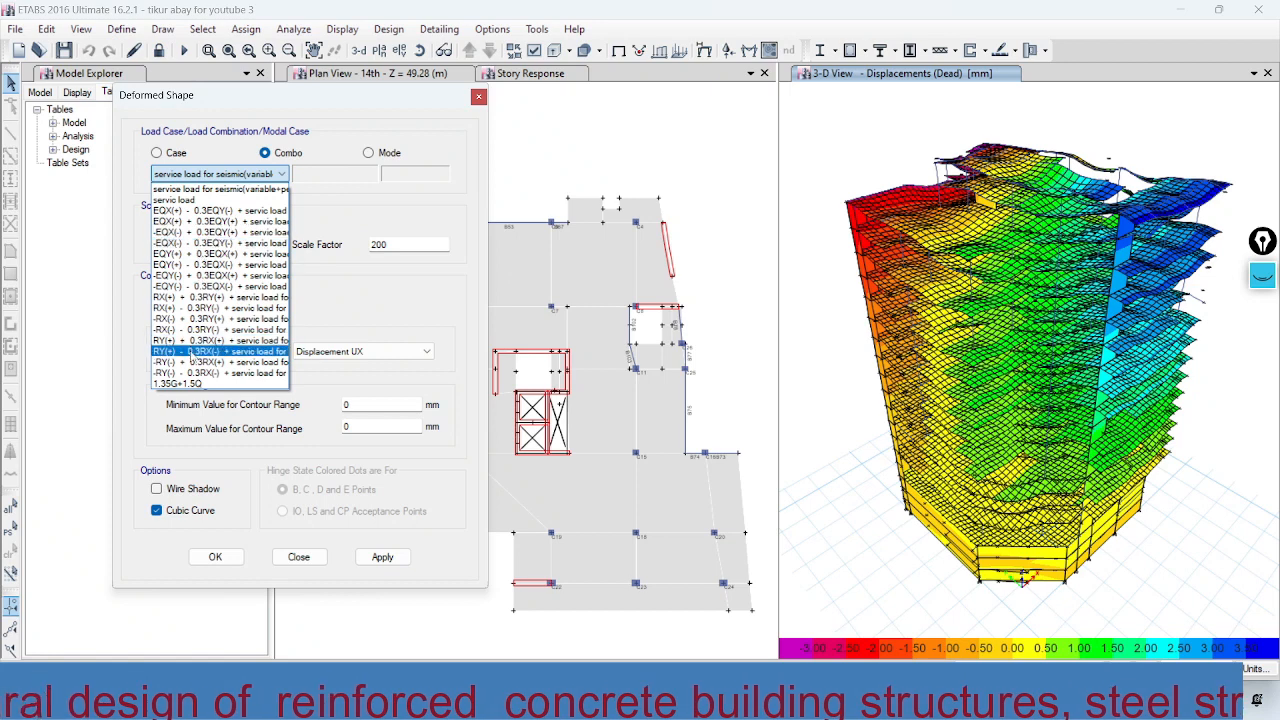
click(197, 200)
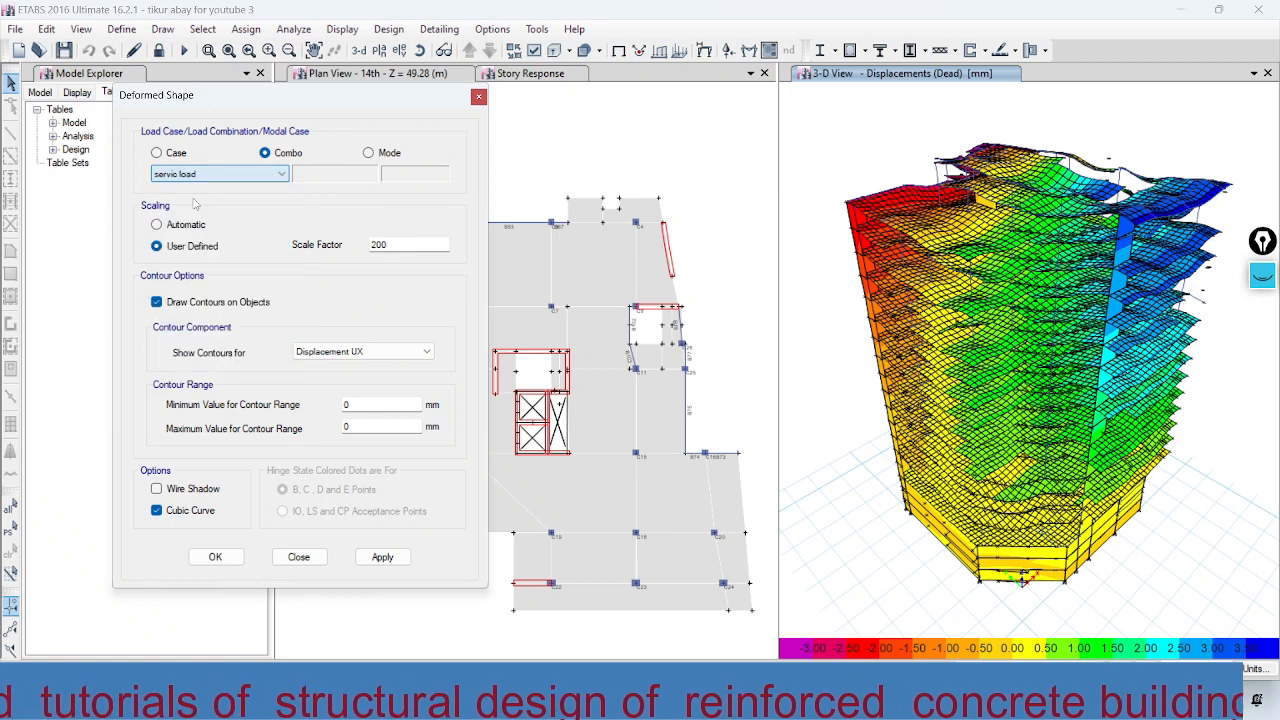
click(366, 353)
click(365, 388)
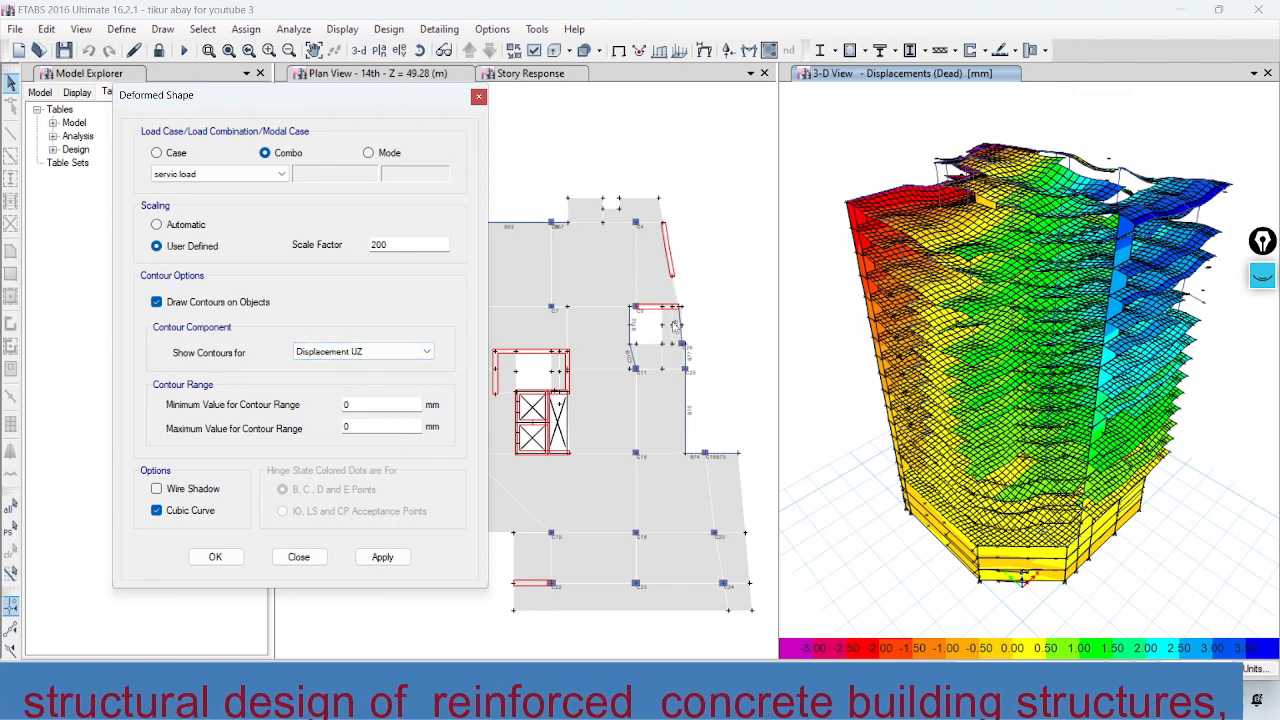
click(383, 557)
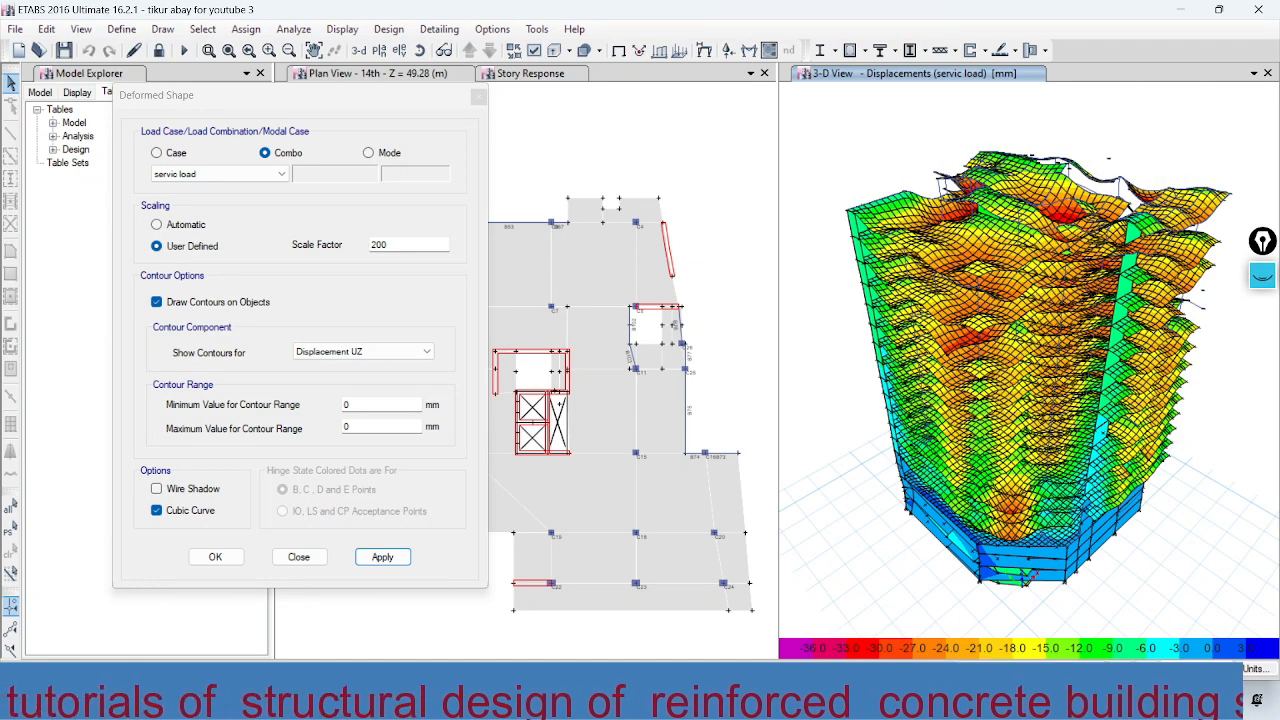
Step: Open Epic Pen and handwrite the deflection limit σ ≤ L/250 above the plan view
key(super+s)
text(EPI)
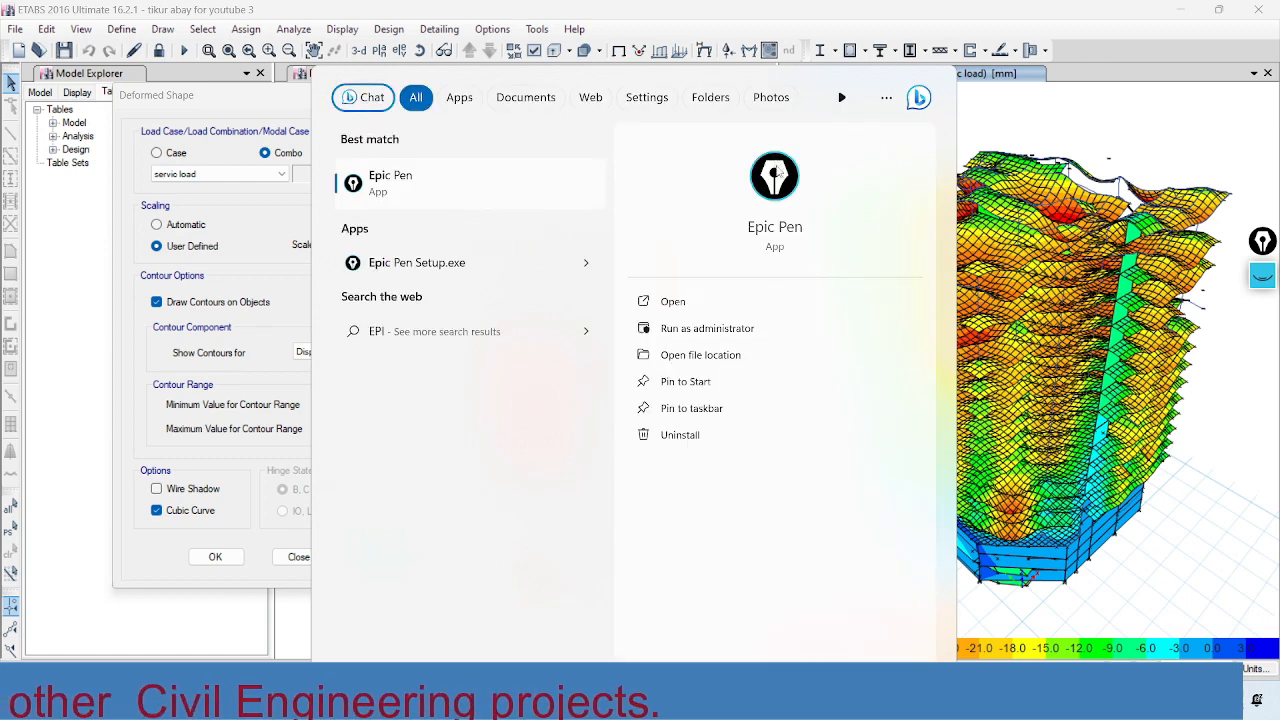
key(Return)
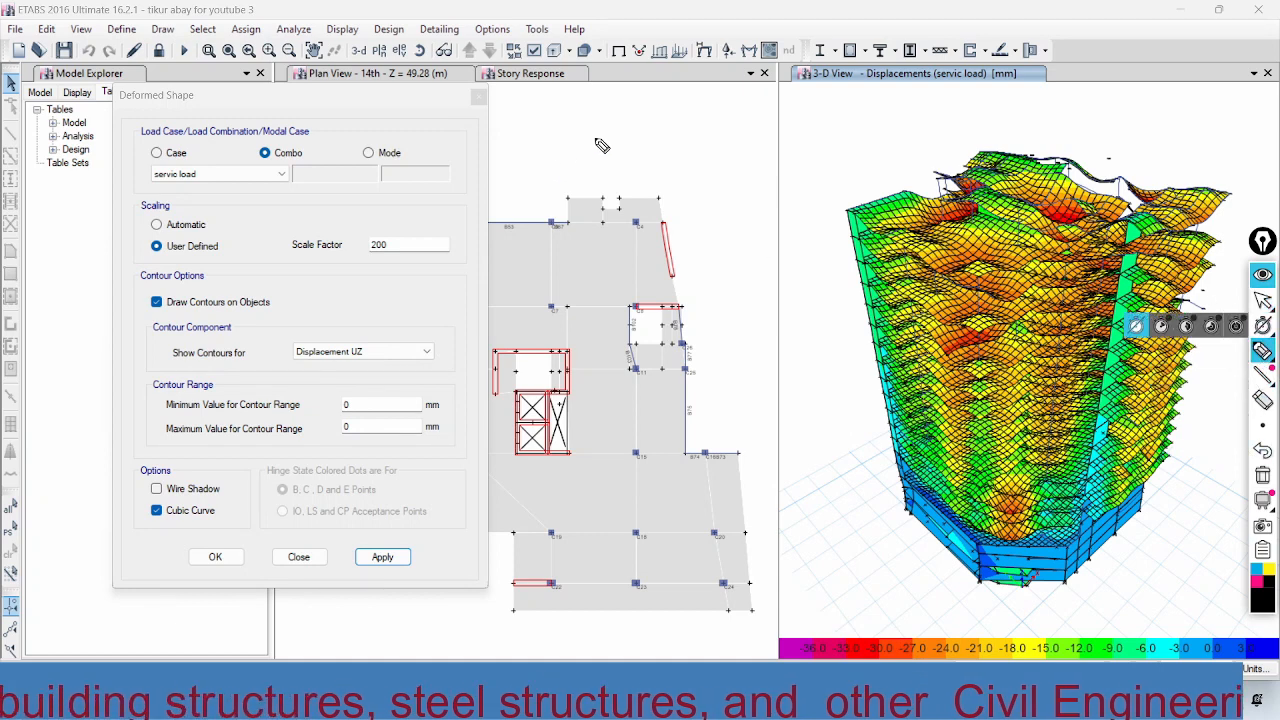
mouse_move(680, 106)
mouse_down()
mouse_move(702, 172)
mouse_move(740, 143)
mouse_up()
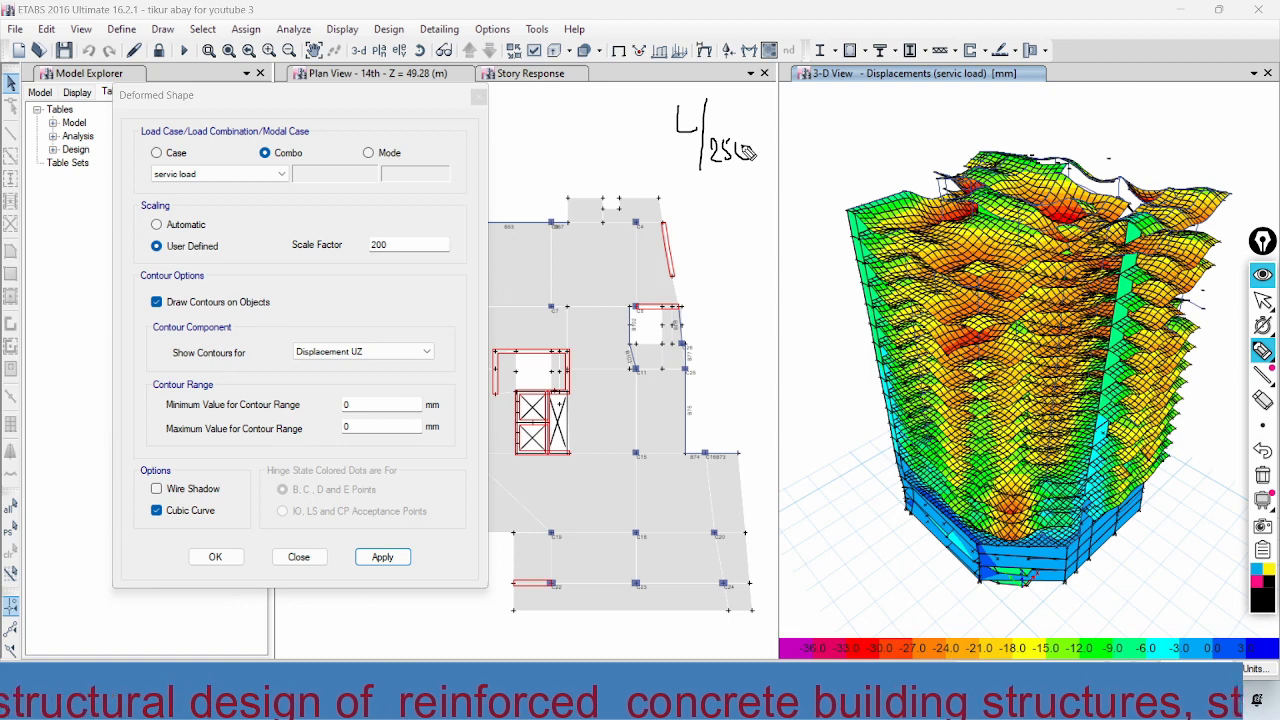
click(560, 118)
mouse_move(569, 137)
mouse_down()
mouse_move(582, 111)
mouse_move(627, 147)
mouse_up()
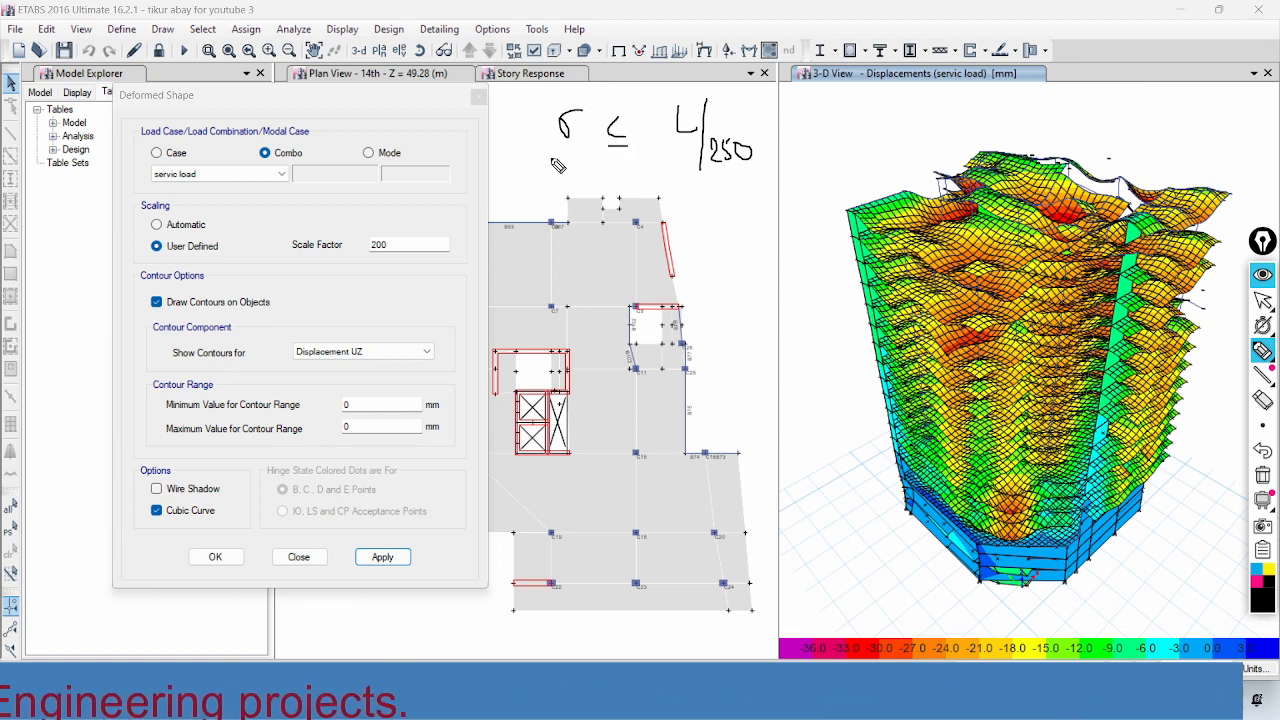
Step: Underline the handwritten deflection limit with three lines and circle its L
drag(550, 159, 712, 172)
drag(548, 171, 716, 186)
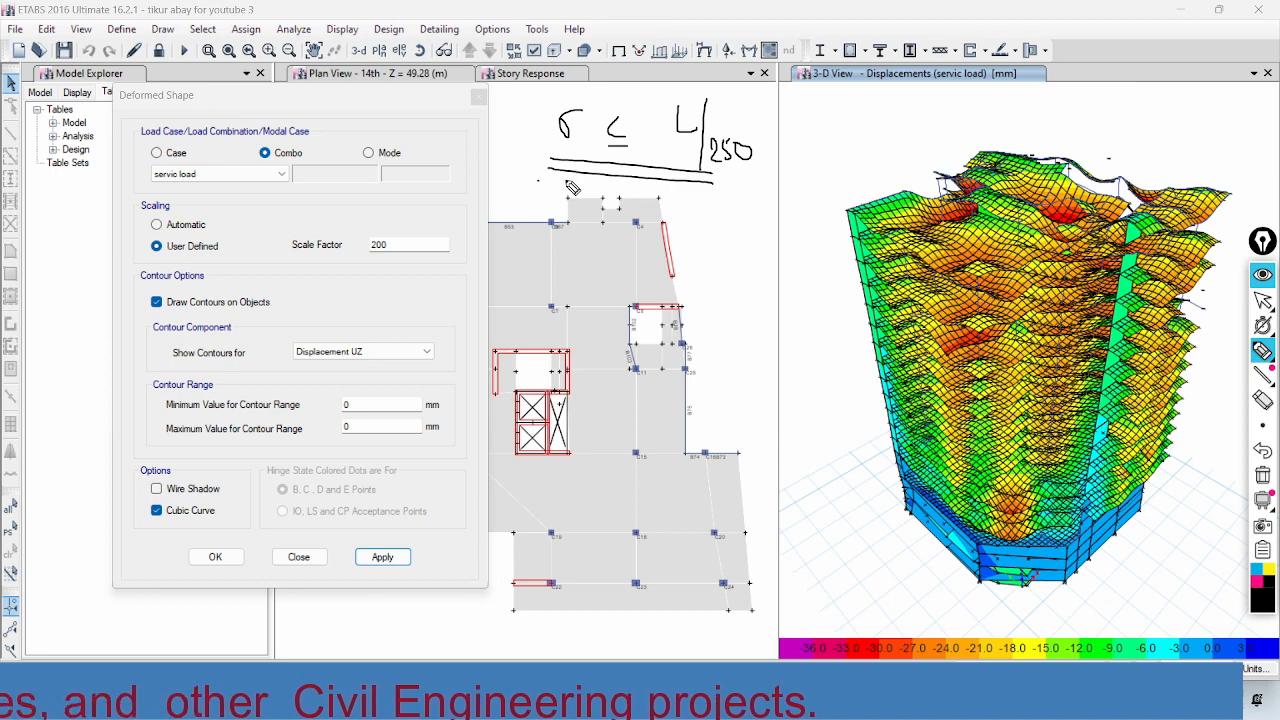
drag(540, 180, 714, 186)
drag(673, 90, 702, 143)
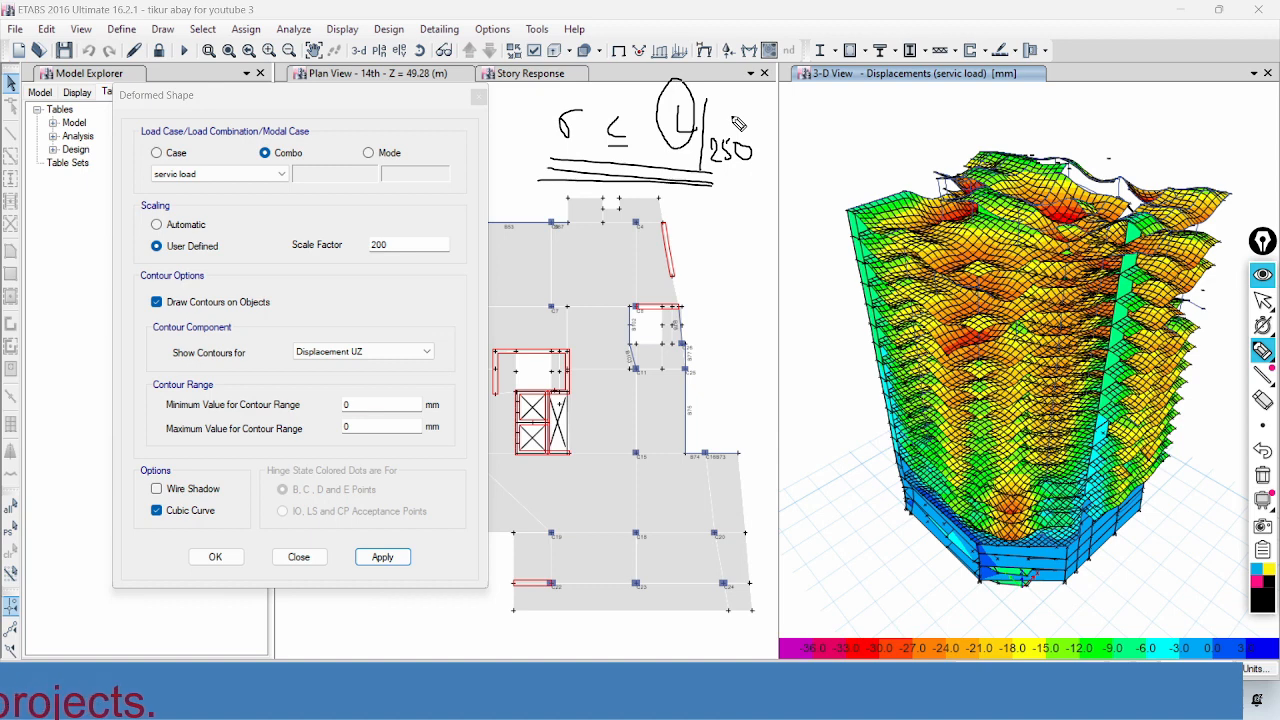
Step: Continue the handwritten limit with = 7500/25 followed by another equals sign
mouse_move(723, 116)
mouse_down()
mouse_move(783, 101)
mouse_move(781, 130)
mouse_move(790, 115)
mouse_move(802, 128)
mouse_move(819, 98)
mouse_move(824, 126)
mouse_move(833, 100)
mouse_move(840, 120)
mouse_move(849, 101)
mouse_move(778, 172)
mouse_up()
mouse_move(826, 152)
mouse_down()
mouse_move(851, 177)
mouse_move(838, 172)
mouse_up()
drag(846, 151, 857, 149)
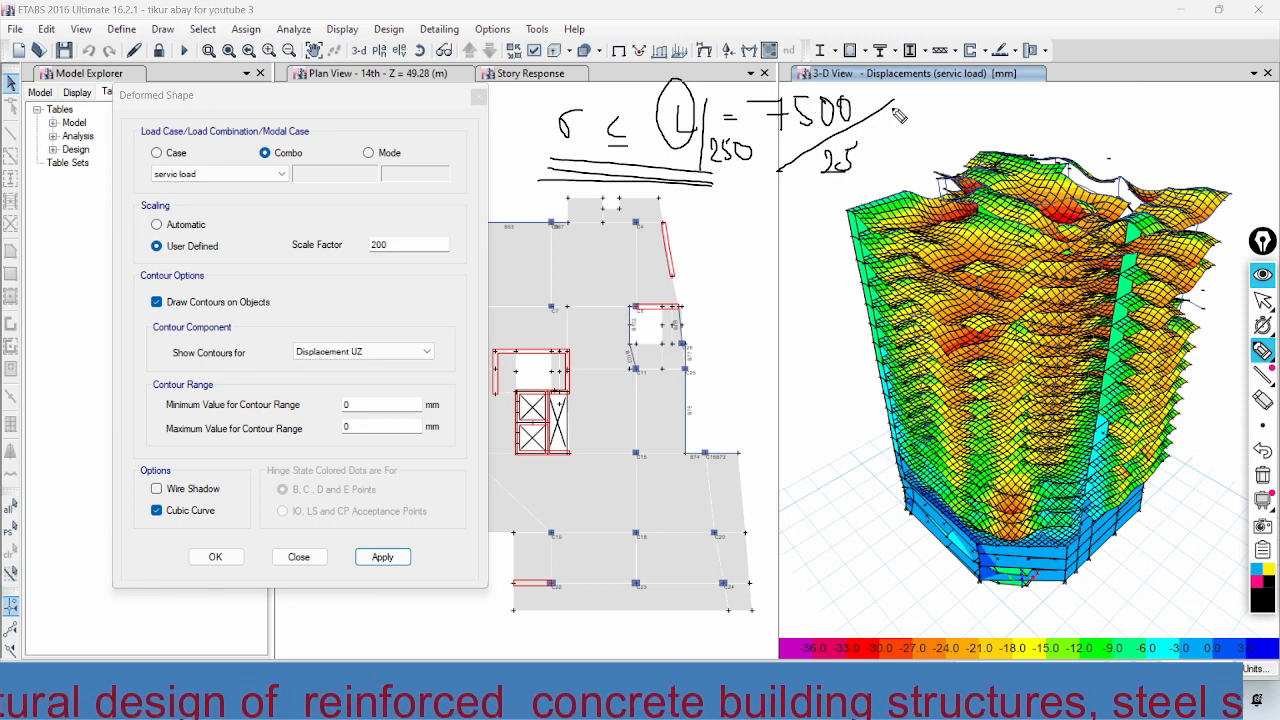
drag(903, 114, 931, 120)
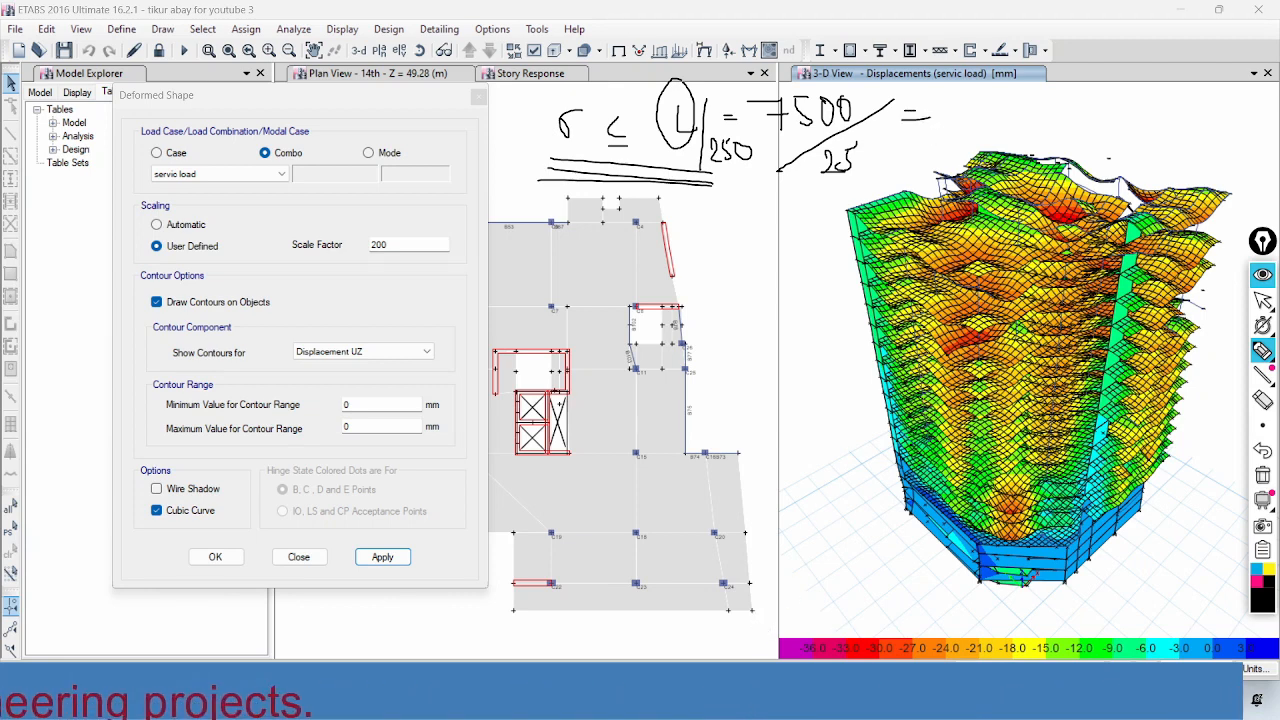
Step: Stop drawing with the pen, open the Windows Calculator and place it over the 3-D view, clear of the handwritten formula
click(1263, 301)
key(super)
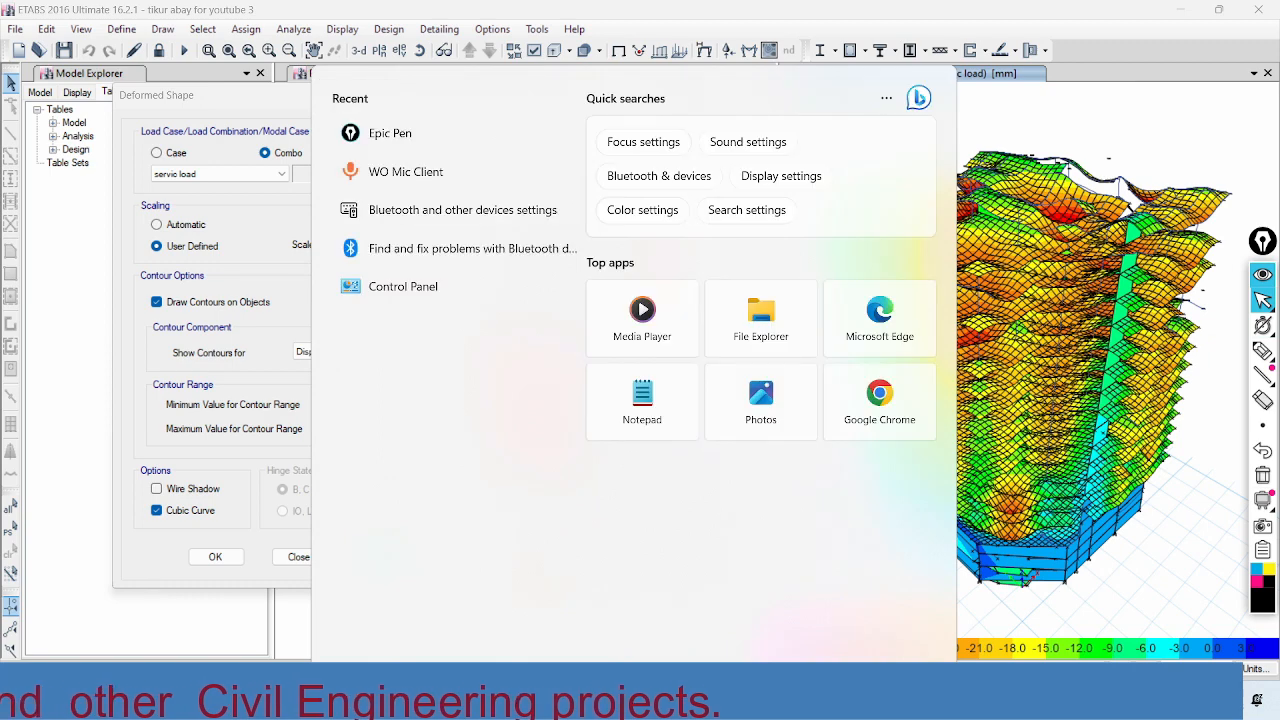
text(CAL)
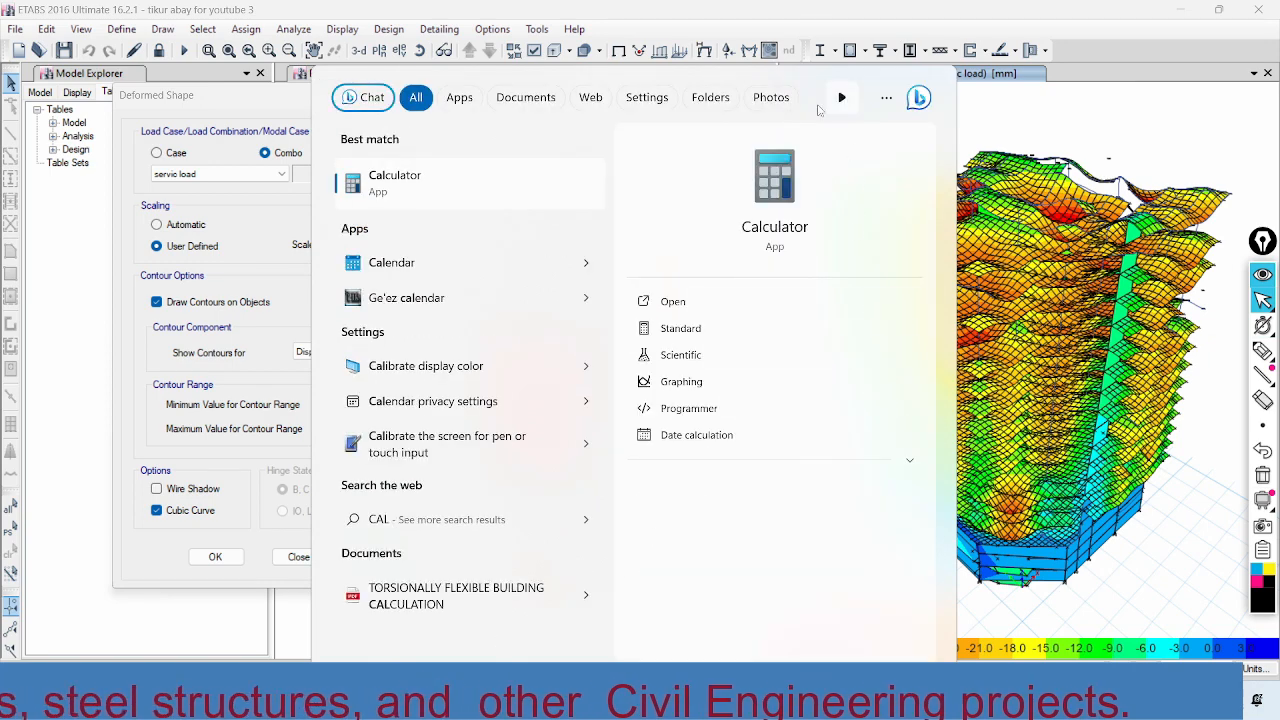
click(780, 185)
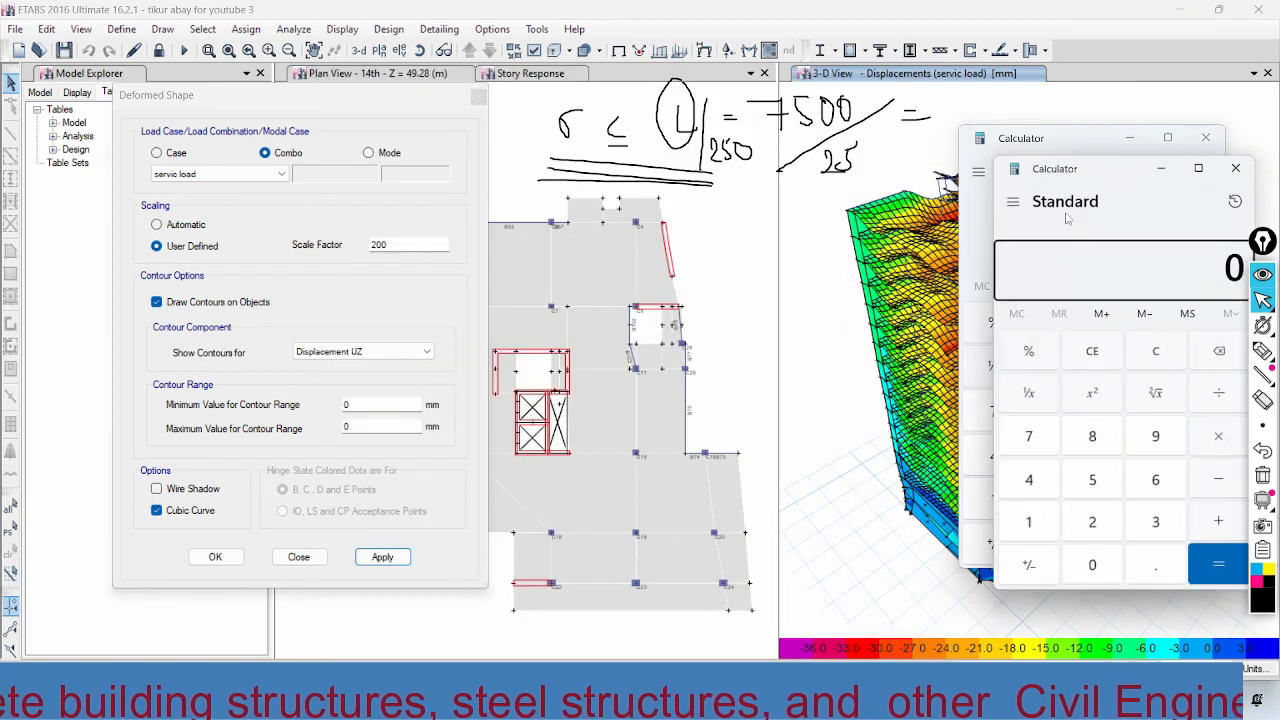
drag(1096, 163, 1109, 101)
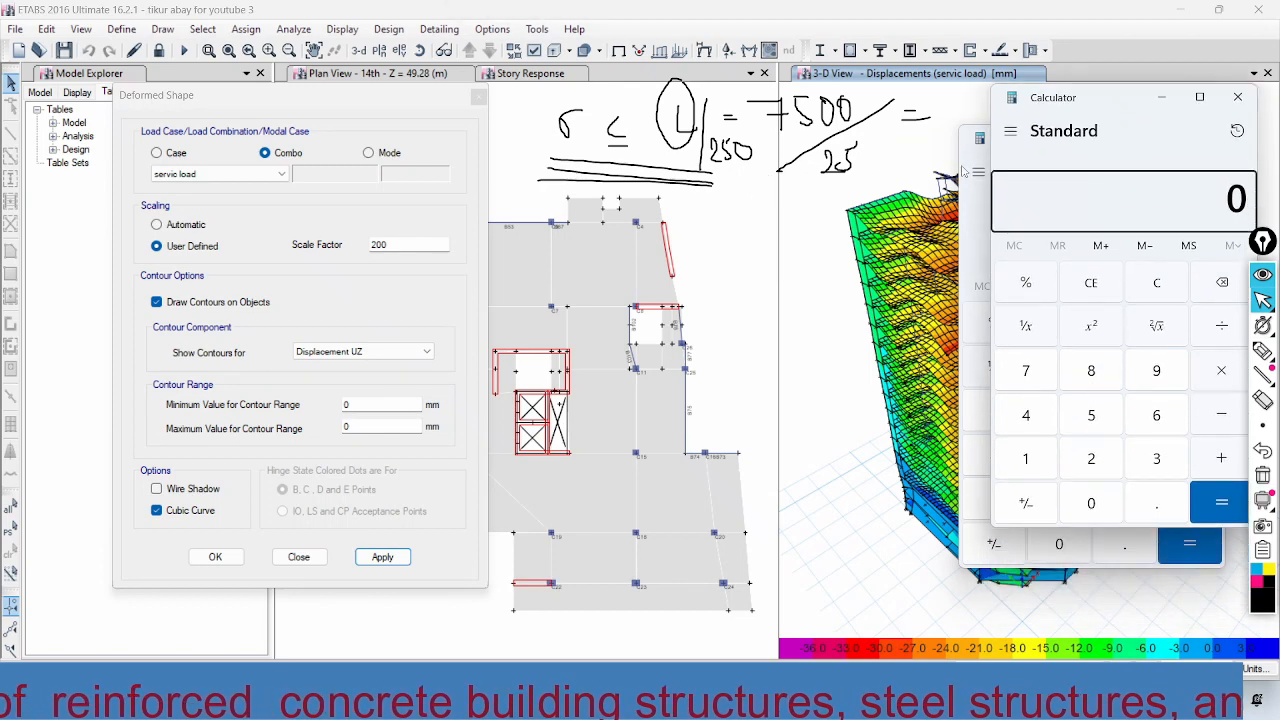
Step: Calculate 7500 ÷ 25 and minimize both Calculator windows
click(1025, 370)
click(1091, 414)
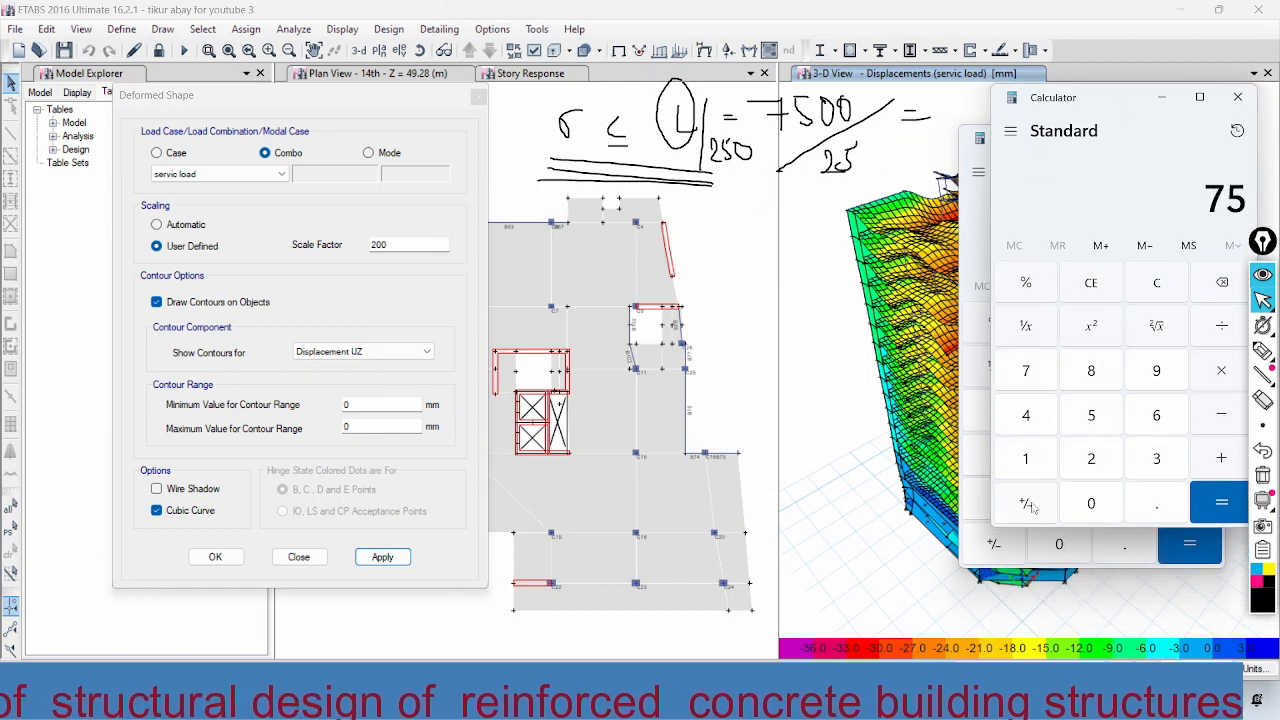
click(1091, 503)
click(1091, 503)
click(1202, 334)
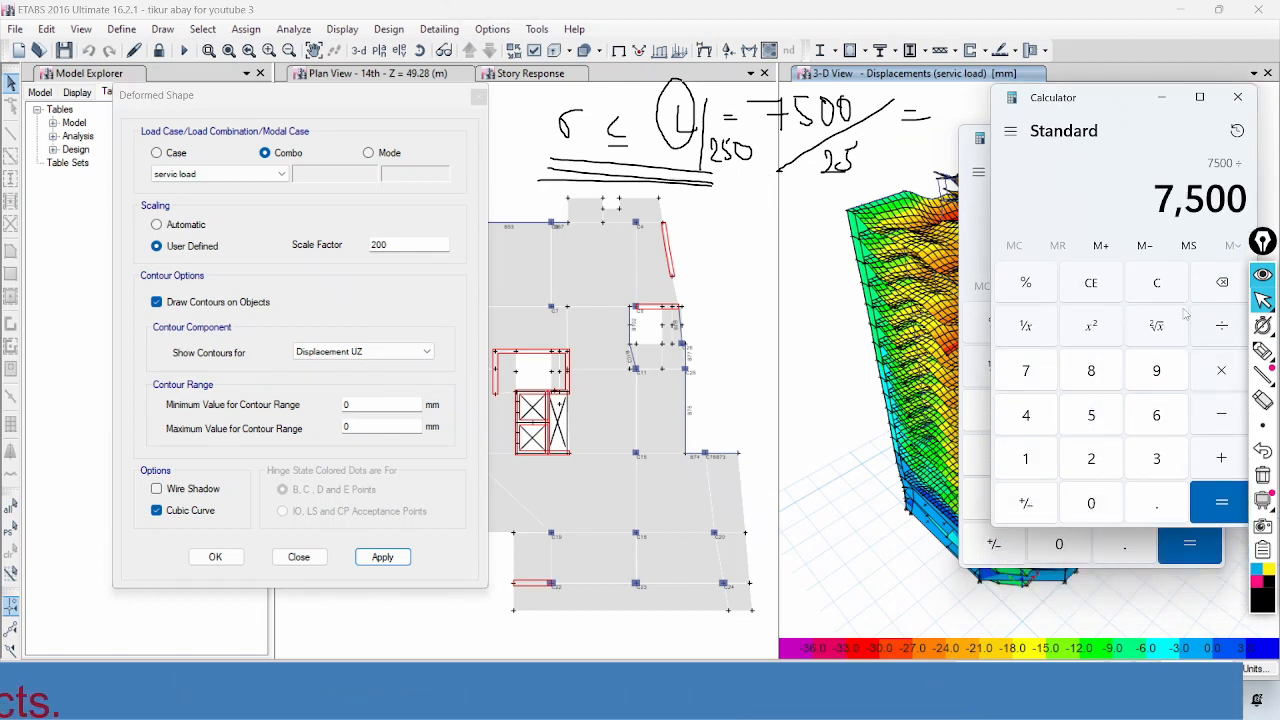
click(1091, 458)
click(1091, 414)
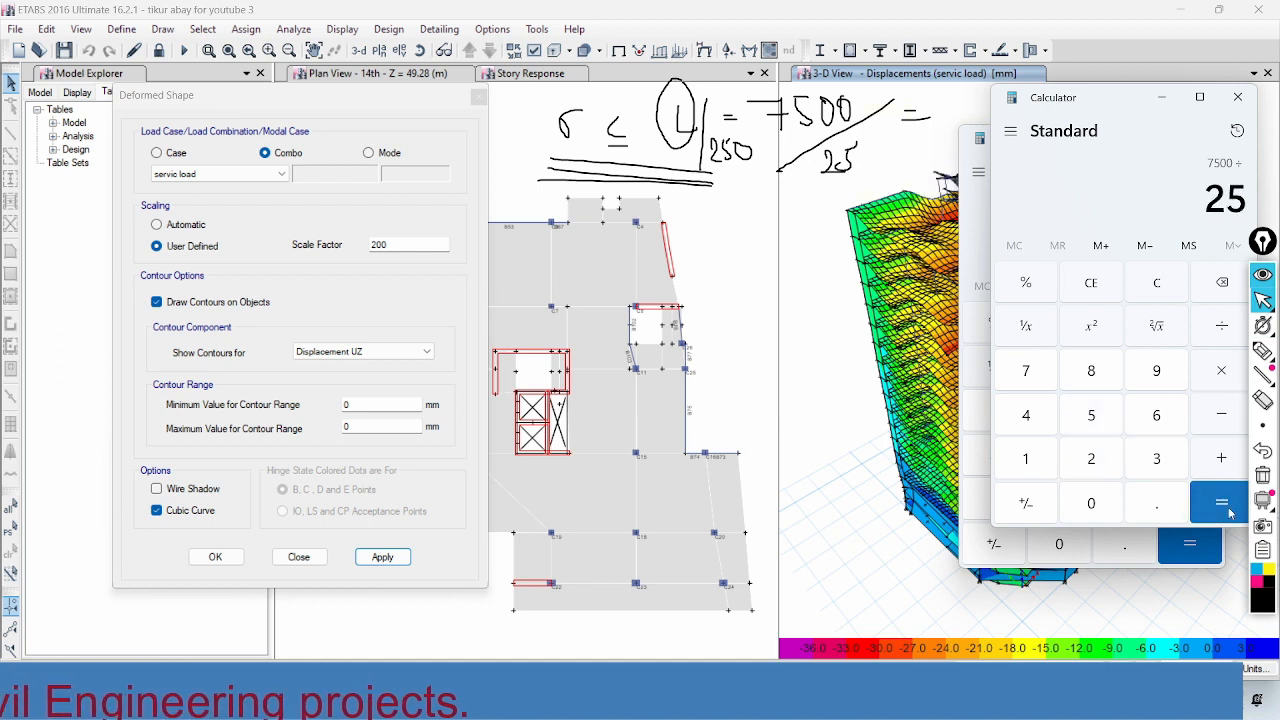
click(1221, 503)
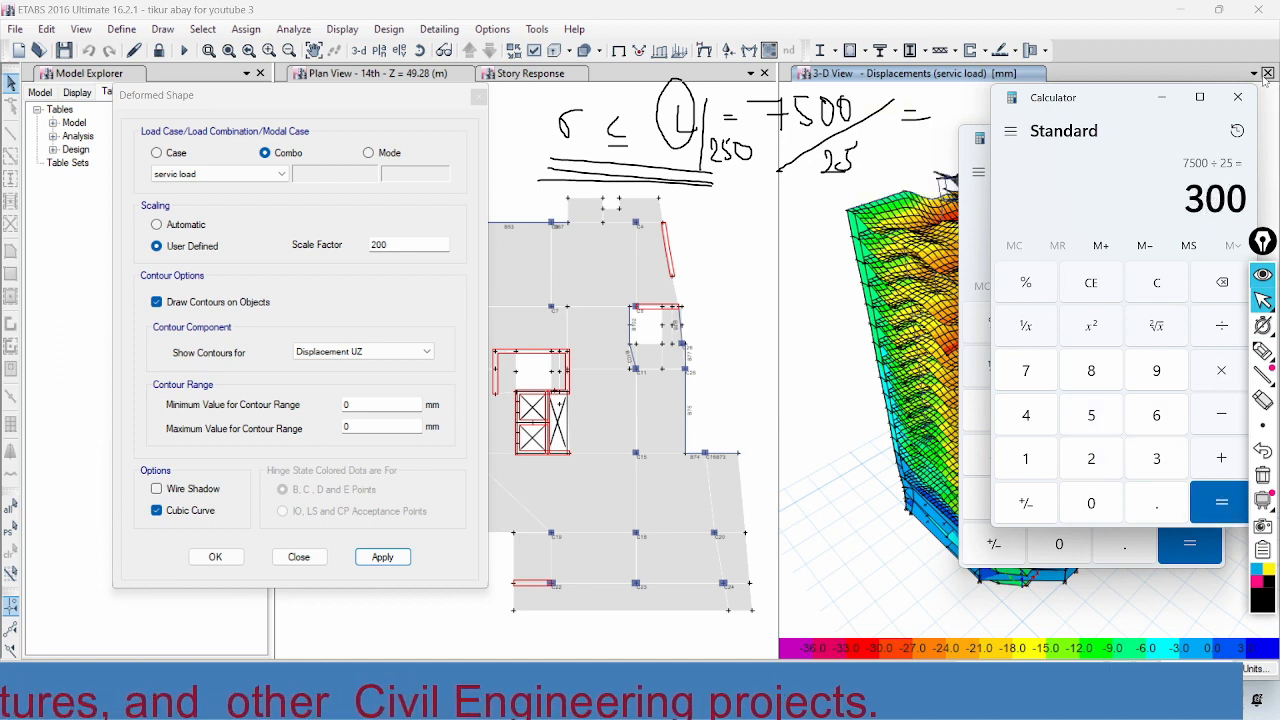
click(1161, 96)
click(1132, 140)
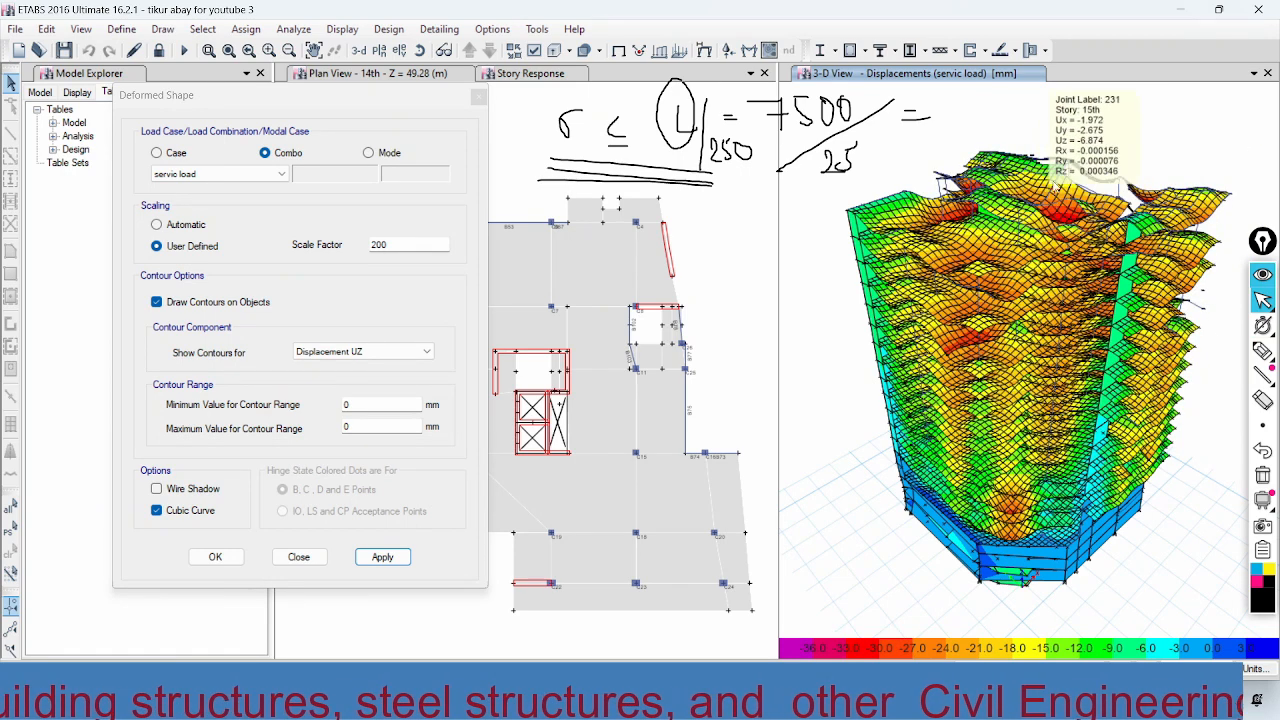
Step: Read the joint displacements at several points of the 3-D deformed shape, from the lower stories up to the roof
mouse_move(1010, 540)
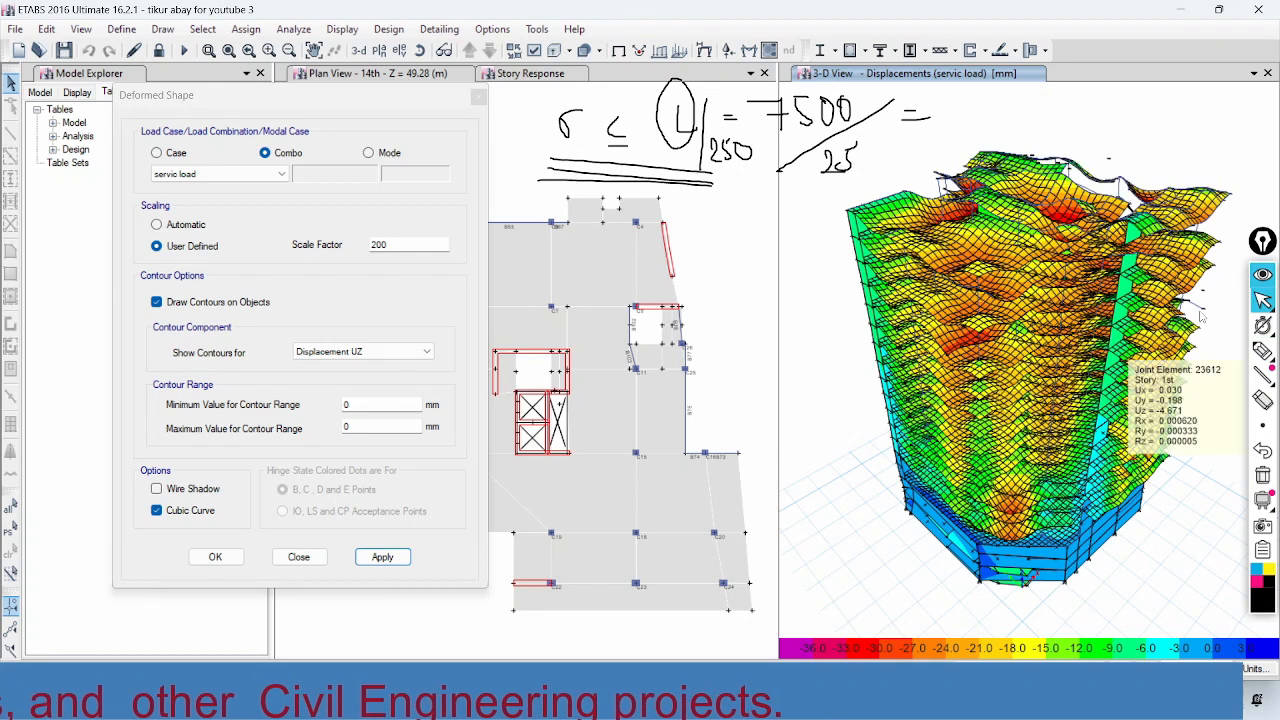
mouse_move(975, 444)
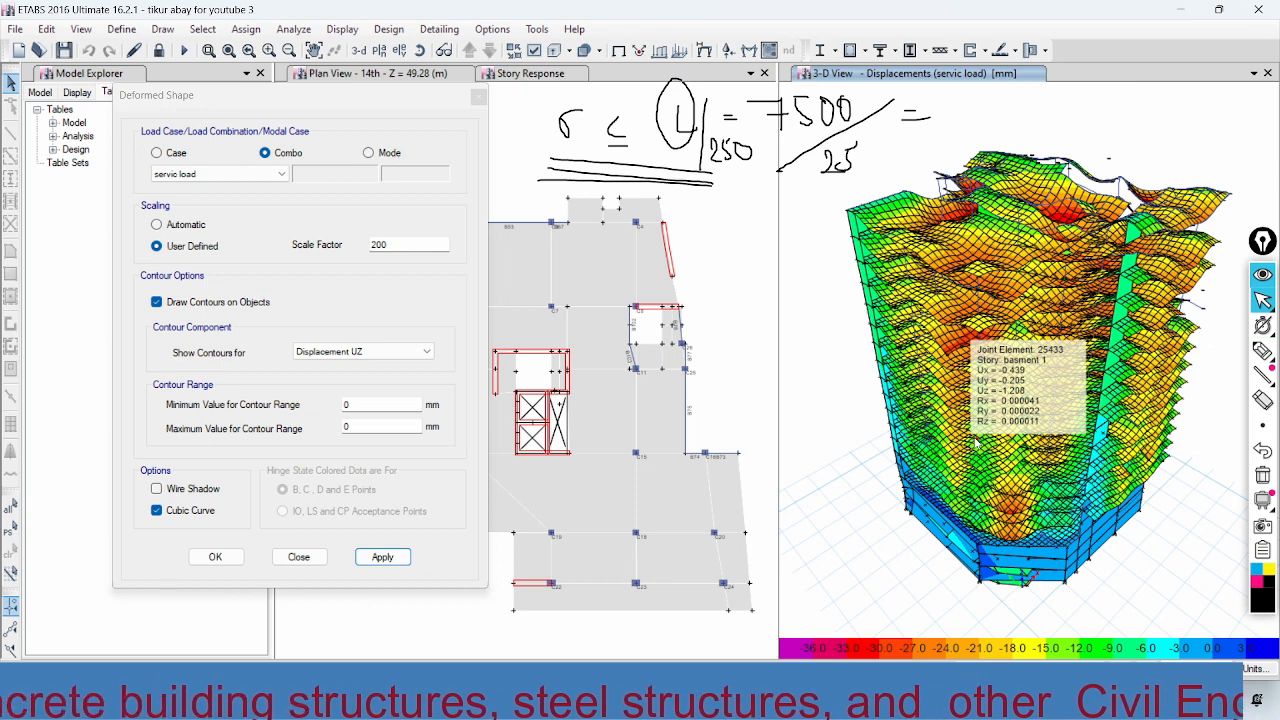
mouse_move(1072, 176)
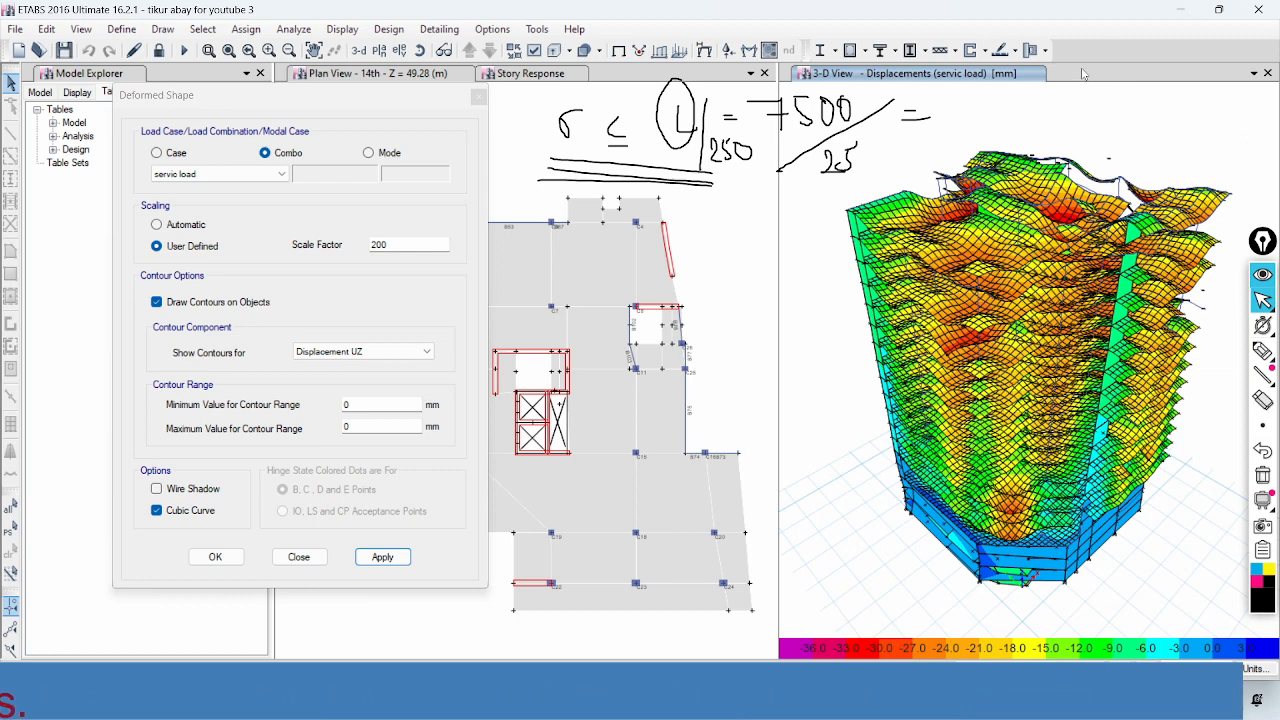
Step: Replace the 3-D displacement view with the plan view of the 16th story
click(378, 50)
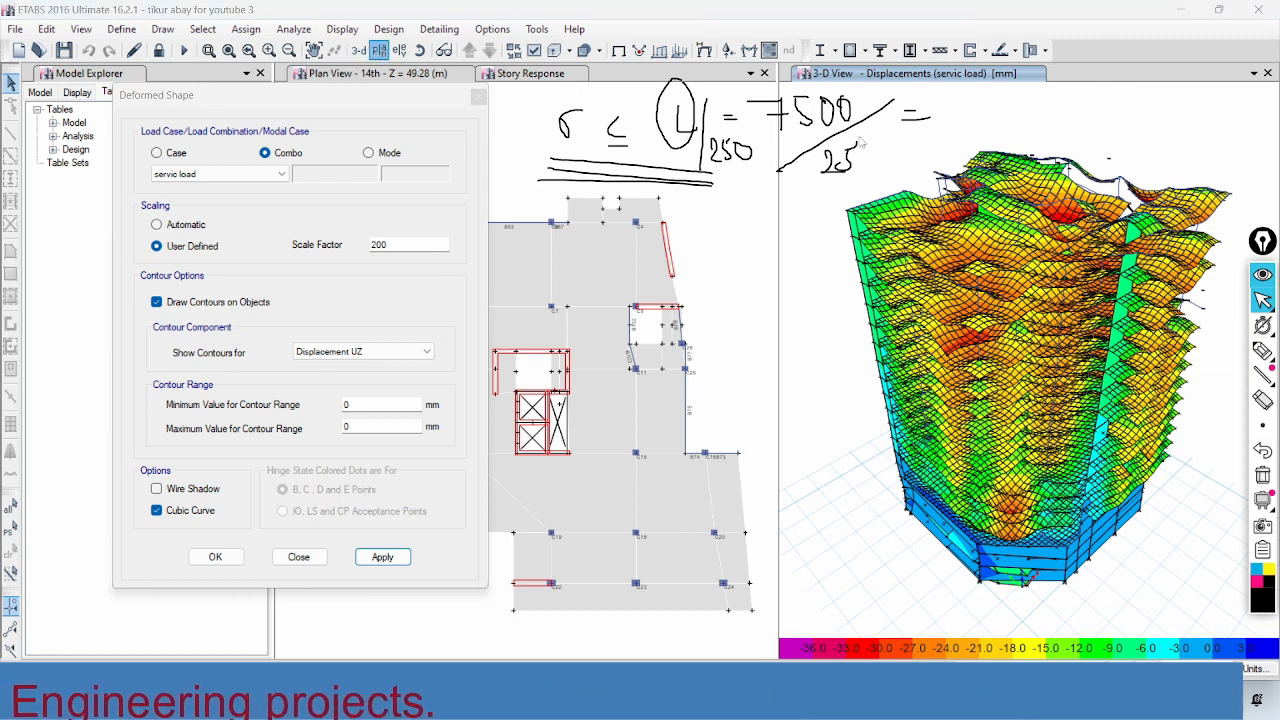
click(550, 311)
click(708, 552)
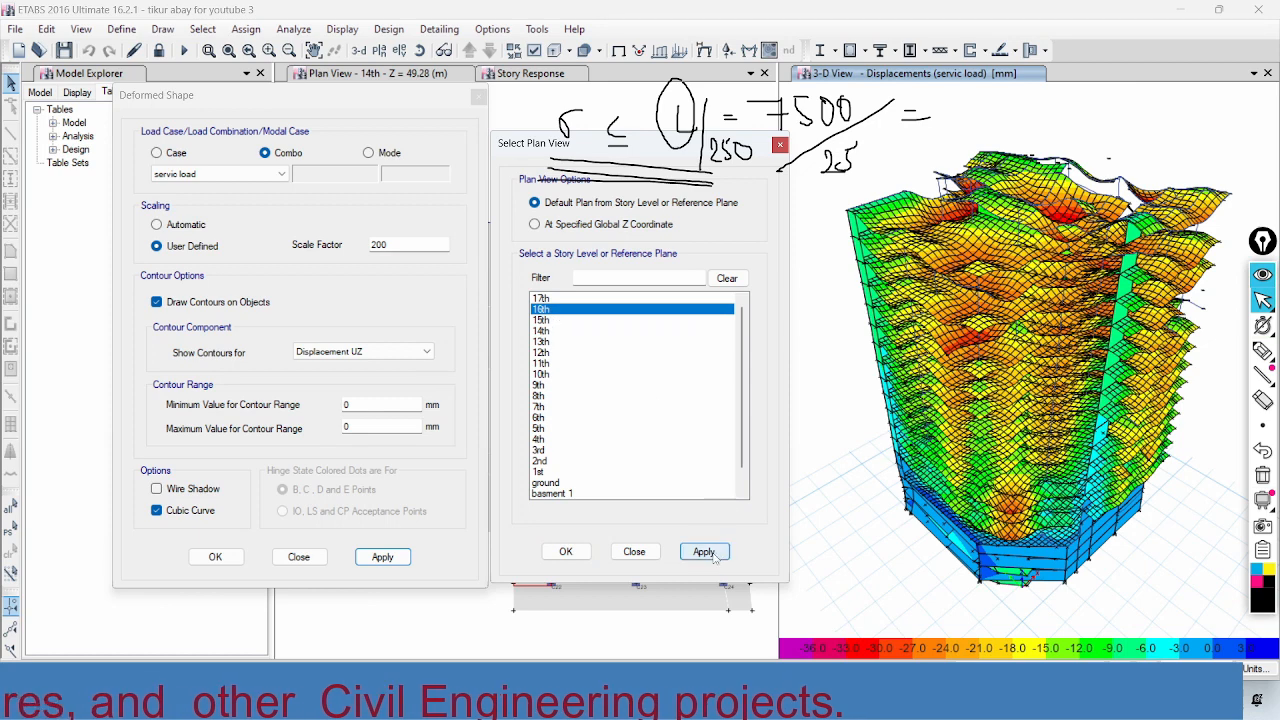
click(636, 552)
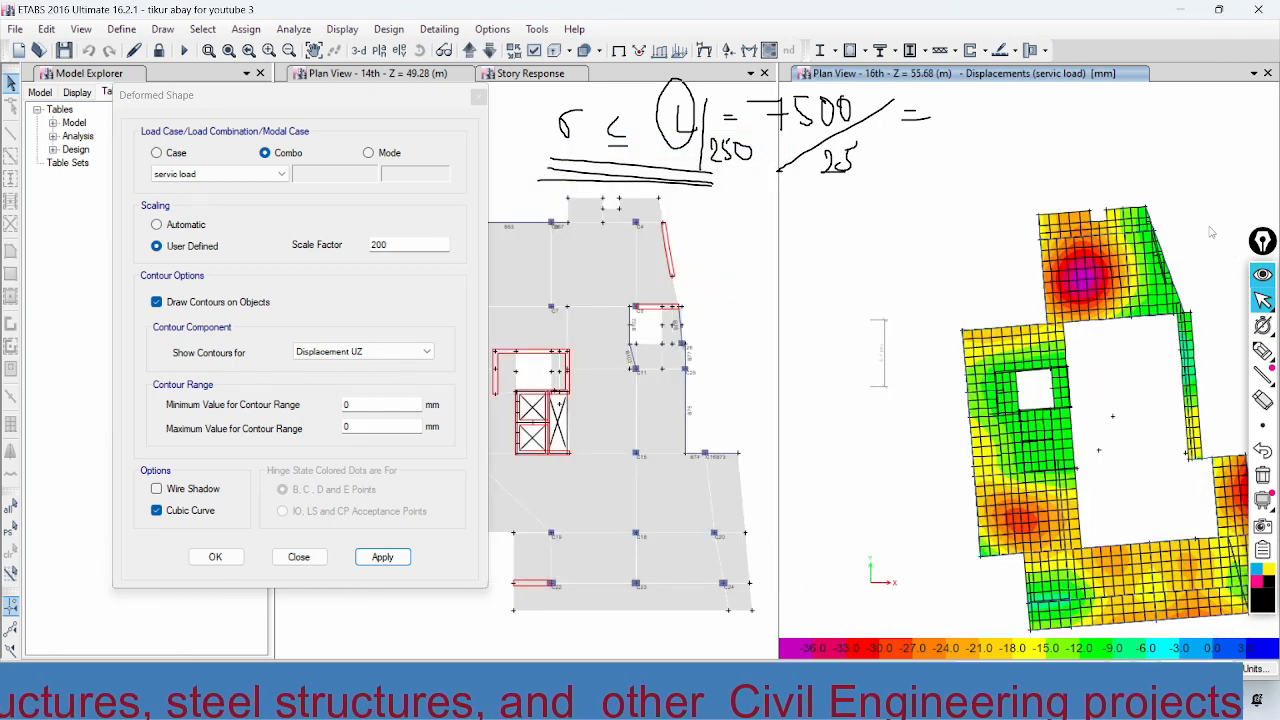
Step: Examine the vertical joint displacements across the 16th story plan, at the peak contour zone and at the slab panels around it
scroll(926, 213, down, 3)
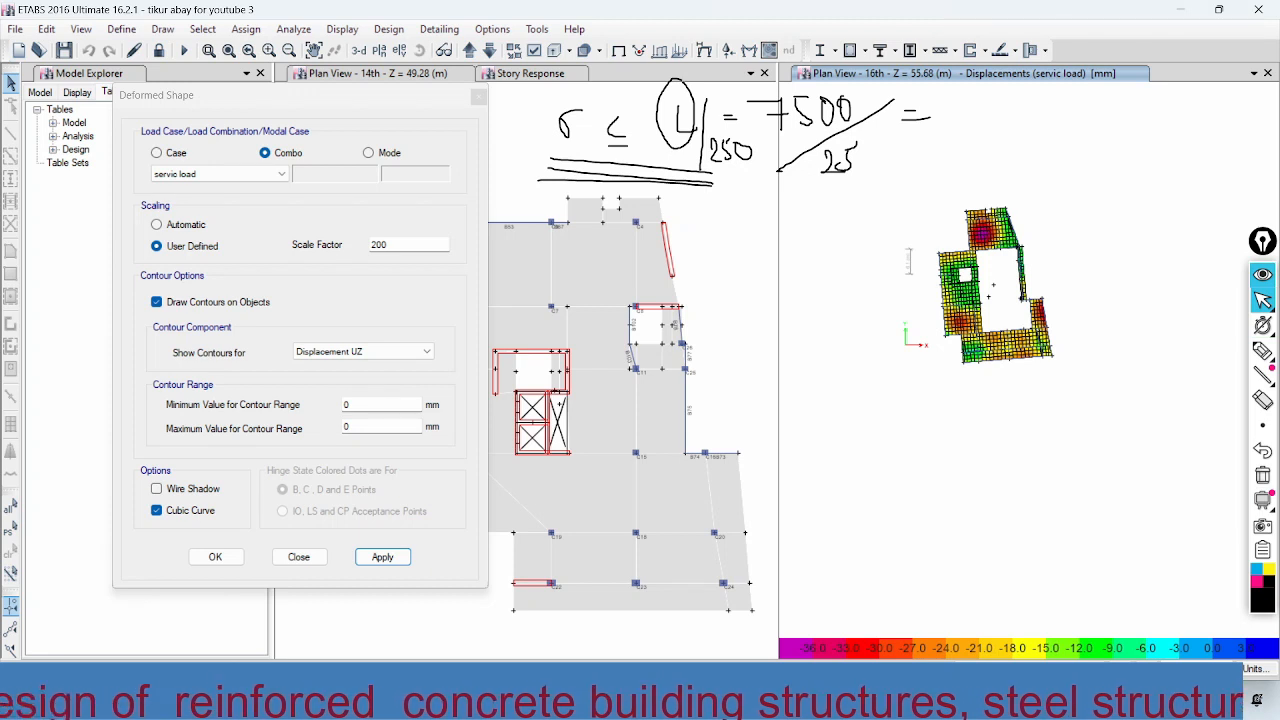
scroll(1032, 220, up, 3)
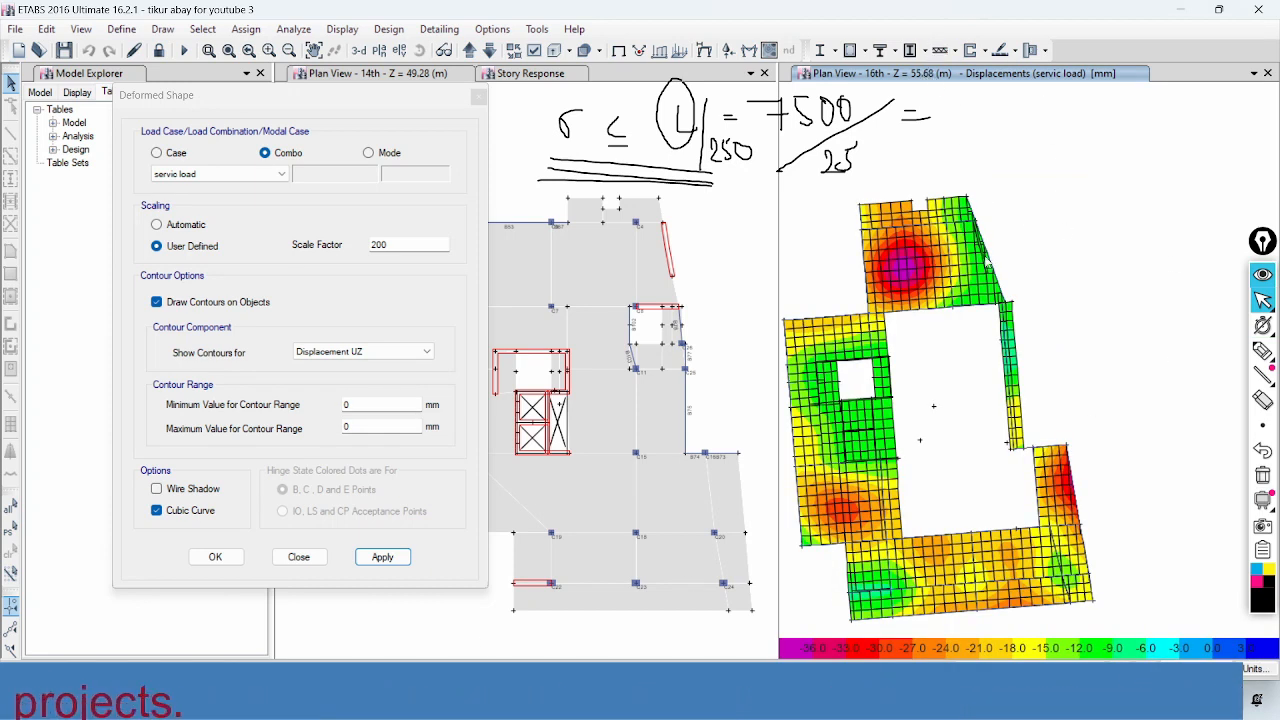
mouse_move(910, 272)
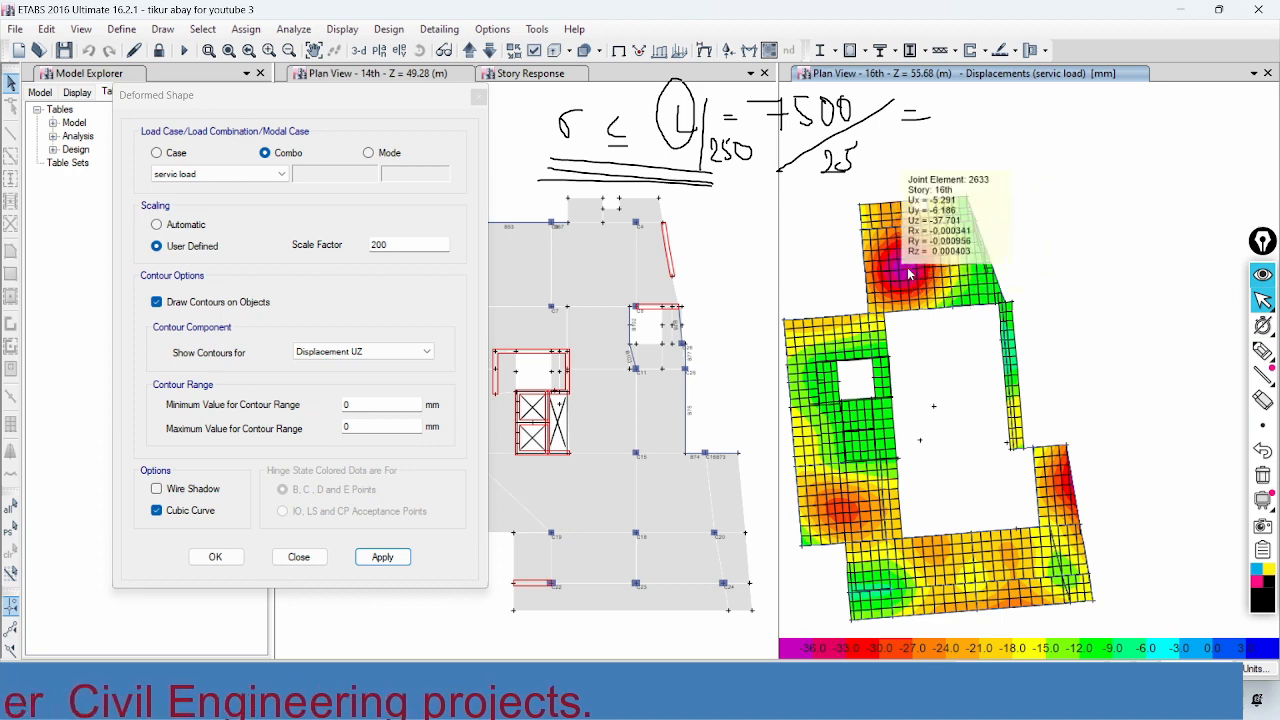
middle_drag(910, 272, 943, 265)
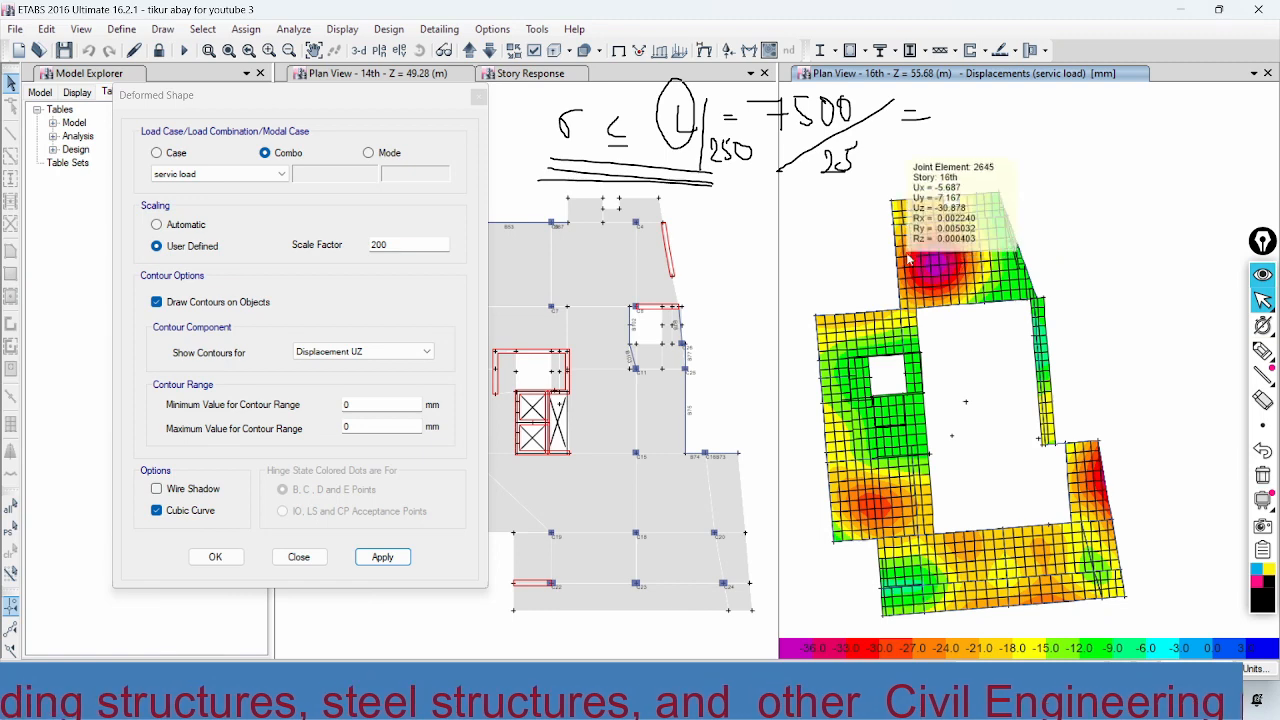
mouse_move(915, 280)
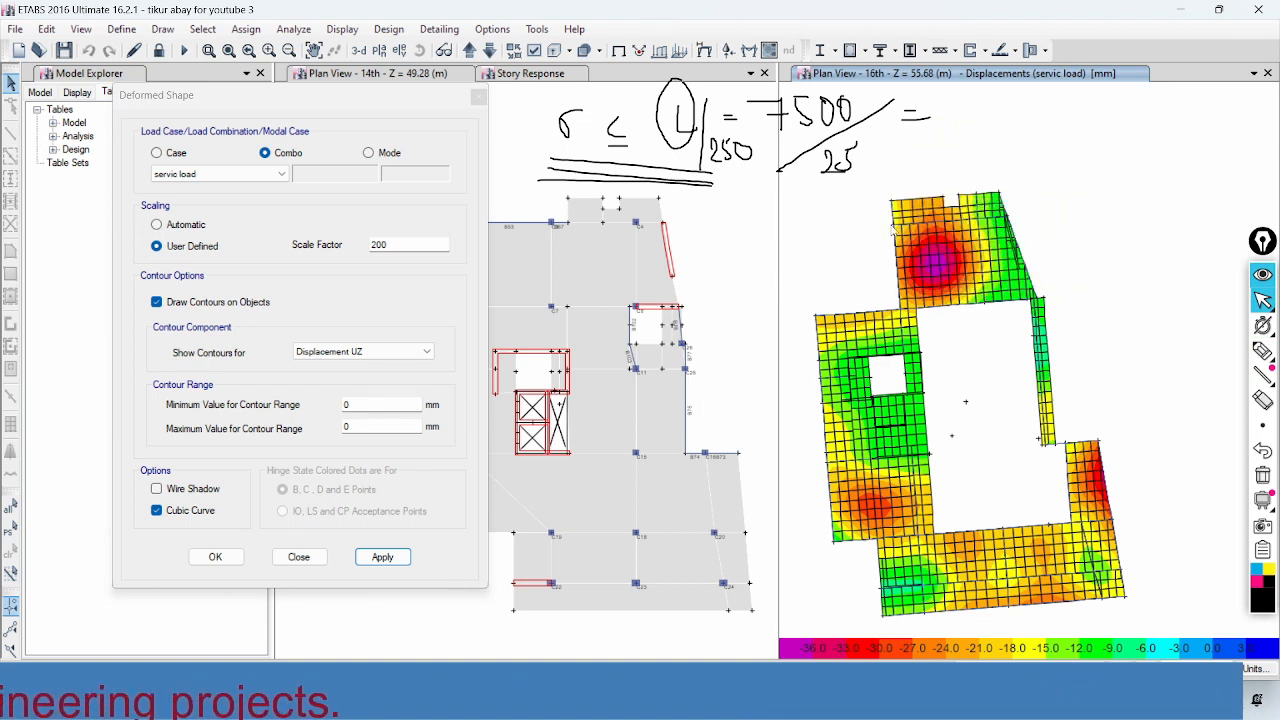
mouse_move(995, 228)
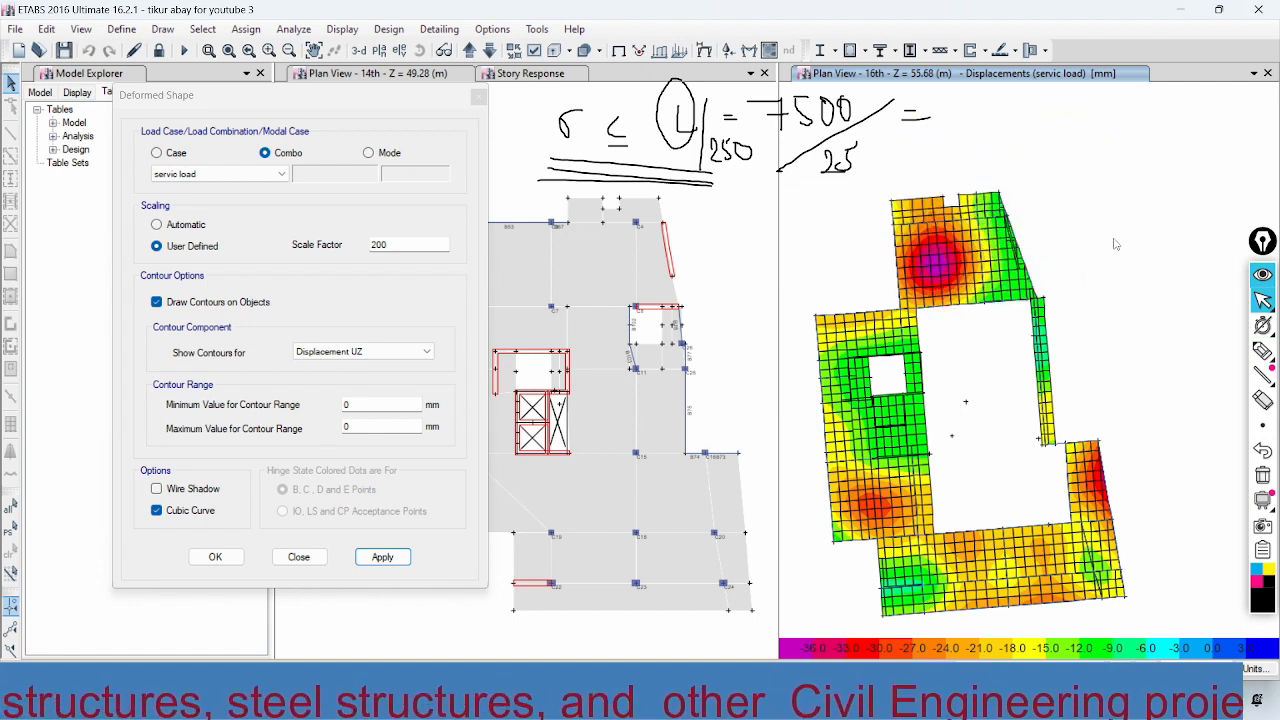
mouse_move(838, 445)
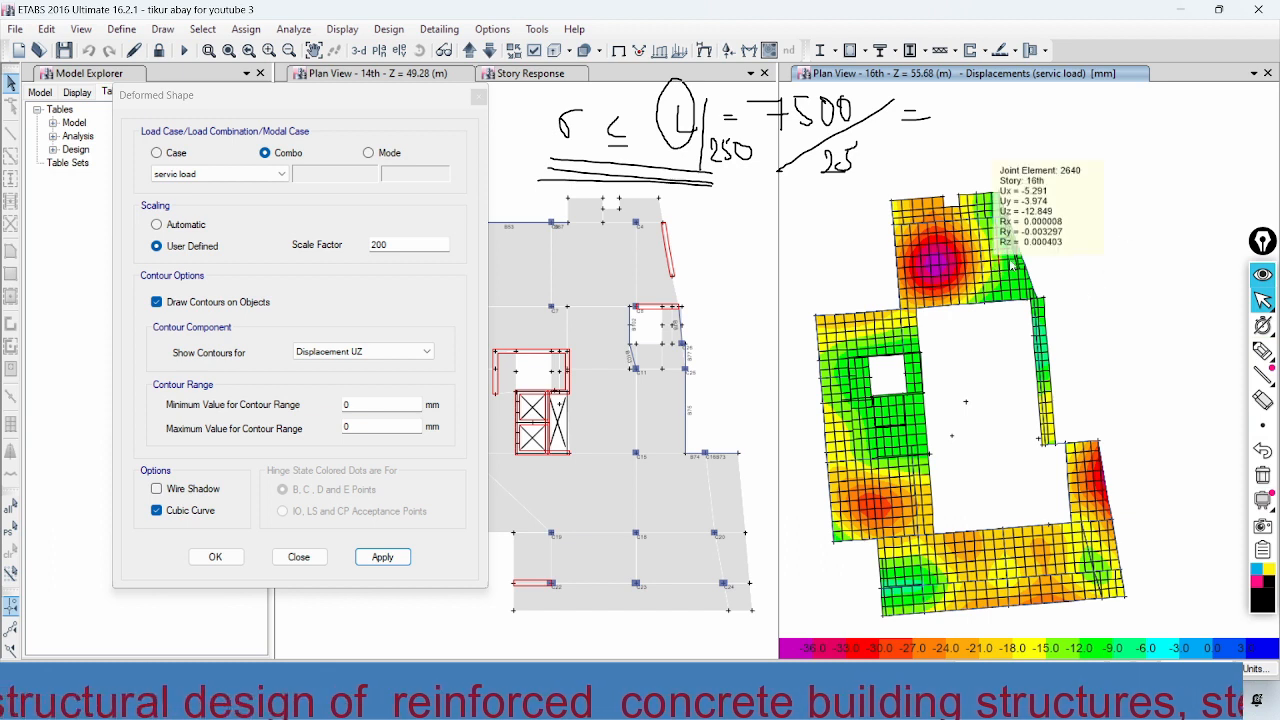
mouse_move(956, 228)
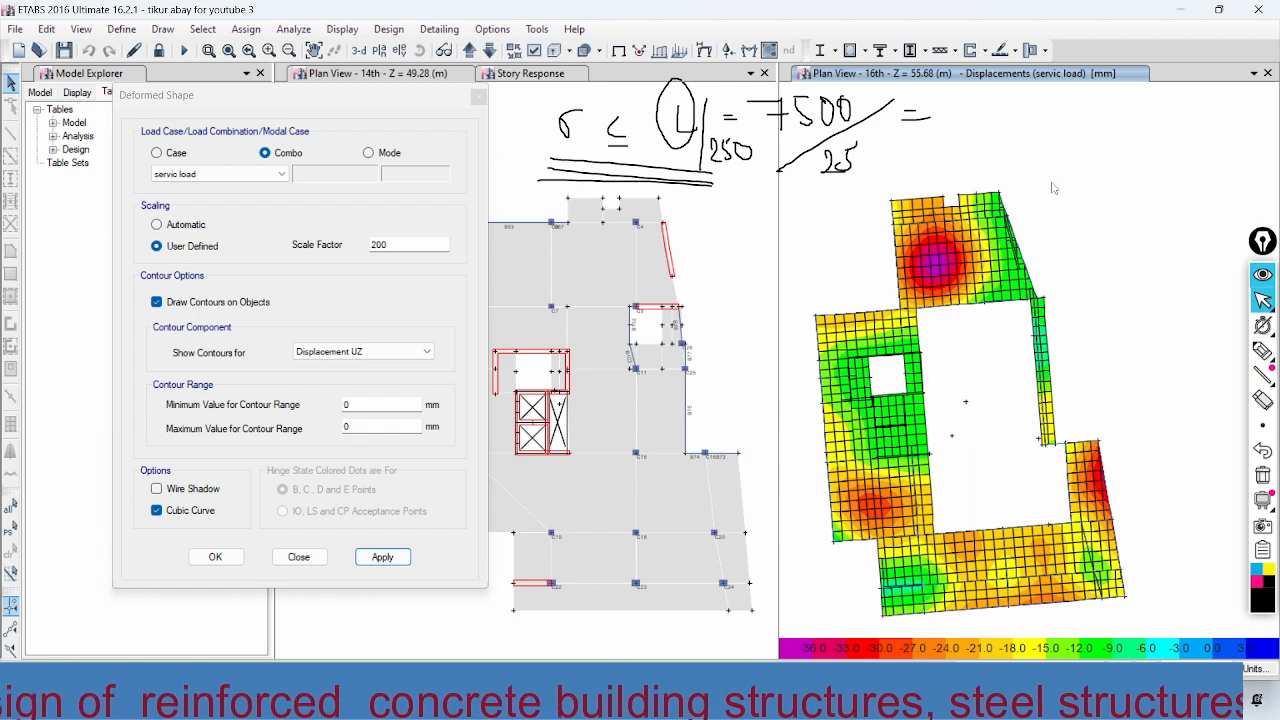
mouse_move(908, 352)
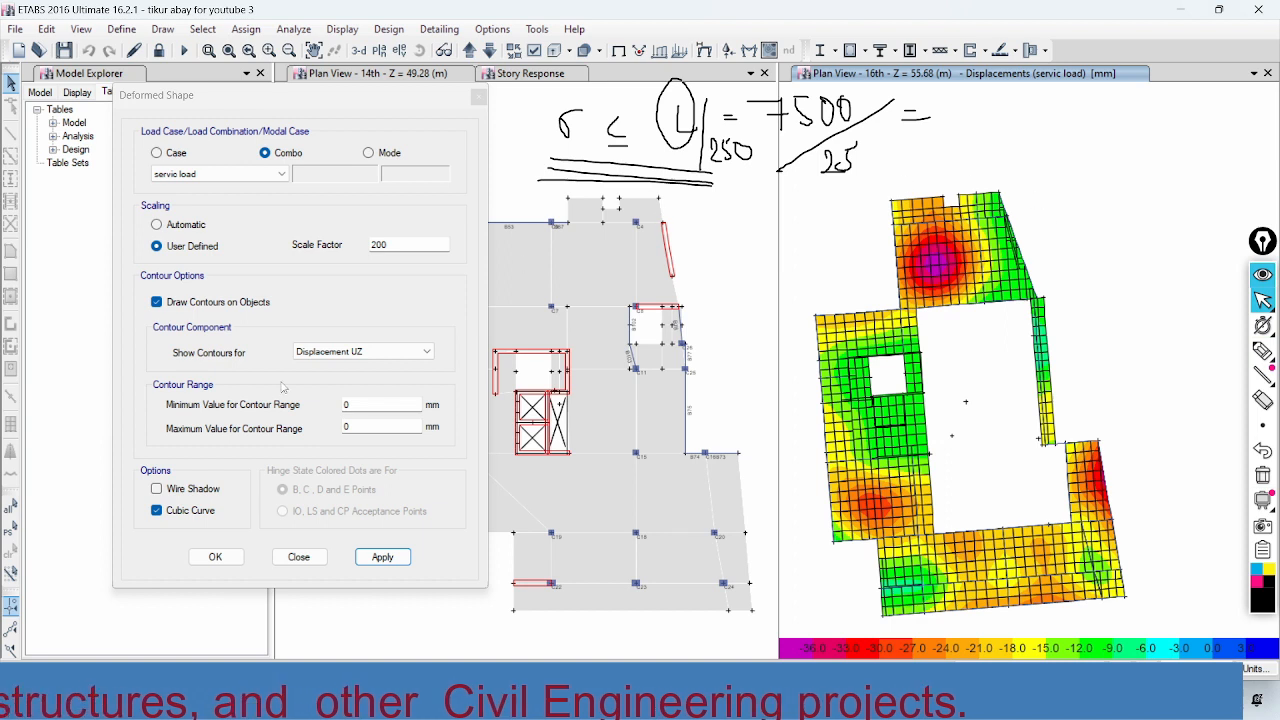
Step: Close the deformed shape settings and erase all handwritten annotations from the screen
click(298, 557)
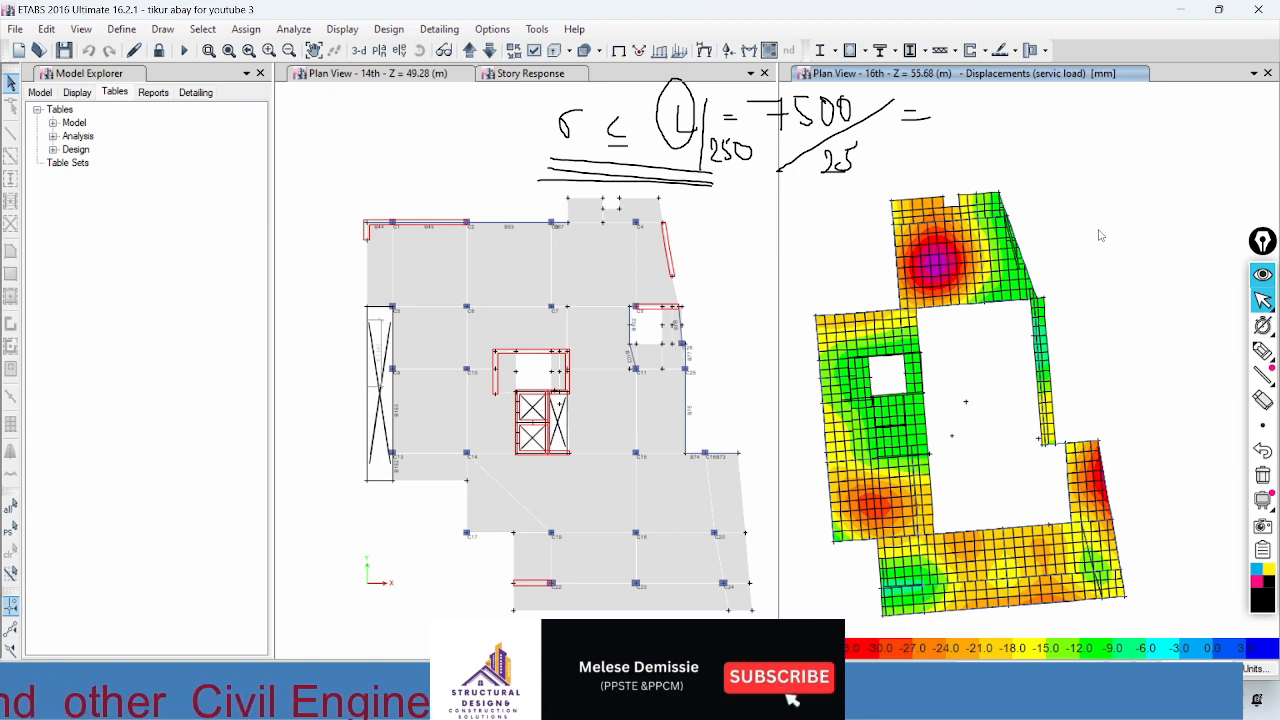
click(1263, 476)
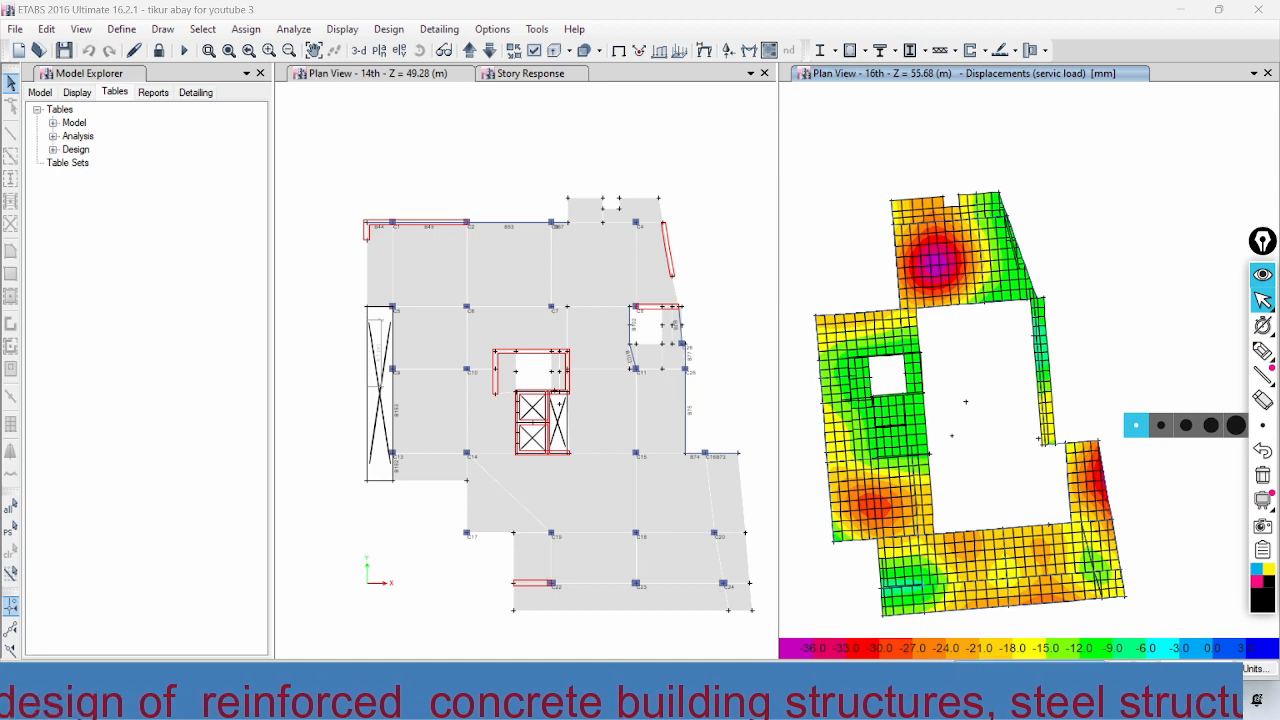
Step: Switch to the ES EN 1998-1:2015 PDF in Microsoft Edge, find section 4.3.3.2 Lateral force method of analysis and select its heading
click(712, 700)
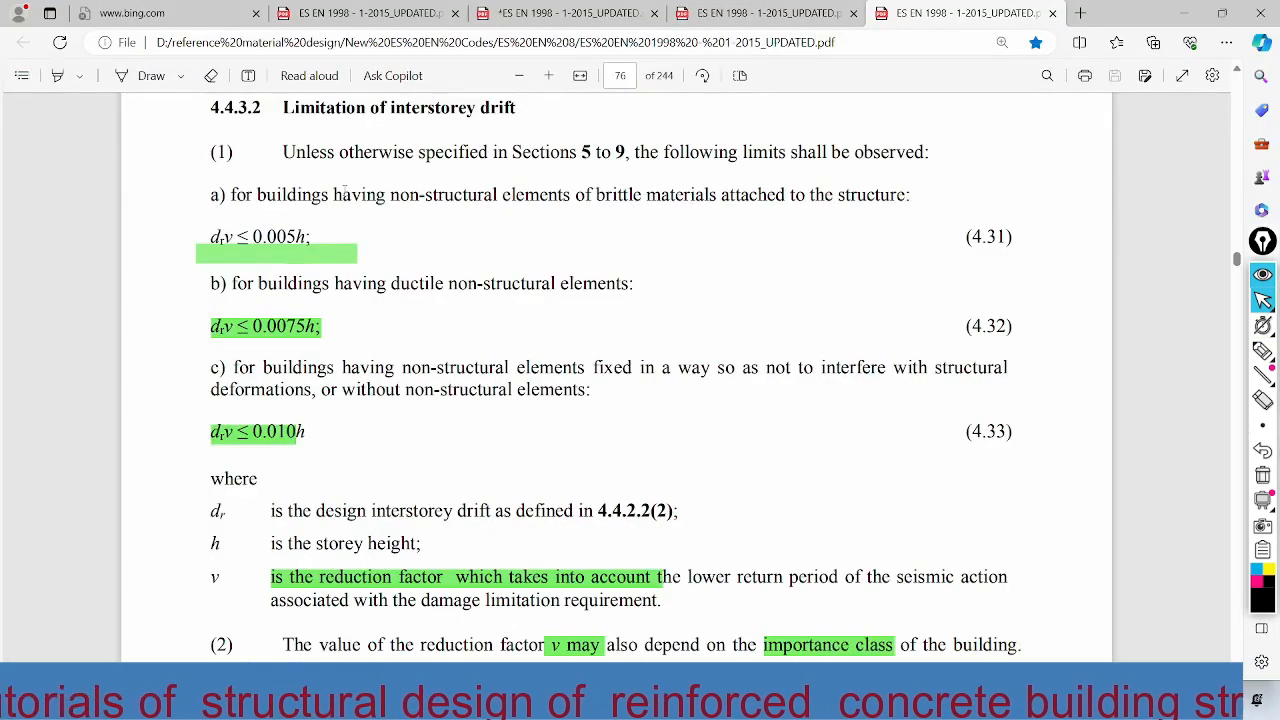
click(342, 13)
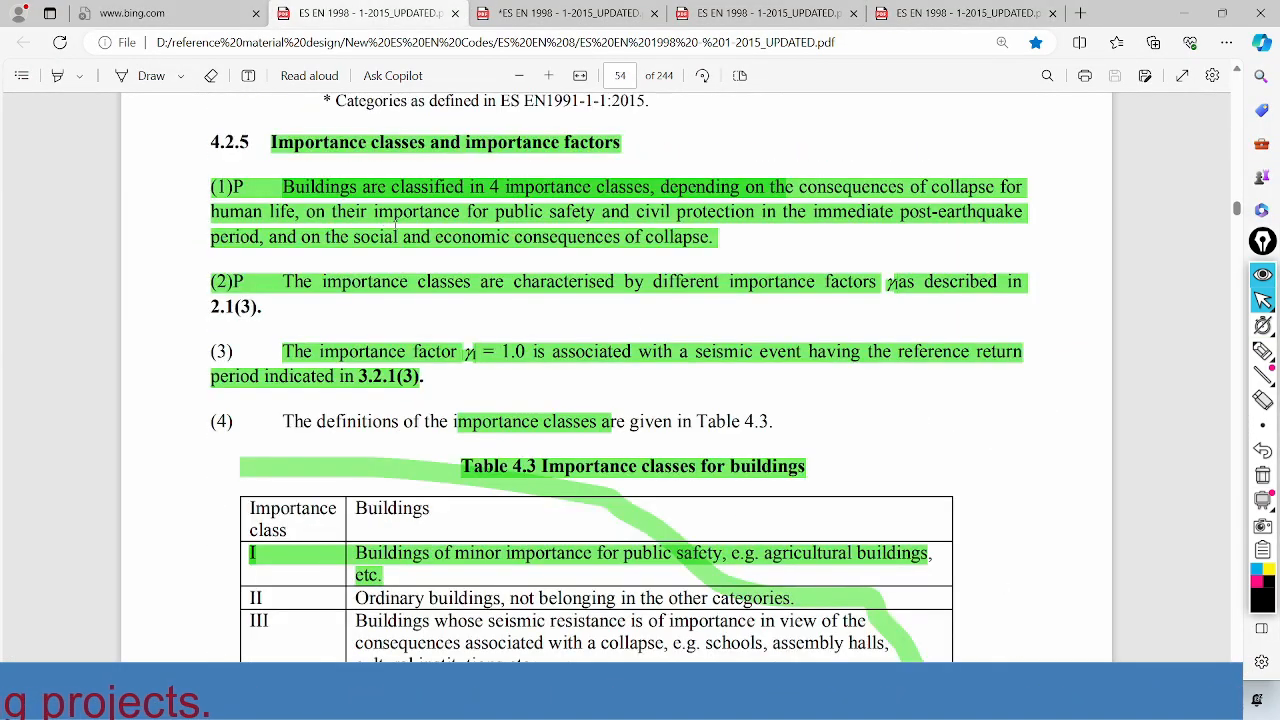
scroll(530, 313, down, 1)
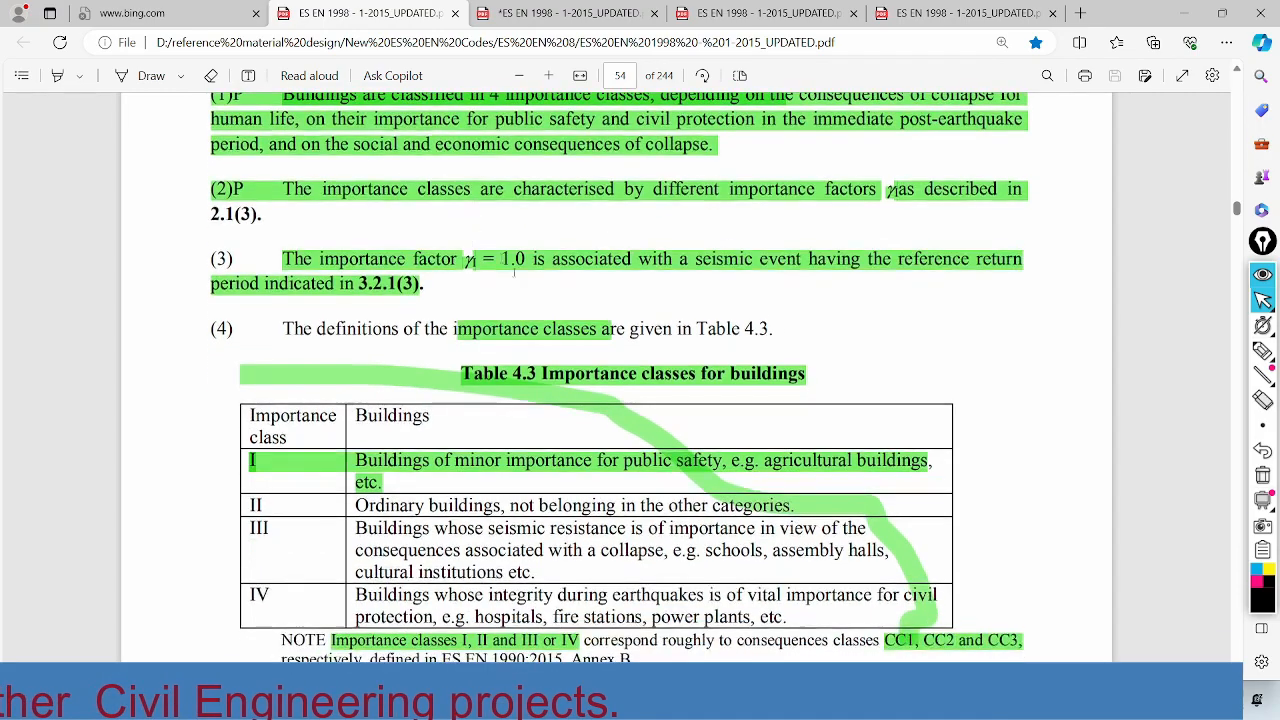
scroll(517, 280, up, 3)
scroll(474, 368, down, 20)
scroll(478, 370, up, 5)
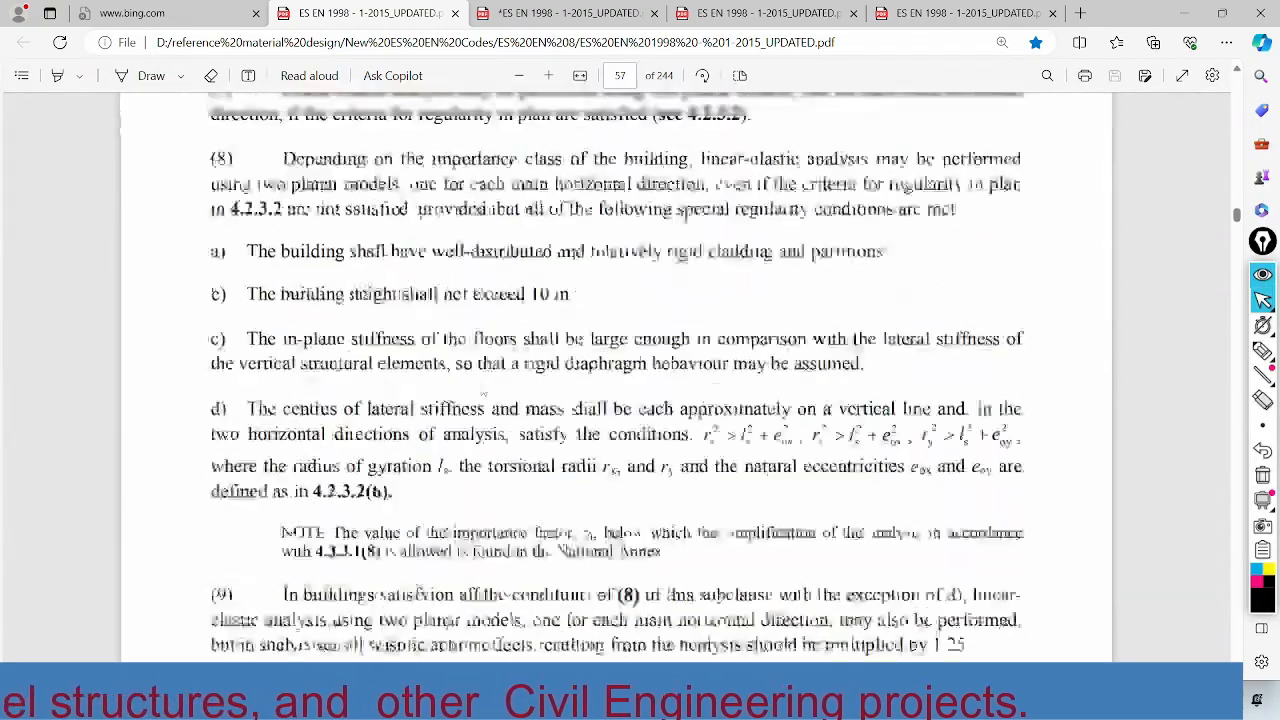
scroll(470, 383, down, 7)
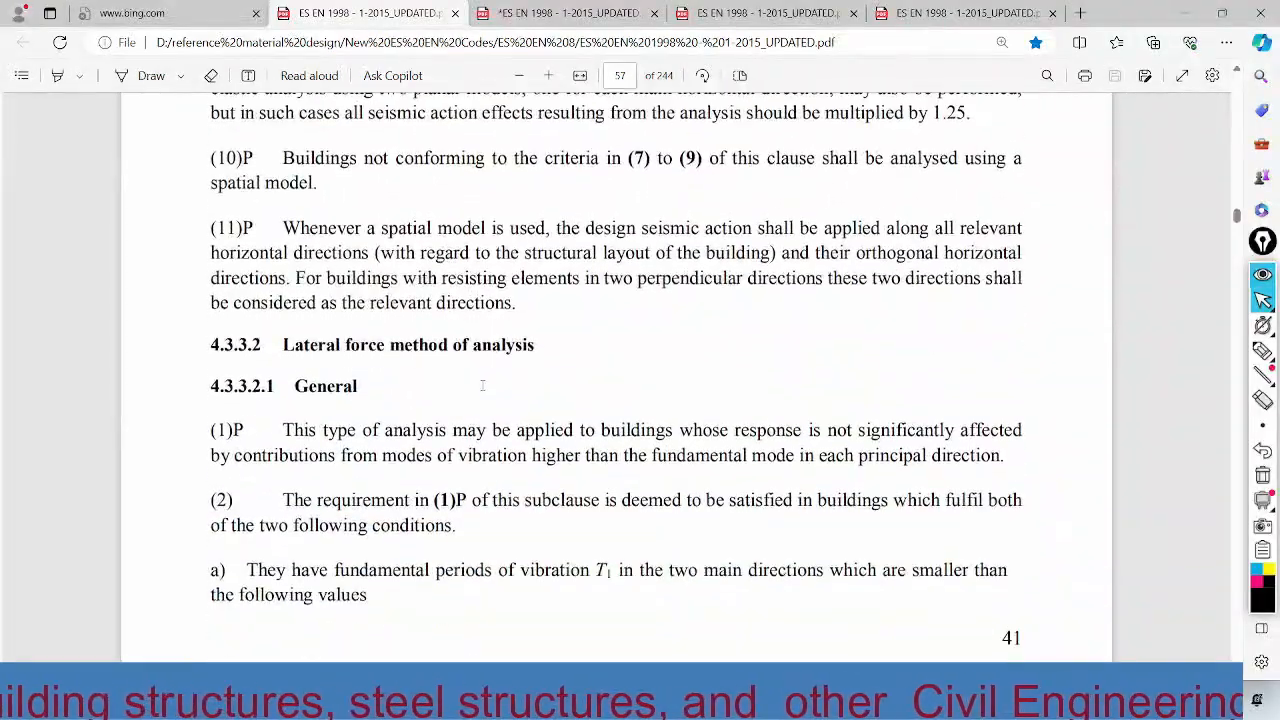
drag(546, 350, 250, 346)
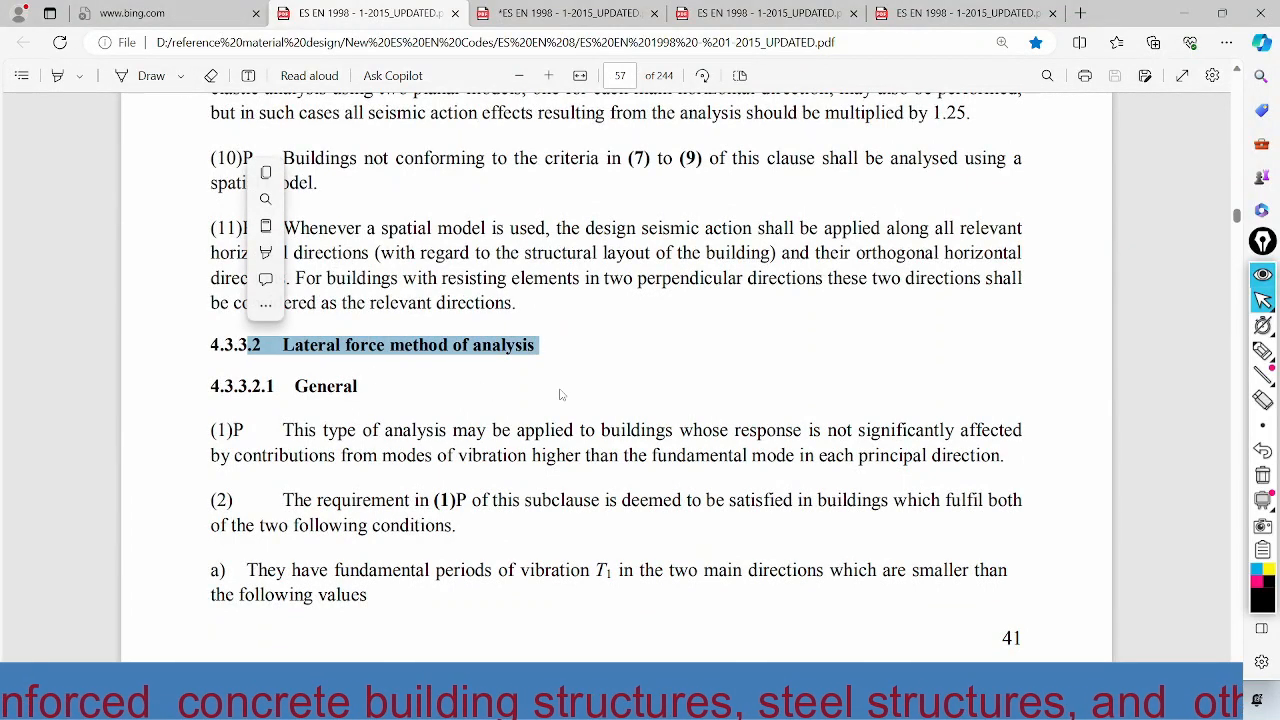
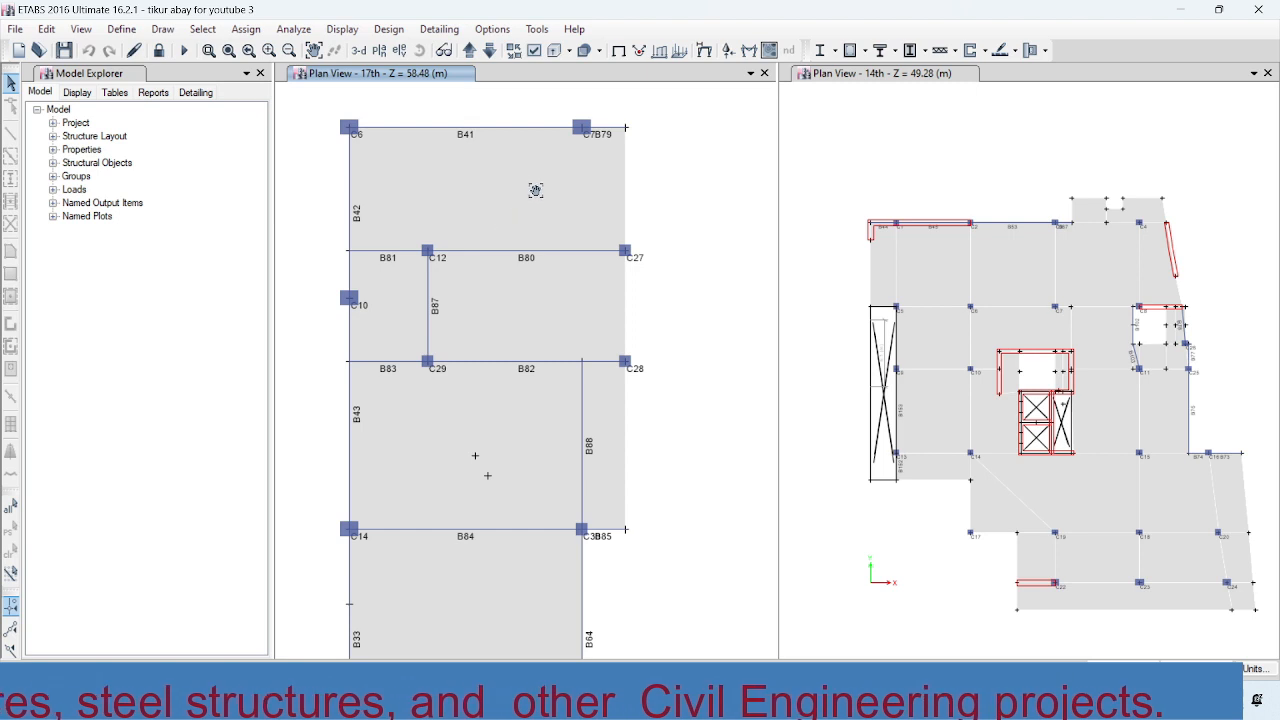
click(313, 51)
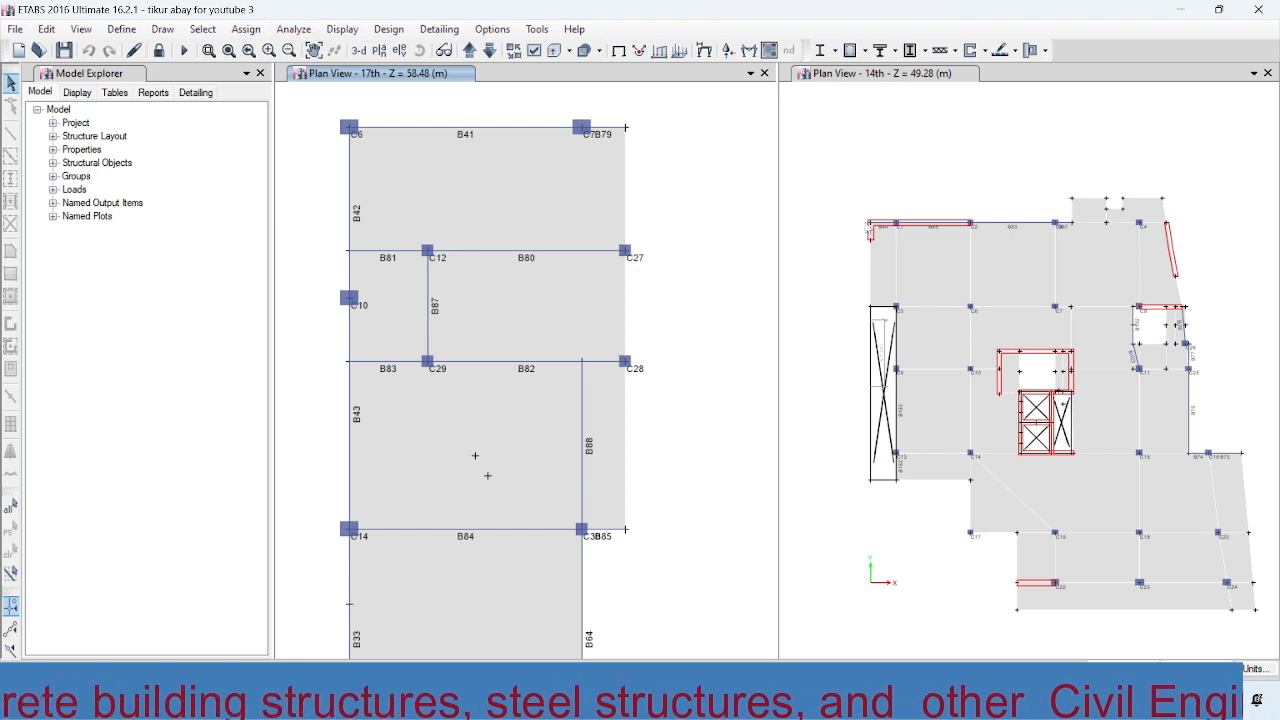
drag(994, 333, 965, 250)
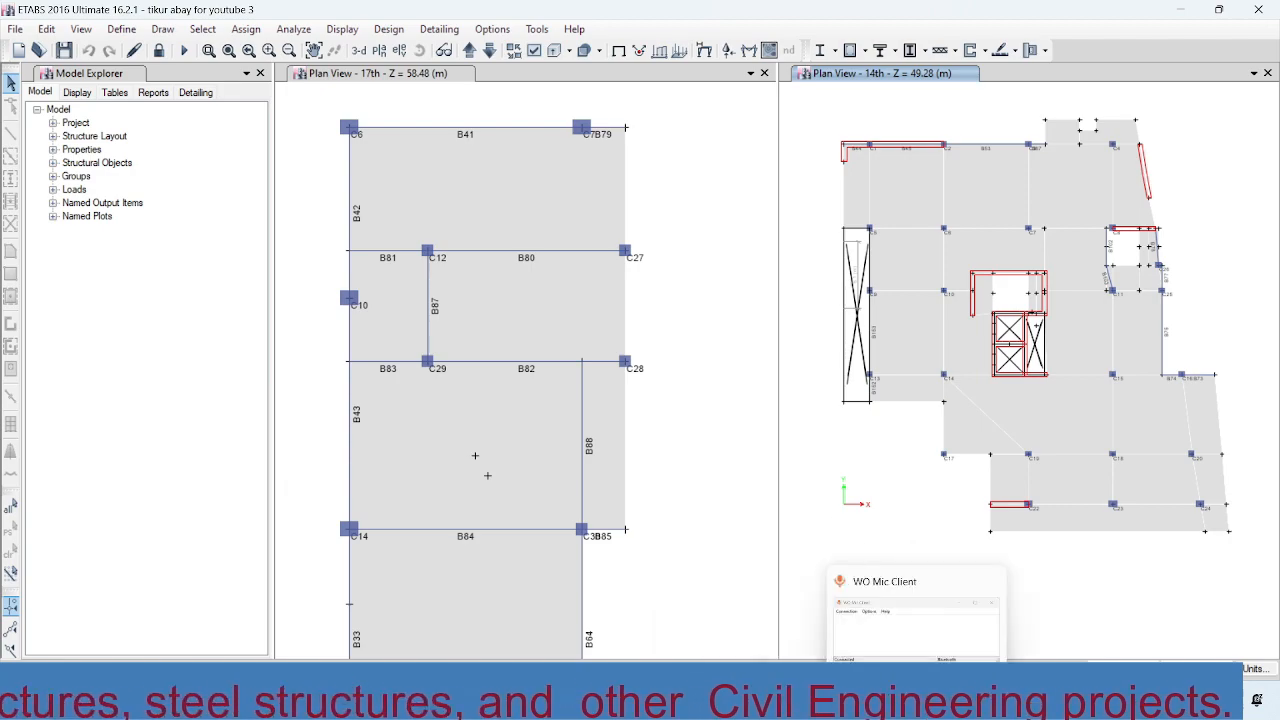
Step: Switch to the "ds and de meaning" PDF in Microsoft Edge and read section 2.5.5 on actual displacements
click(700, 625)
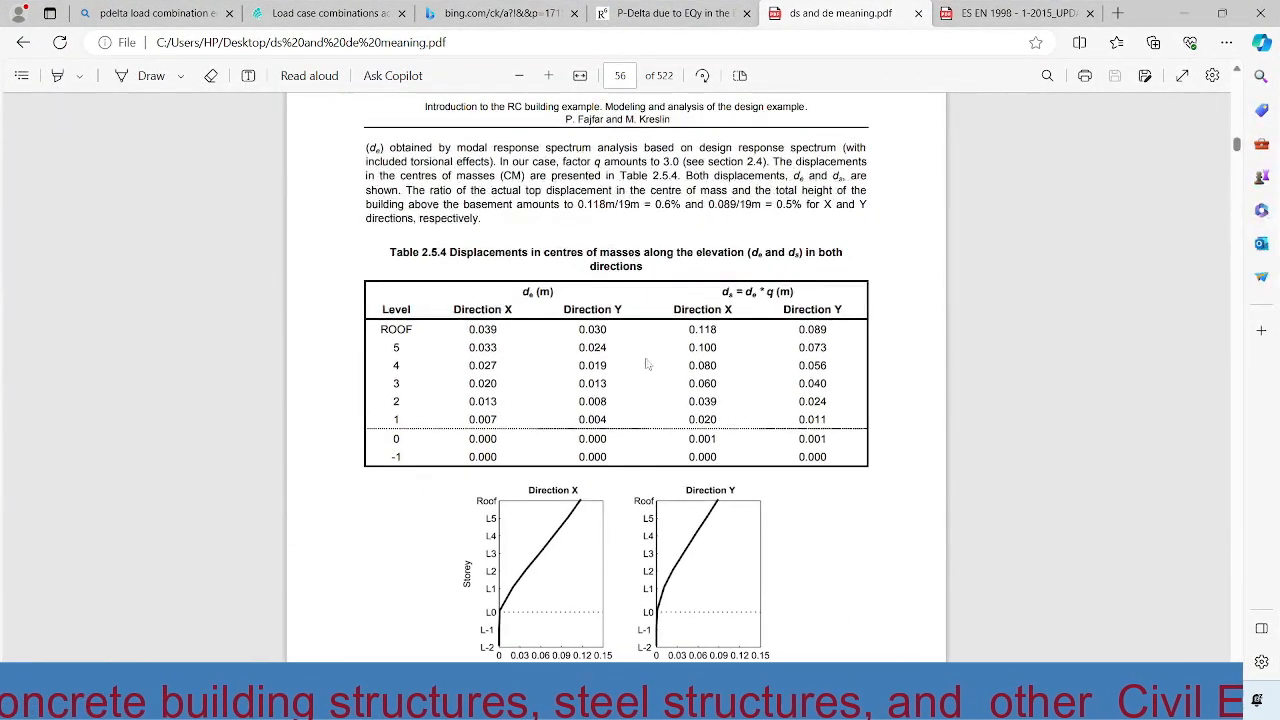
scroll(591, 342, up, 2)
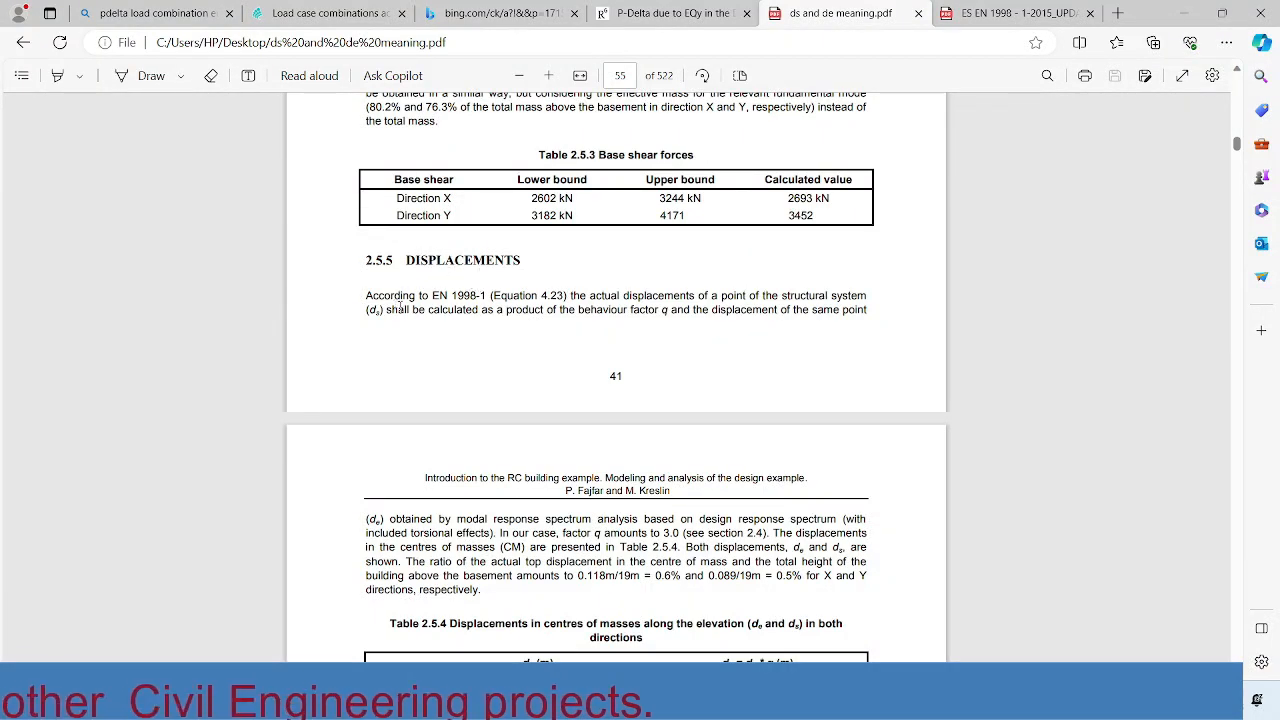
scroll(591, 240, down, 1)
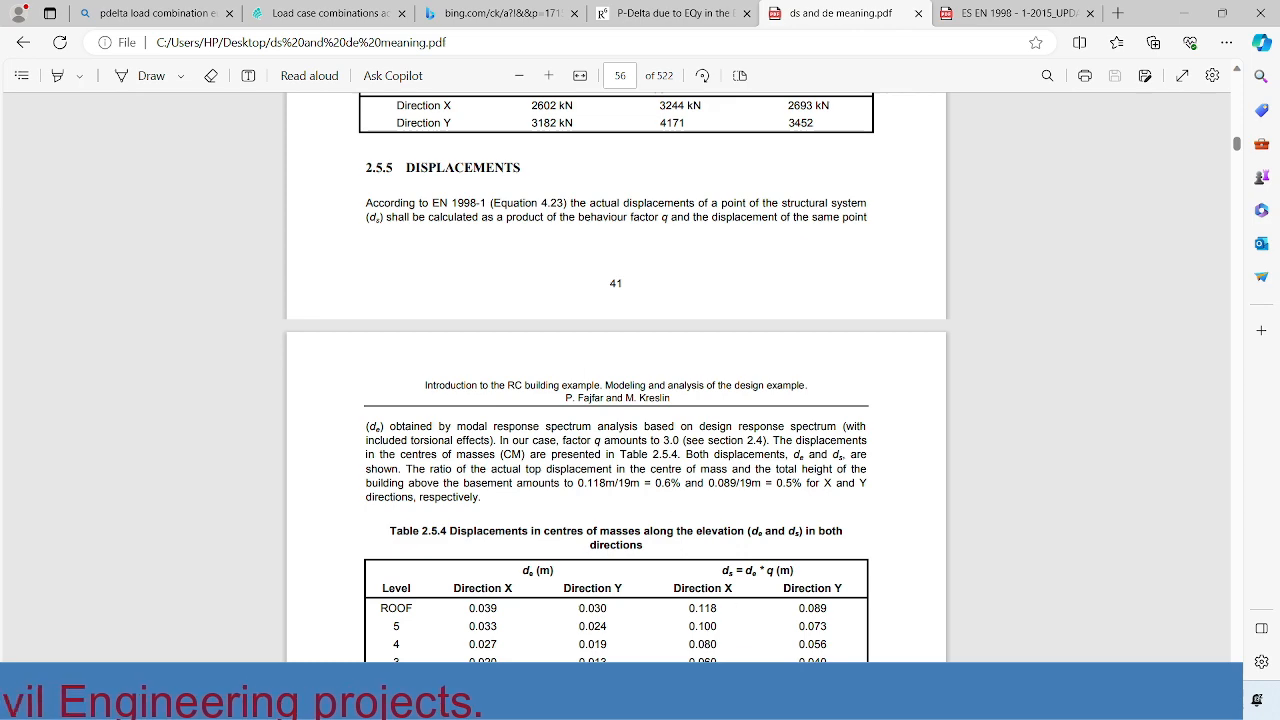
Step: Switch to the drift check workbook in Excel and change the displacement header in cell E2 to "de/ds"
key(alt+Tab)
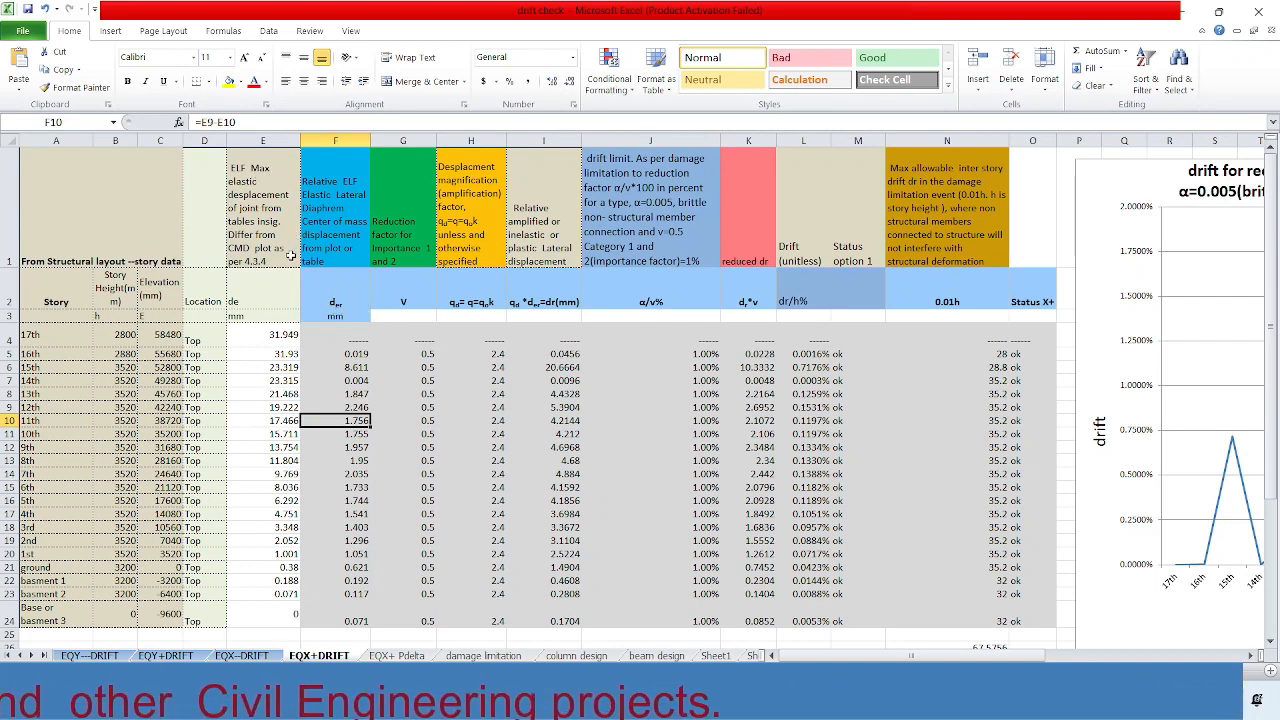
click(242, 297)
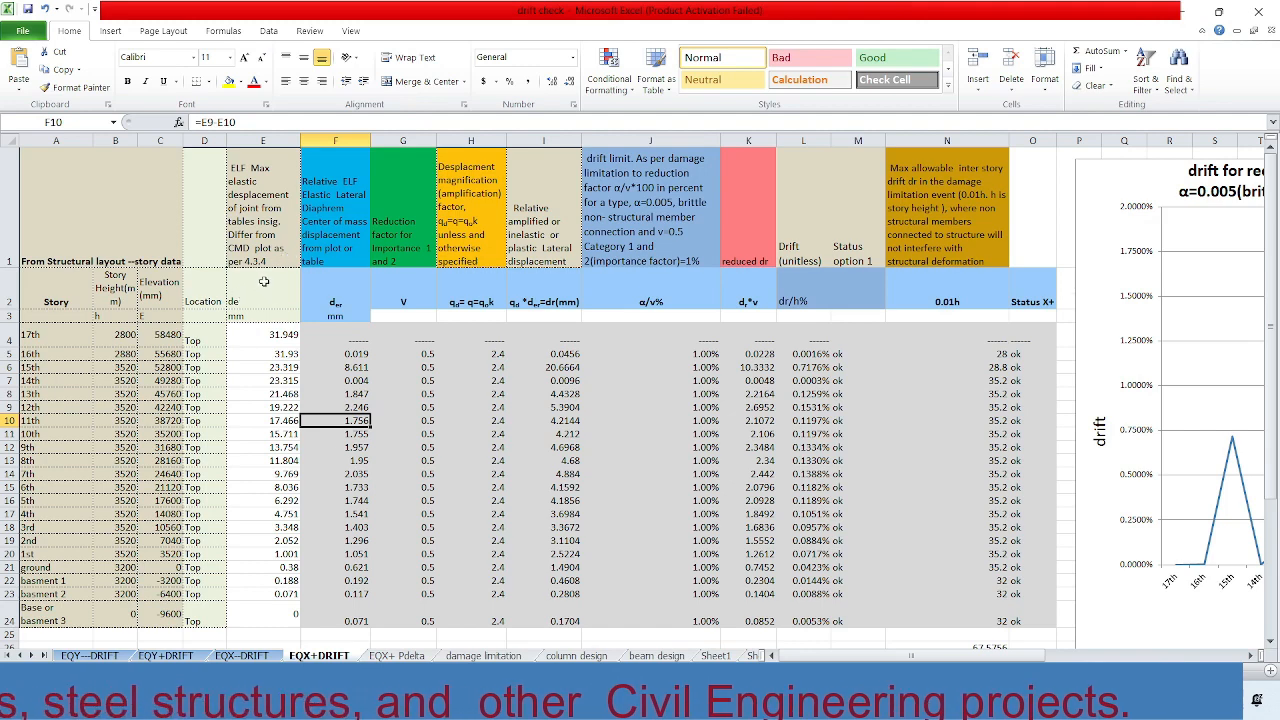
double_click(270, 299)
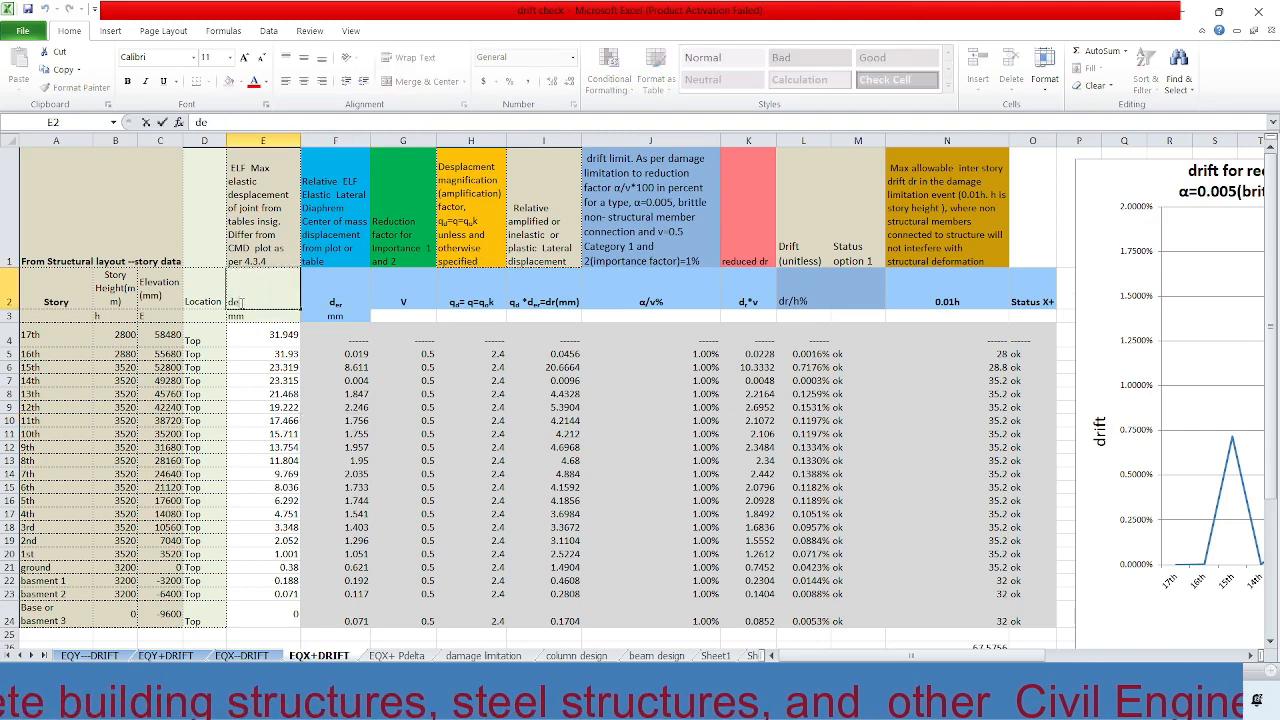
text(/)
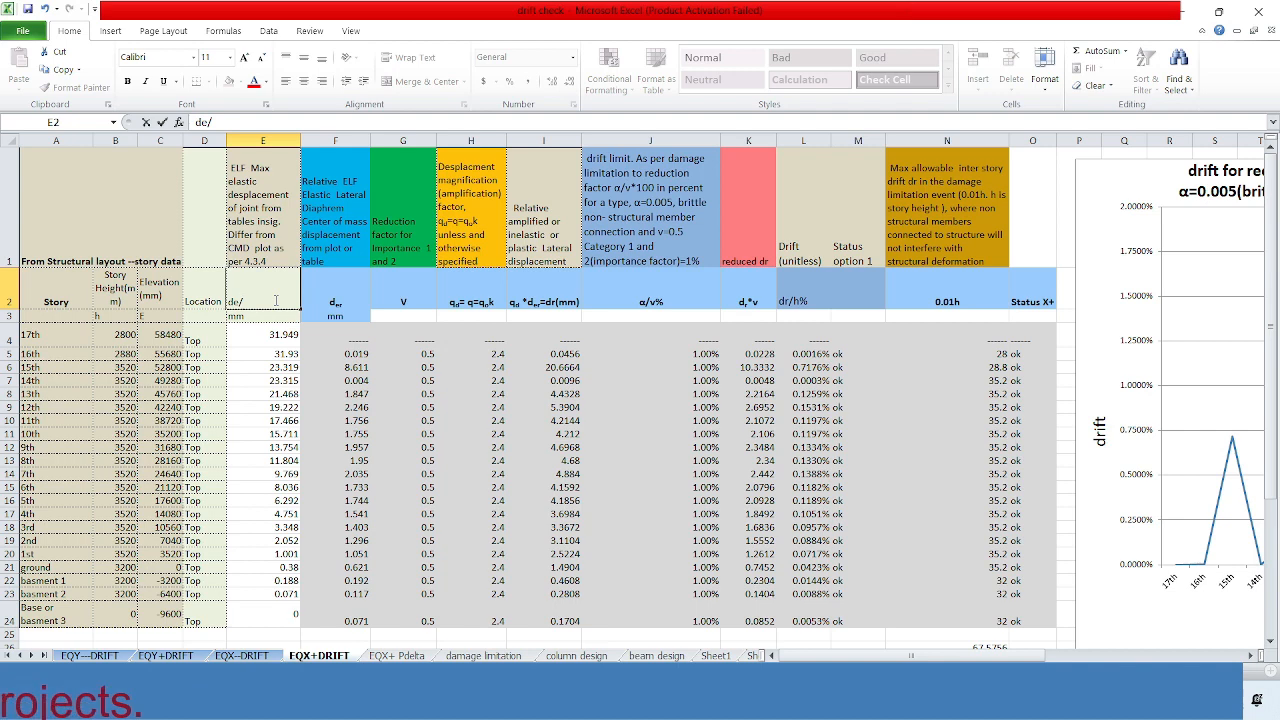
text(ds)
click(240, 353)
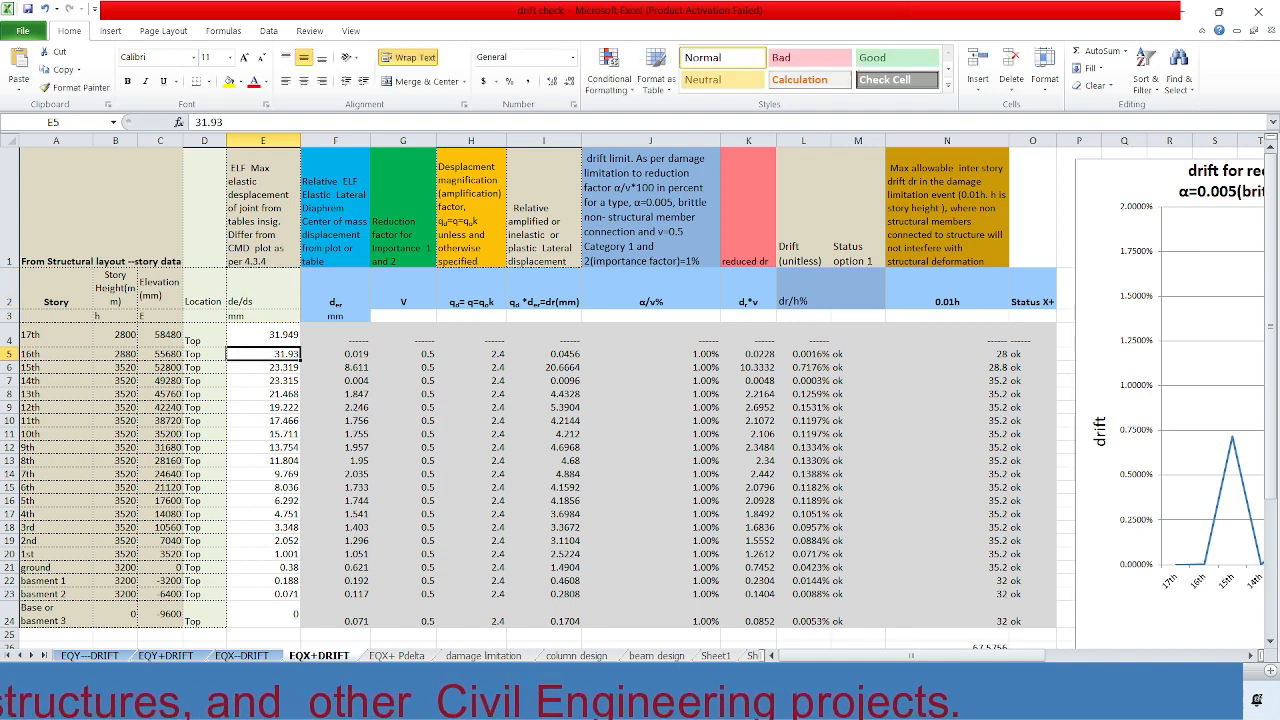
Step: Cut the "/ds" part from the header in cell E2 so it reads "de"
key(alt+Tab)
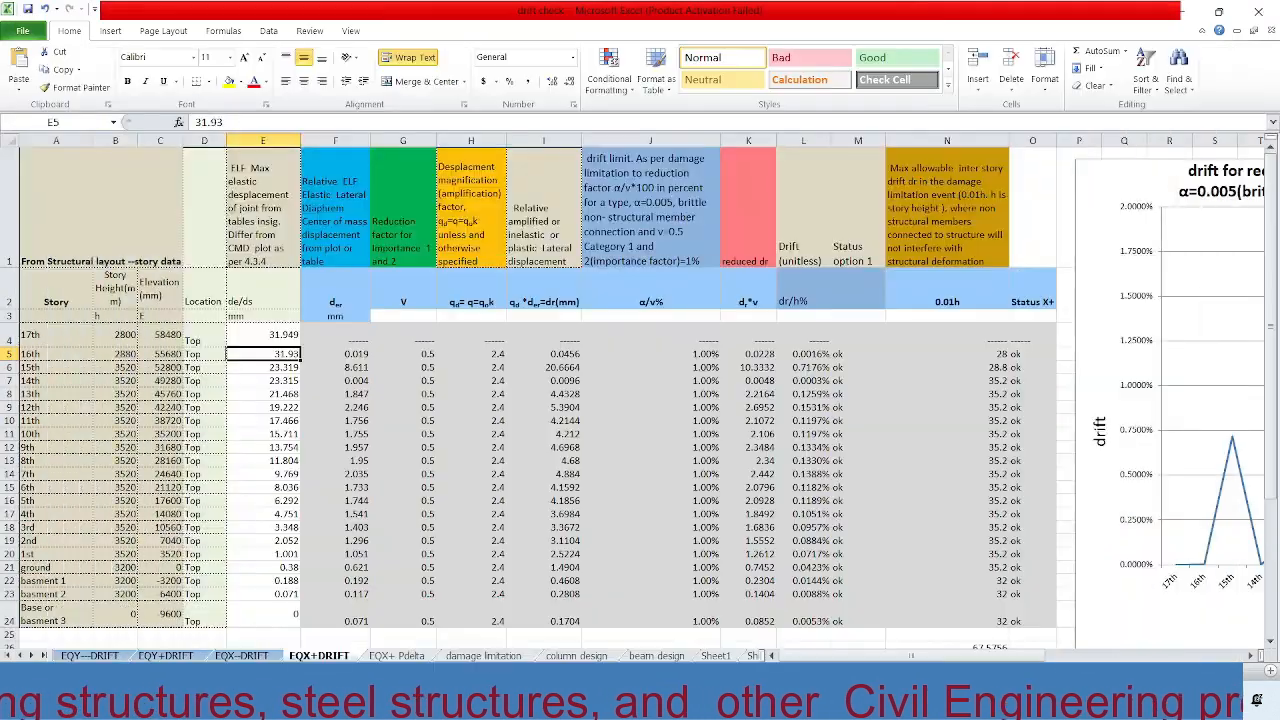
click(271, 370)
double_click(245, 301)
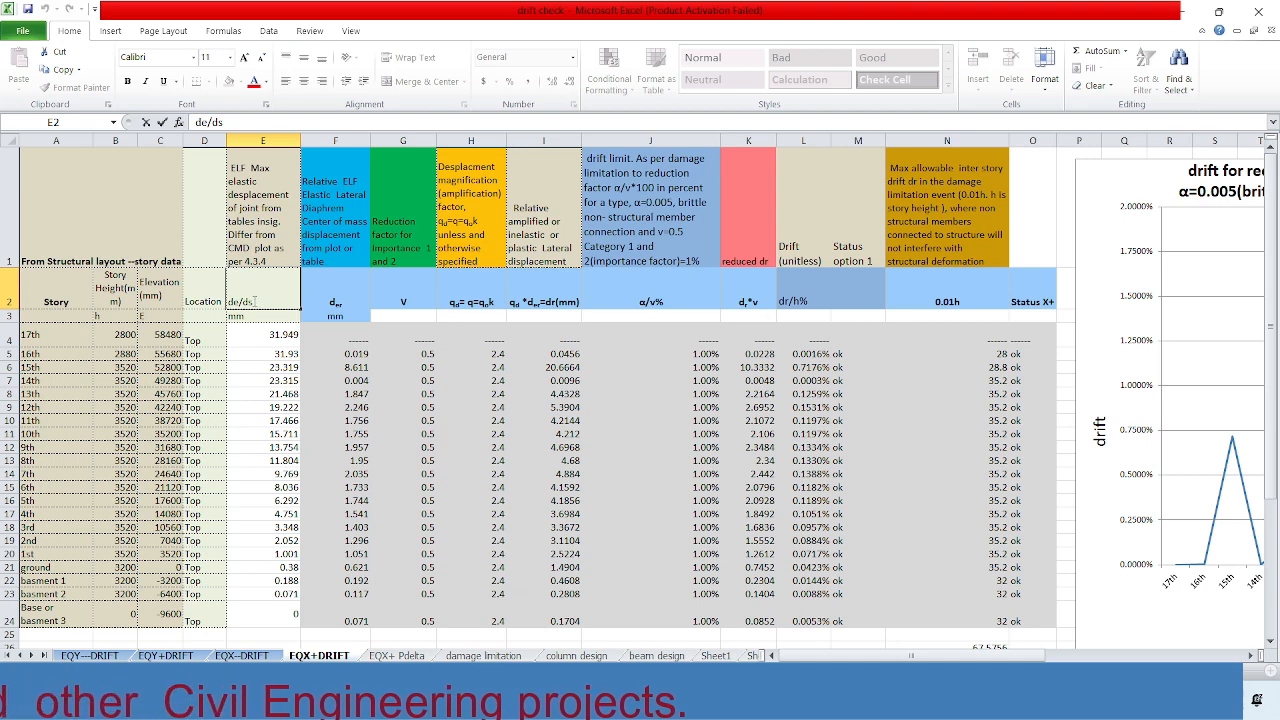
double_click(248, 301)
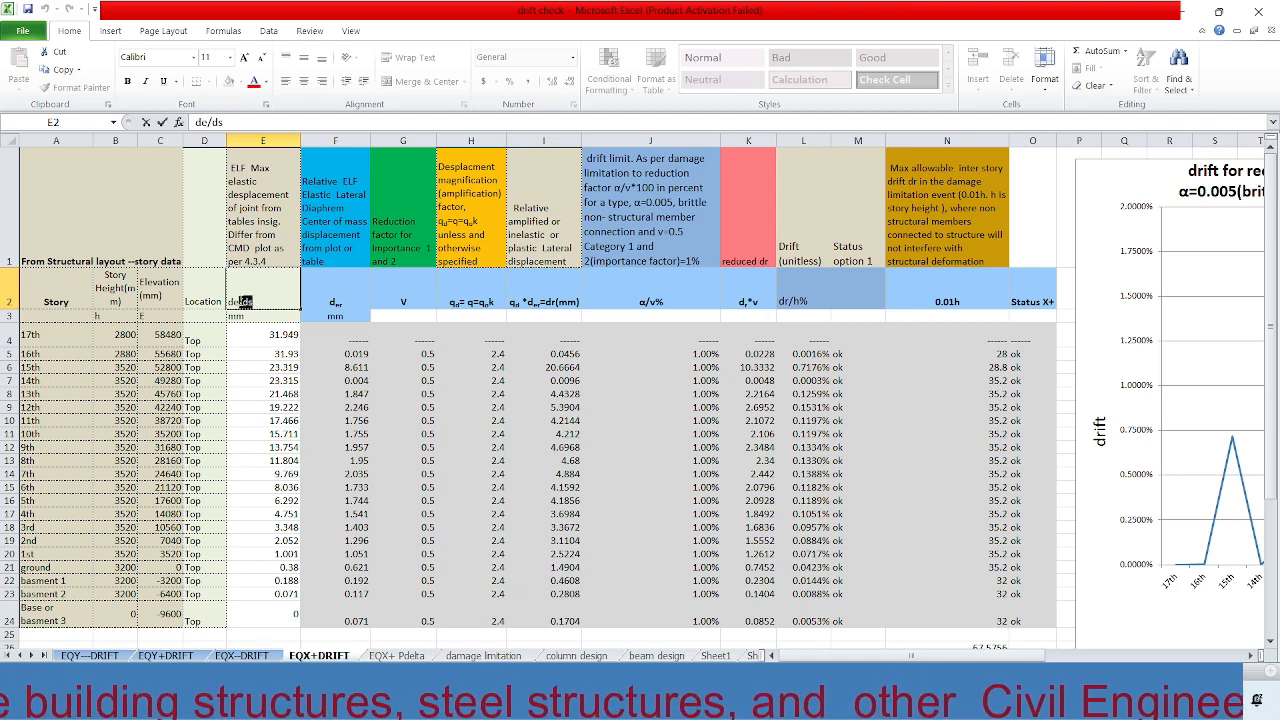
right_click(248, 301)
click(279, 313)
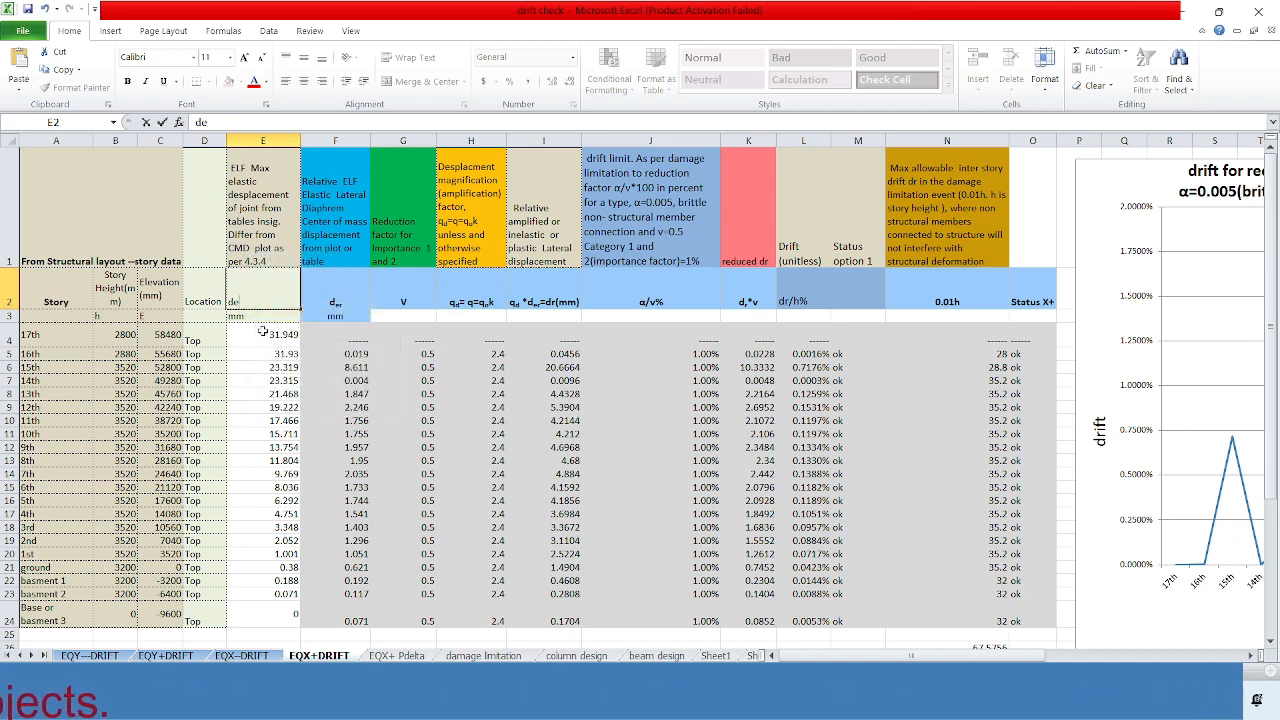
click(262, 380)
Step: Examine the de header and the elastic displacement entries for the upper stories in column E
click(251, 295)
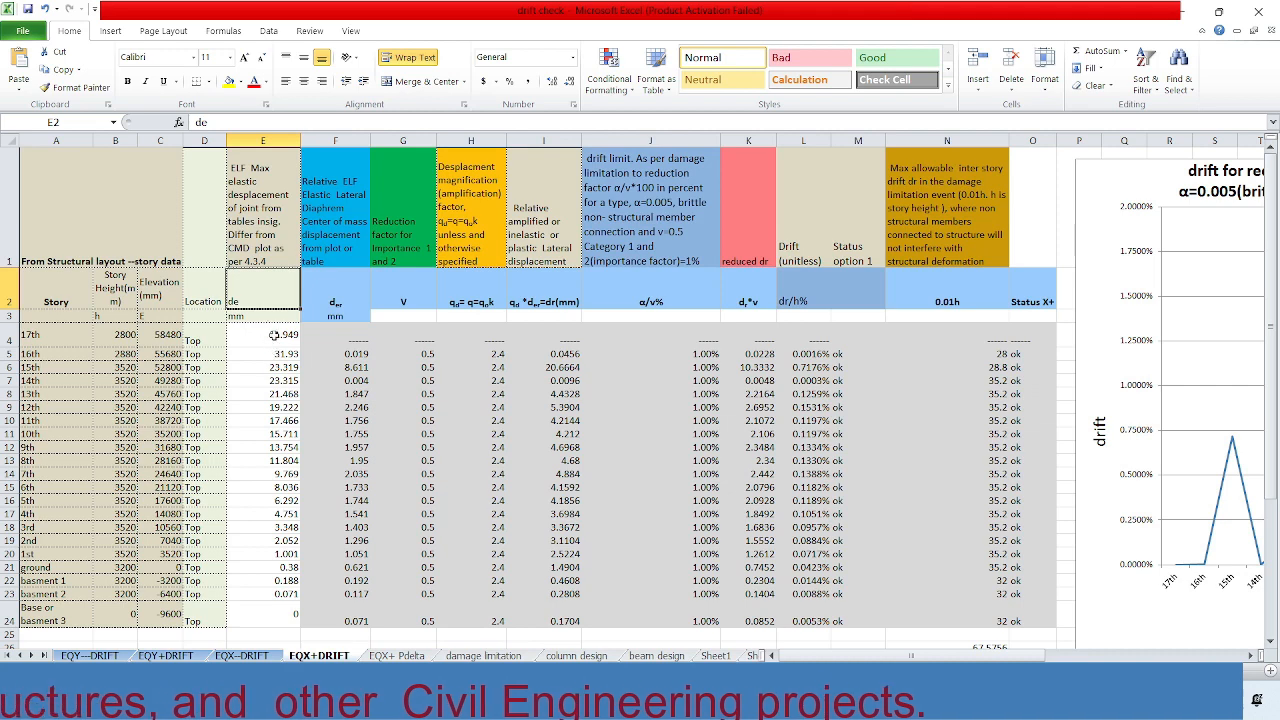
click(274, 335)
click(270, 367)
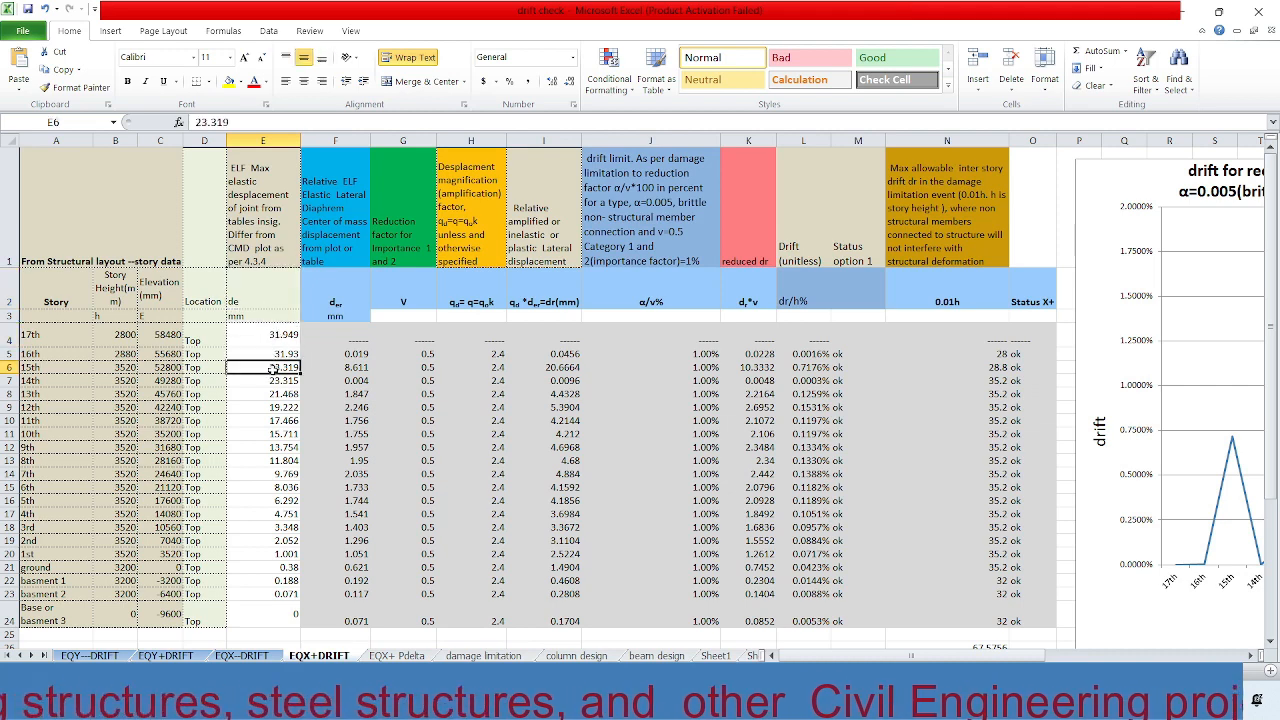
click(277, 334)
click(246, 297)
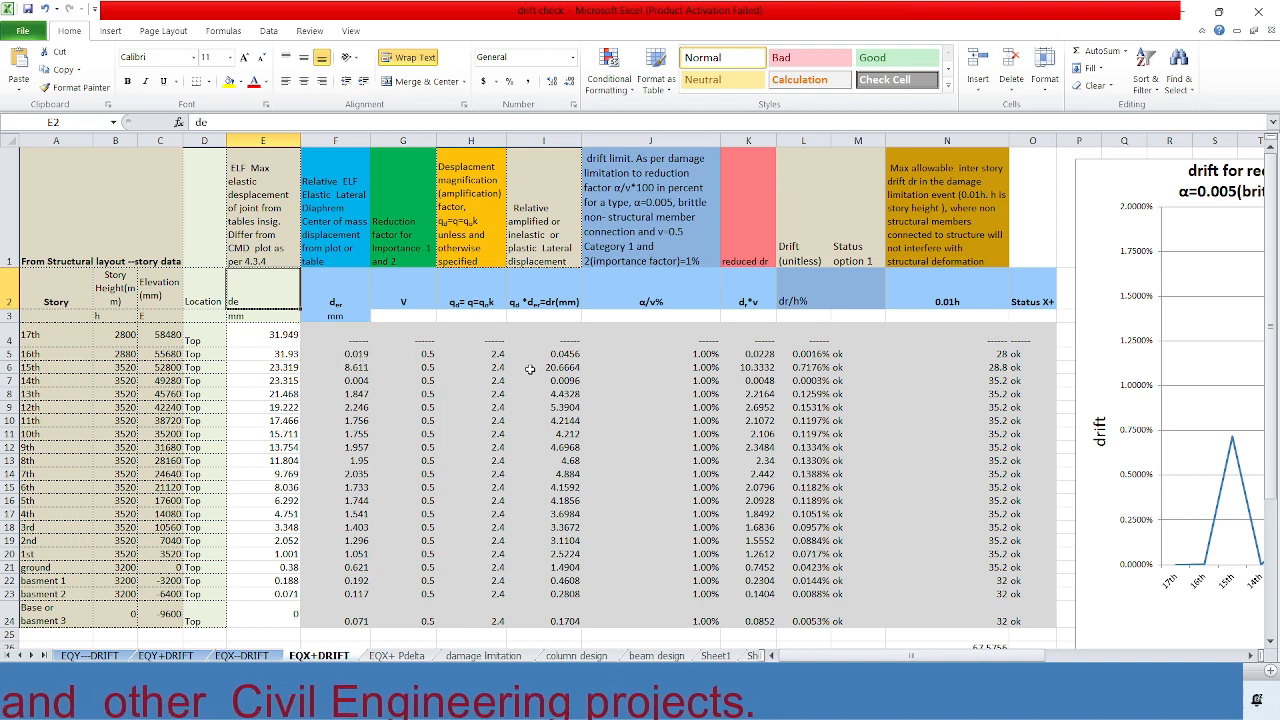
Step: Inspect the 16th story formulas for relative elastic displacement in F5 and amplified displacement in I5
click(340, 354)
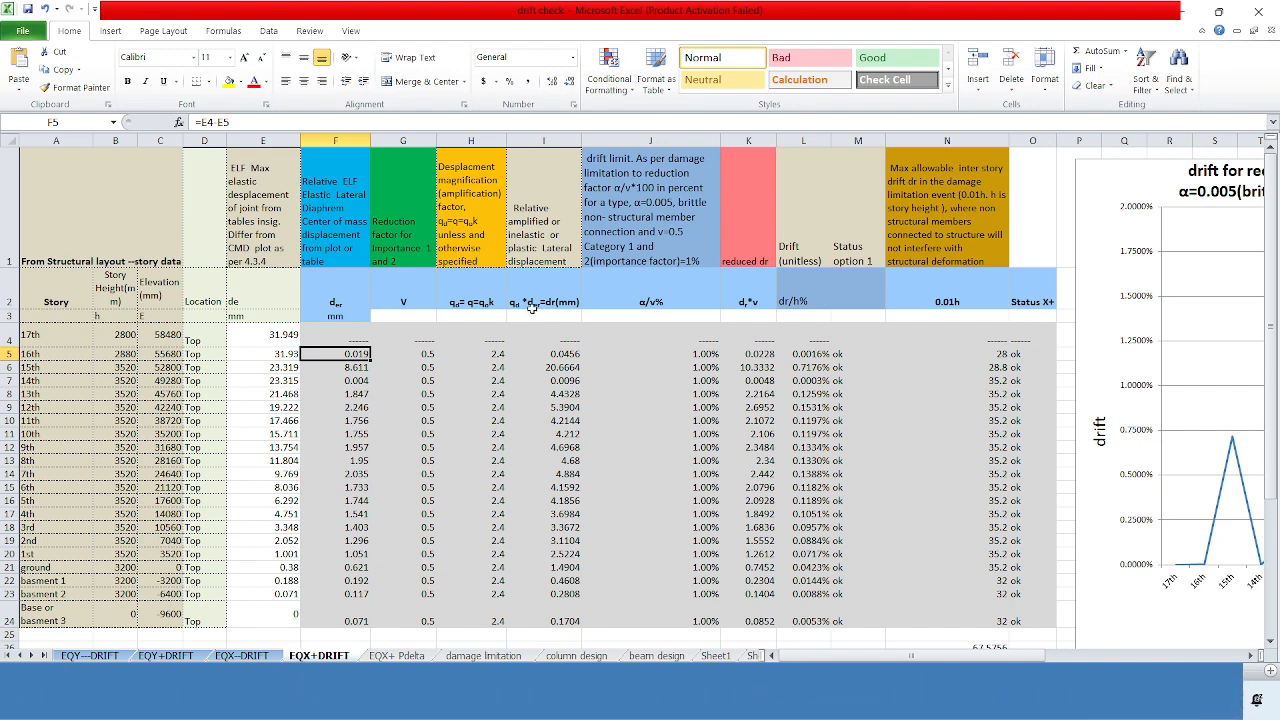
click(567, 353)
key(F2)
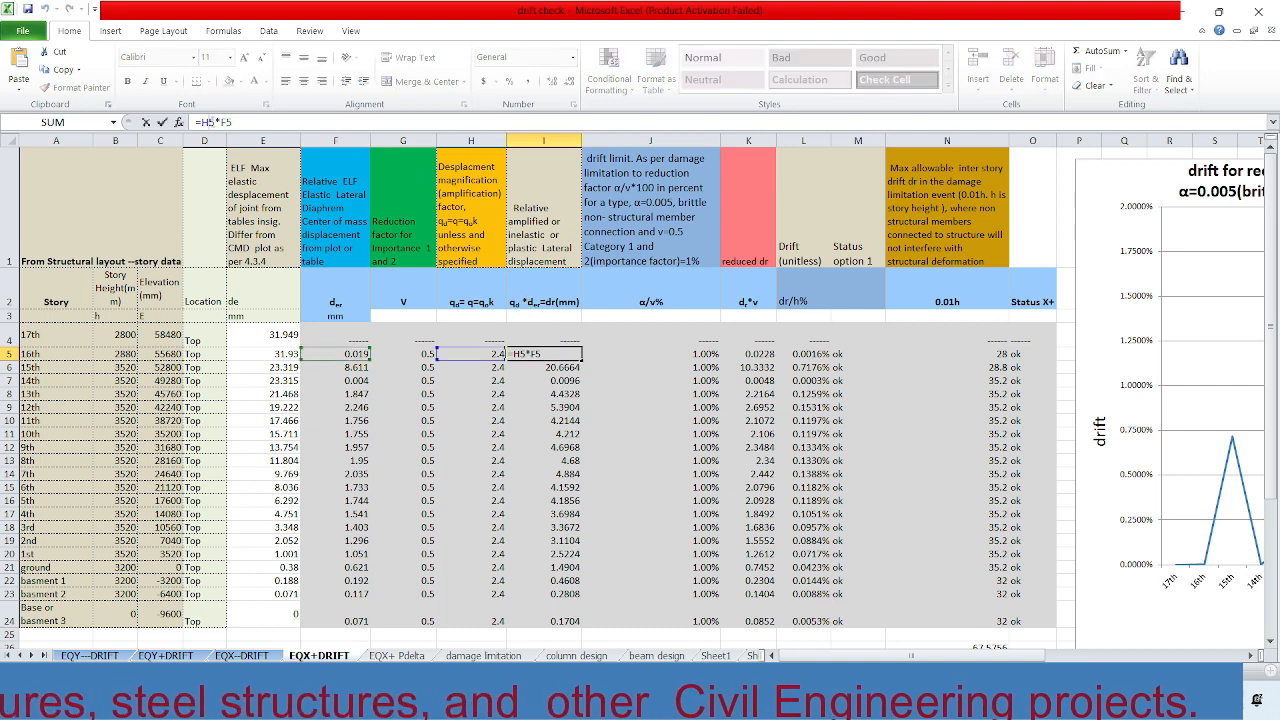
click(352, 353)
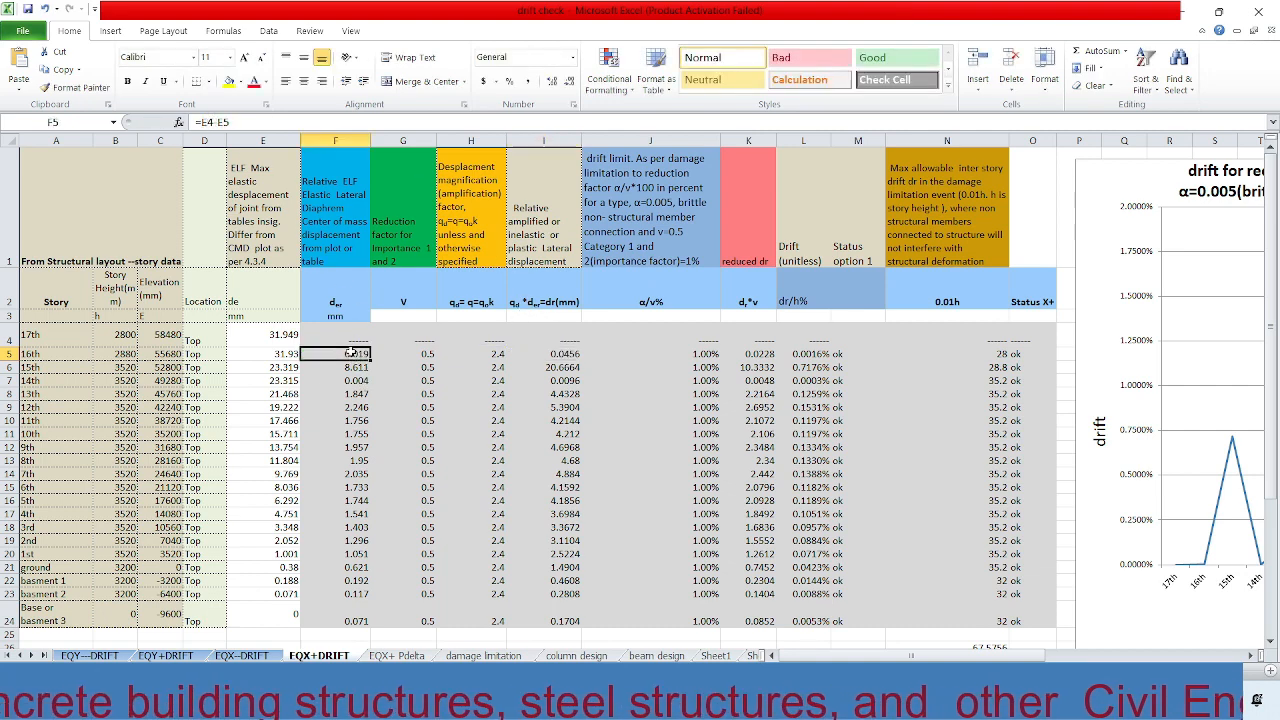
click(236, 122)
key(Escape)
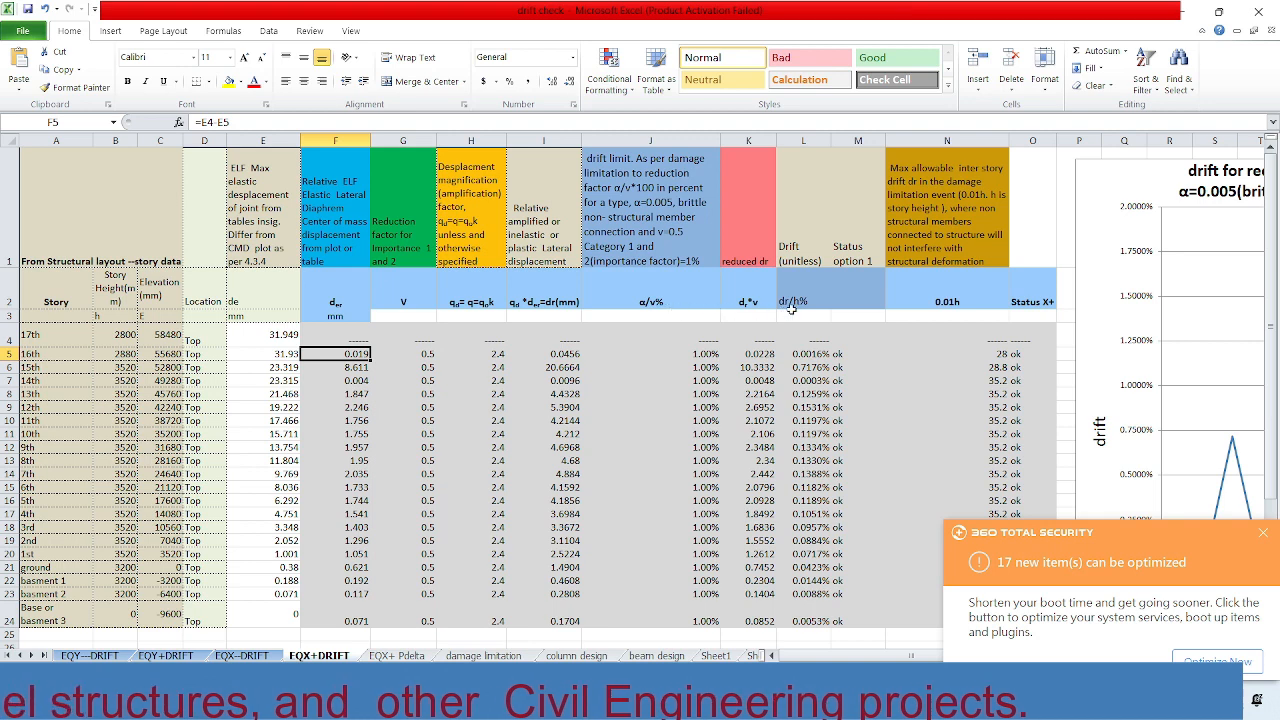
double_click(568, 297)
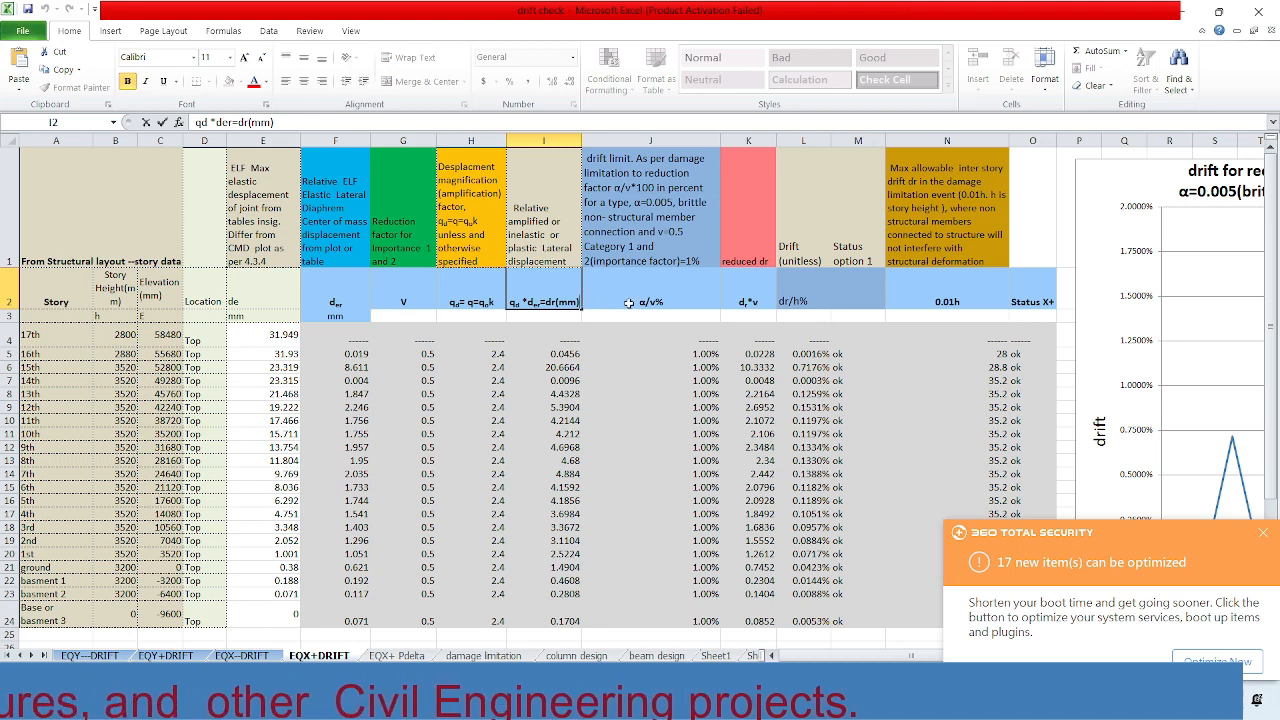
text((s)
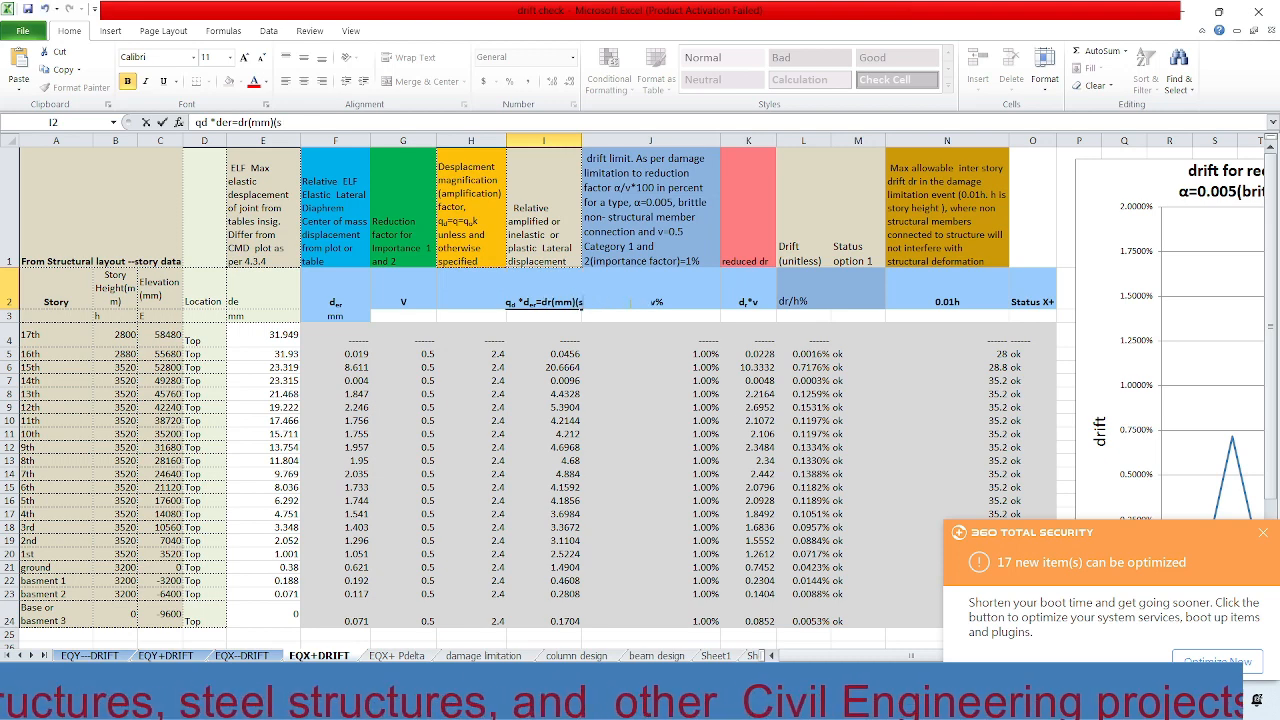
key(Escape)
click(557, 329)
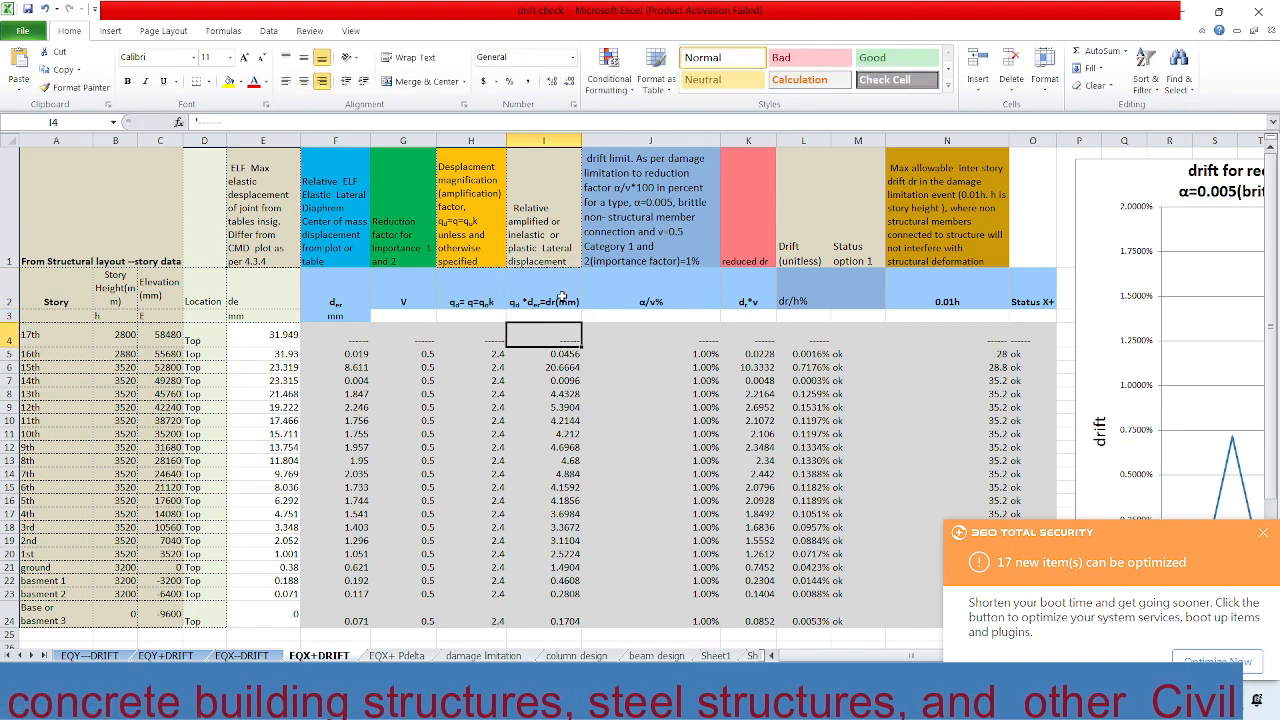
click(563, 298)
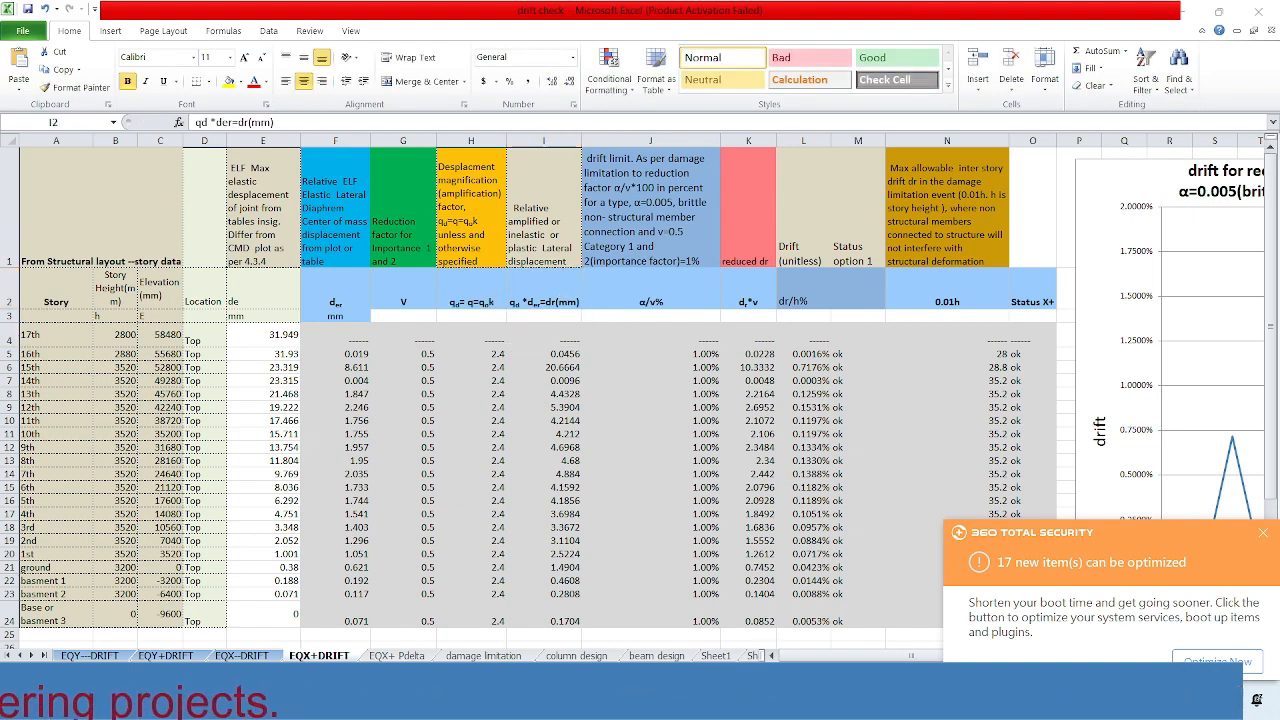
Step: Switch back to the "ds and de meaning" PDF in Edge and examine the behaviour factor q and Table 2.5.4
key(alt+Tab)
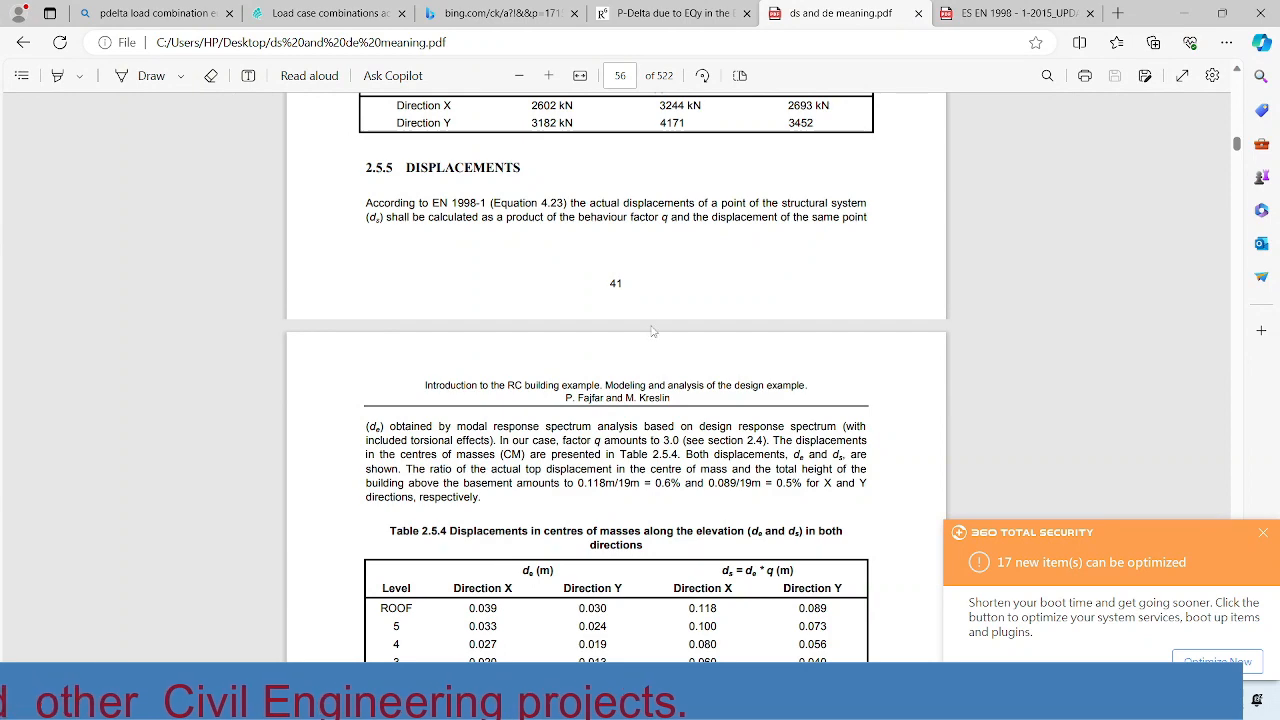
scroll(675, 246, down, 1)
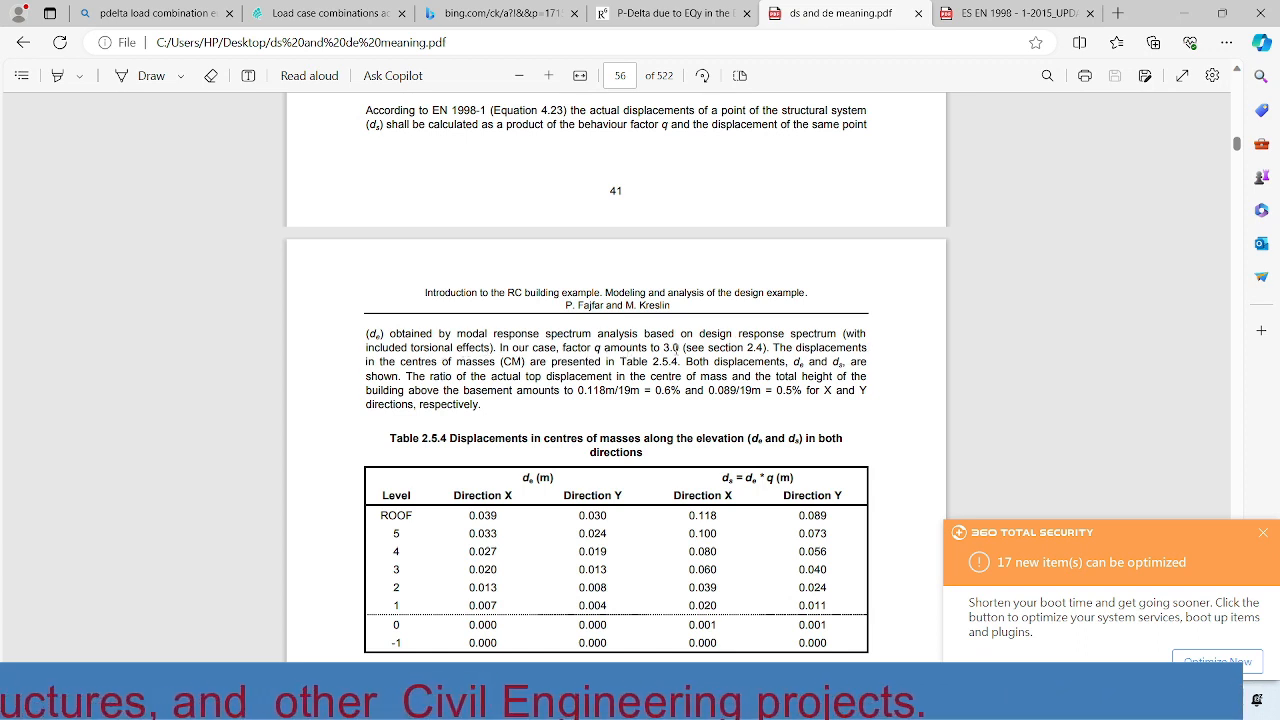
double_click(677, 347)
click(696, 362)
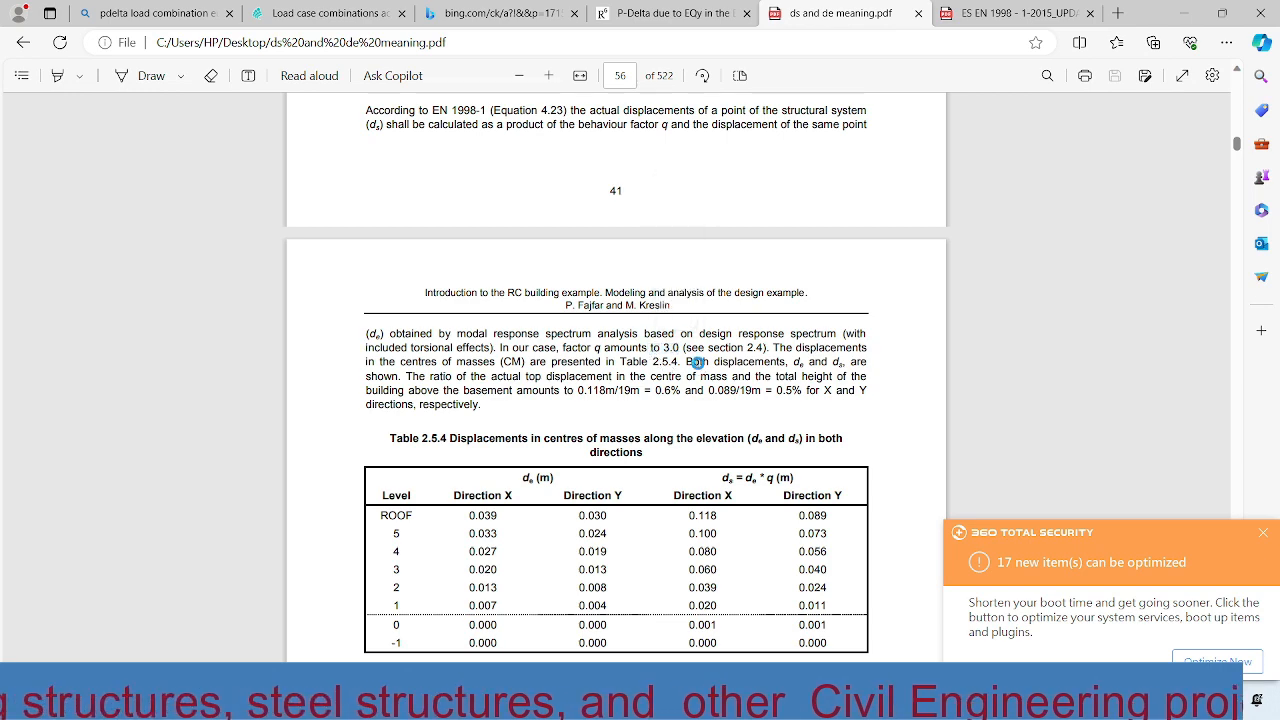
scroll(671, 256, down, 1)
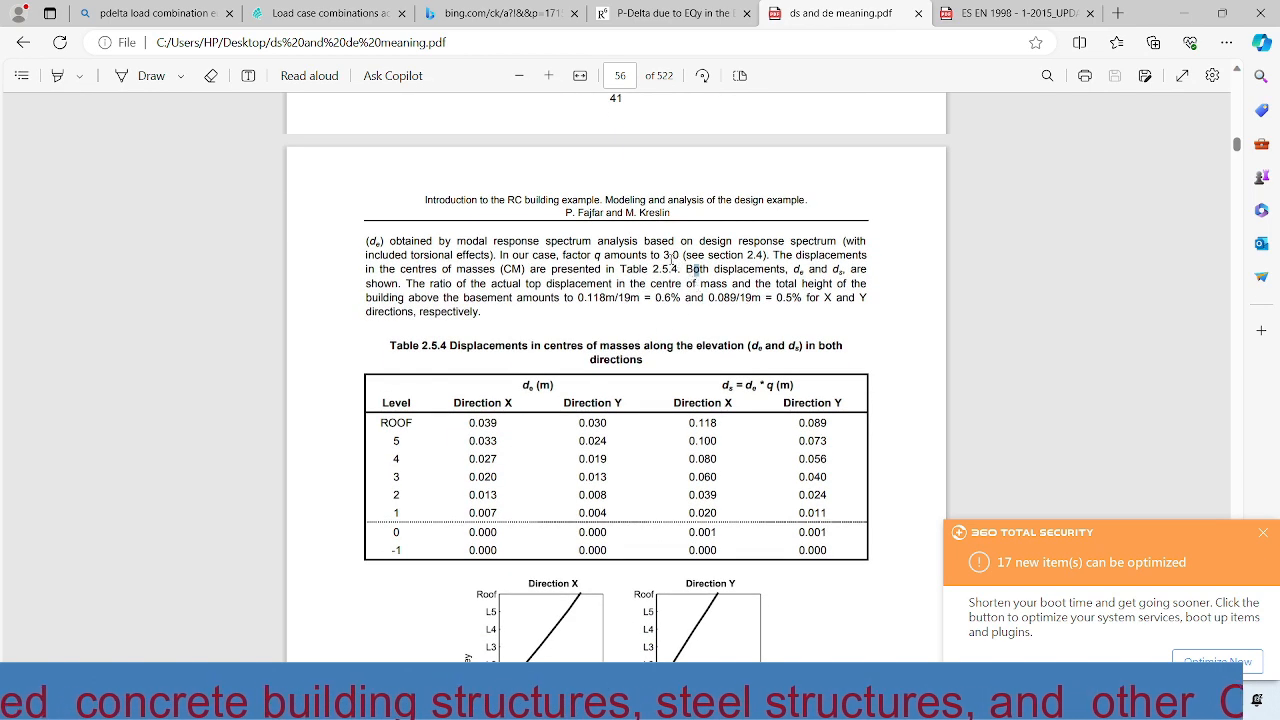
drag(673, 254, 672, 267)
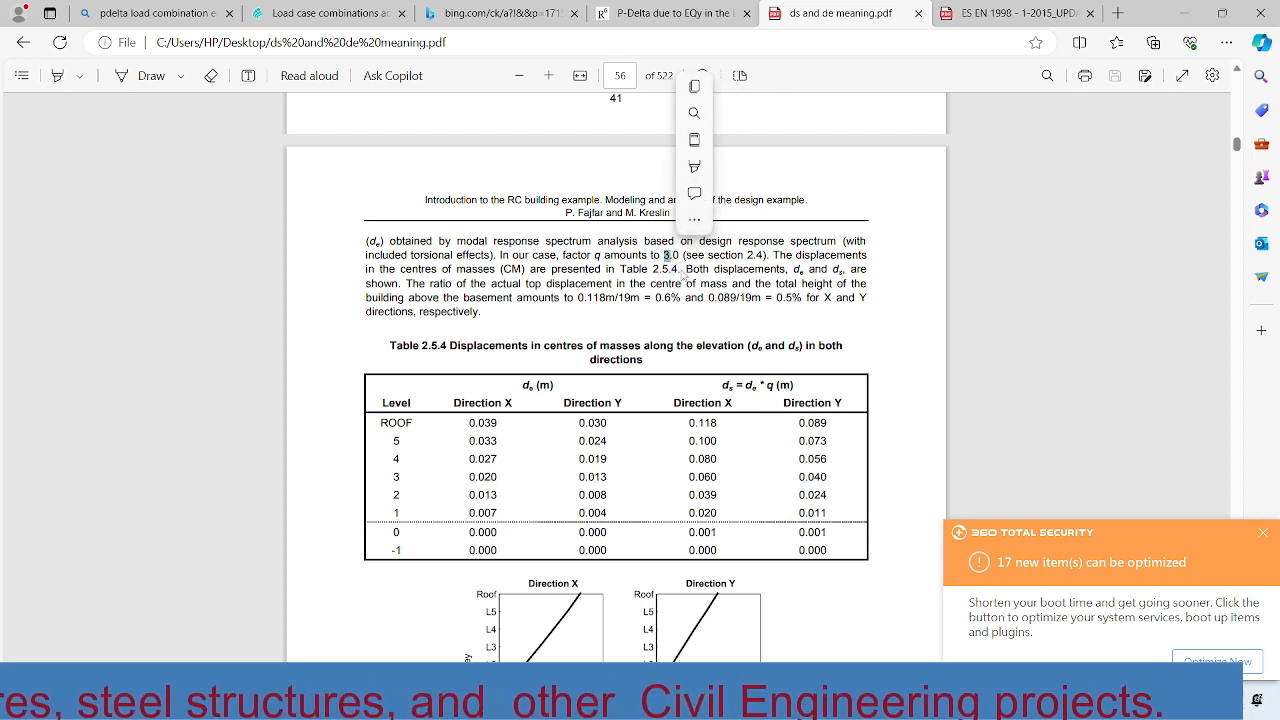
click(765, 265)
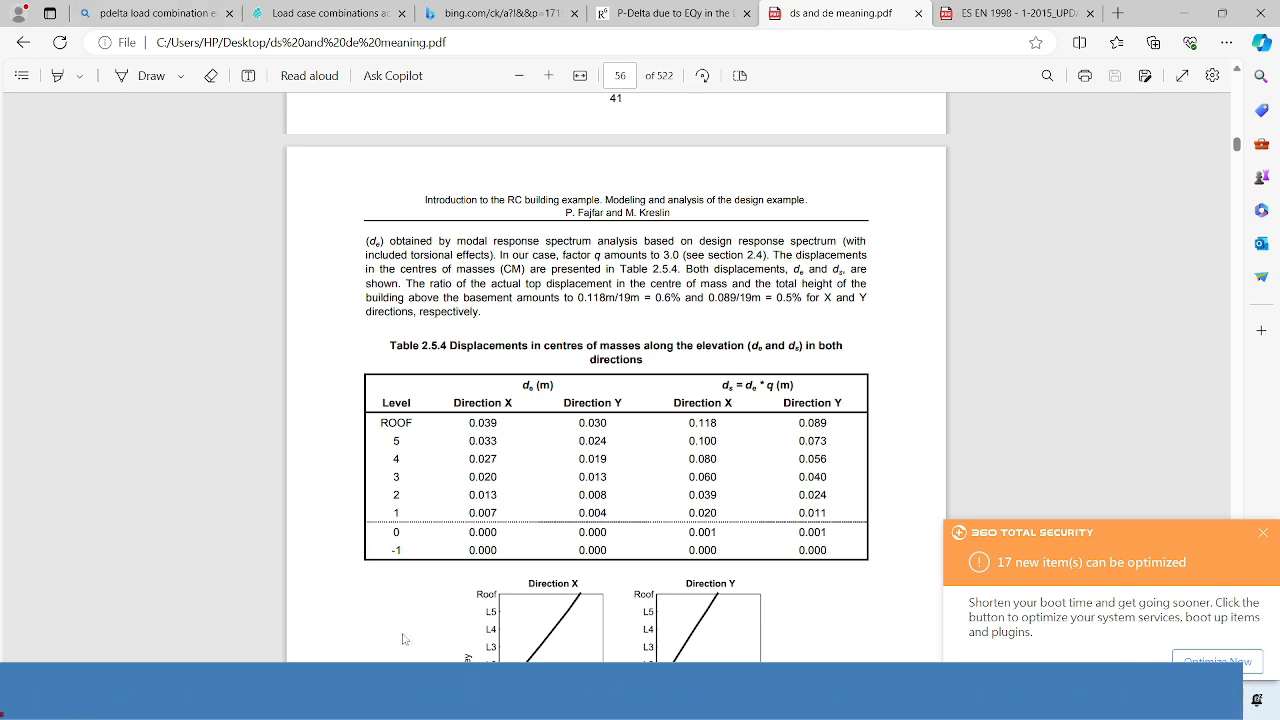
Step: Switch to ETABS and display the story response plot of maximum story displacement
click(850, 700)
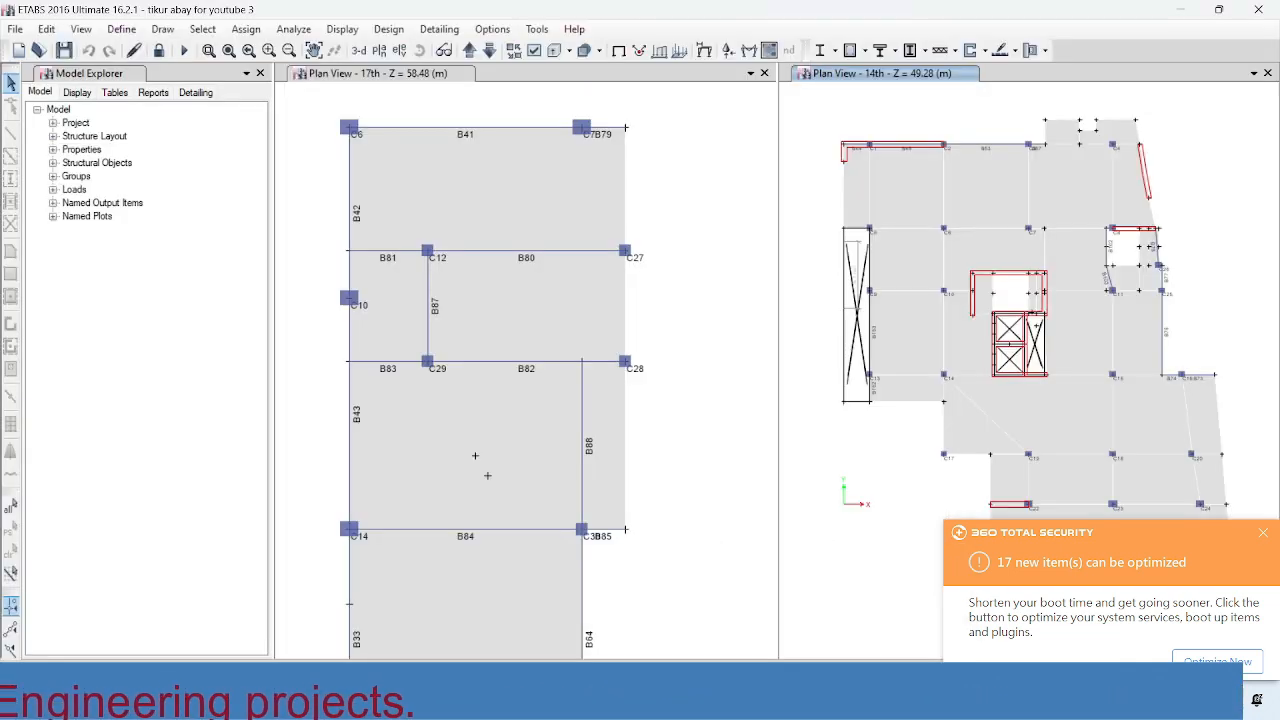
click(342, 29)
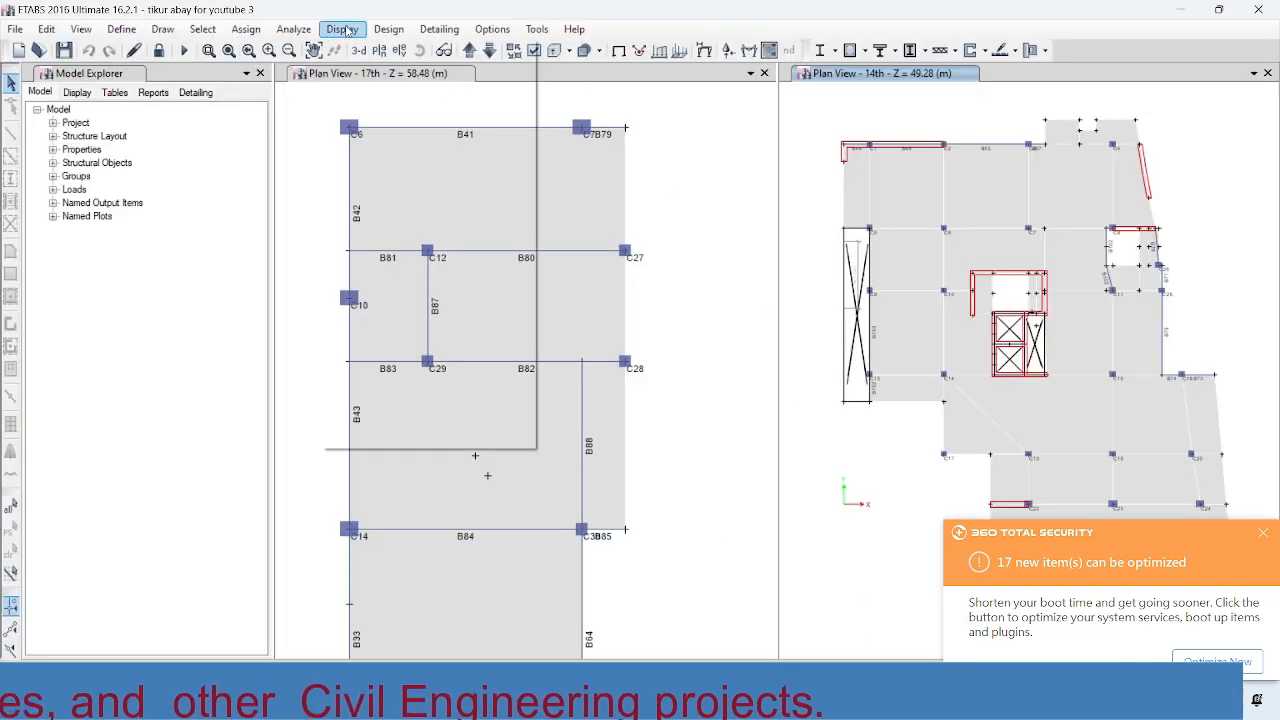
click(387, 221)
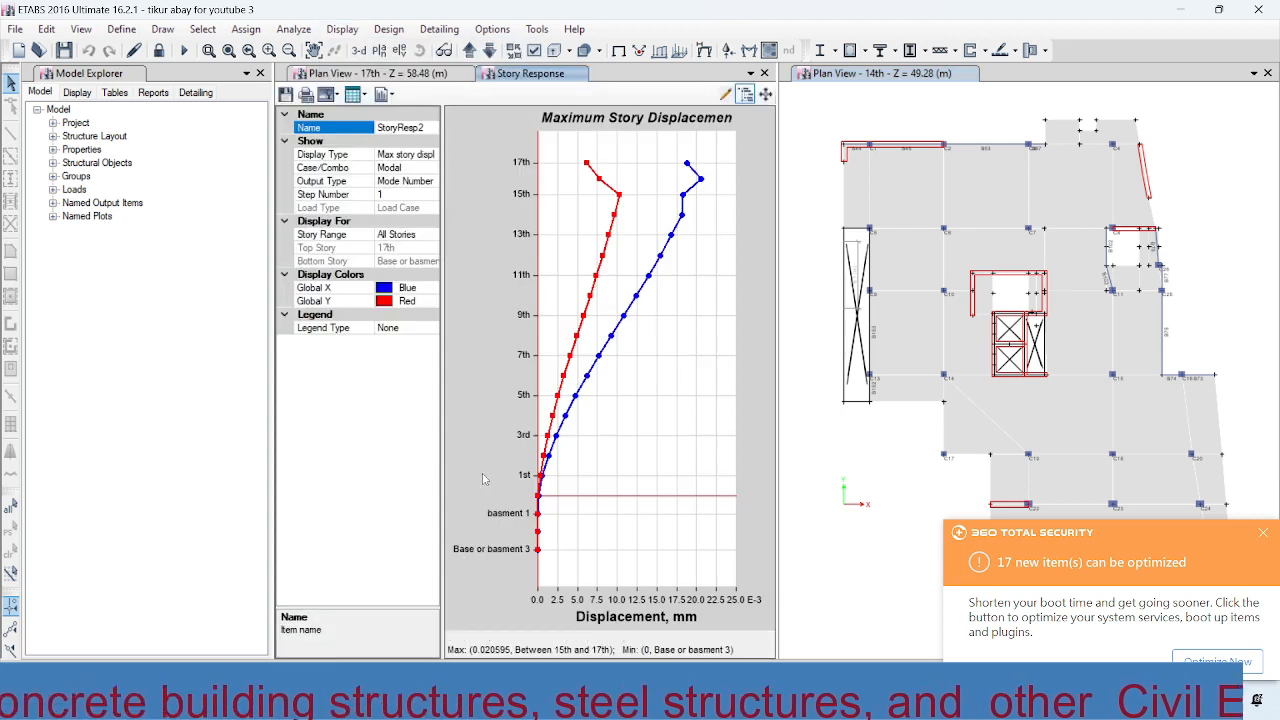
Step: Set the load case of the maximum story displacement plot to RSX+
click(403, 167)
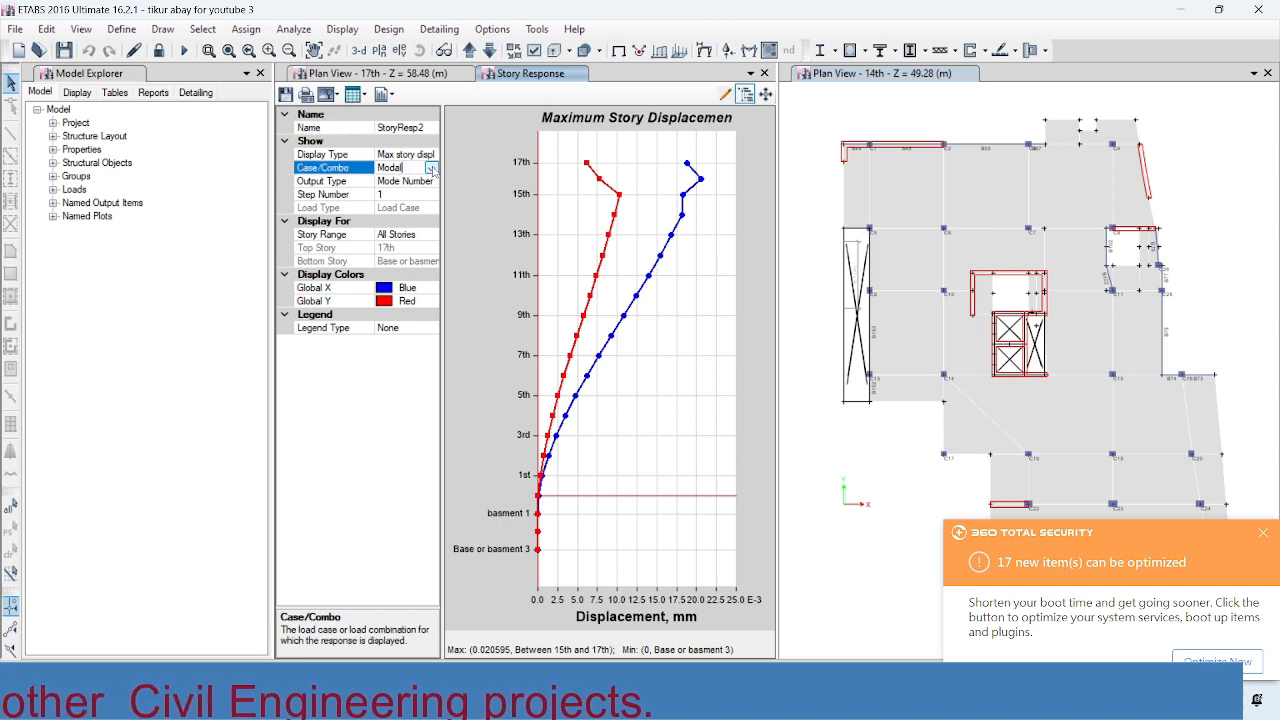
click(431, 168)
drag(431, 250, 431, 272)
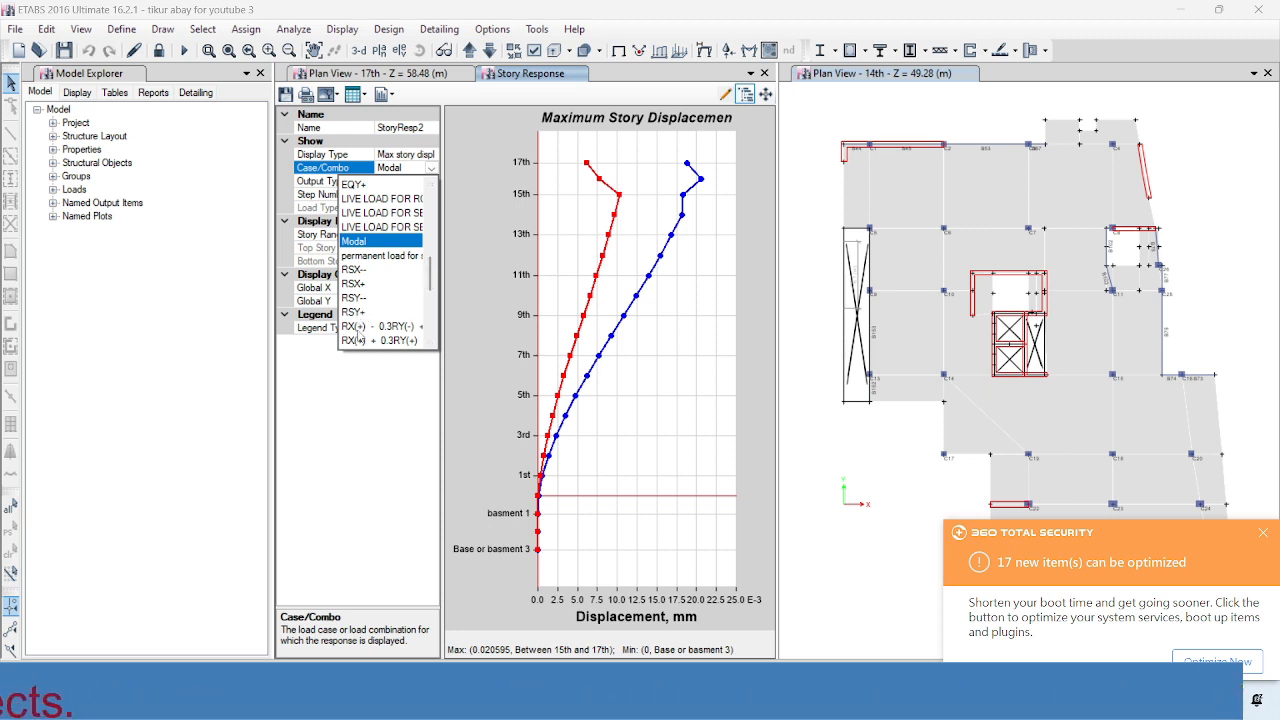
scroll(369, 305, down, 3)
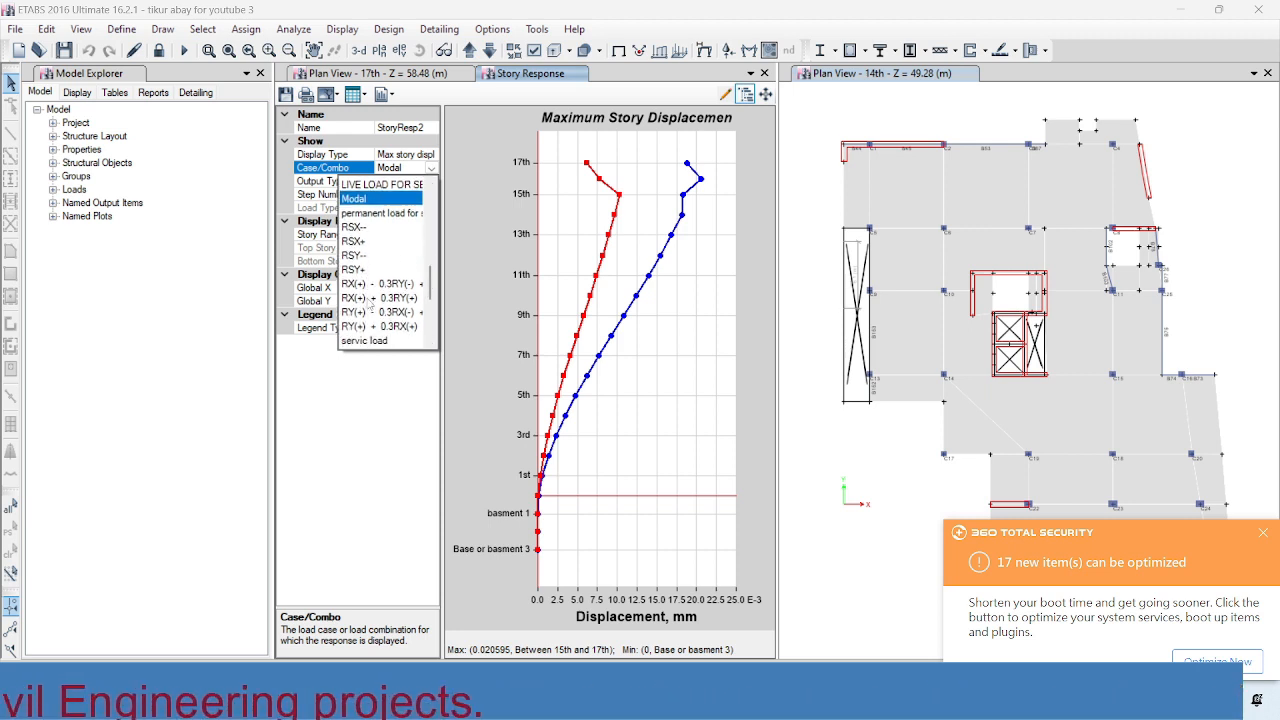
scroll(369, 303, up, 1)
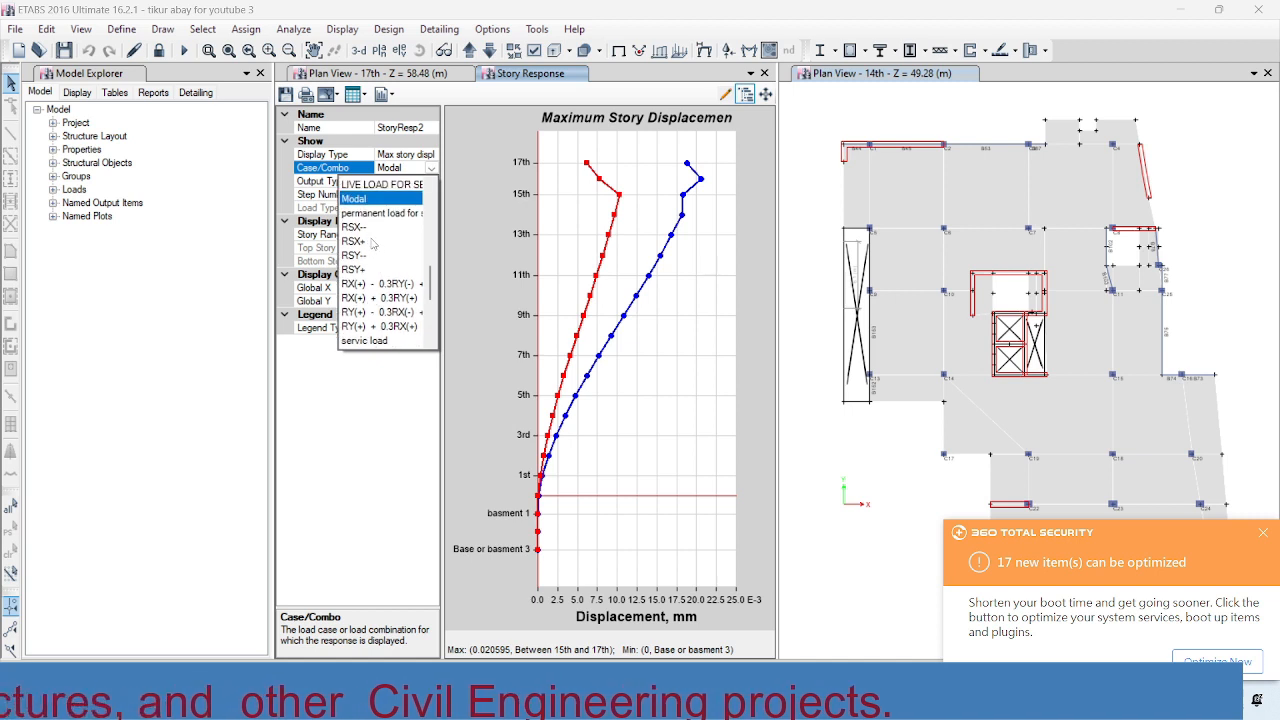
click(368, 241)
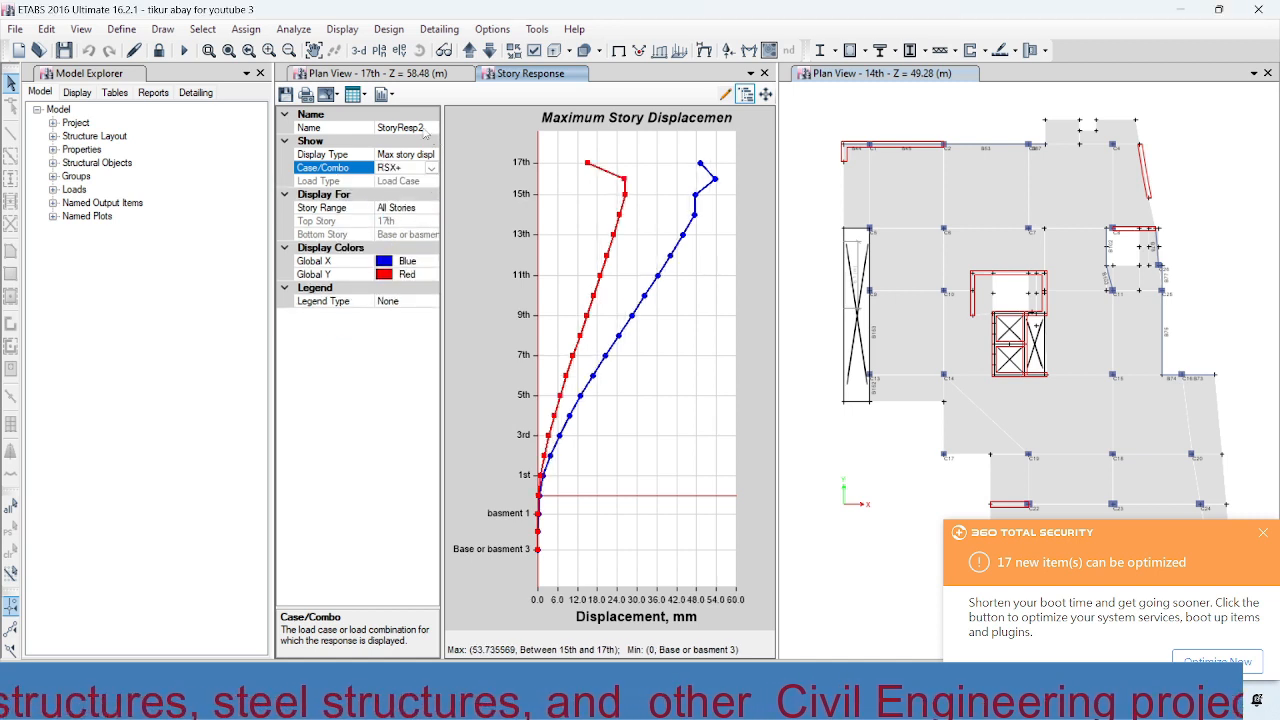
Step: Open the story response data table and copy the X-Dir displacements for all stories, from the 17th down to the base
click(355, 94)
click(394, 101)
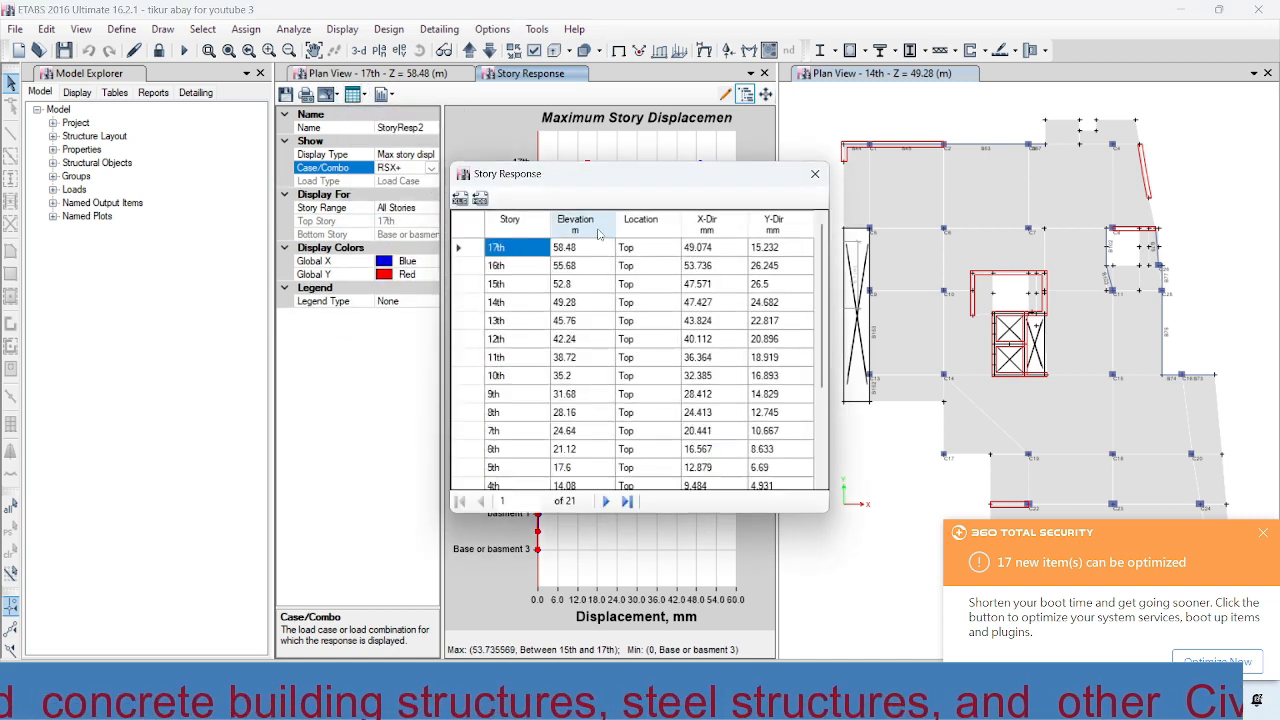
drag(700, 247, 706, 325)
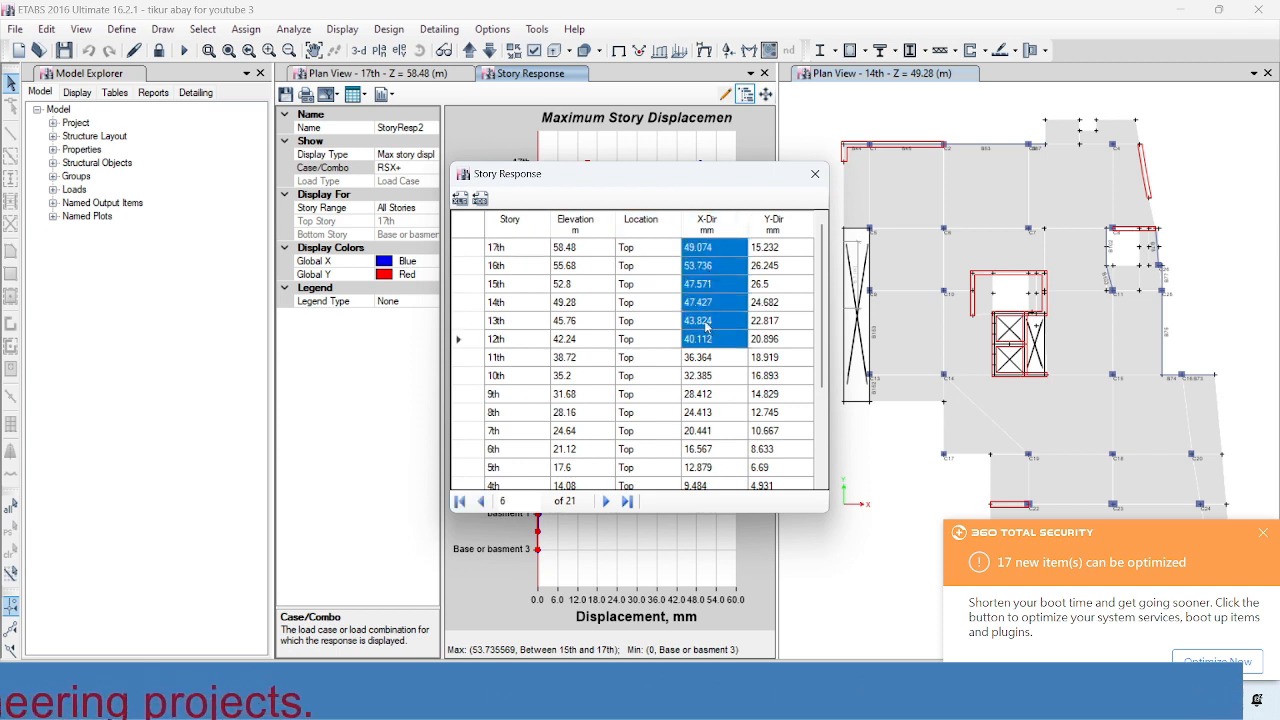
drag(704, 250, 710, 549)
key(ctrl+c)
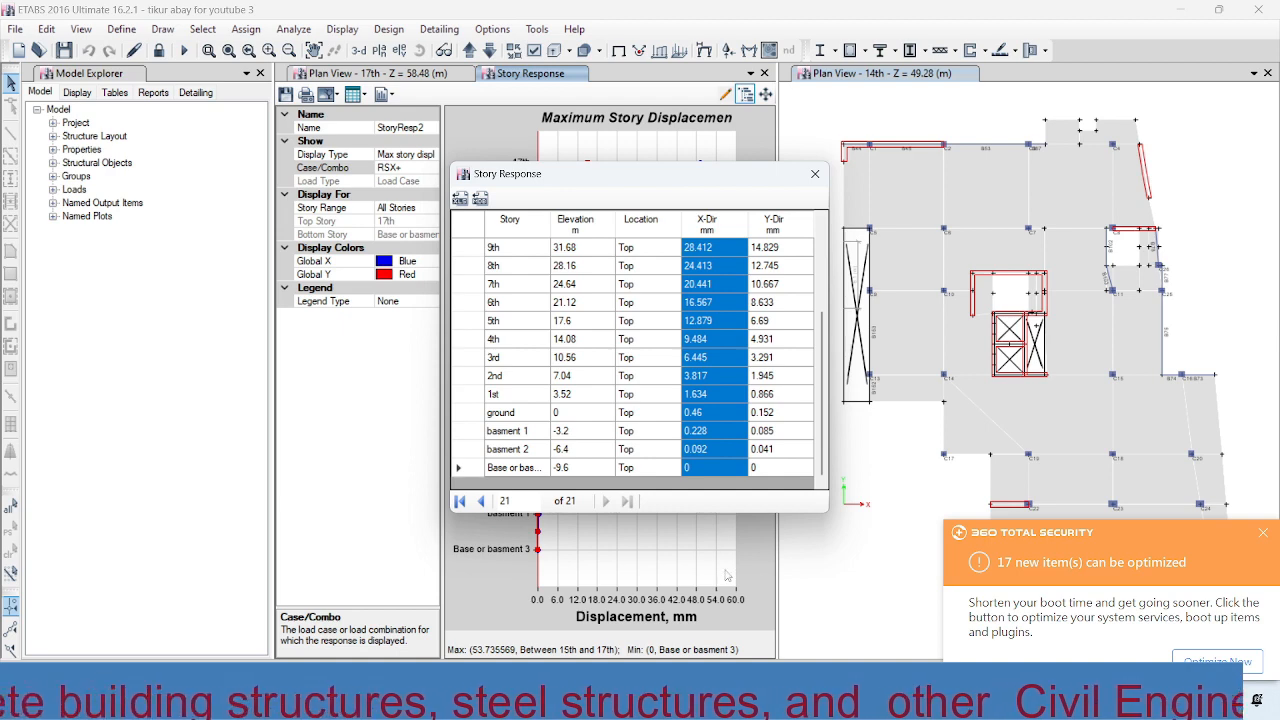
Step: Switch to Excel, paste the copied X displacements into the EQX+DRIFT sheet's de column starting at E4, and dismiss the security notification
key(alt+Tab)
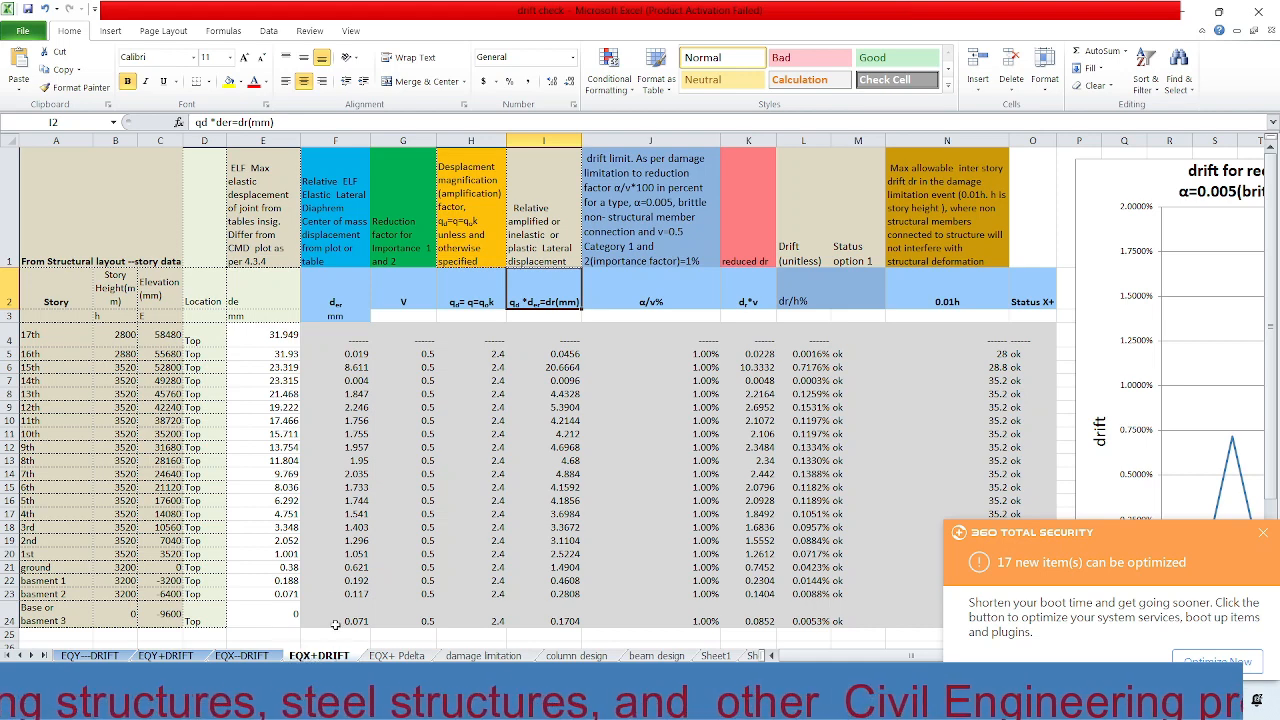
click(280, 336)
right_click(280, 336)
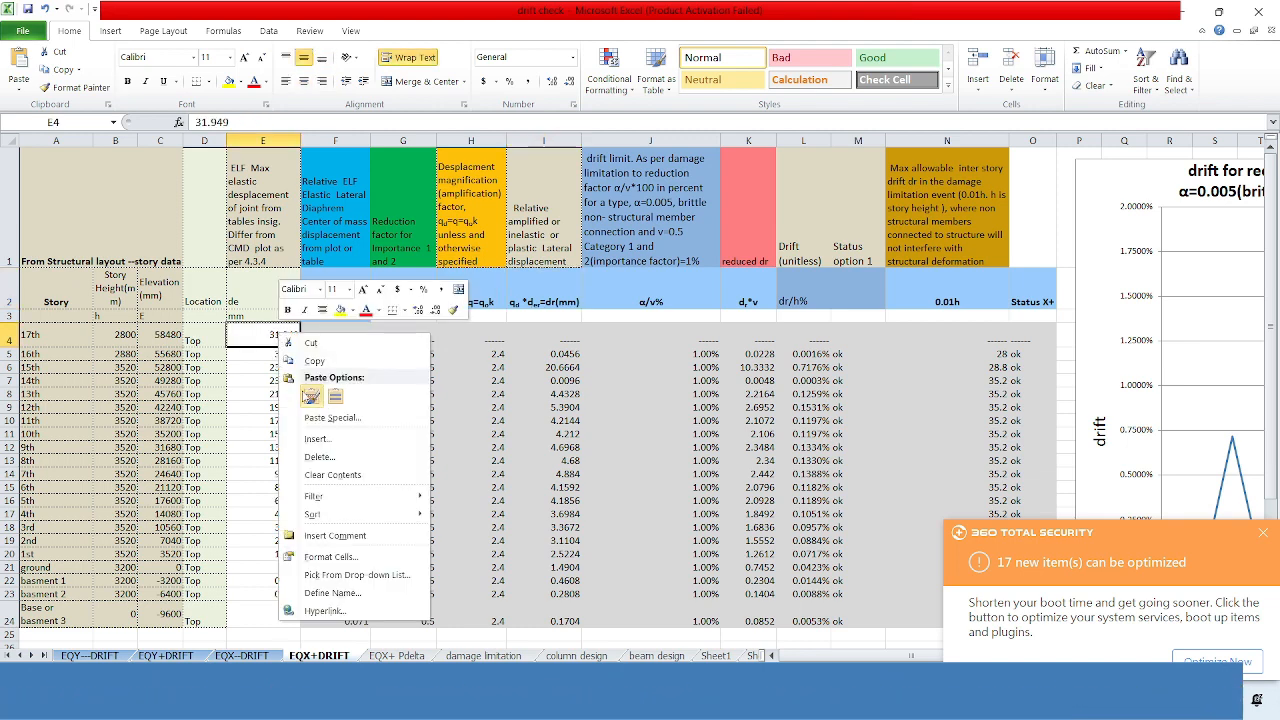
click(311, 396)
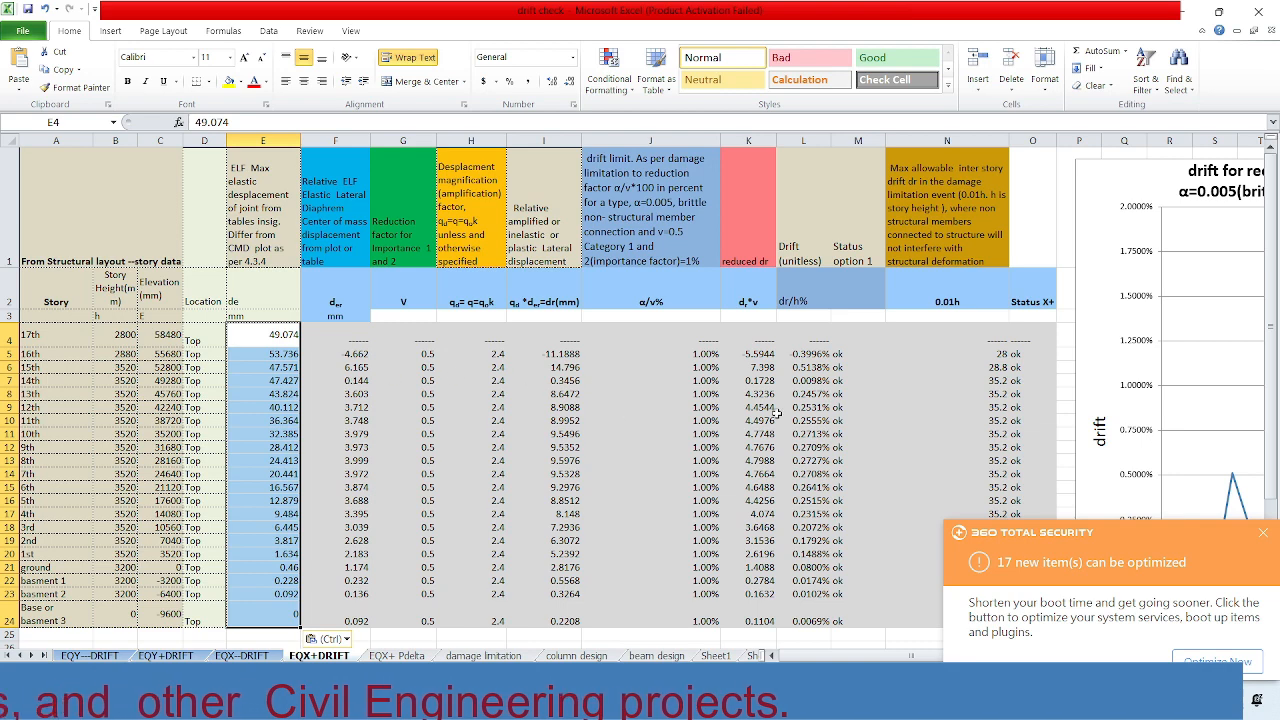
scroll(842, 420, down, 1)
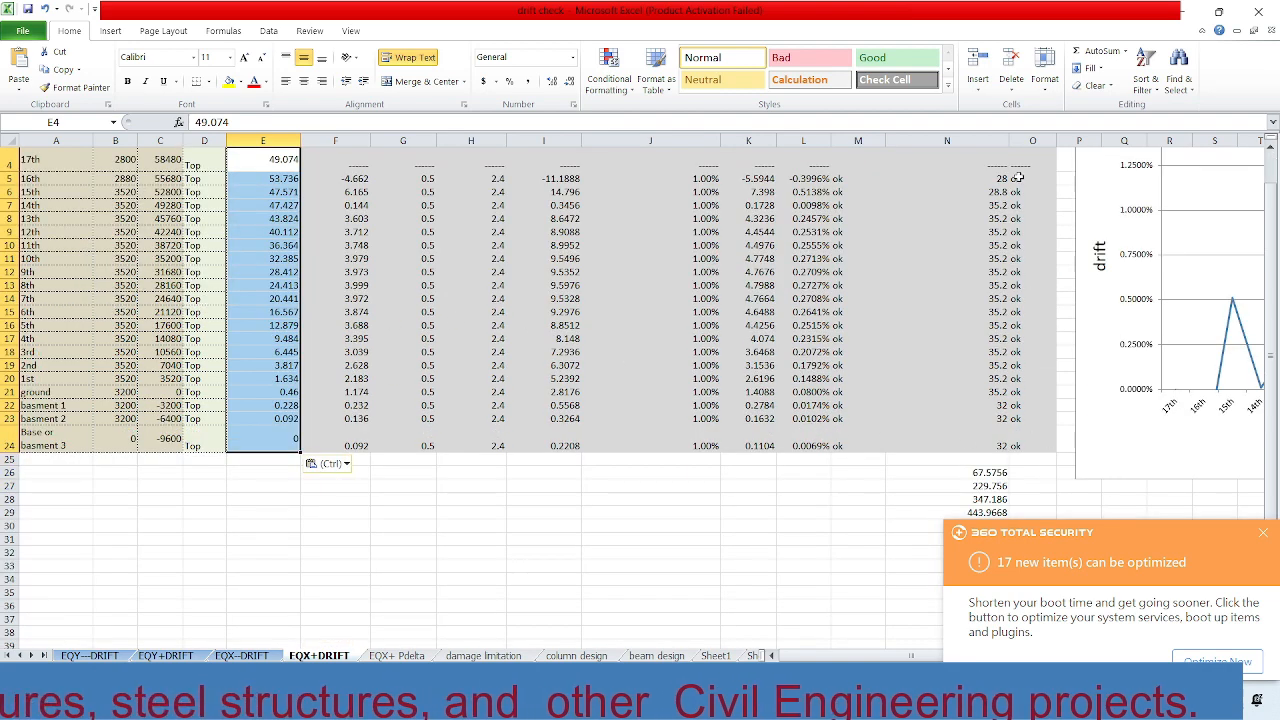
scroll(878, 192, up, 1)
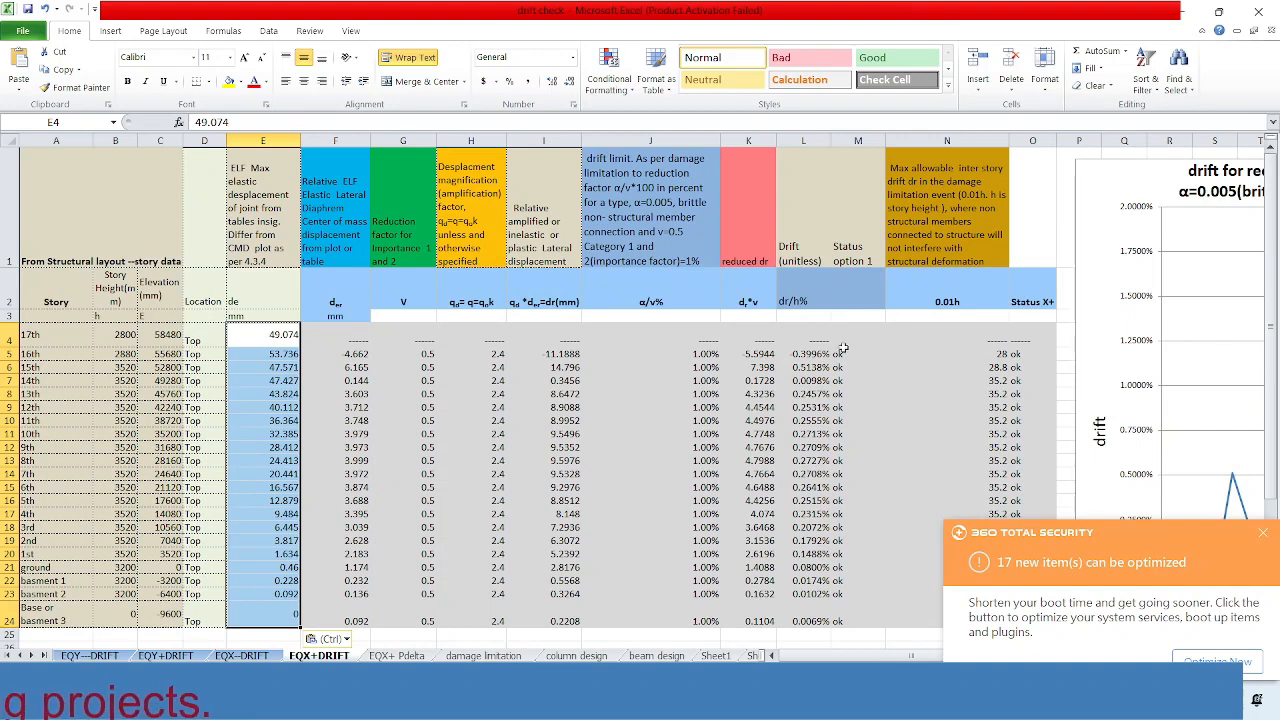
click(1266, 535)
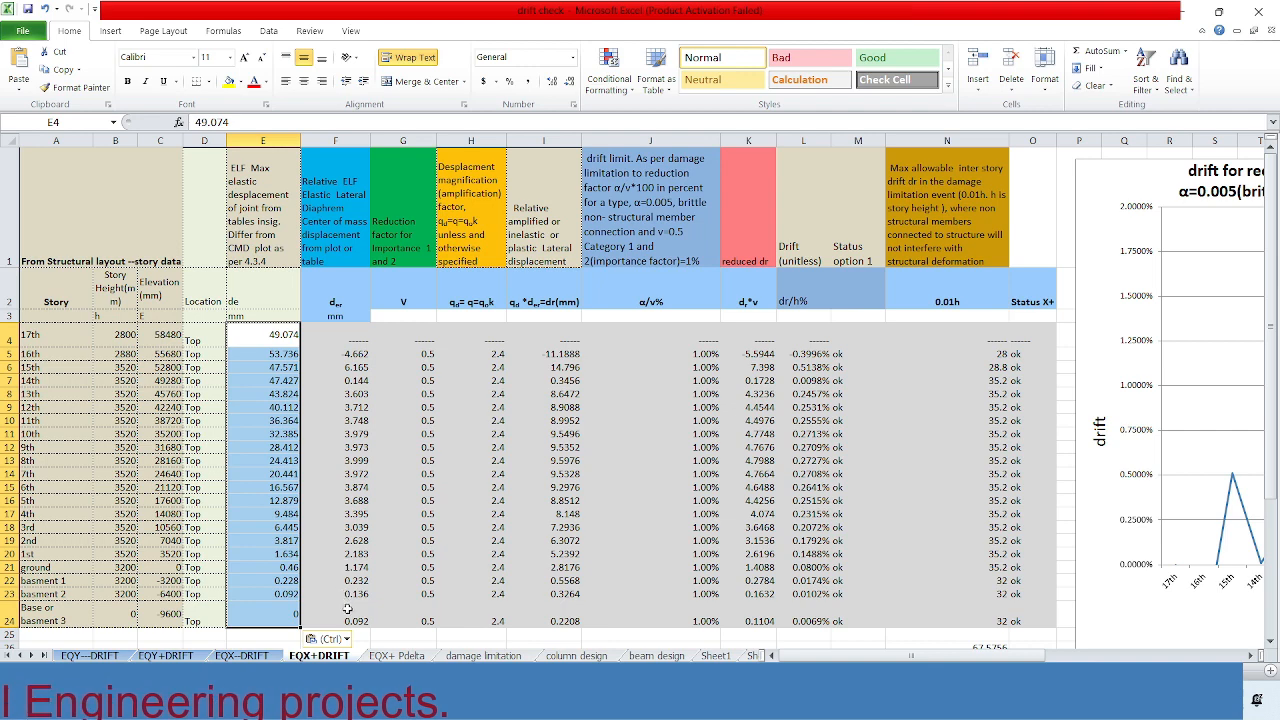
Step: Examine the reduction factor v in column G against the drift chart and the importance classes in Table 4.3 on the same sheet
click(406, 299)
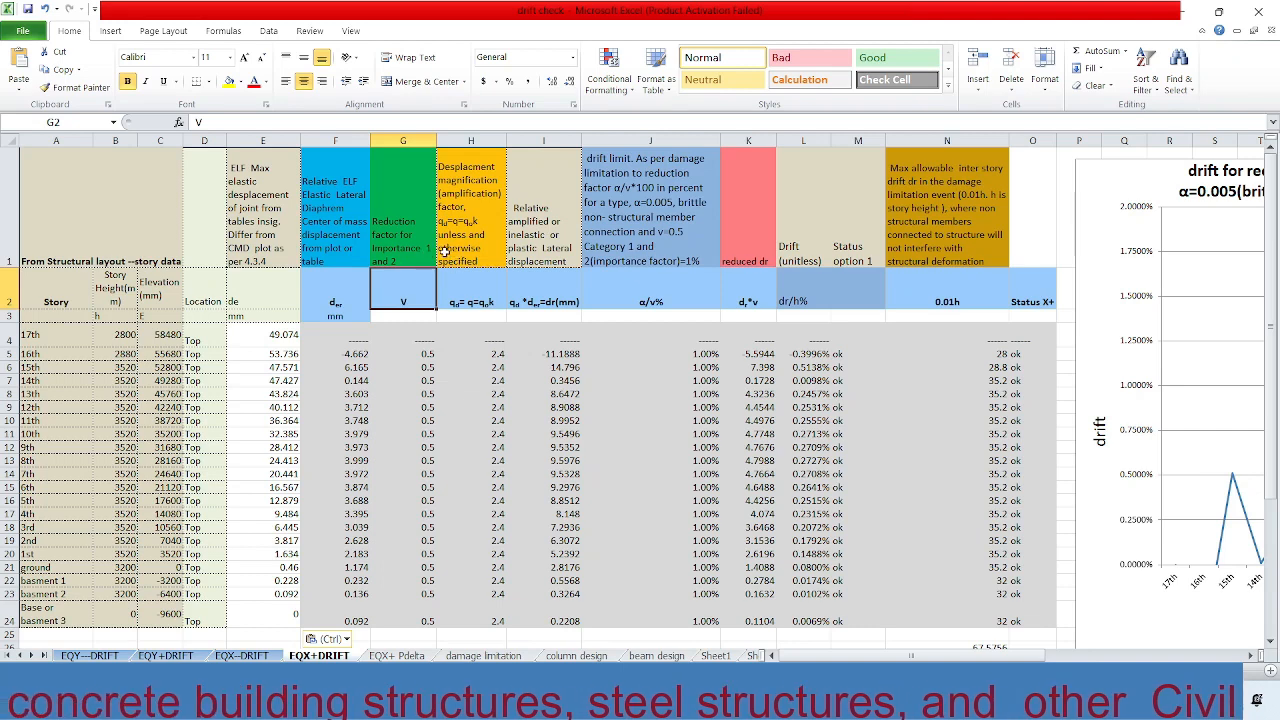
click(427, 354)
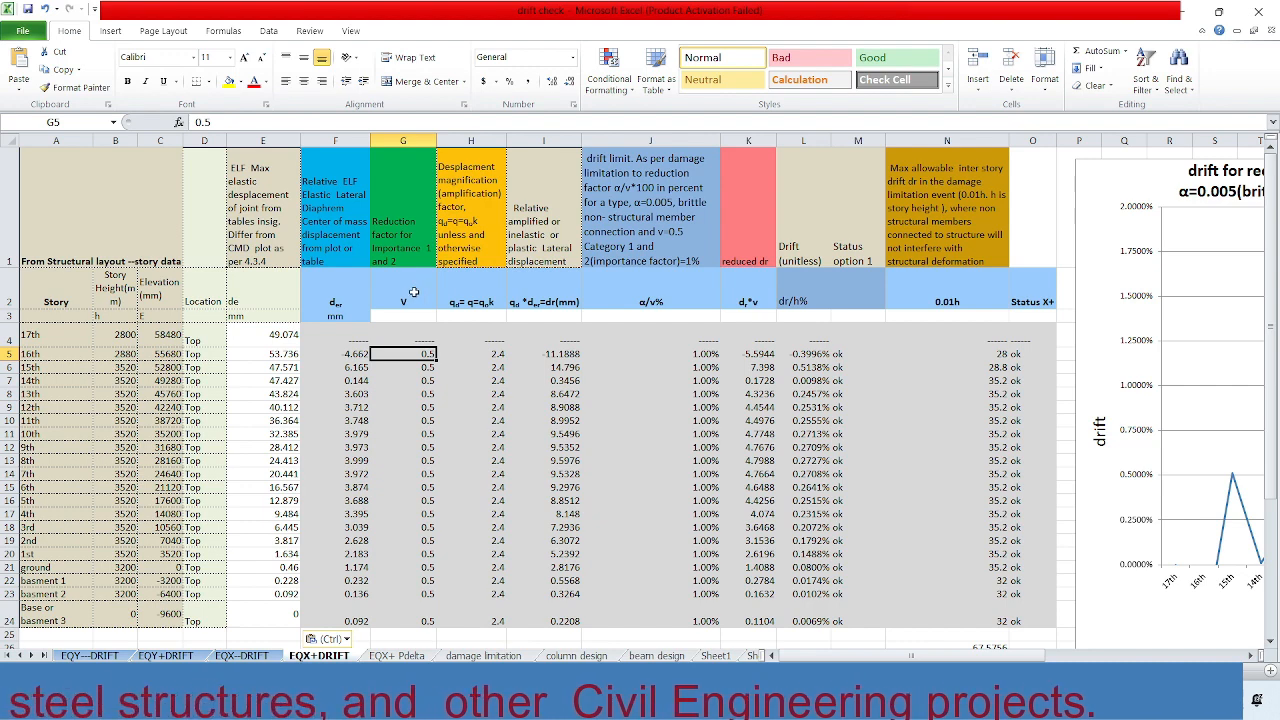
click(430, 234)
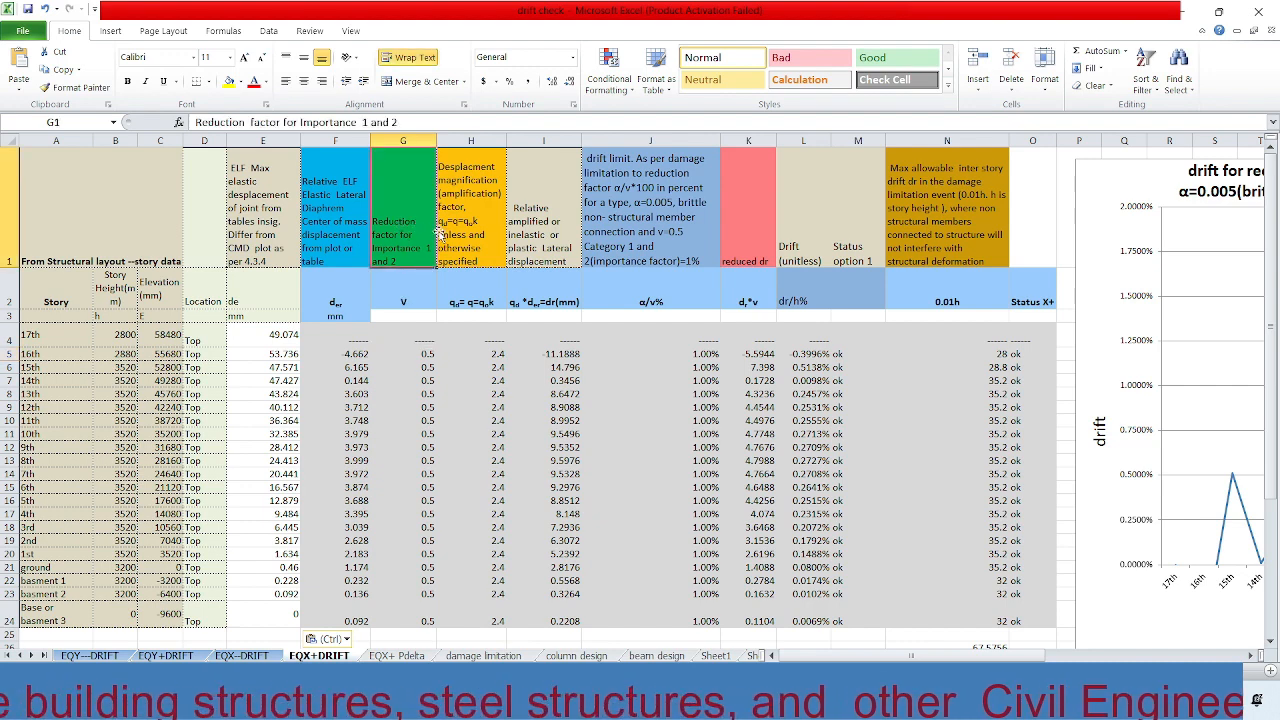
click(427, 354)
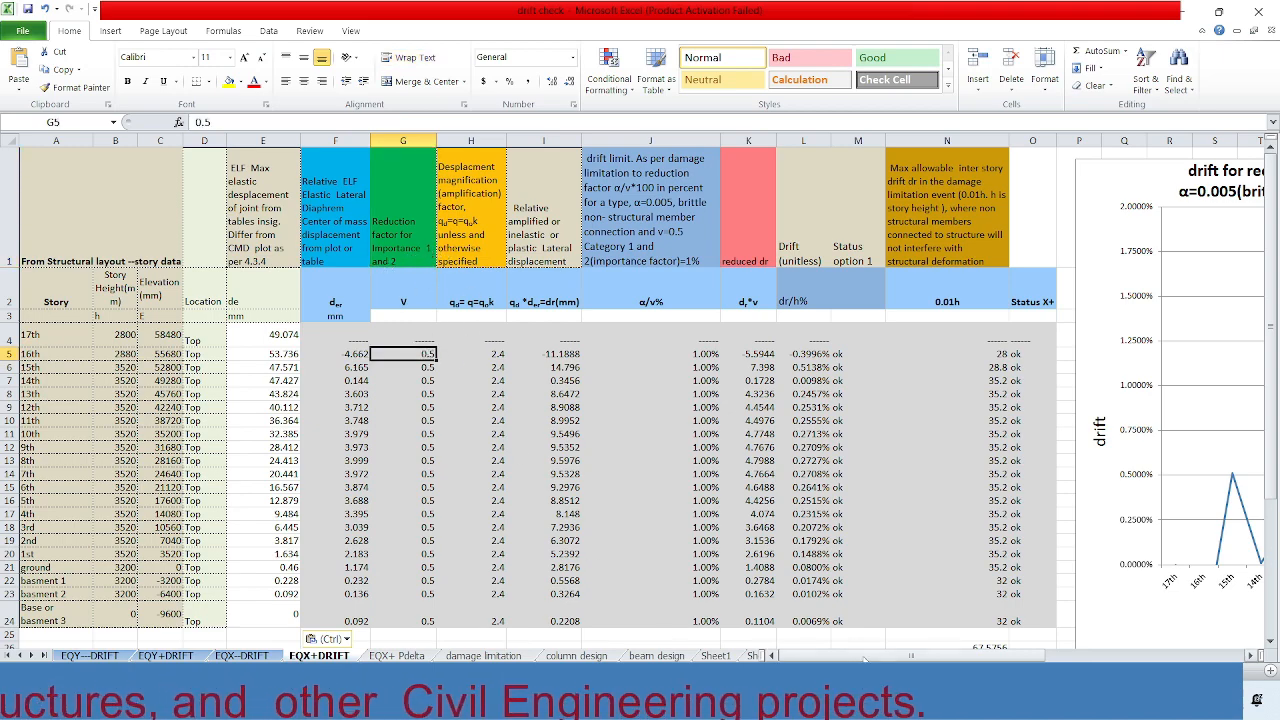
drag(865, 657, 1034, 657)
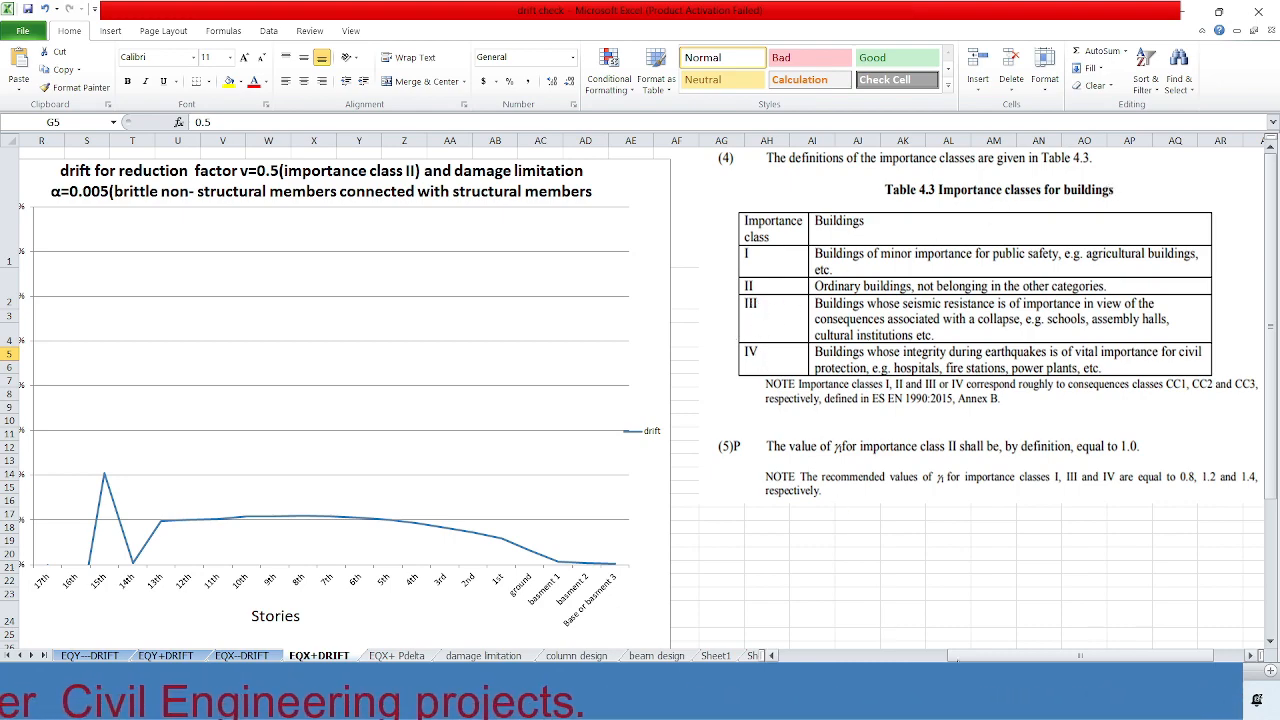
scroll(513, 487, left, 6)
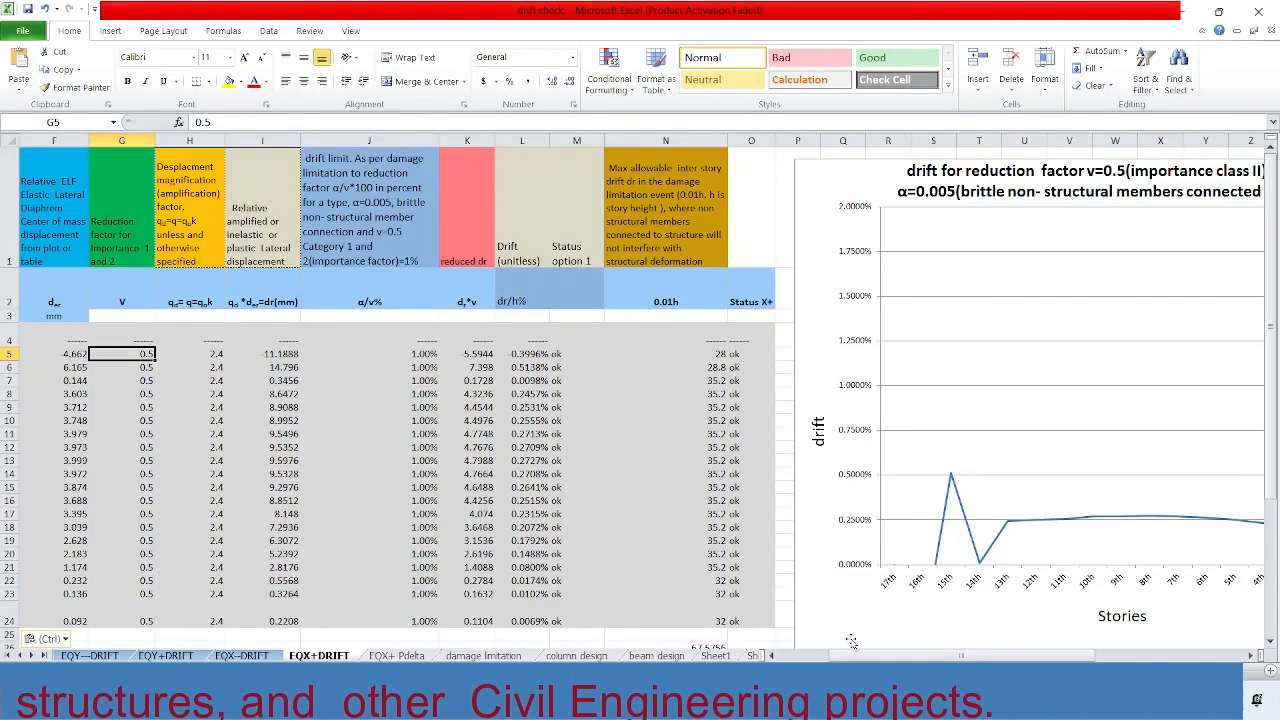
scroll(269, 316, left, 3)
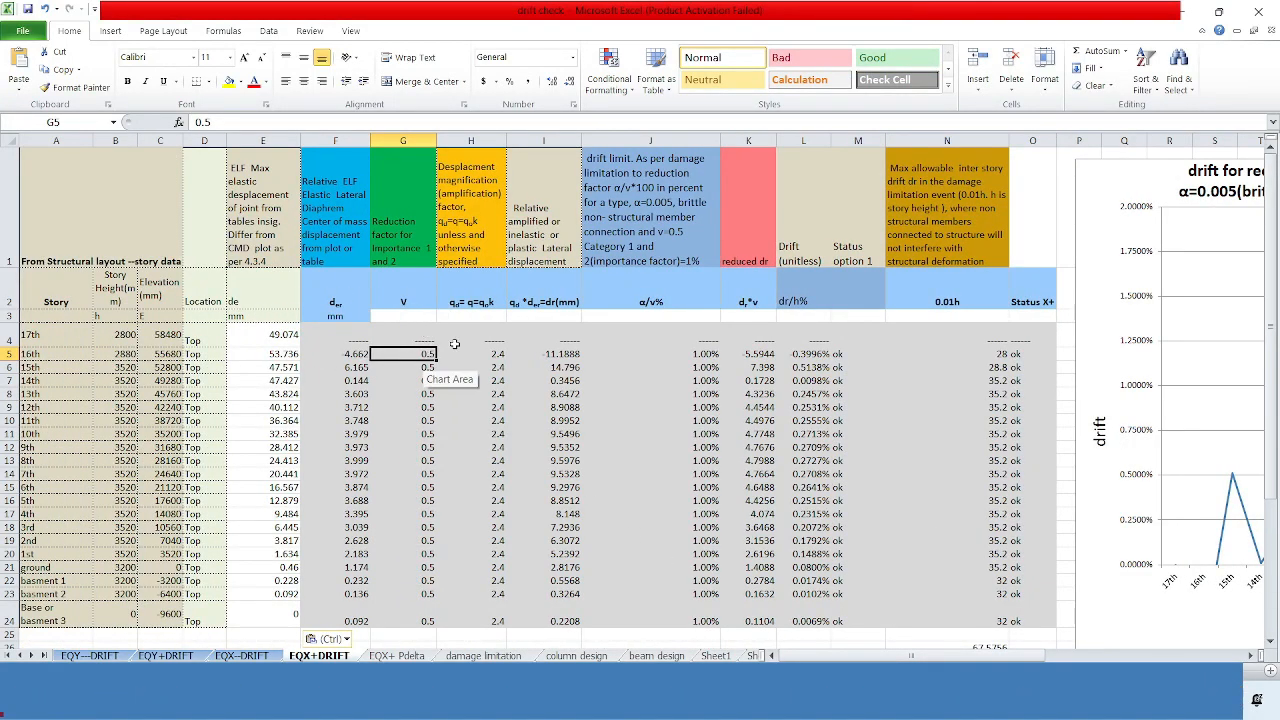
click(418, 295)
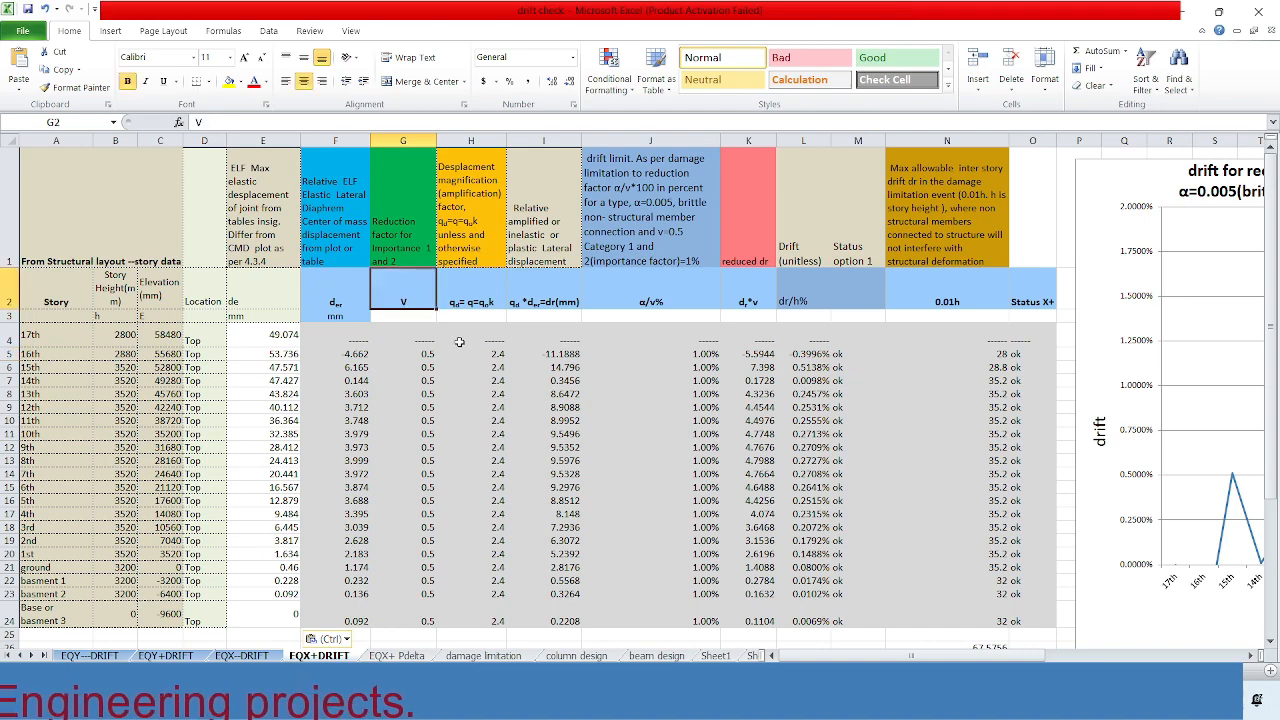
click(1048, 657)
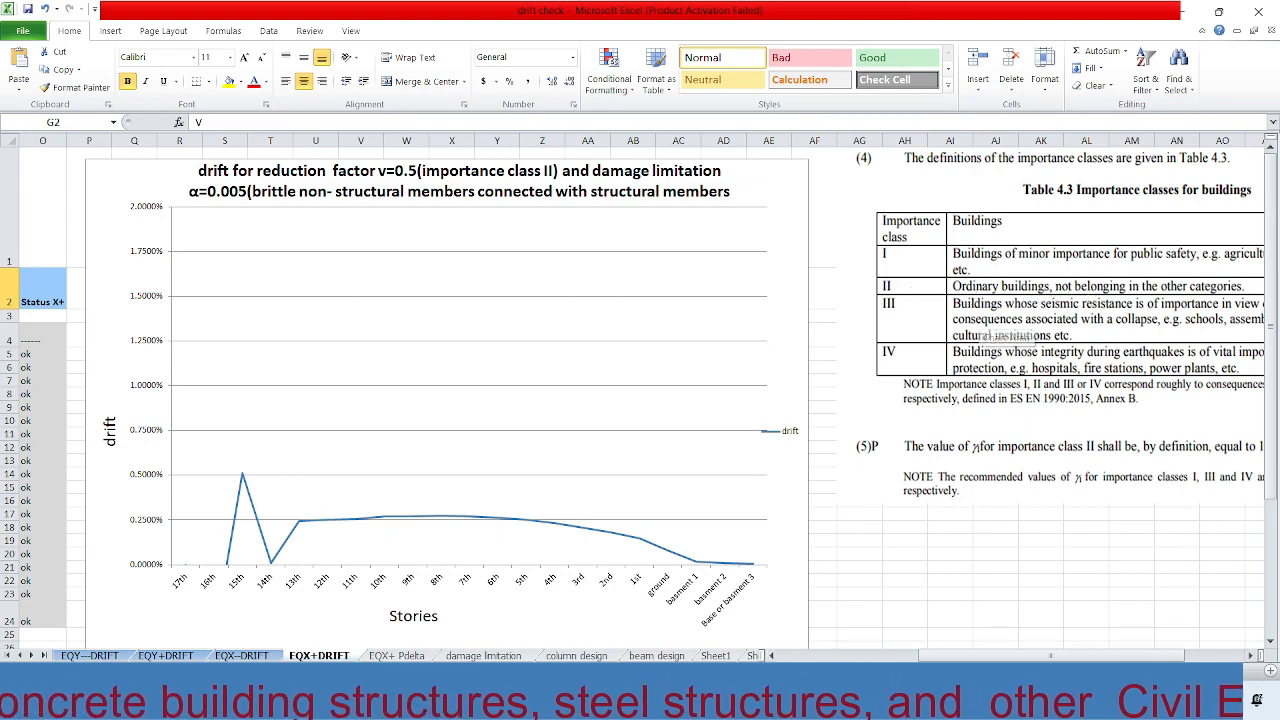
drag(997, 657, 867, 660)
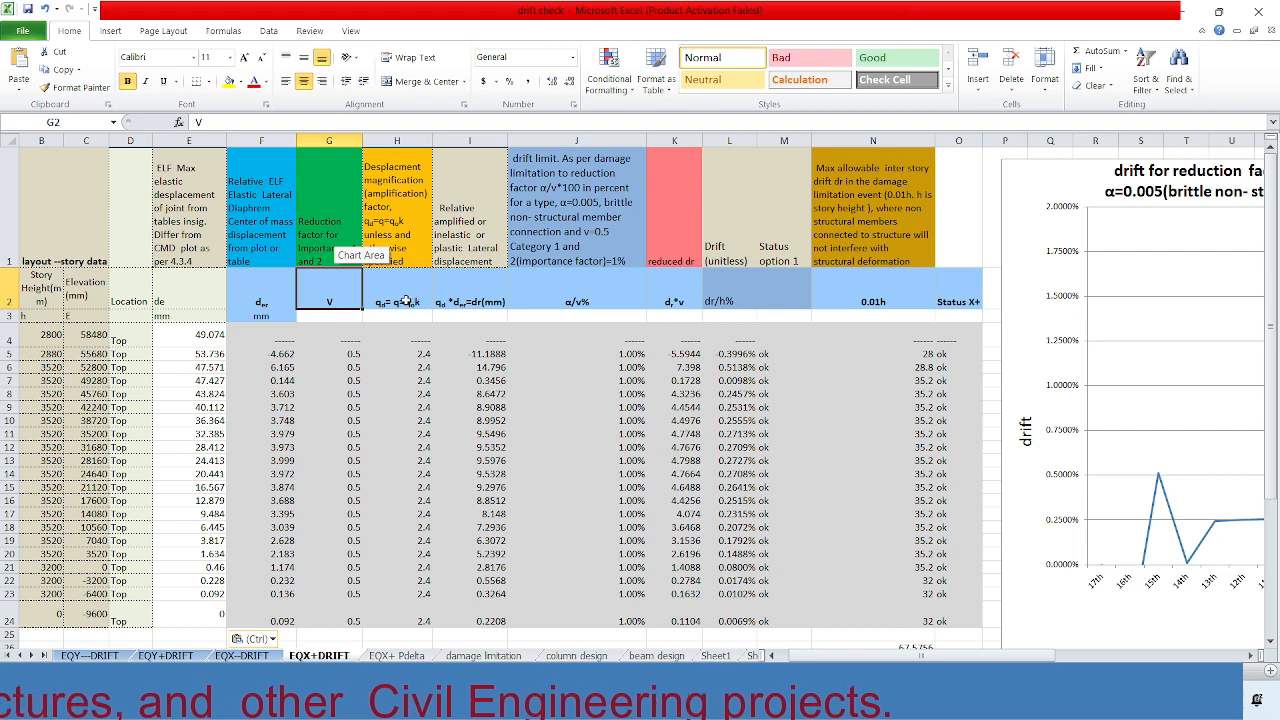
Step: Inspect the 16th story entries for the amplification factor in H5, relative displacement dr in I5 and drift limit α/v in J5
click(415, 354)
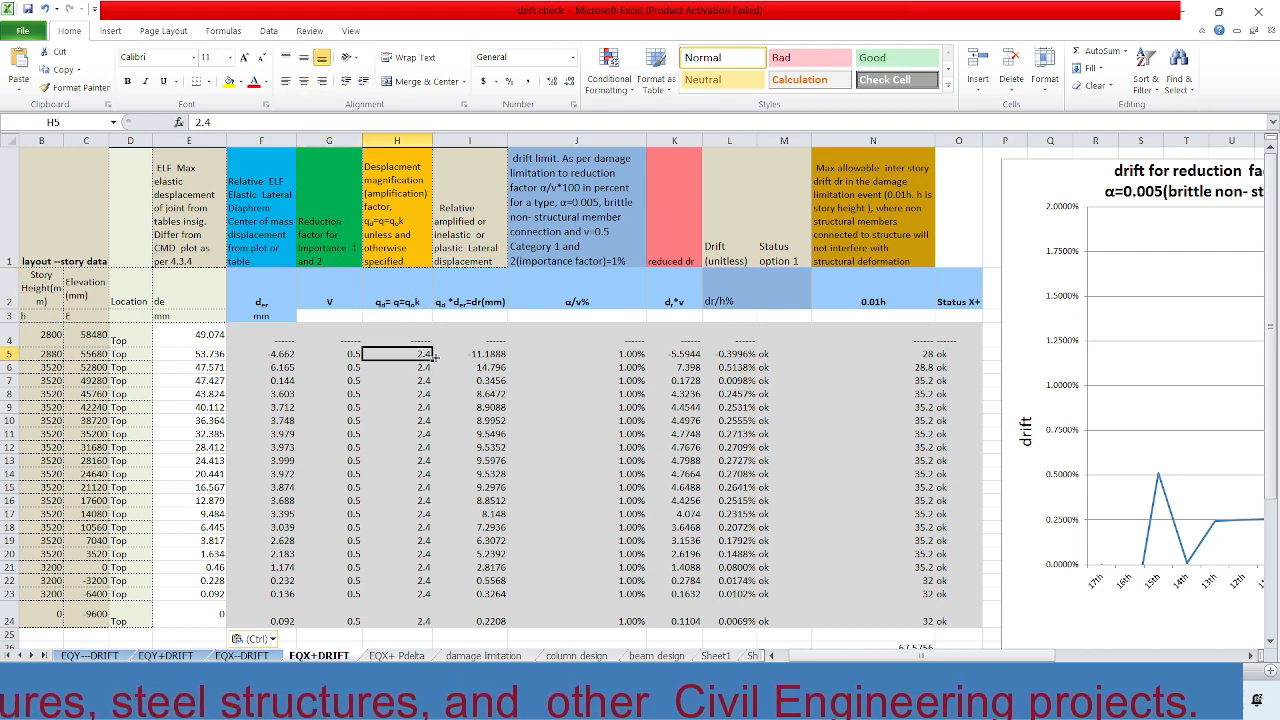
click(490, 354)
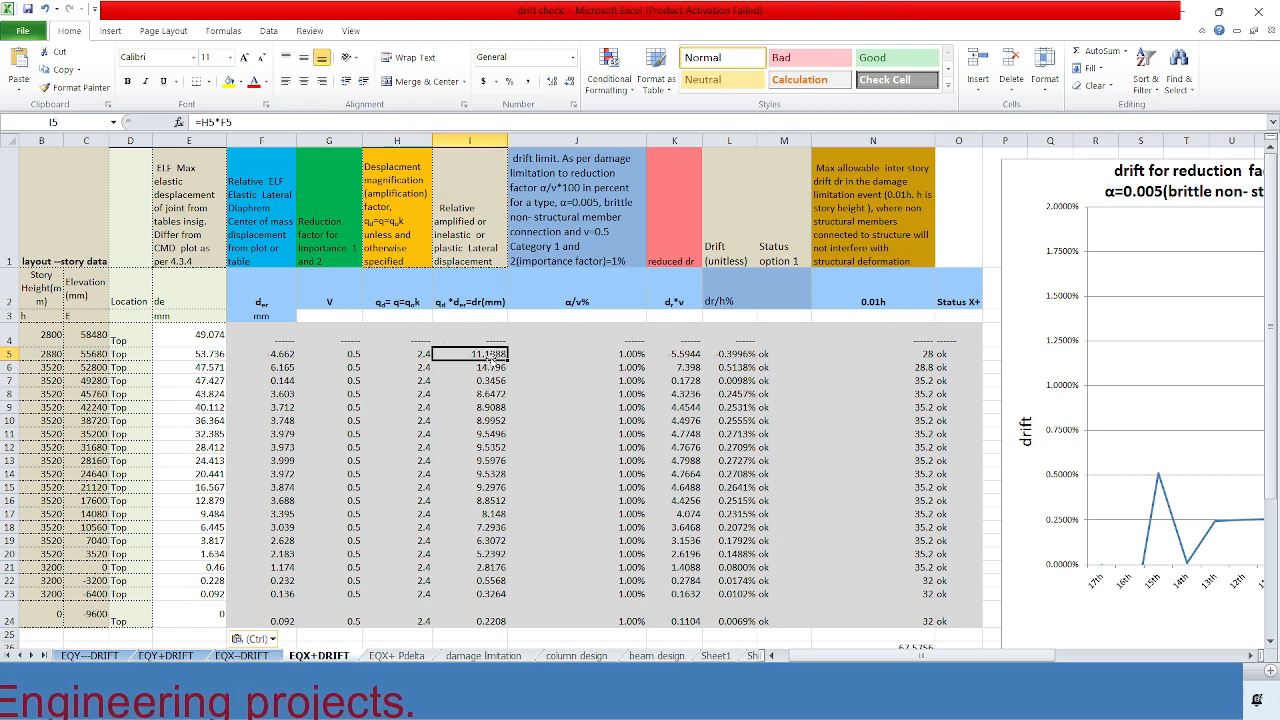
click(488, 302)
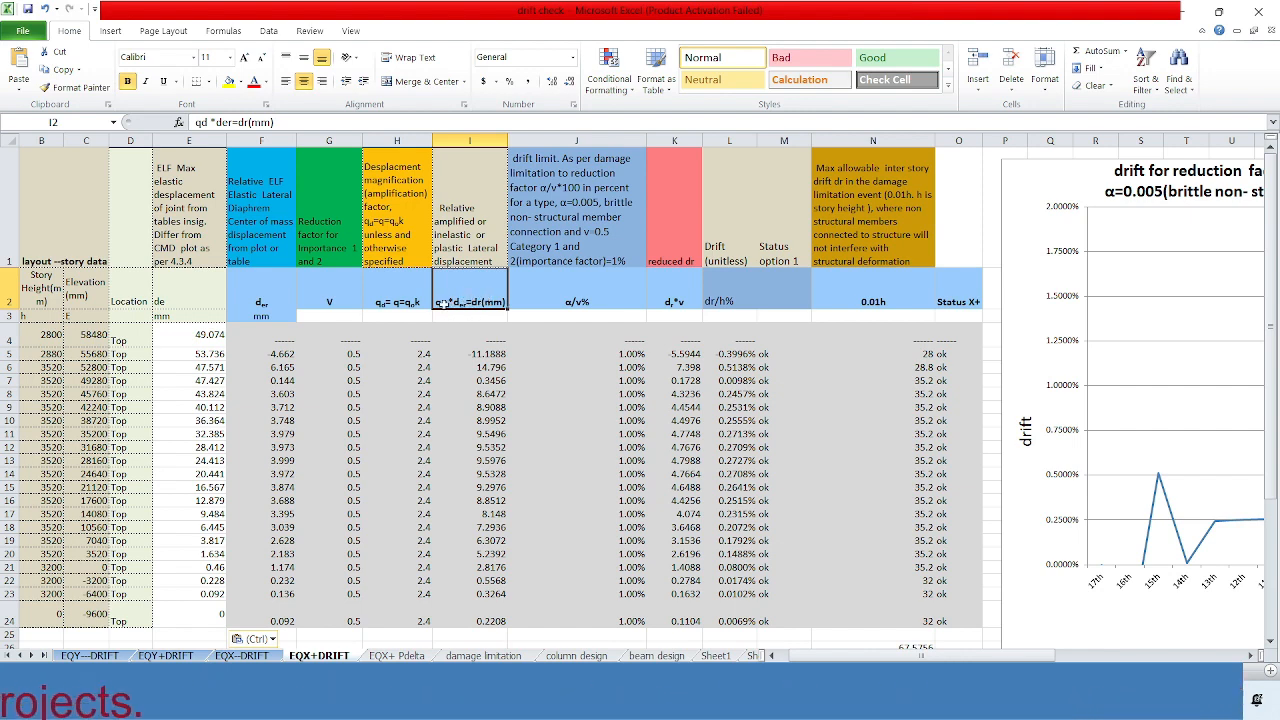
click(490, 353)
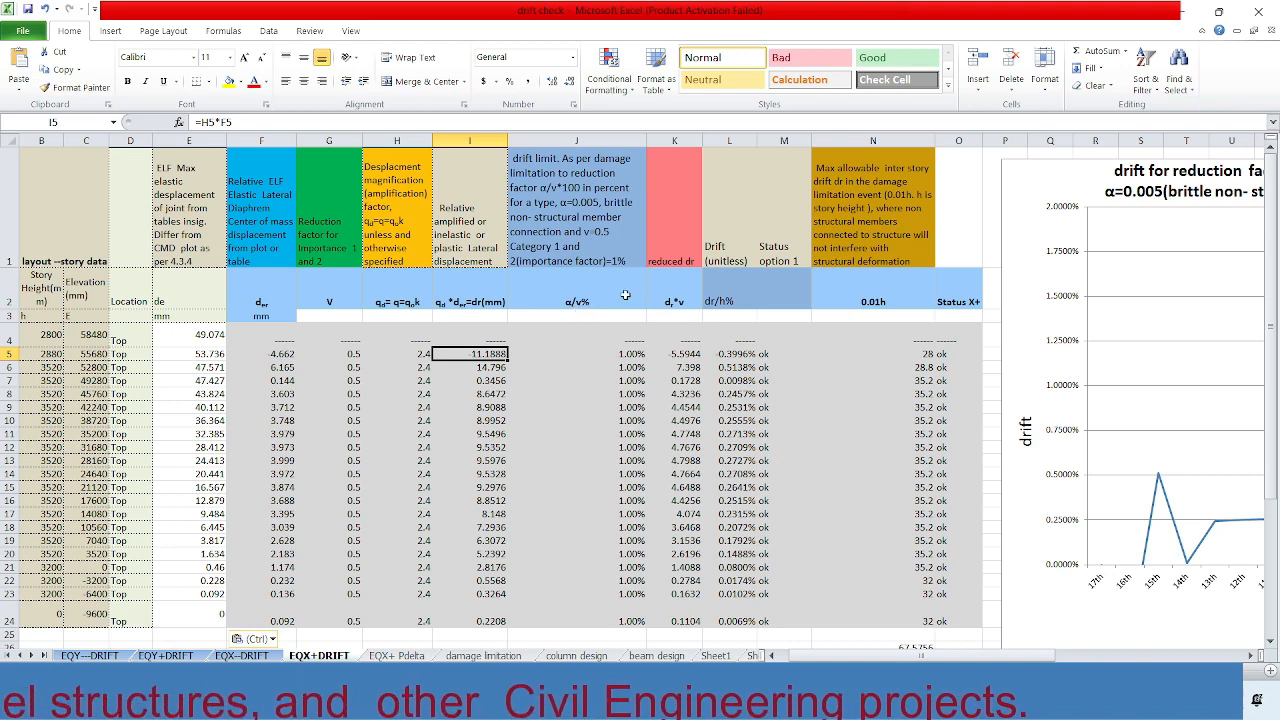
key(Right)
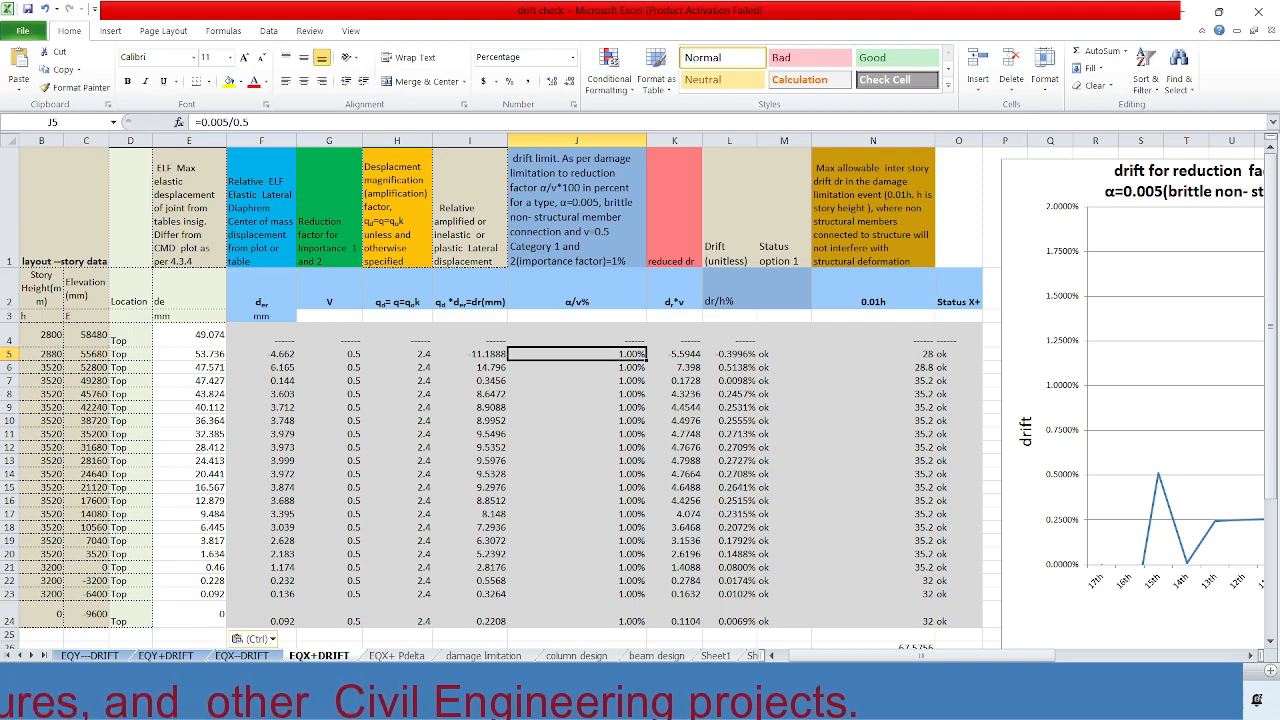
Step: Switch to the "ds and de meaning" PDF in Edge, examine section 2.5.6 Damage Limitations with equation 2.7, and return to Excel
click(738, 700)
scroll(705, 412, up, 10)
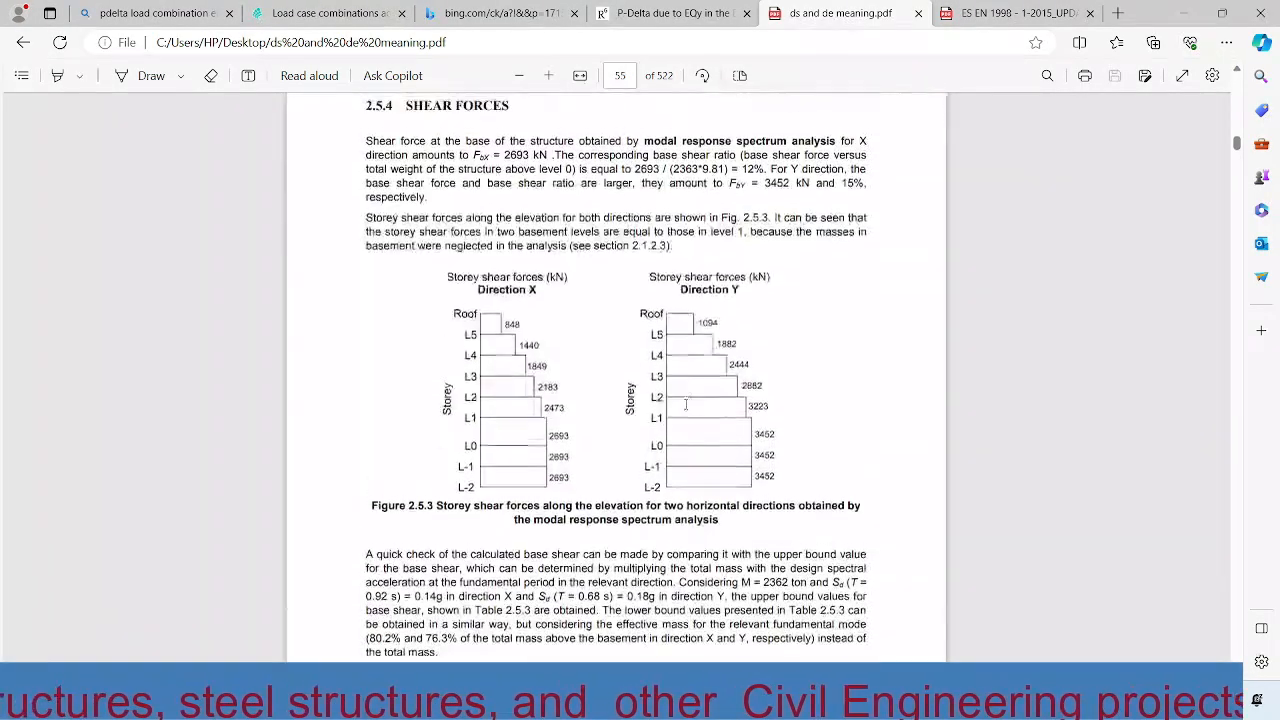
scroll(630, 397, up, 15)
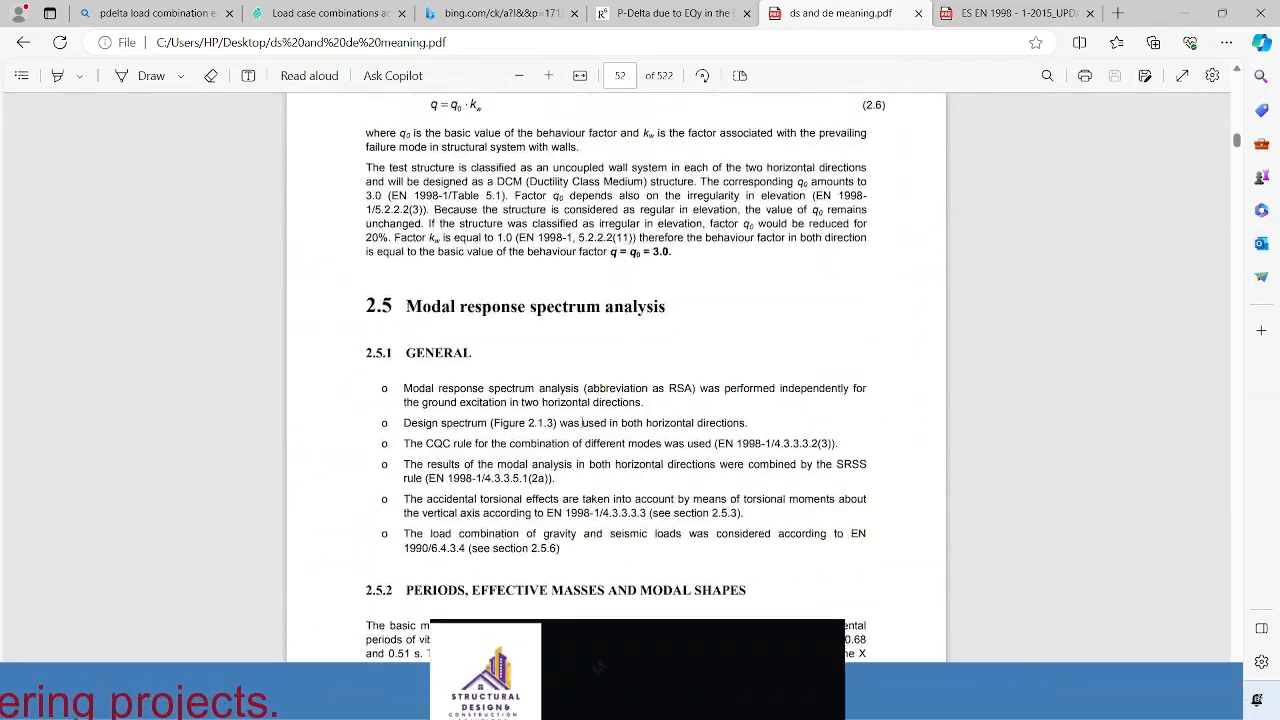
scroll(632, 400, up, 6)
scroll(632, 400, down, 12)
scroll(604, 400, down, 15)
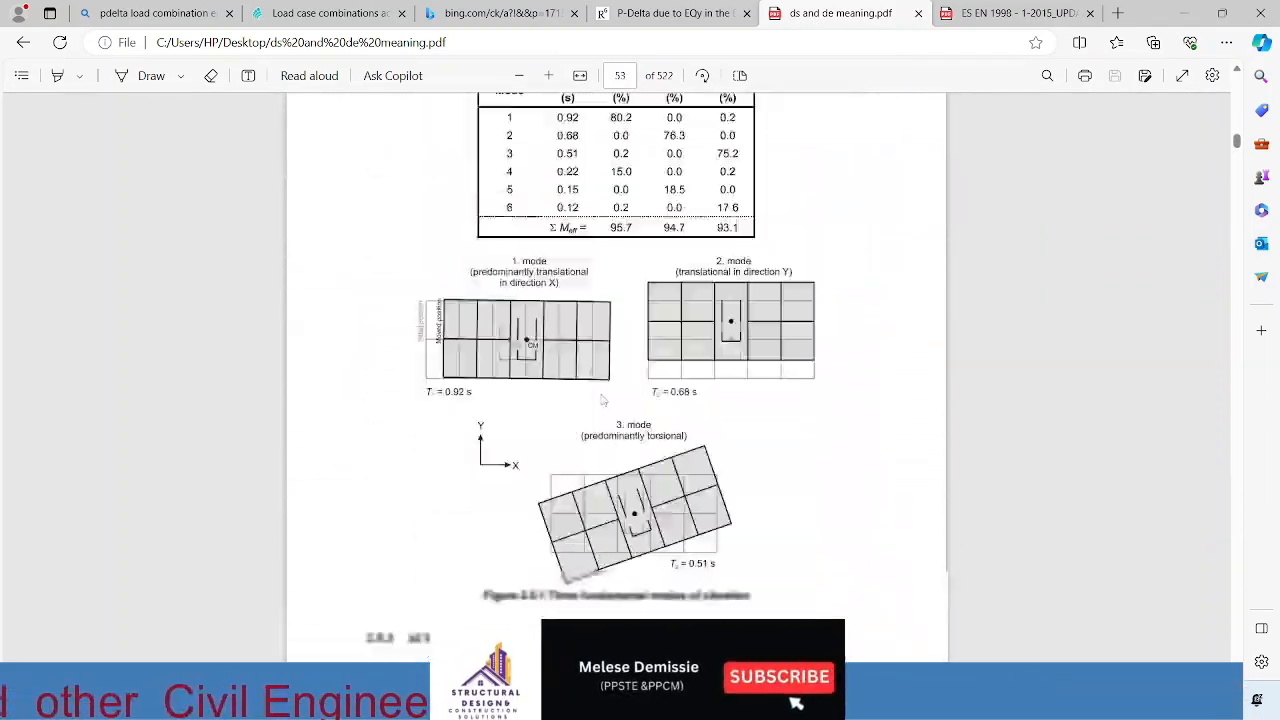
scroll(599, 433, down, 15)
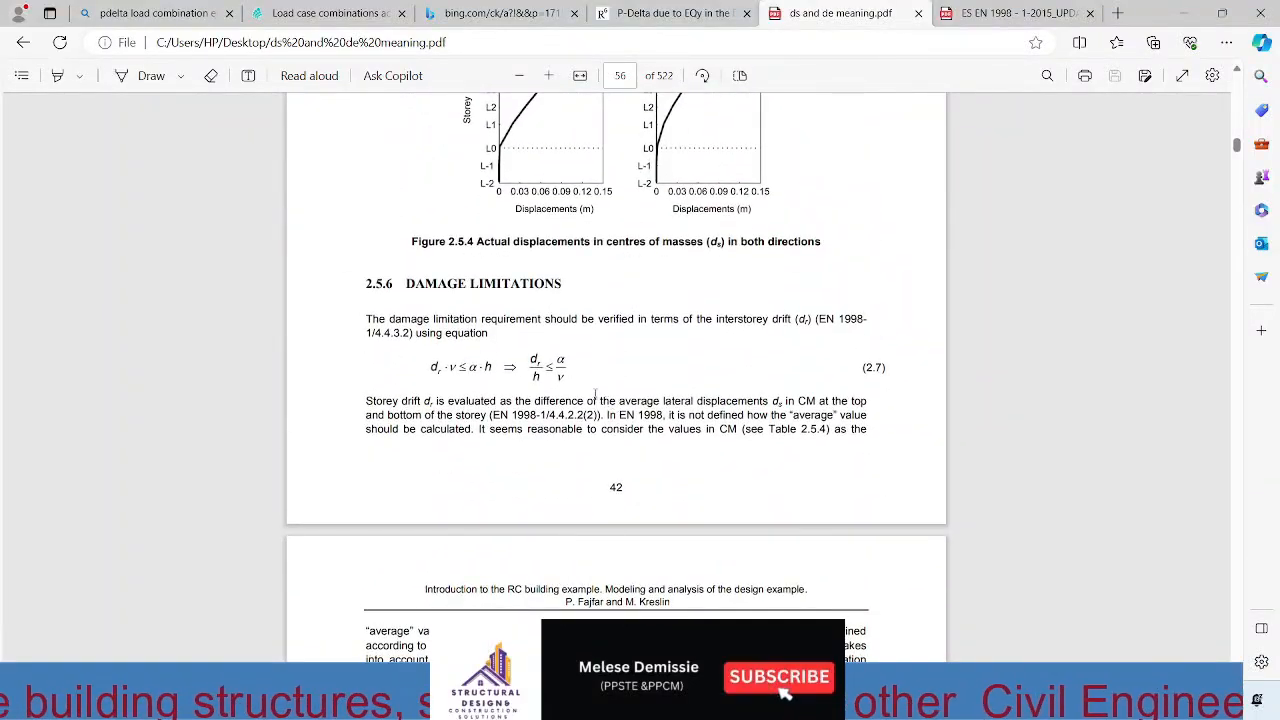
scroll(620, 410, down, 2)
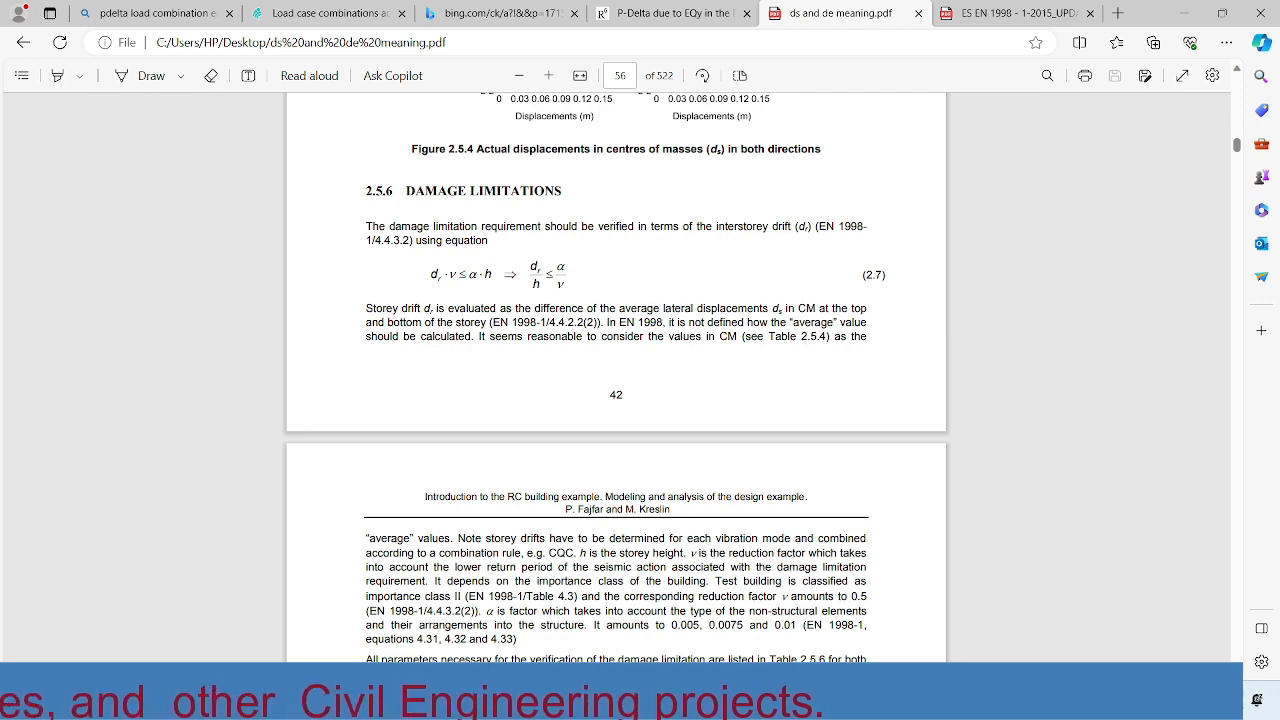
key(alt+Tab)
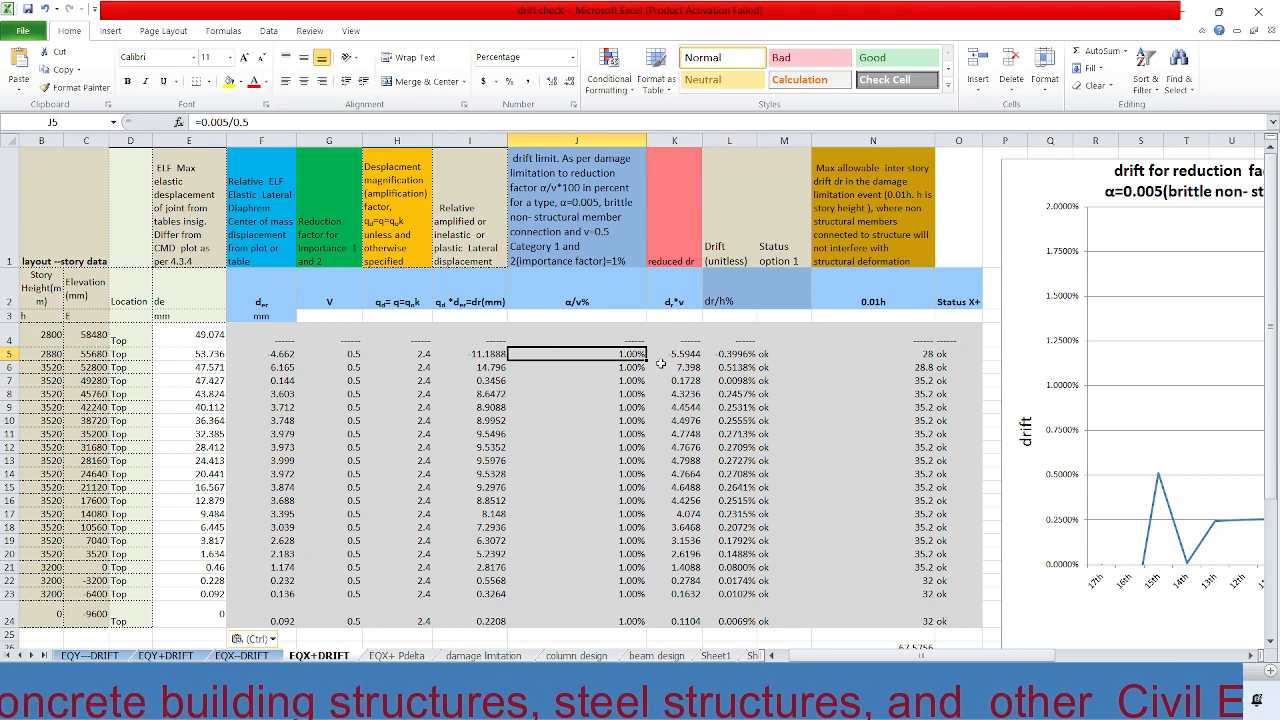
Step: Inspect the 16th story's drift limit in J5, reduced dr in K5, drift formula in L5 and option 1 status in M5
click(631, 369)
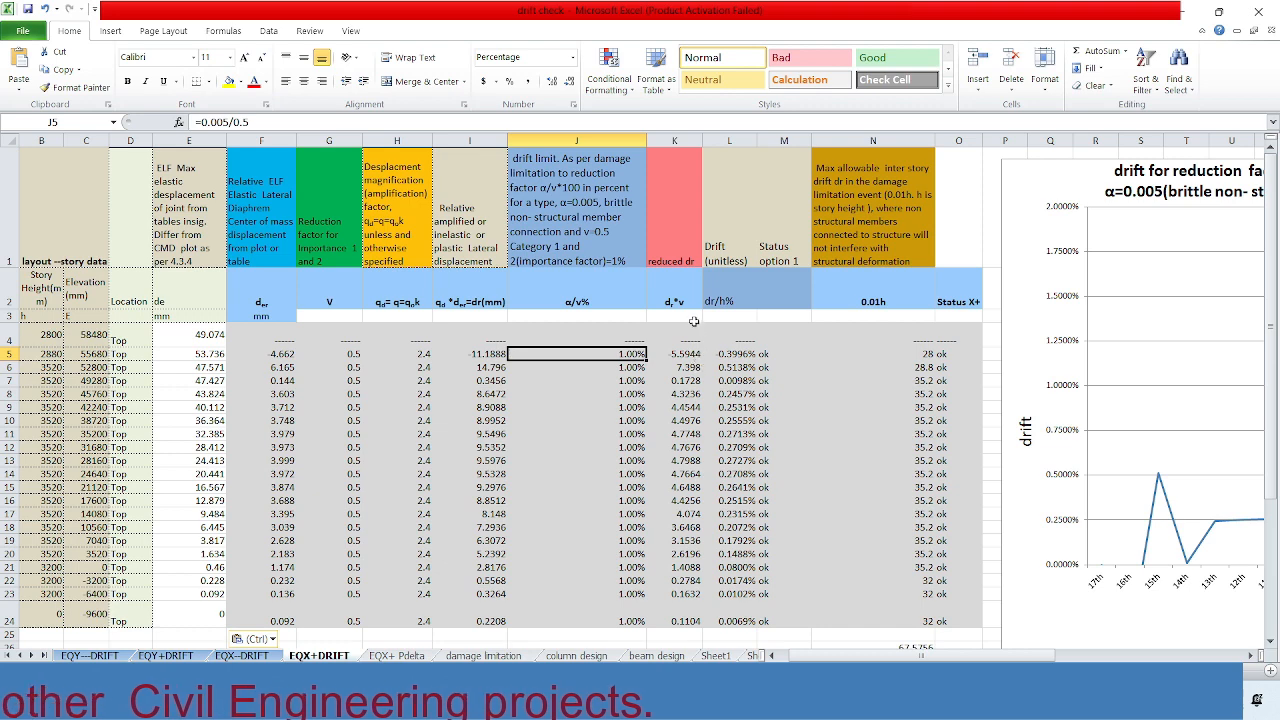
click(690, 357)
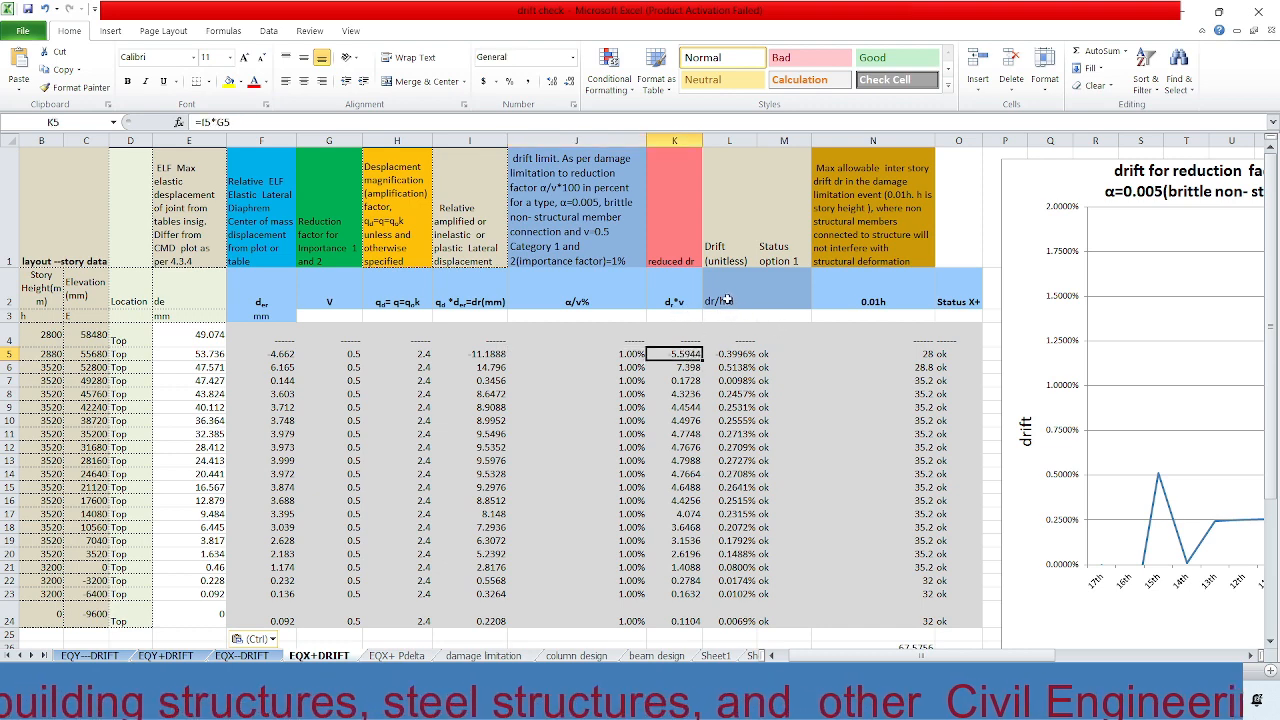
click(729, 354)
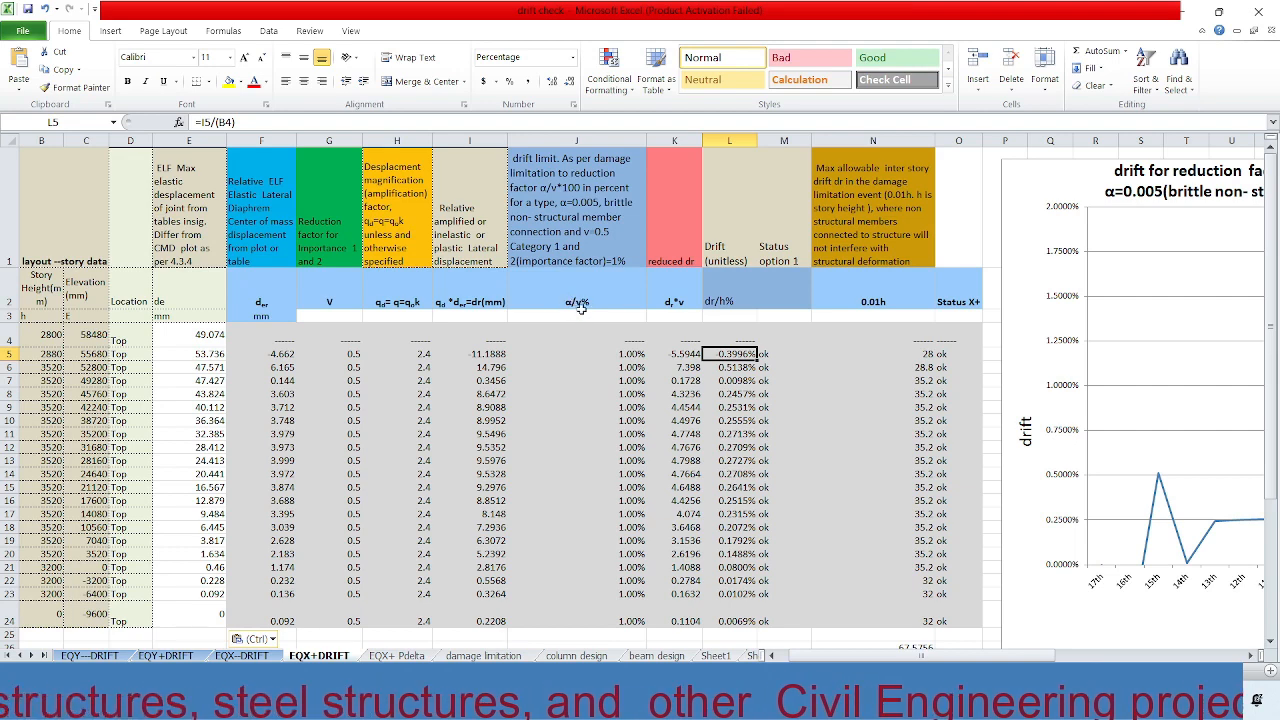
click(585, 354)
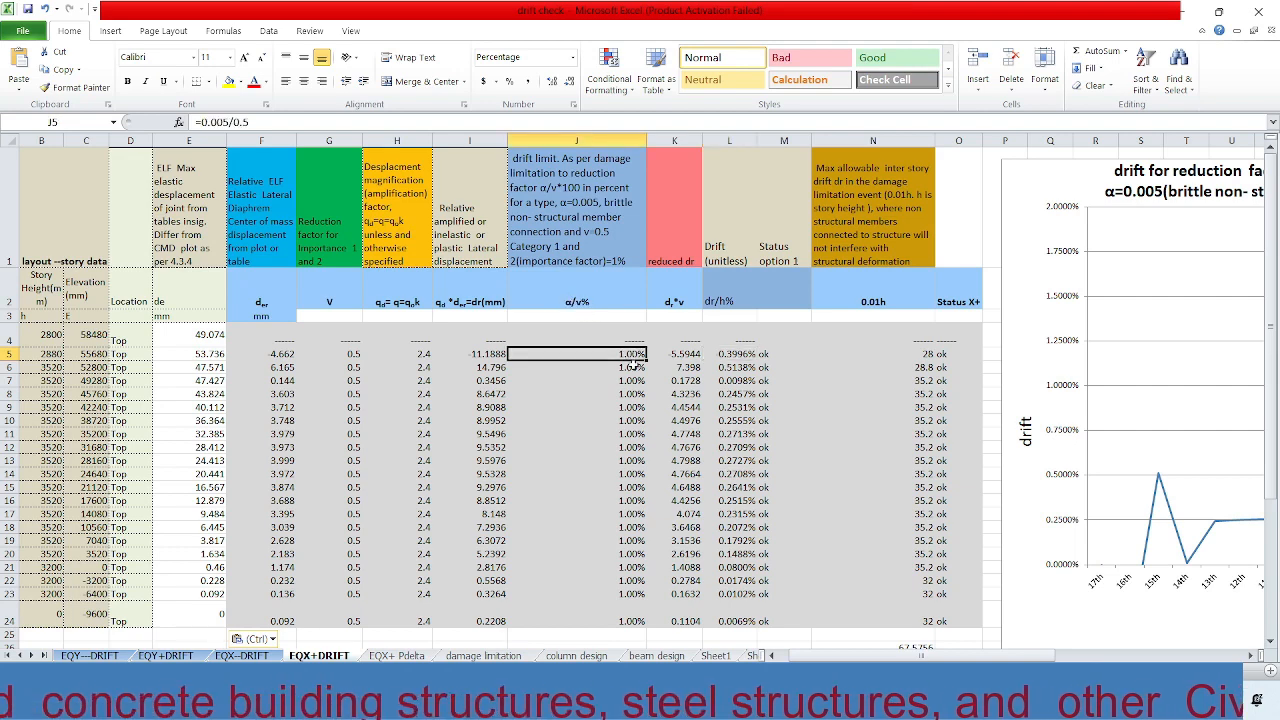
click(735, 354)
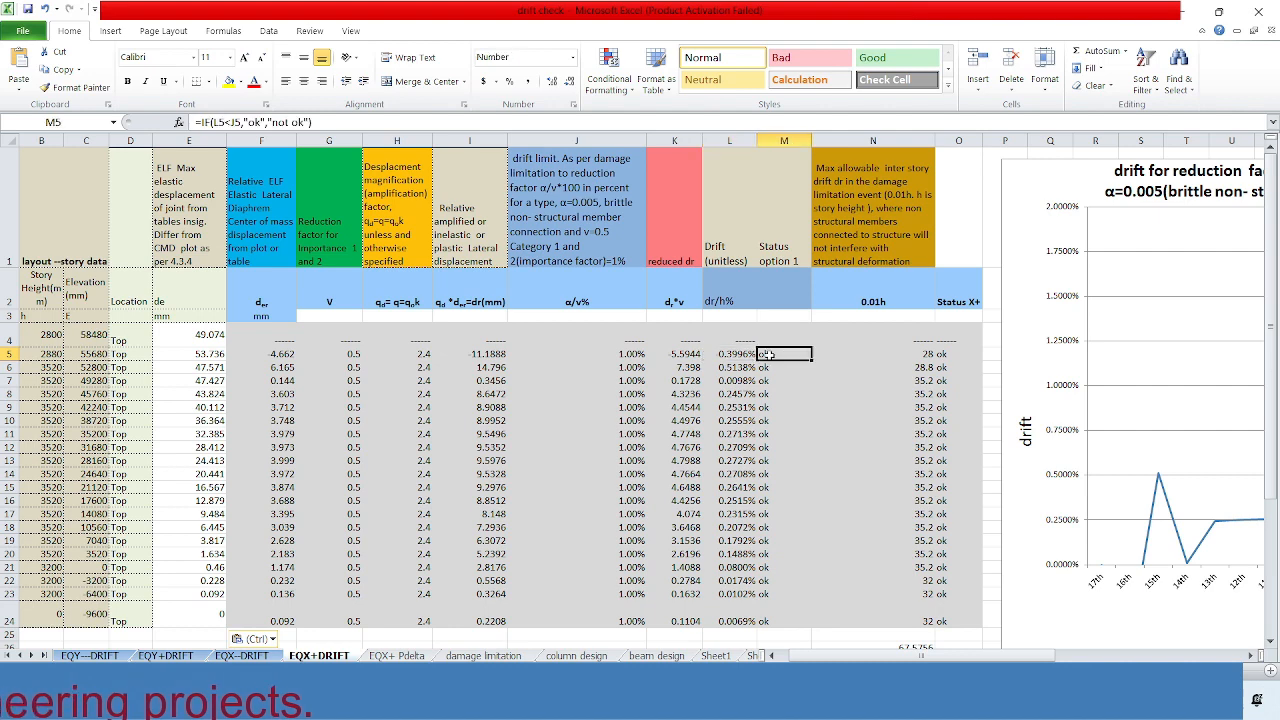
click(733, 352)
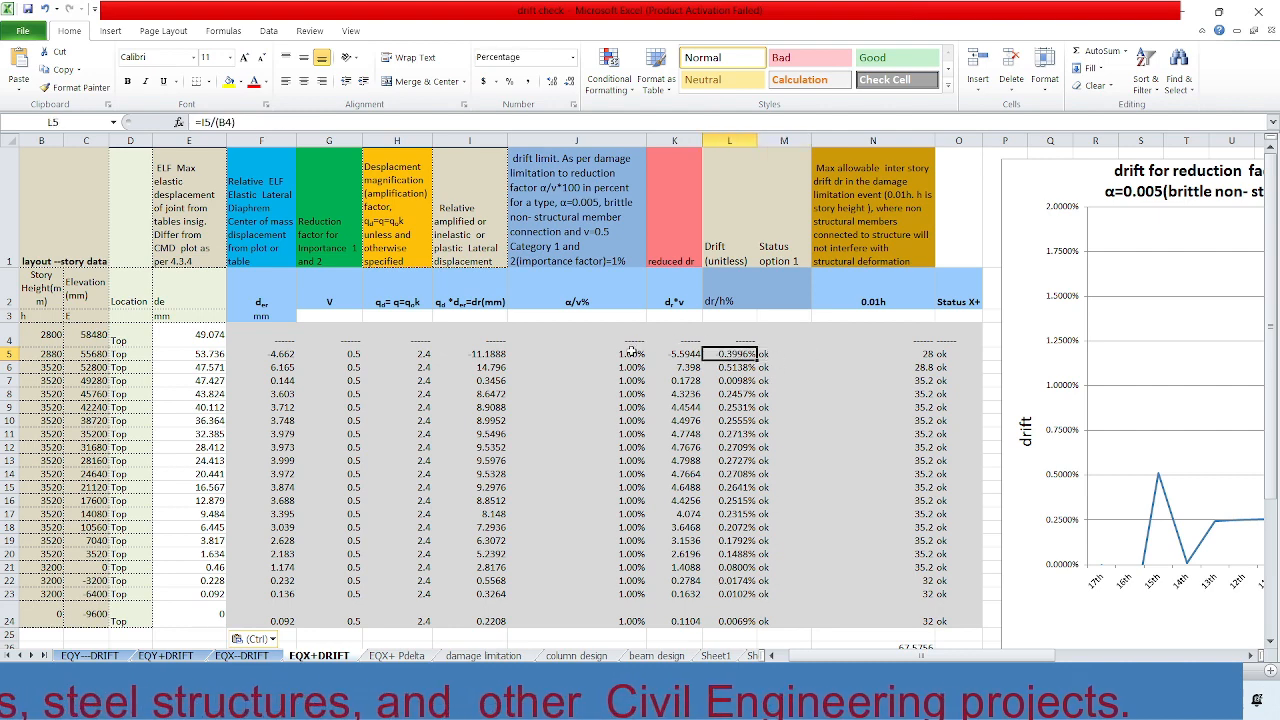
Step: Review the α/v drift limits in J5:J24 and the Status X+ results in O5:O24 for all stories
drag(600, 354, 645, 601)
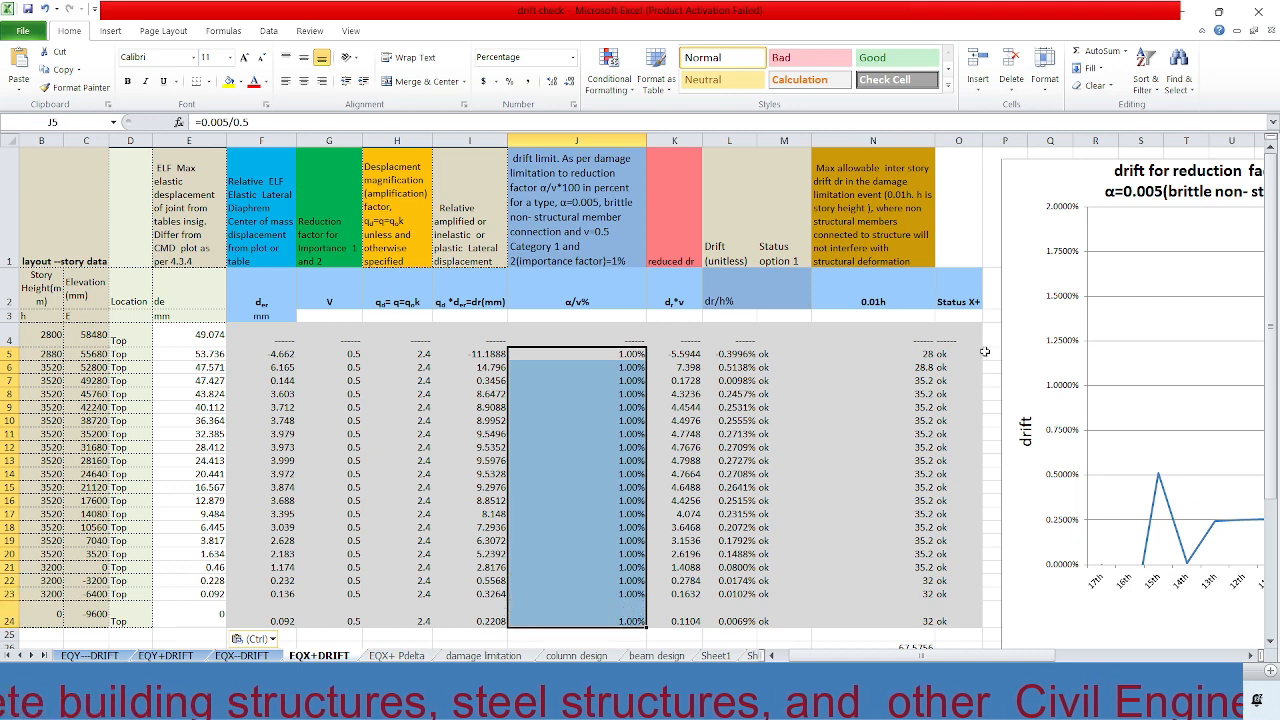
drag(955, 354, 941, 621)
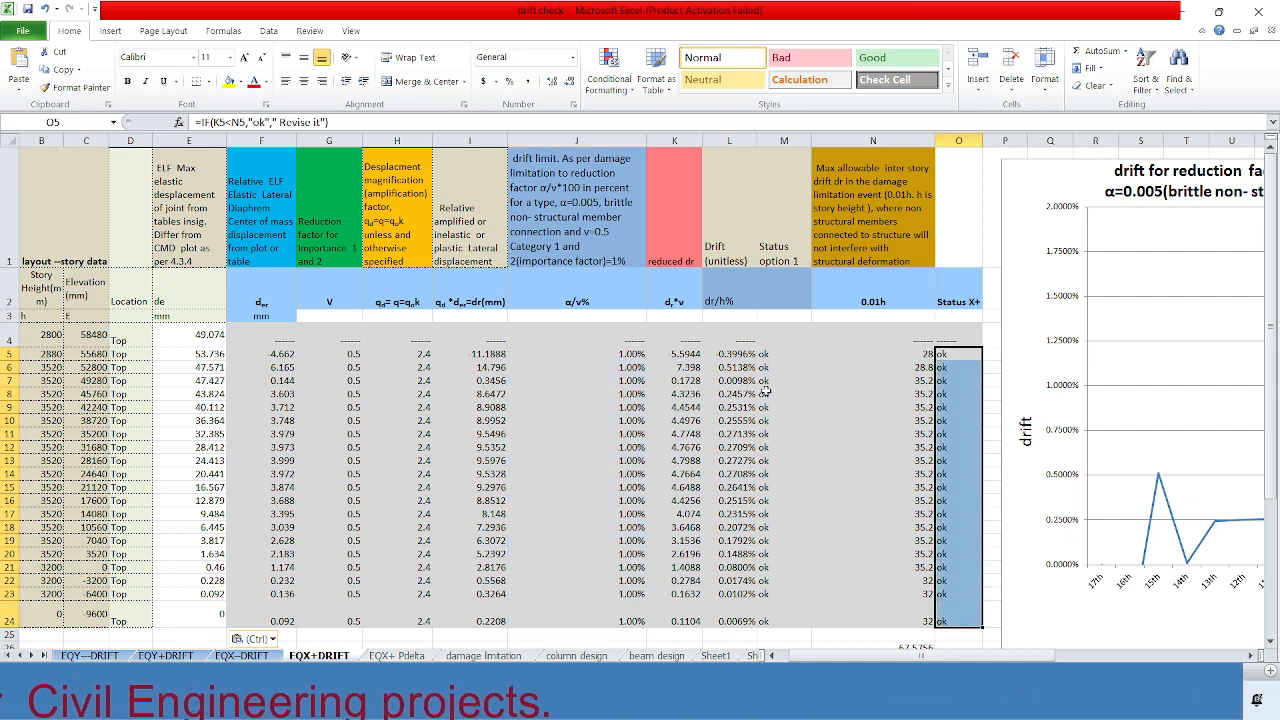
scroll(765, 391, down, 1)
scroll(765, 392, up, 1)
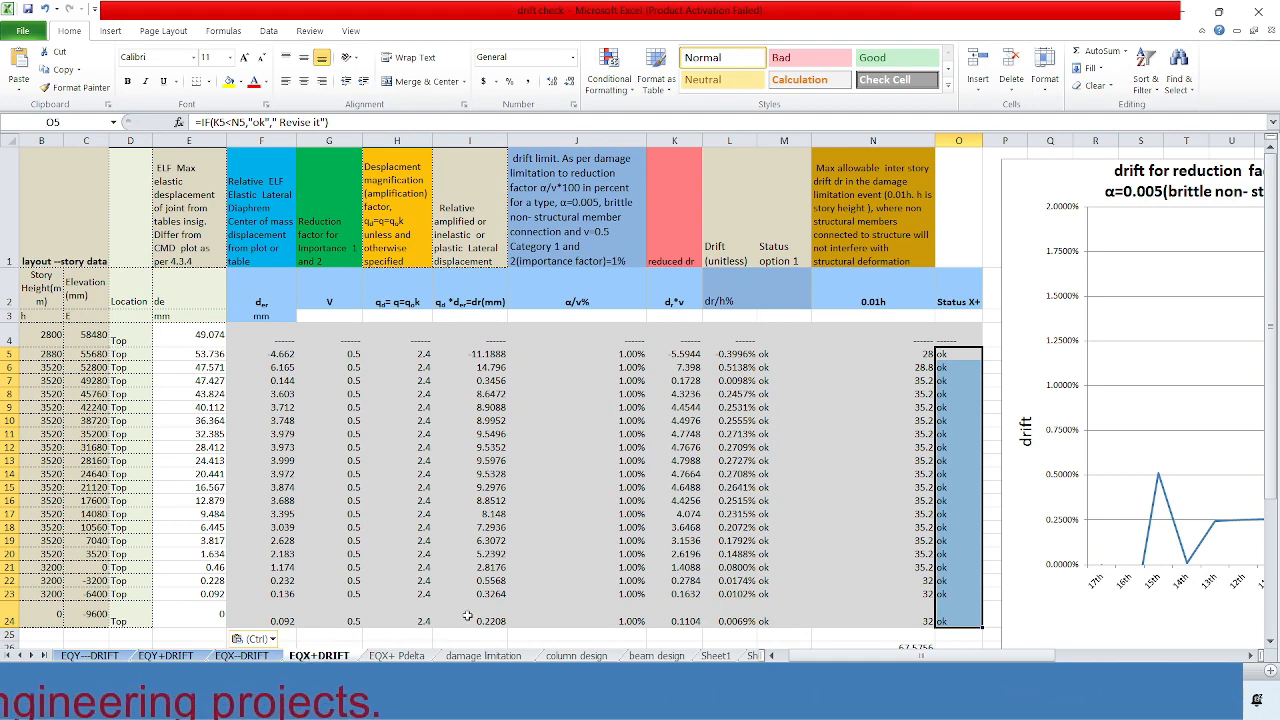
Step: Open the EQX--DRIFT sheet, switch to ETABS, close the RSX+ table and set the story response load case to RSX--
click(266, 656)
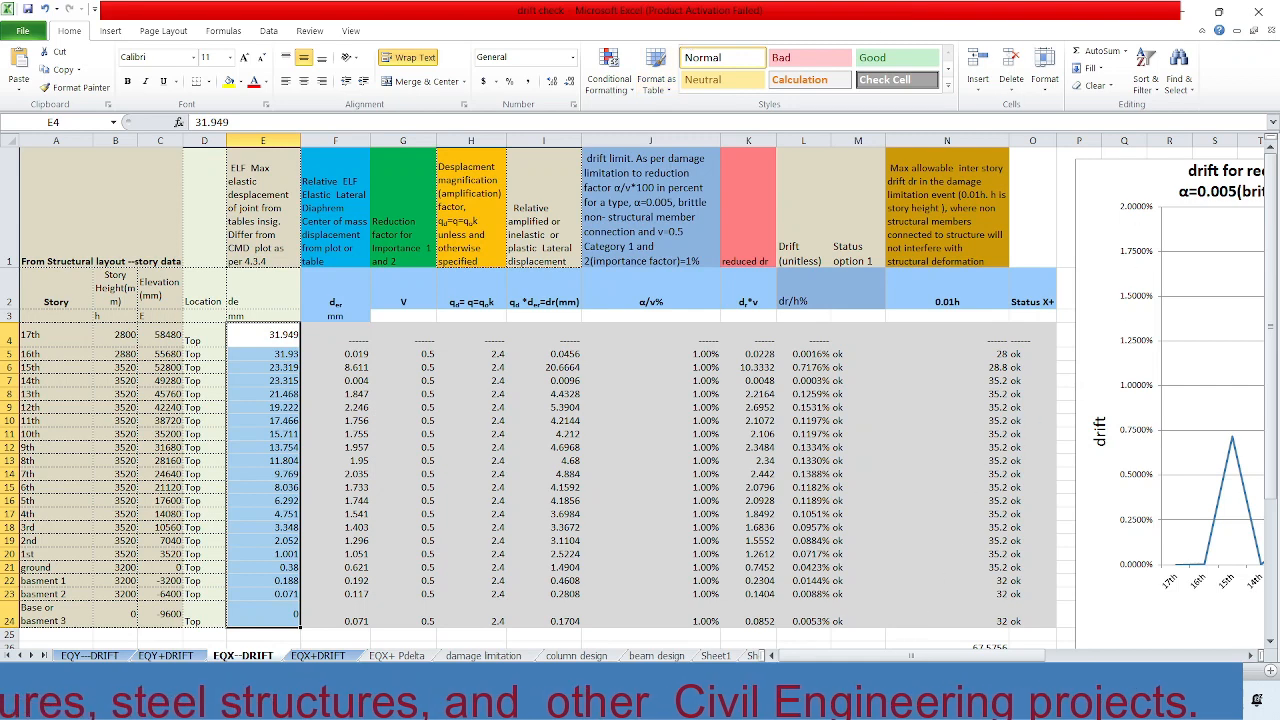
mouse_move(843, 702)
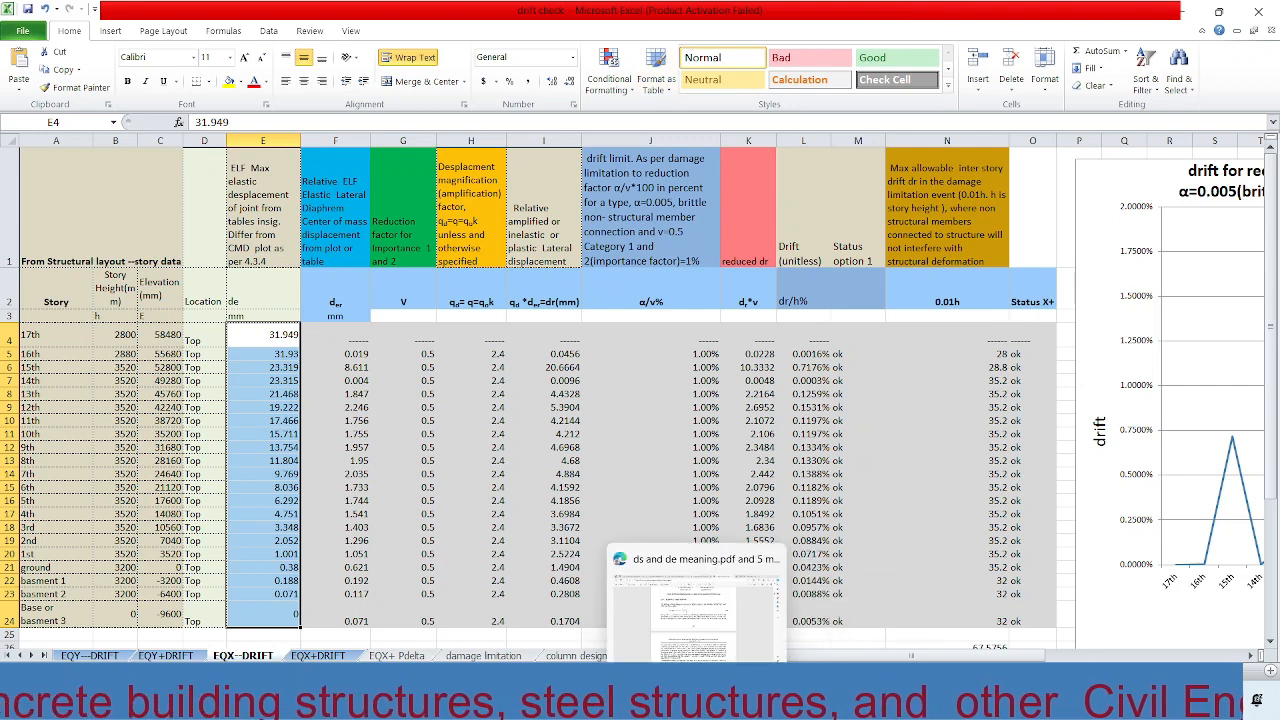
click(815, 702)
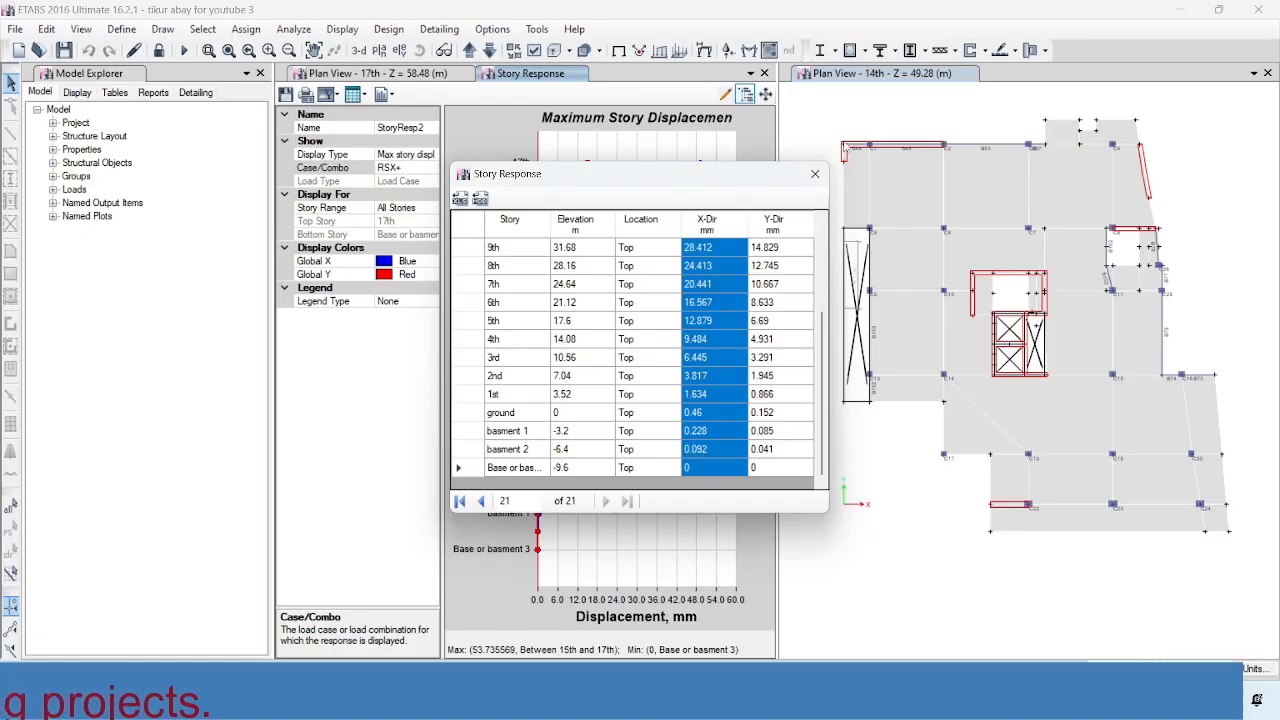
click(816, 175)
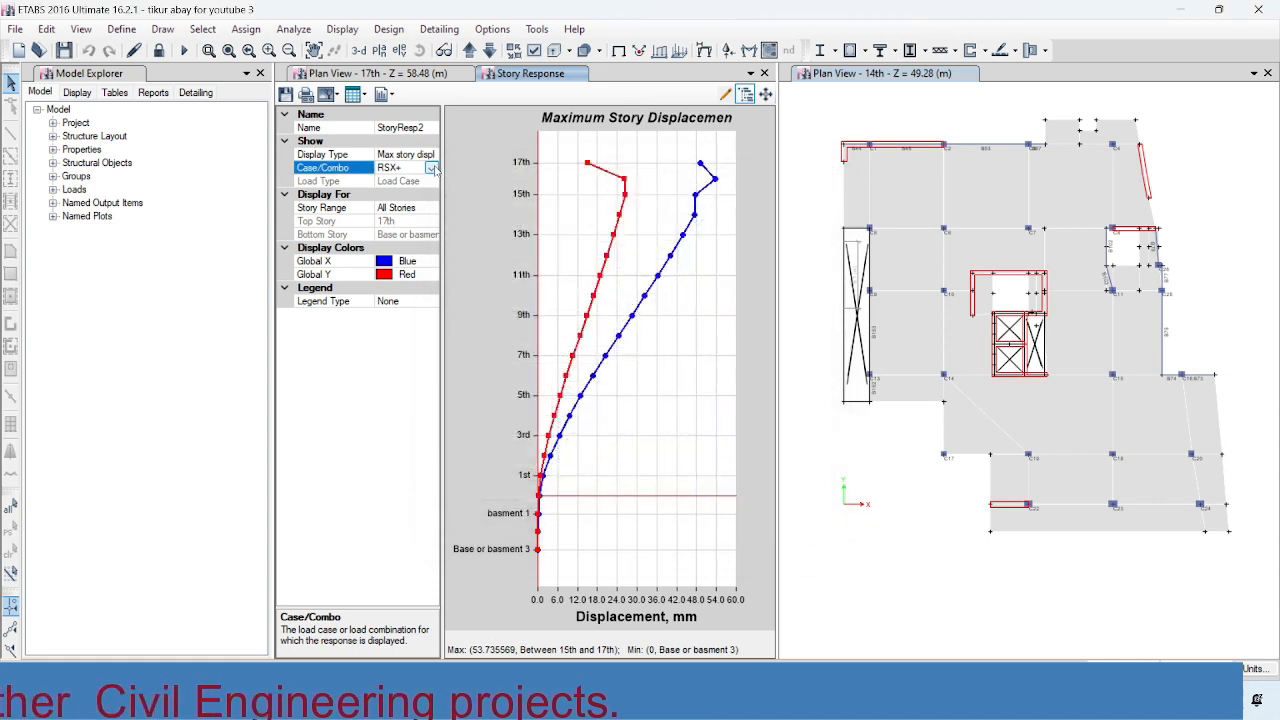
click(431, 168)
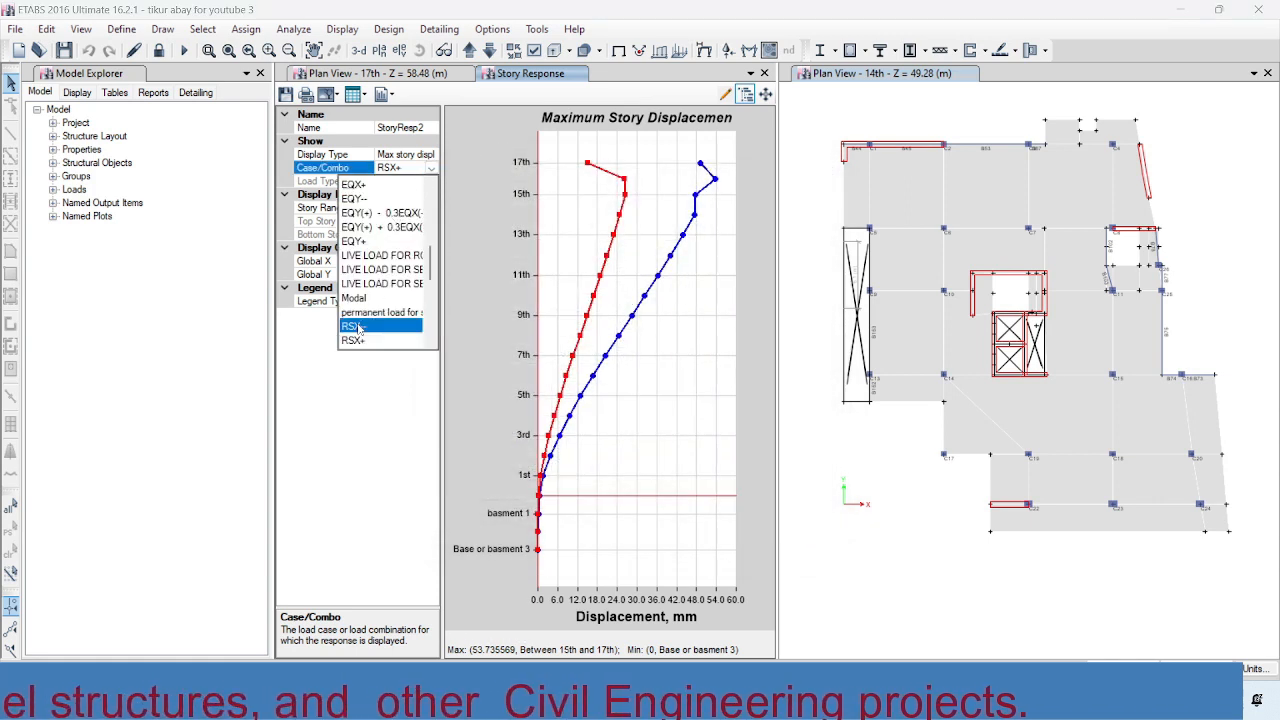
click(372, 326)
Step: Show the RSX-- story displacements as a table and copy the full X-Dir column
click(366, 95)
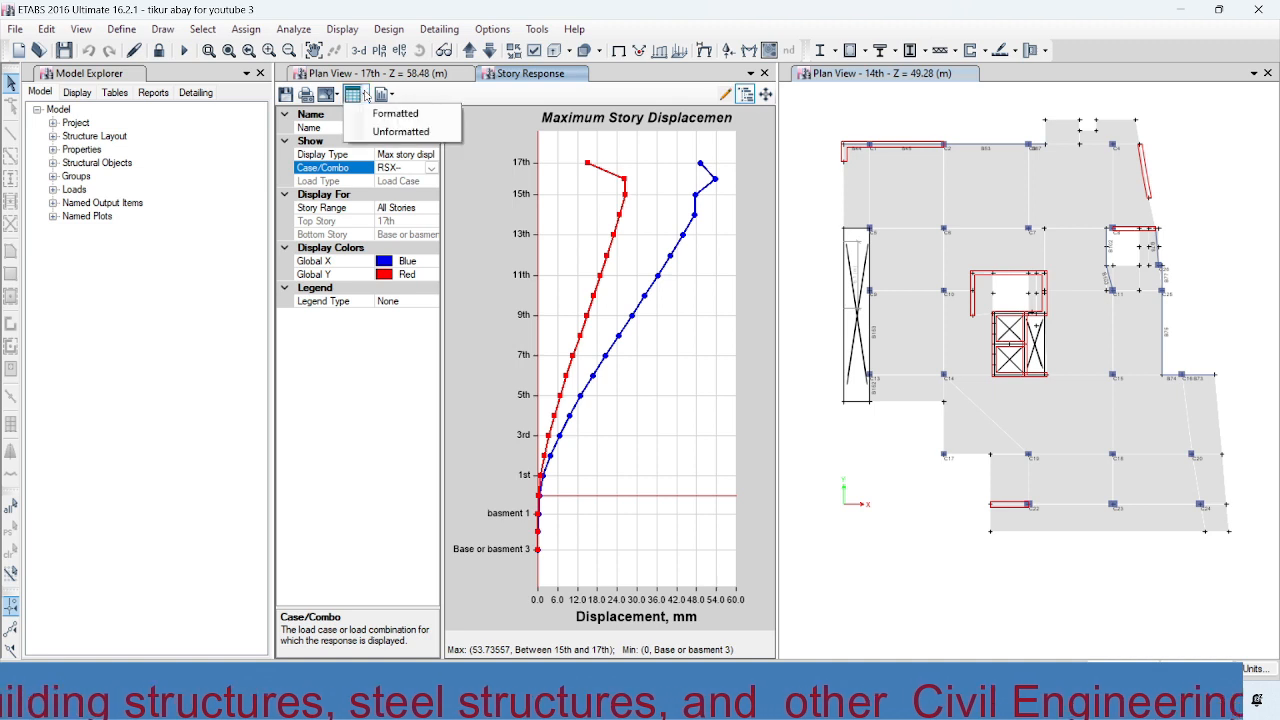
click(323, 106)
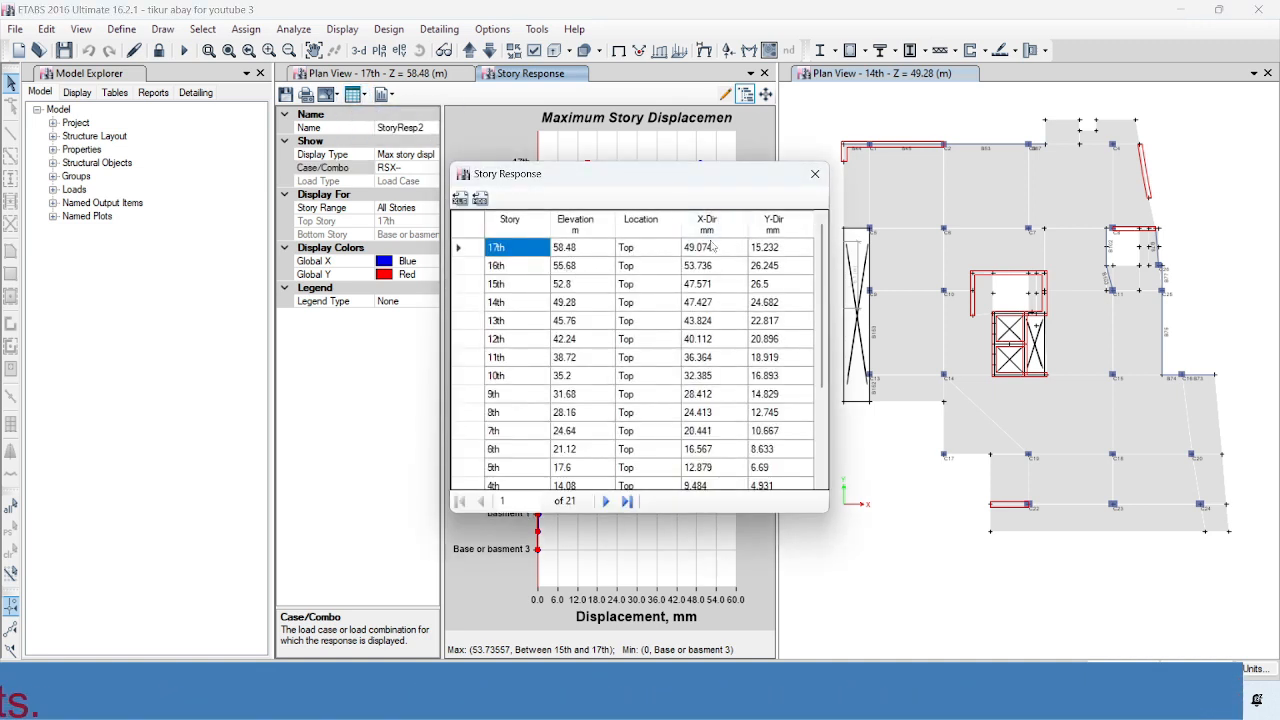
drag(709, 251, 697, 537)
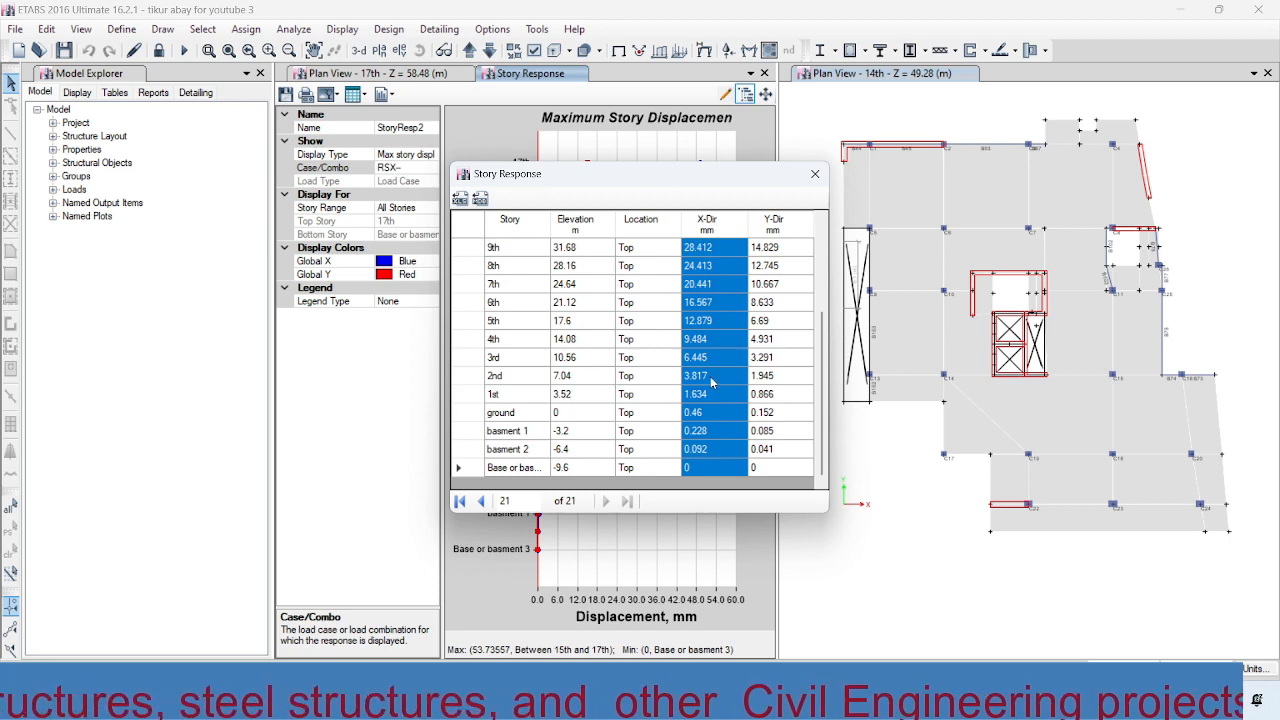
Step: Switch to Excel, paste the X displacements into the EQX--DRIFT sheet's de column from E4, and review the drift statuses
key(alt+Tab)
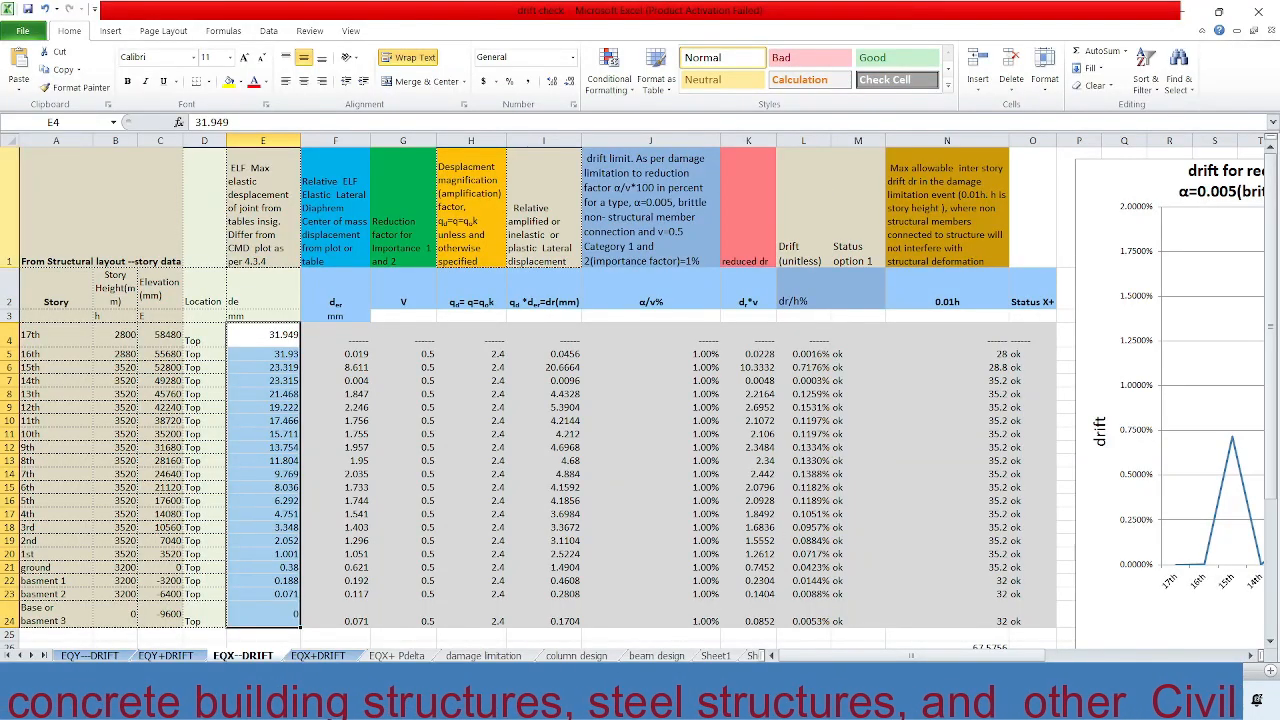
click(277, 333)
right_click(280, 333)
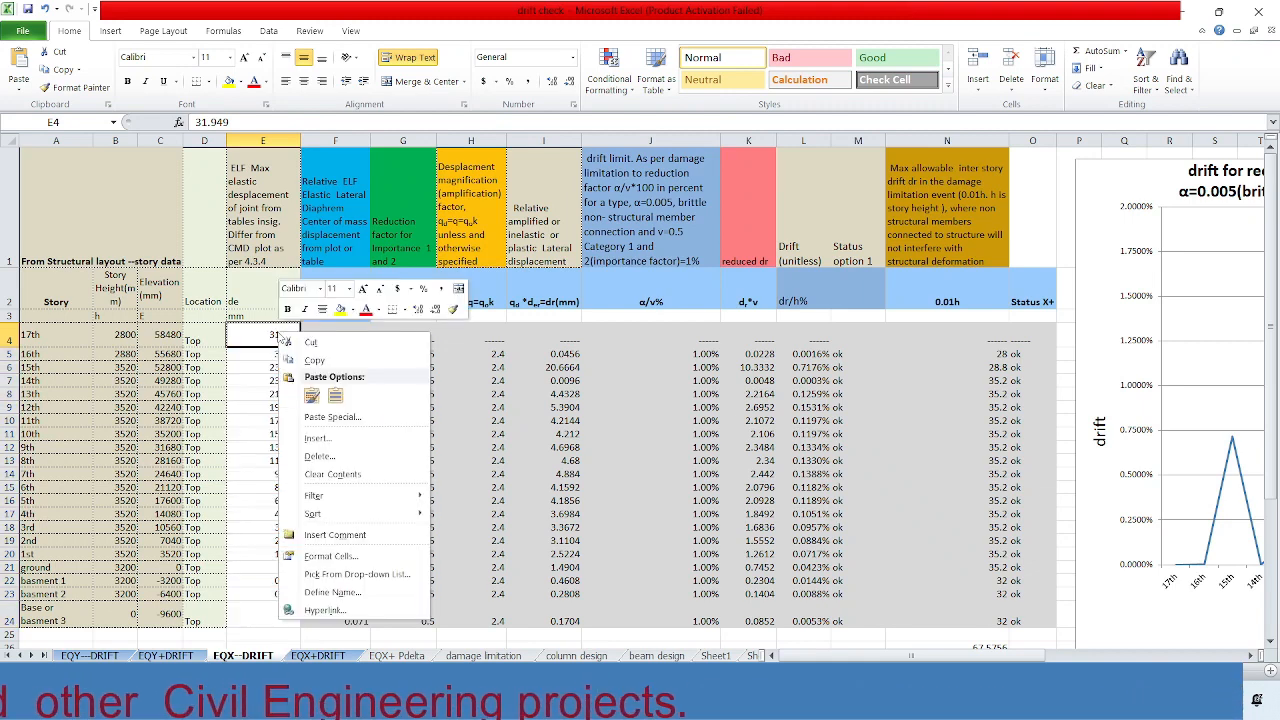
click(315, 395)
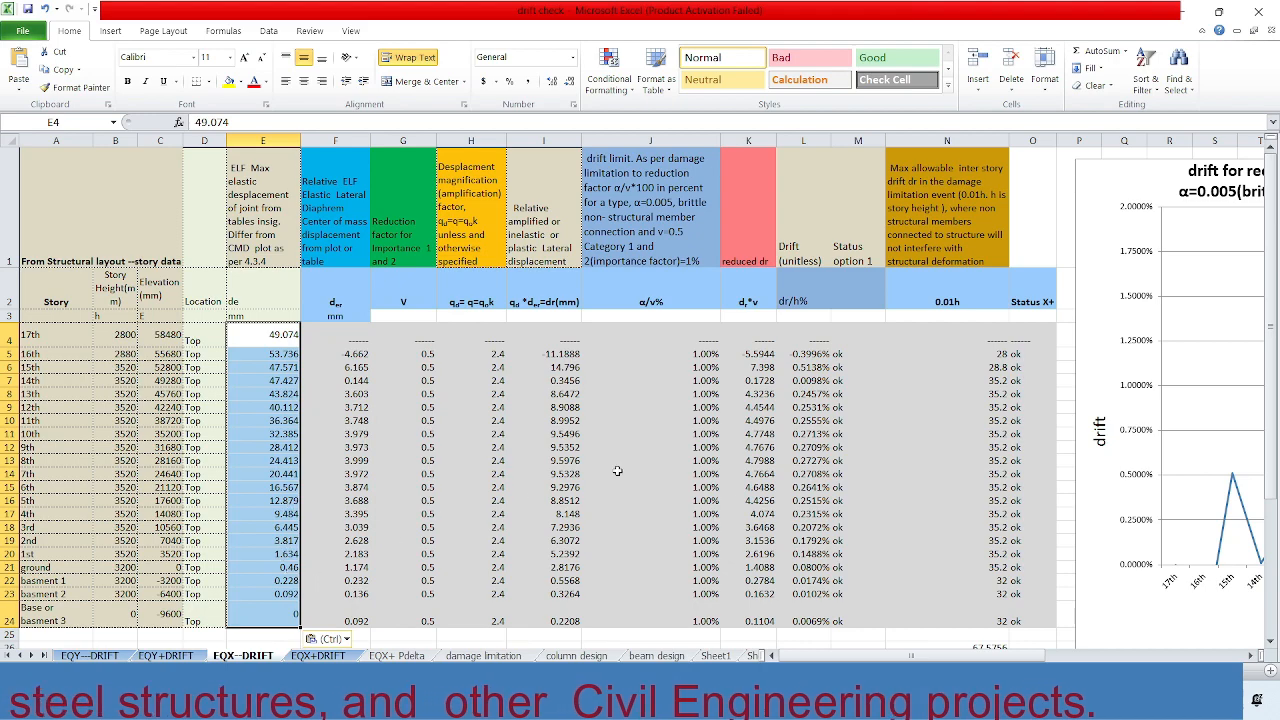
scroll(946, 454, down, 1)
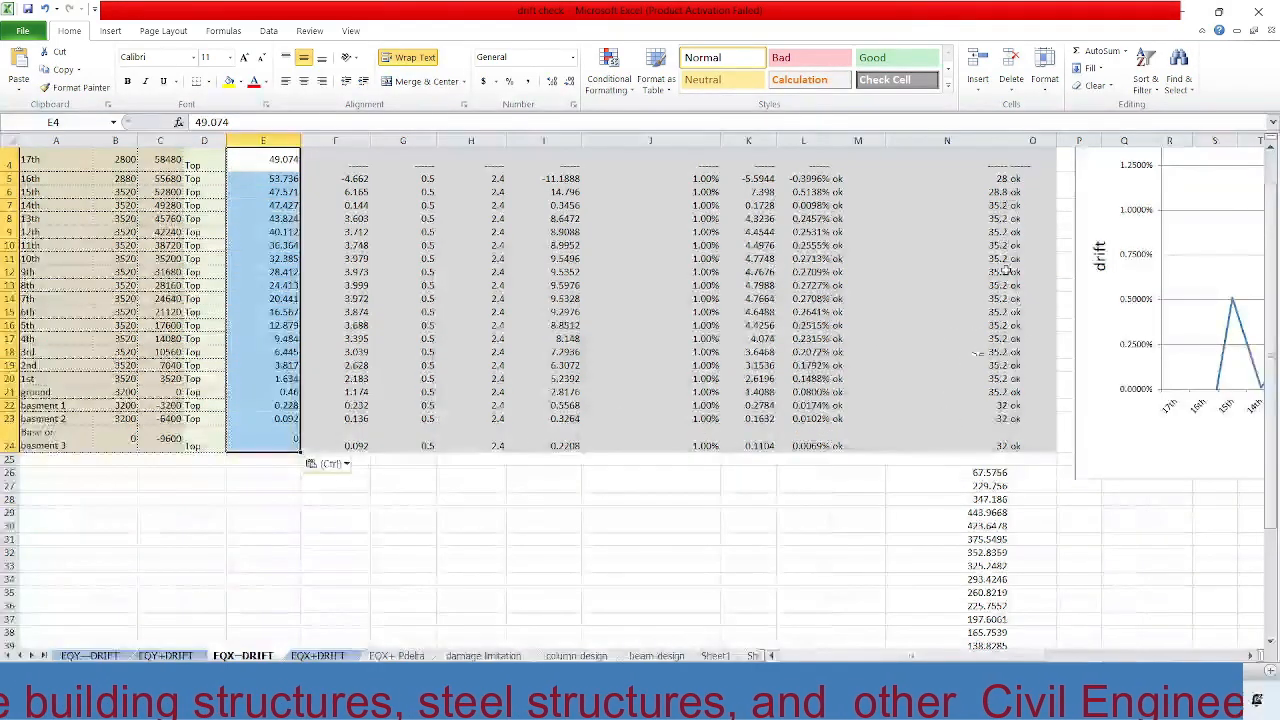
scroll(1015, 299, up, 1)
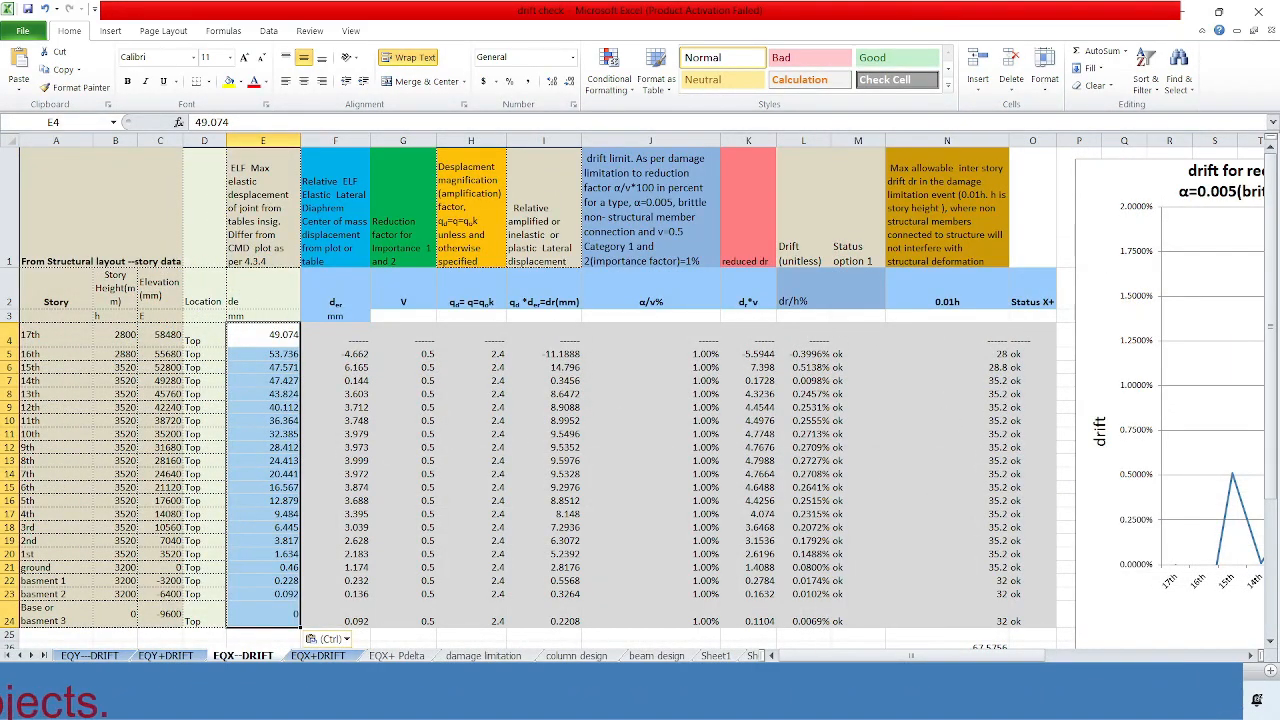
Step: Switch to ETABS, close the RSX-- table and set the story response load case to RSY+
click(809, 699)
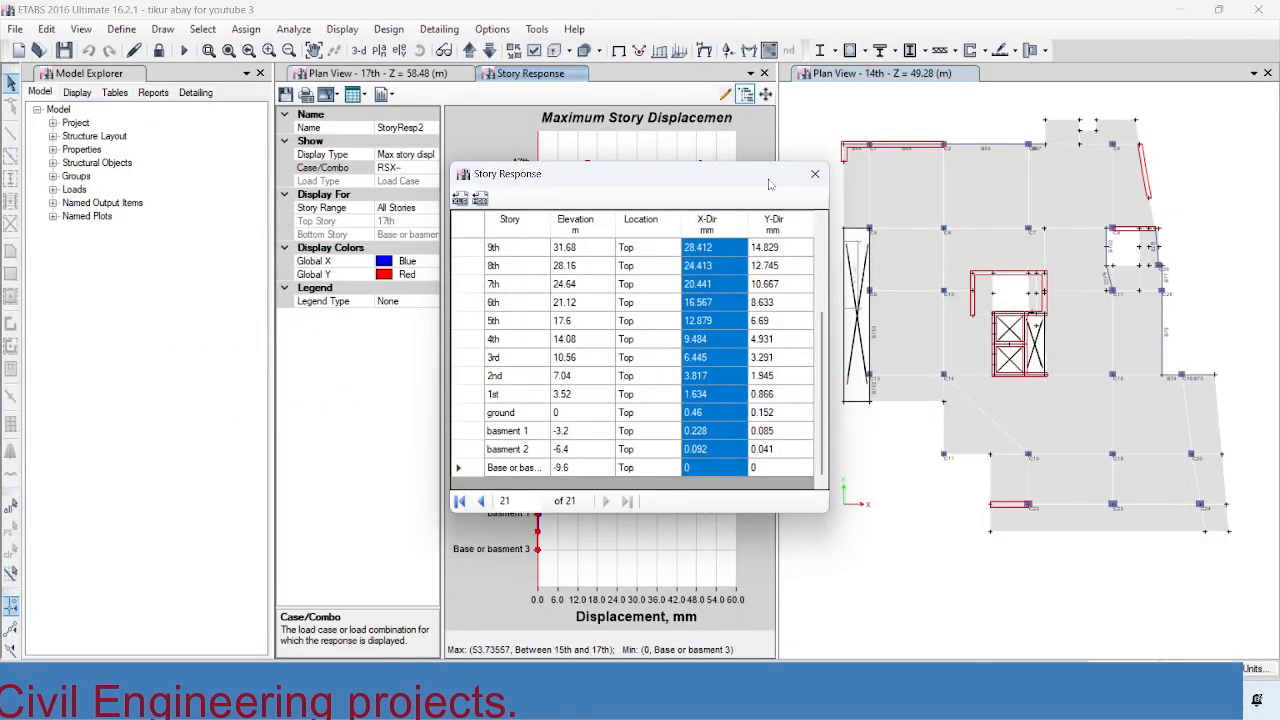
click(816, 178)
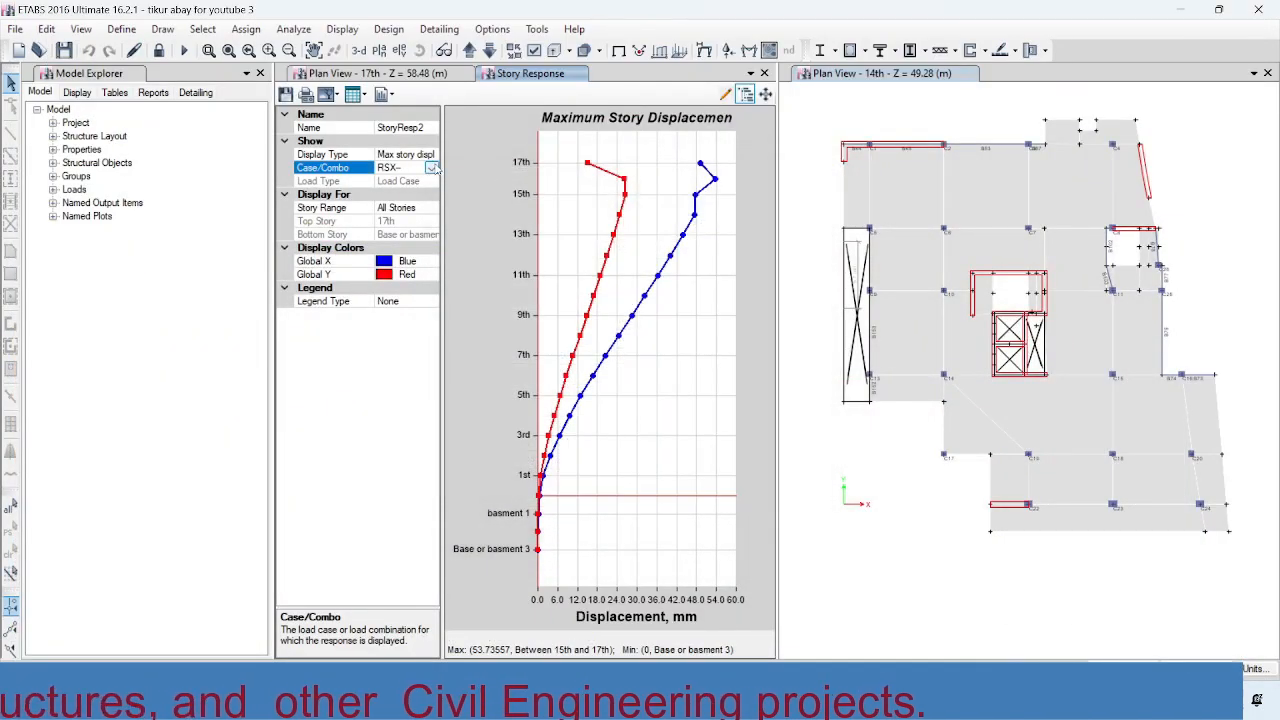
click(433, 168)
scroll(385, 318, down, 1)
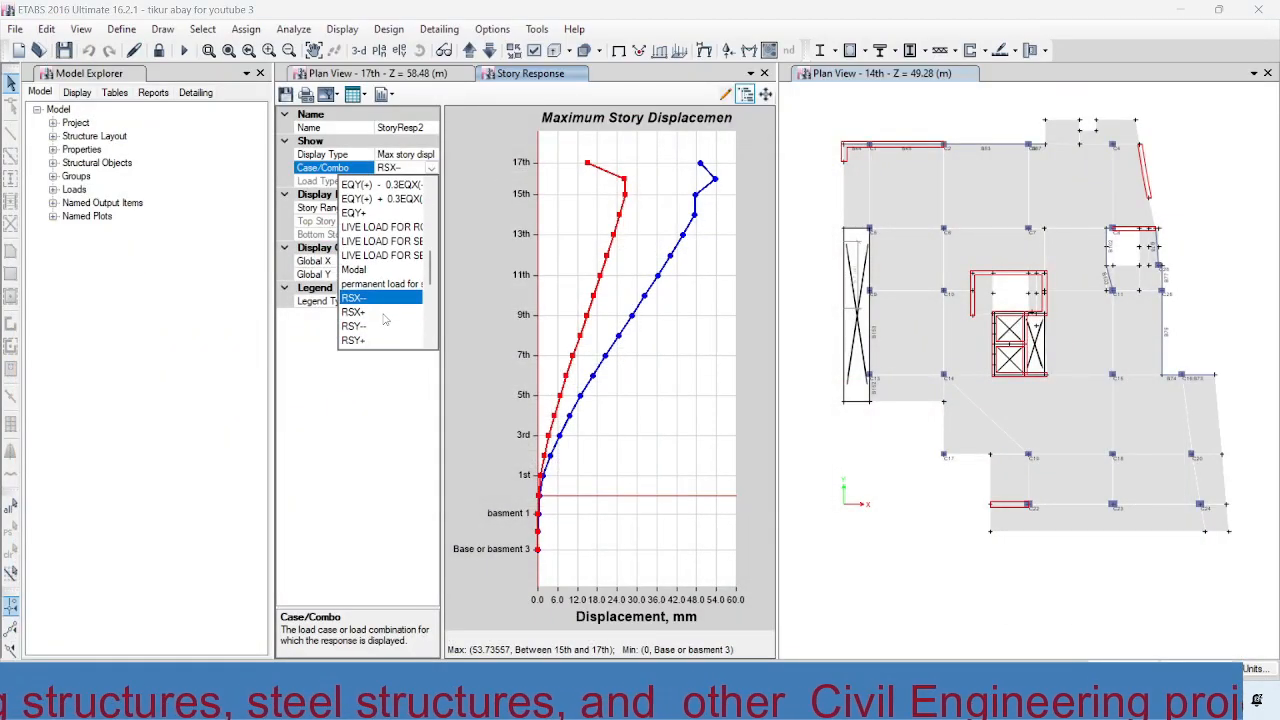
click(358, 339)
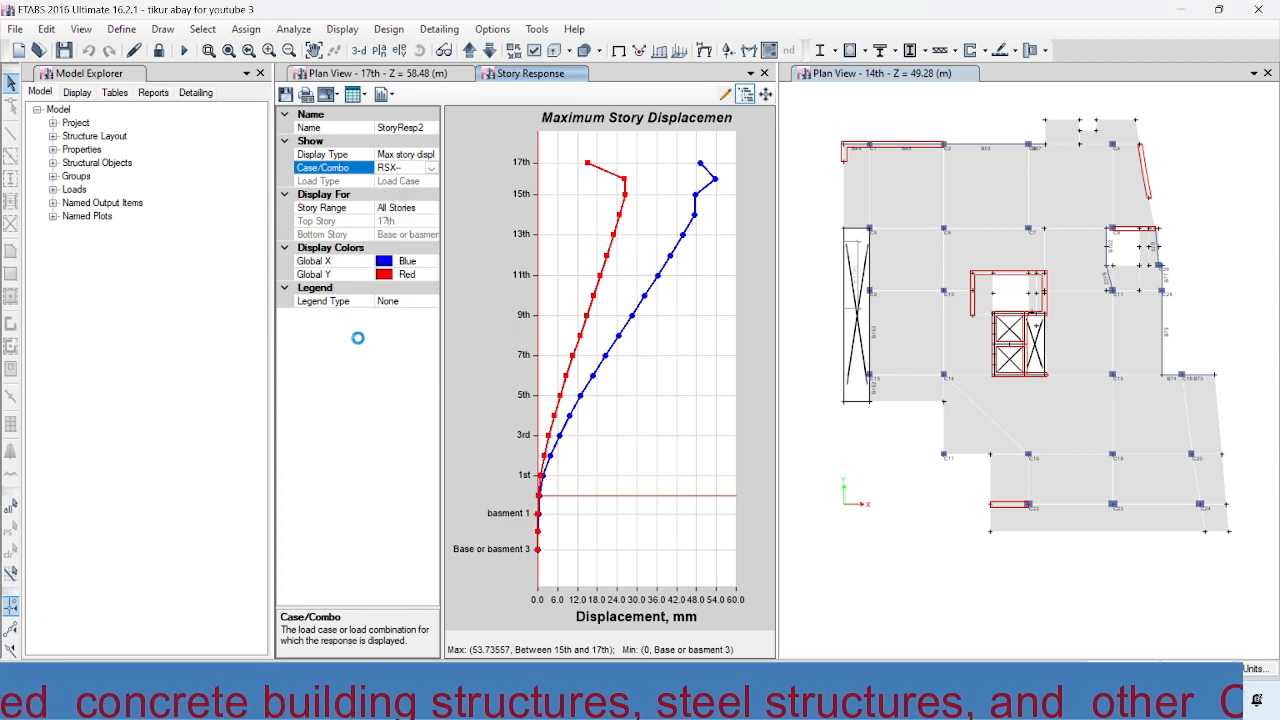
click(432, 170)
click(431, 167)
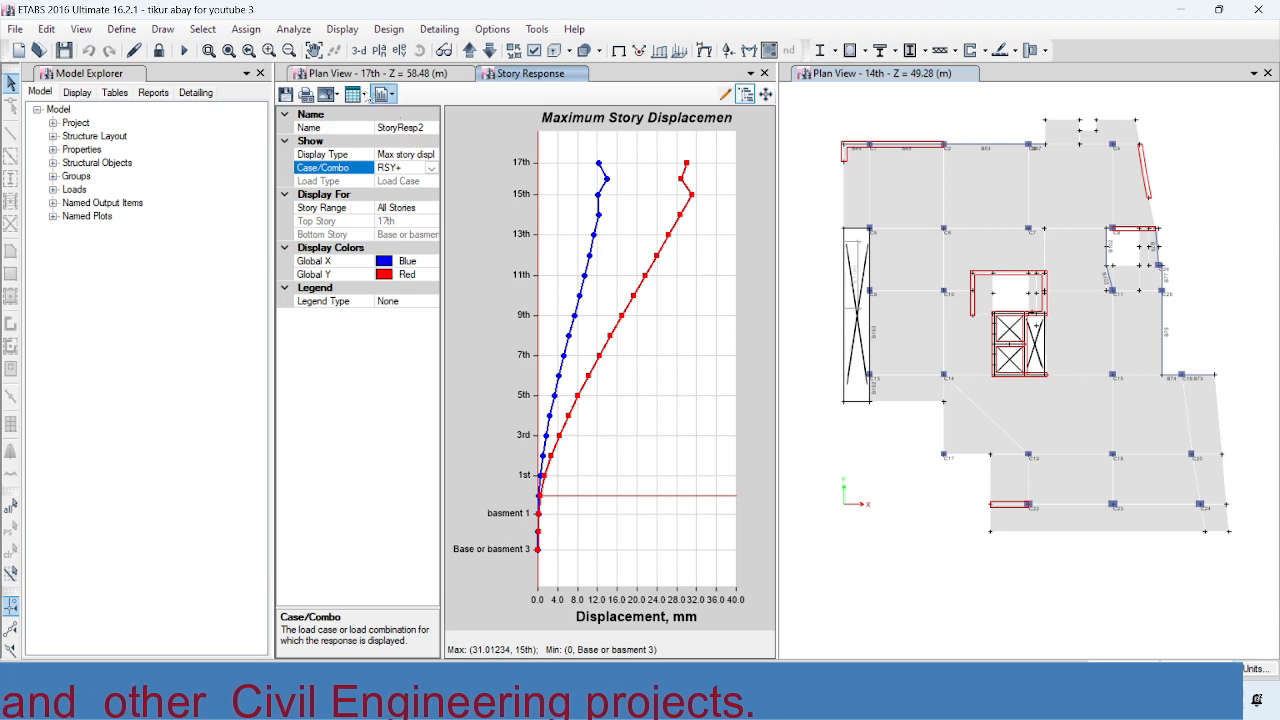
Step: Show the RSY+ story displacements as a table, copy the full Y-Dir column and switch to Excel
click(366, 94)
click(395, 106)
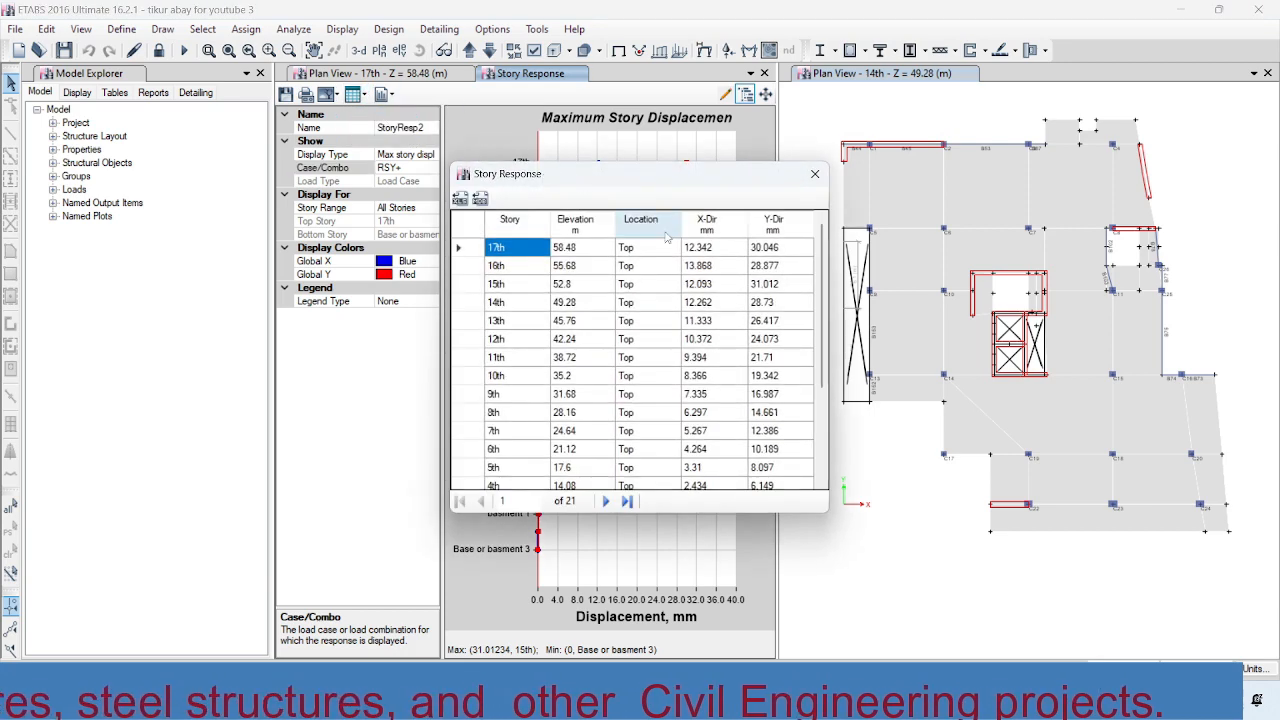
drag(776, 248, 773, 521)
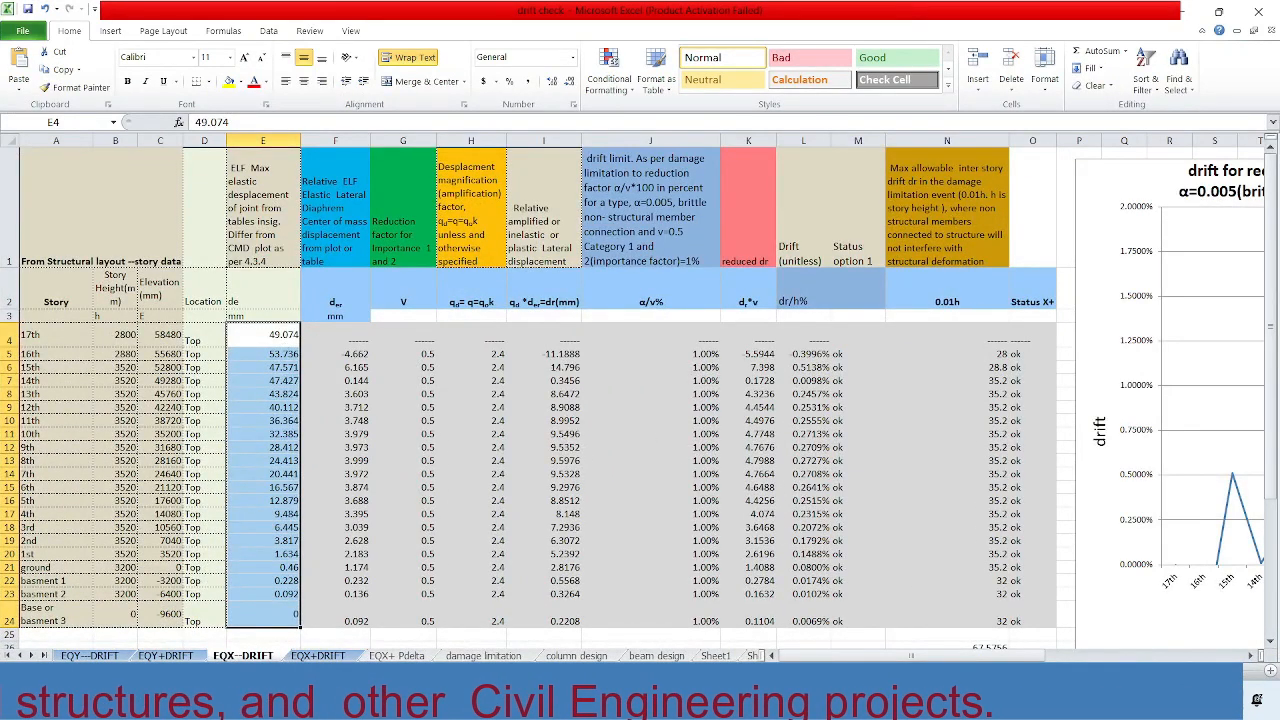
Step: Paste the Y displacements into the EQY+DRIFT sheet's de column from E4, review the drift statuses, and return to ETABS
click(166, 656)
click(274, 337)
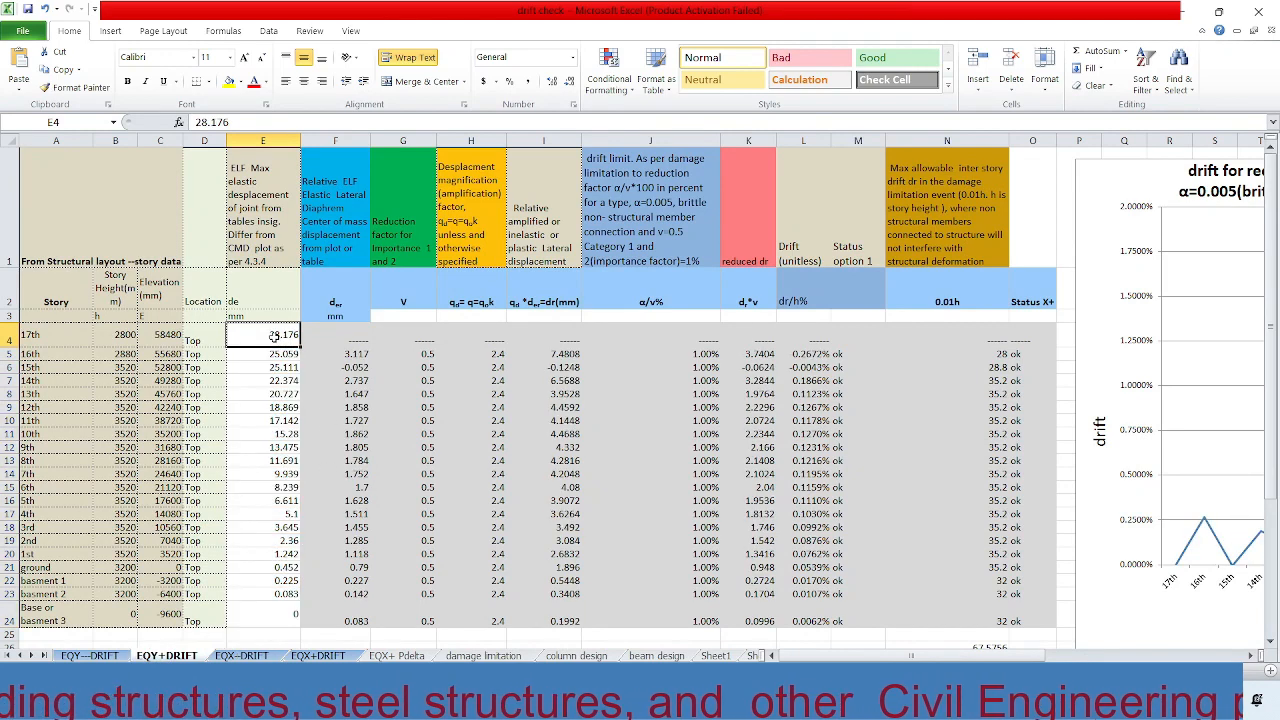
right_click(274, 337)
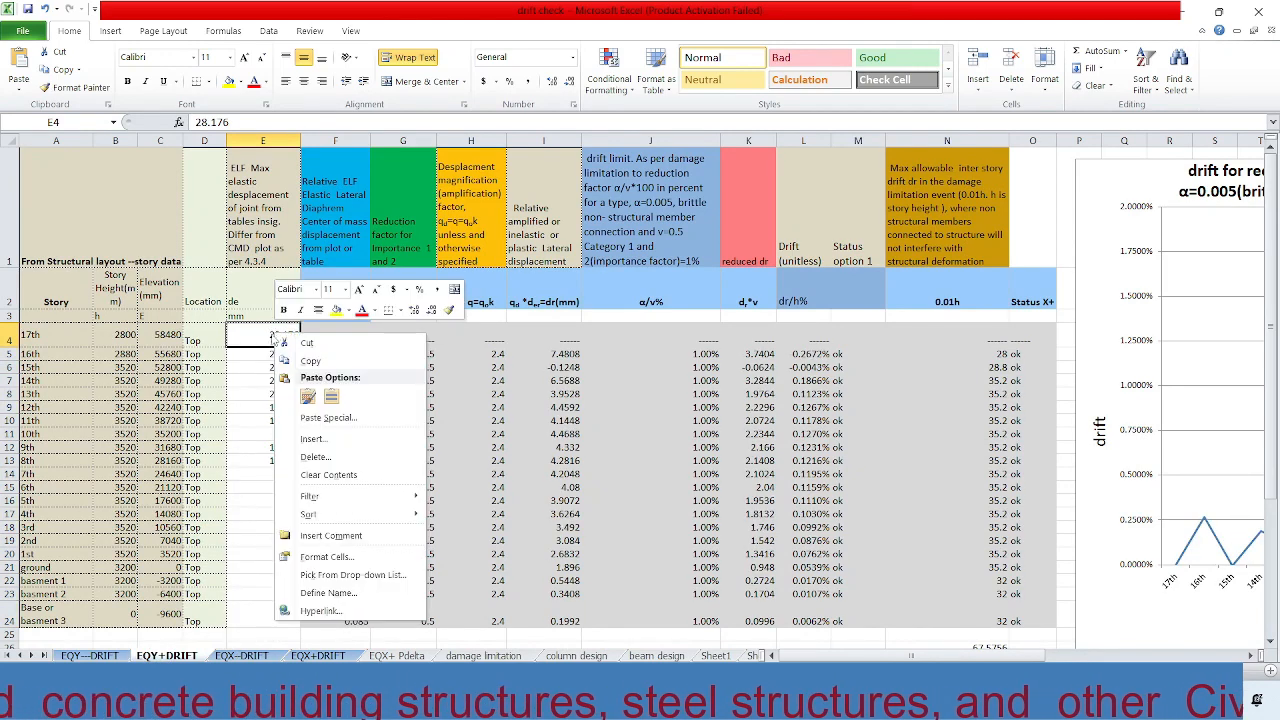
click(308, 397)
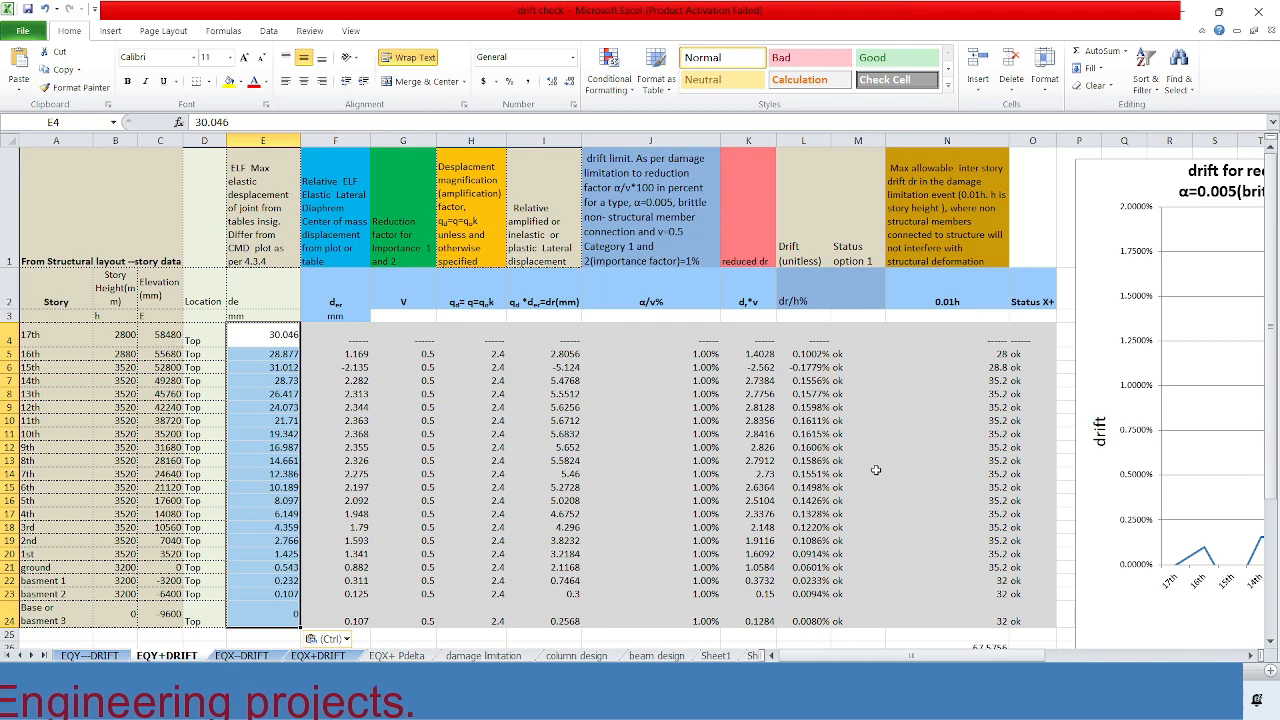
scroll(873, 430, down, 1)
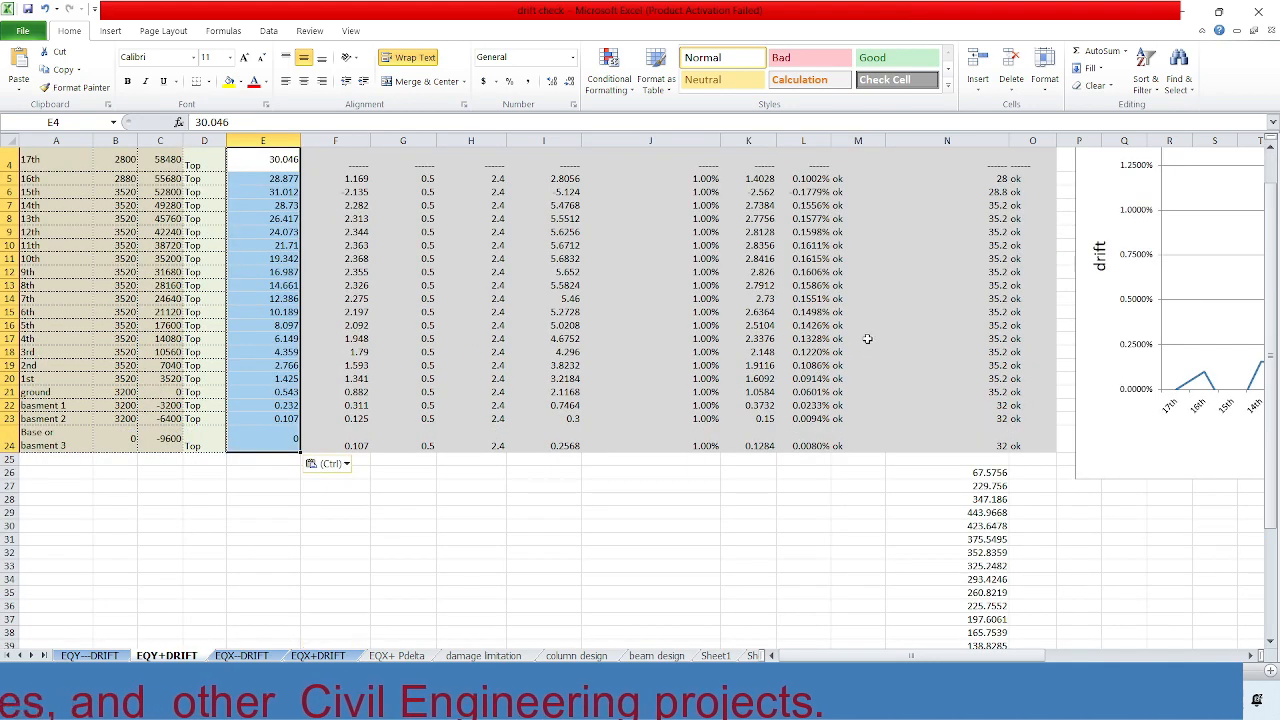
scroll(862, 340, up, 1)
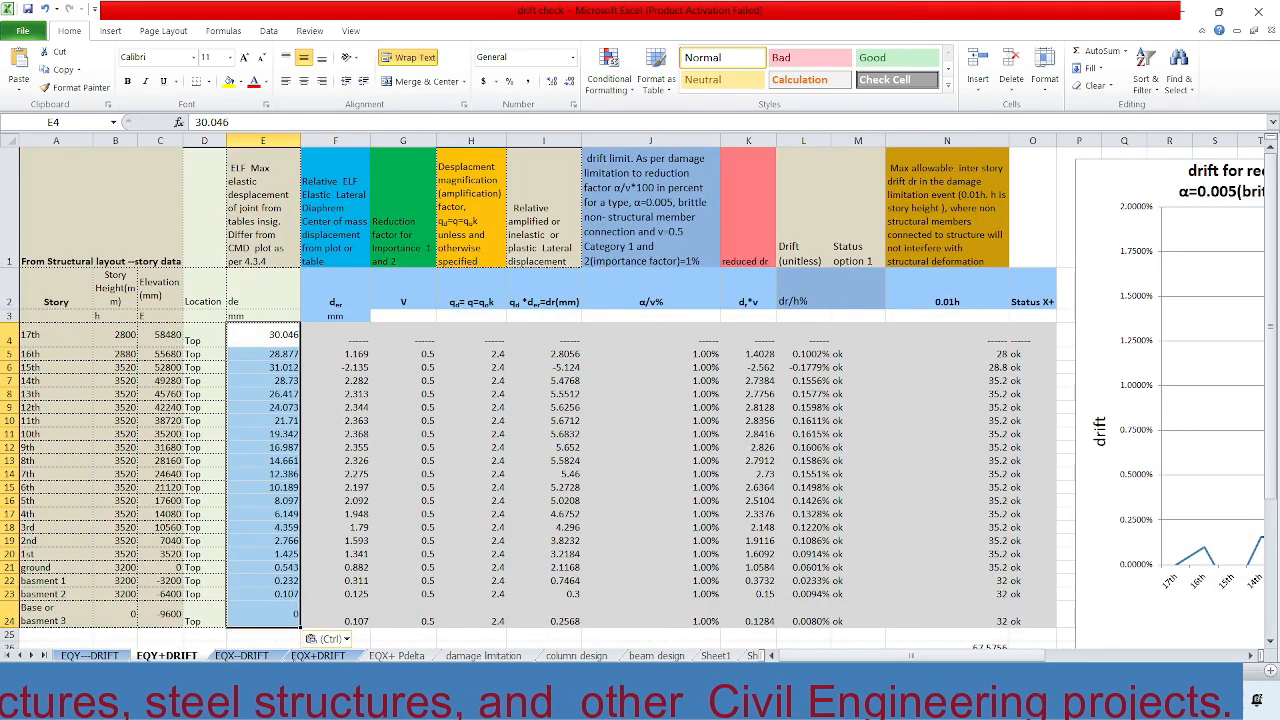
click(620, 700)
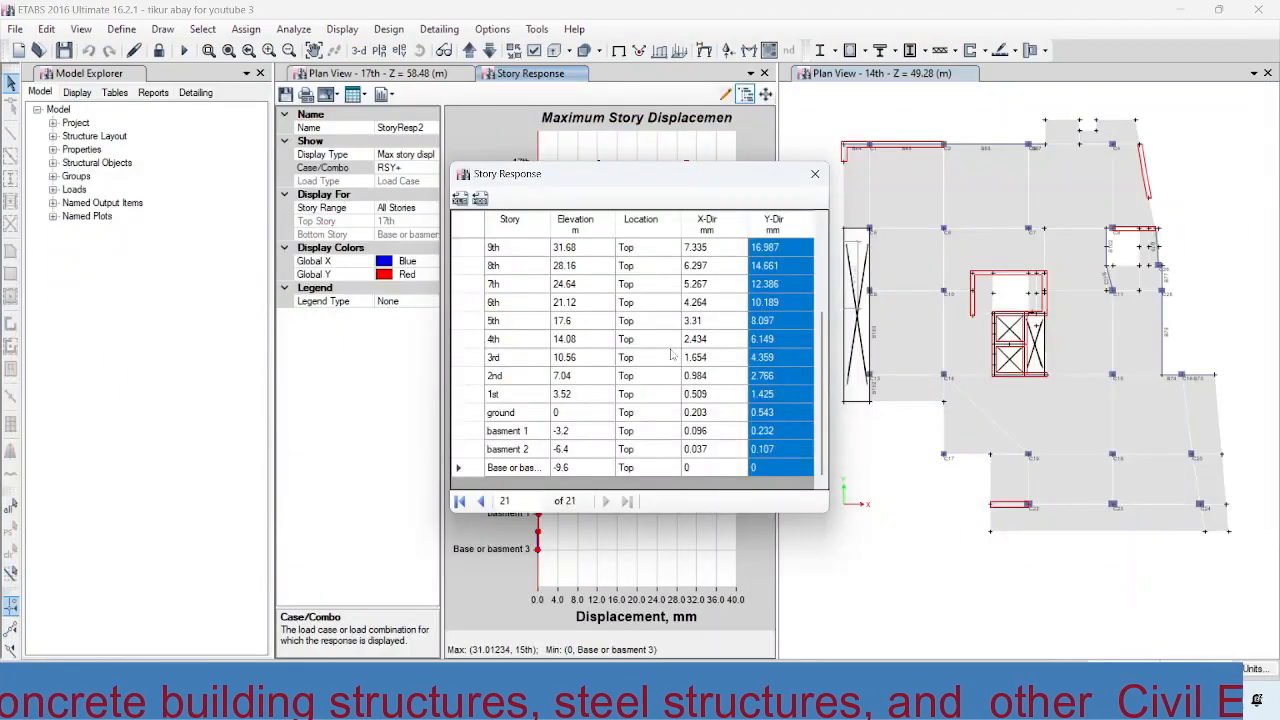
Step: Close the RSY+ displacement table and set the story response load case to RSY--
click(816, 176)
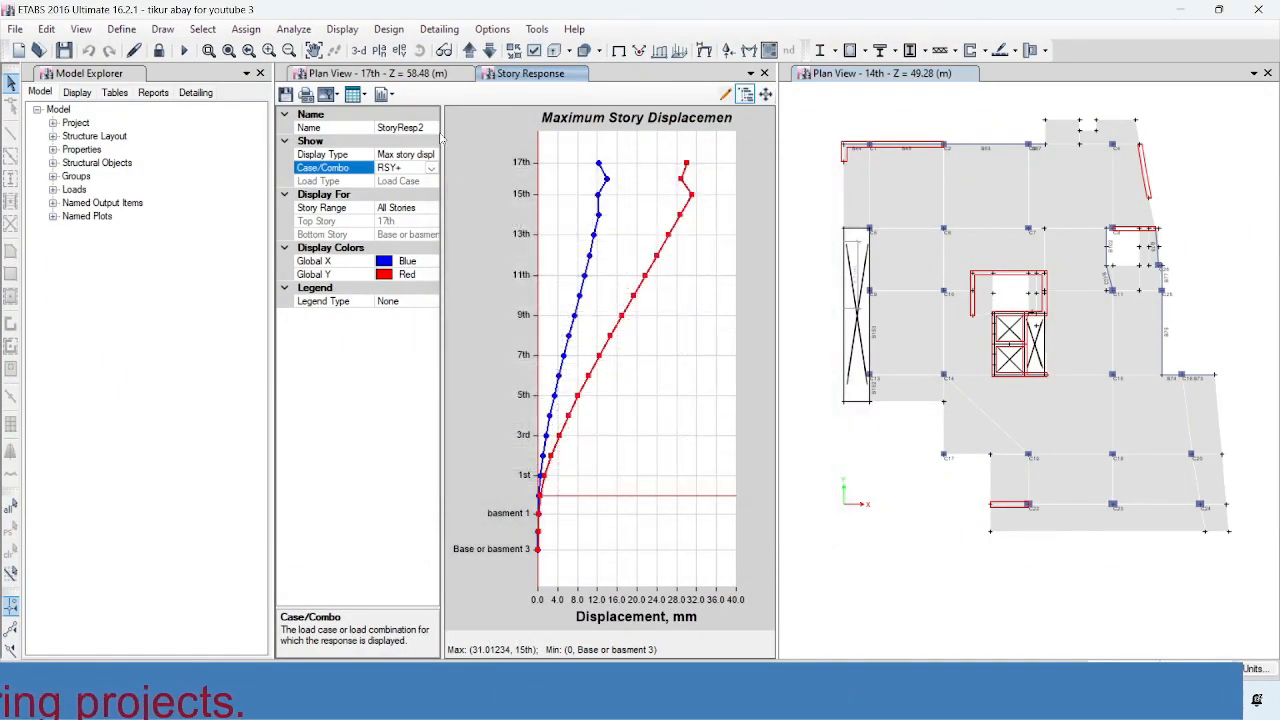
click(431, 168)
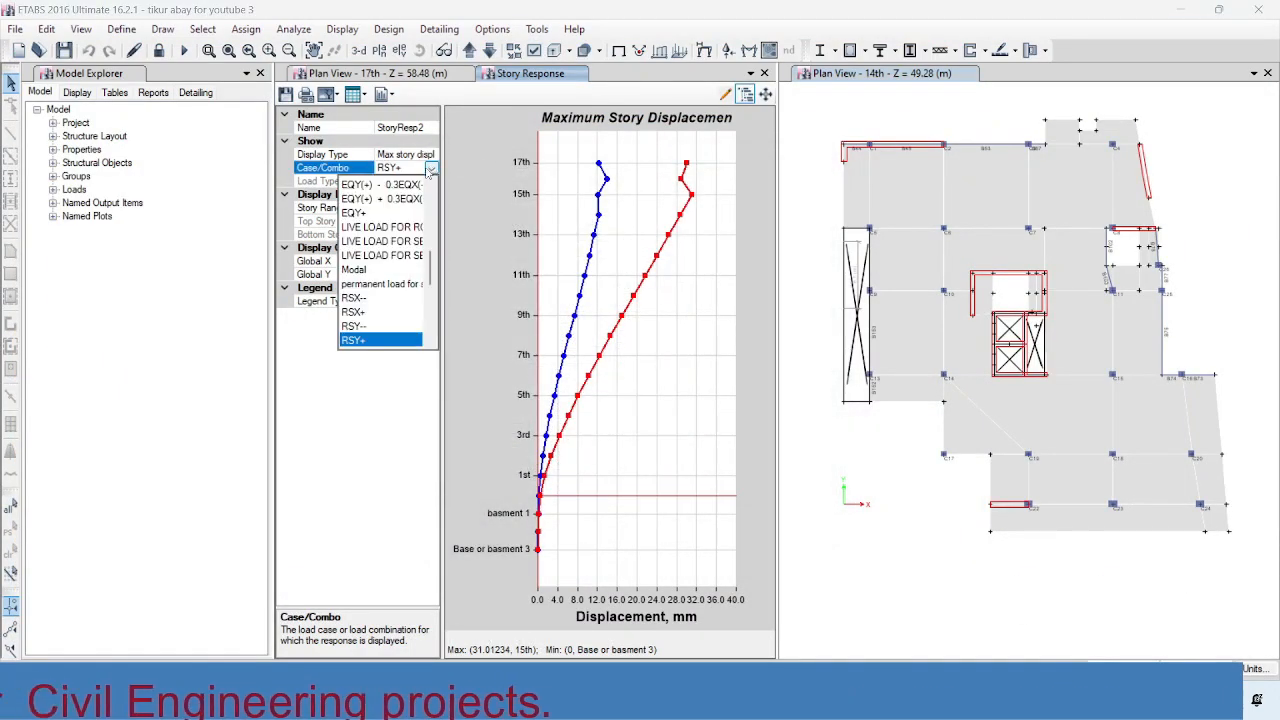
click(361, 328)
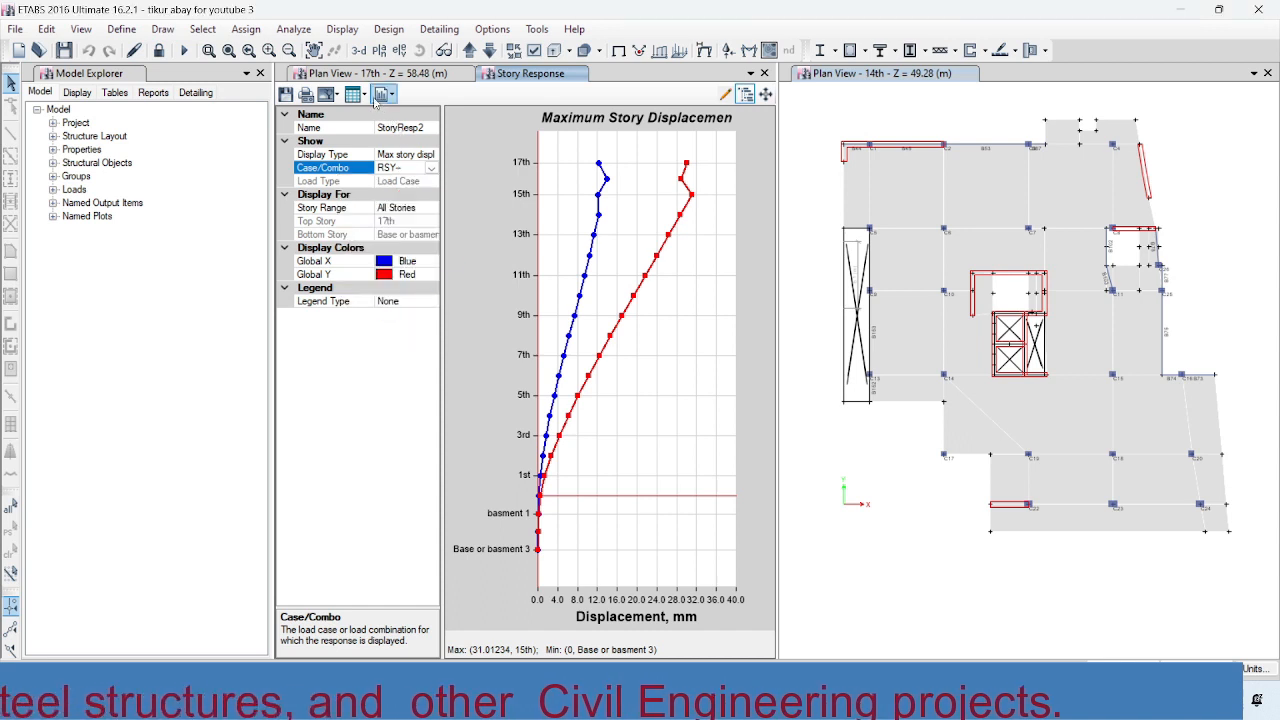
click(355, 94)
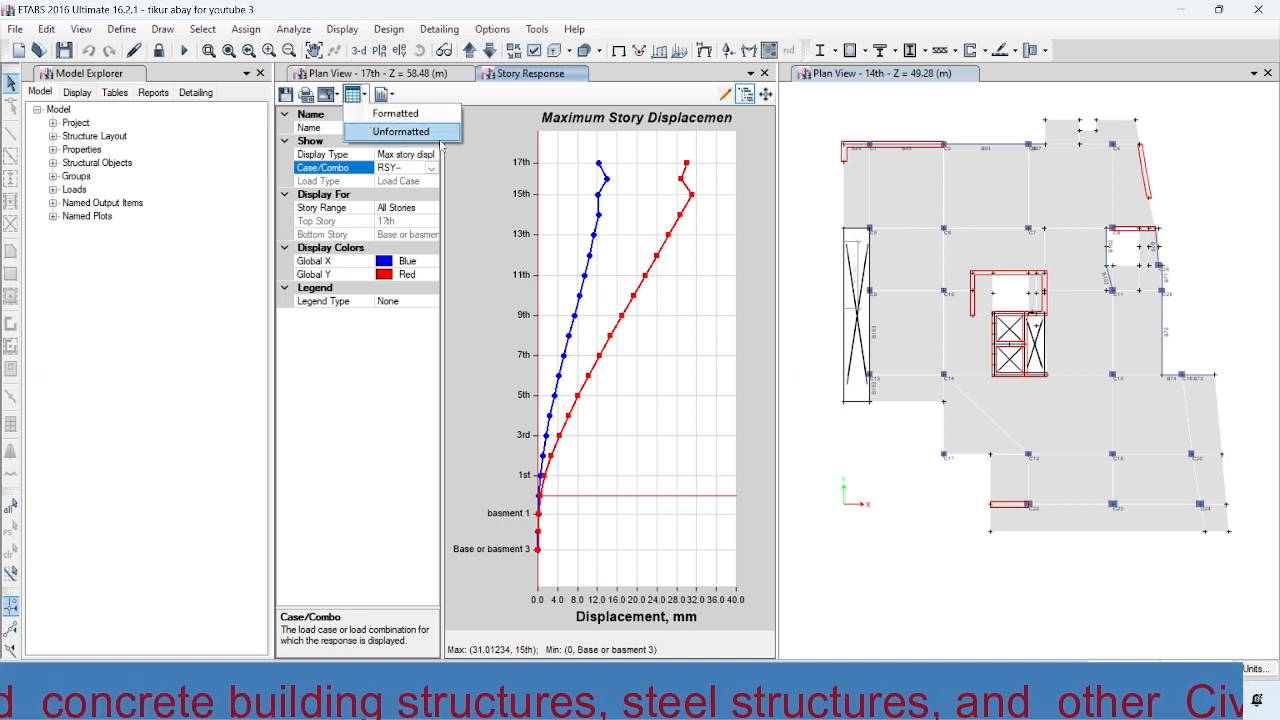
Step: Change the story response display type to Diaph CM displ and its load case to RSX+
click(420, 155)
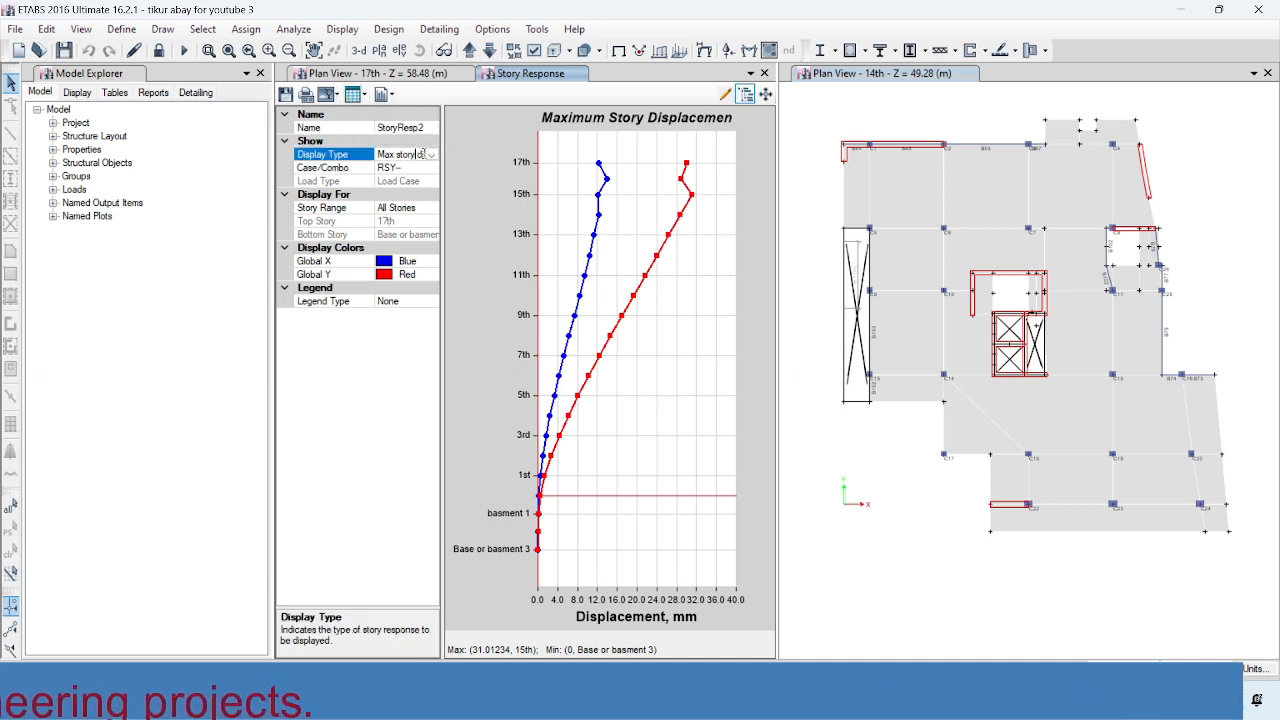
click(431, 155)
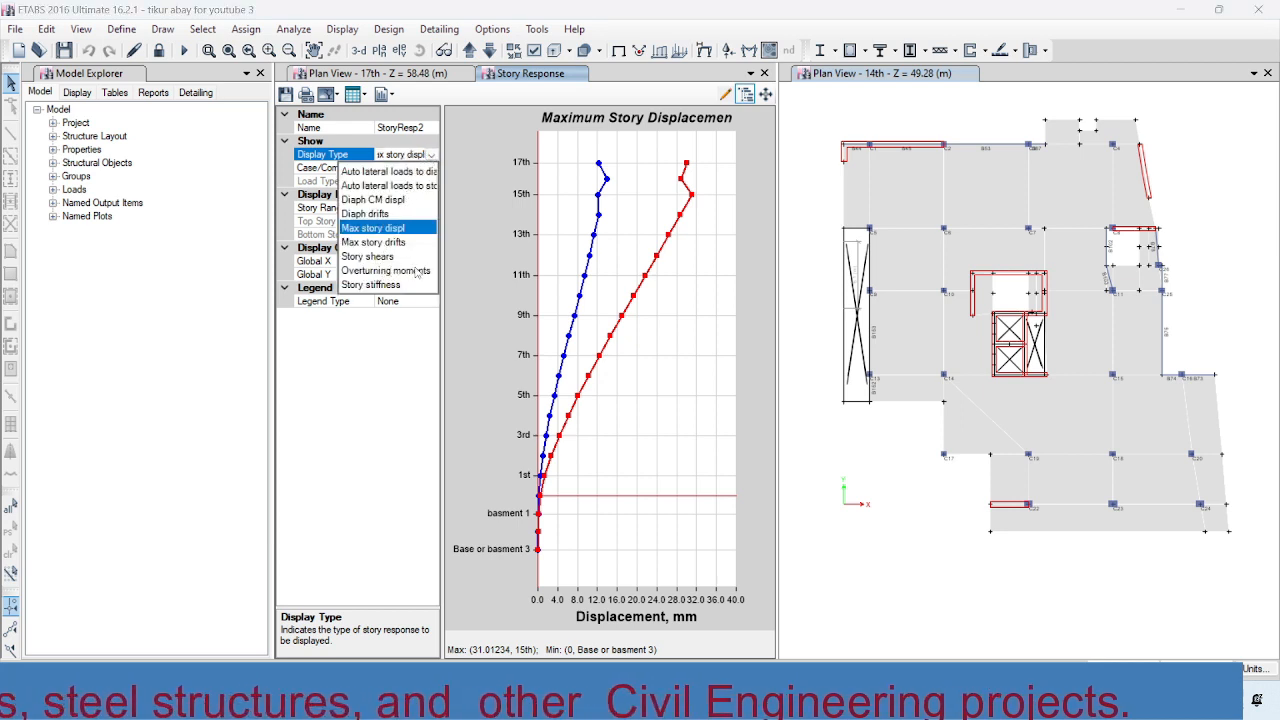
click(374, 199)
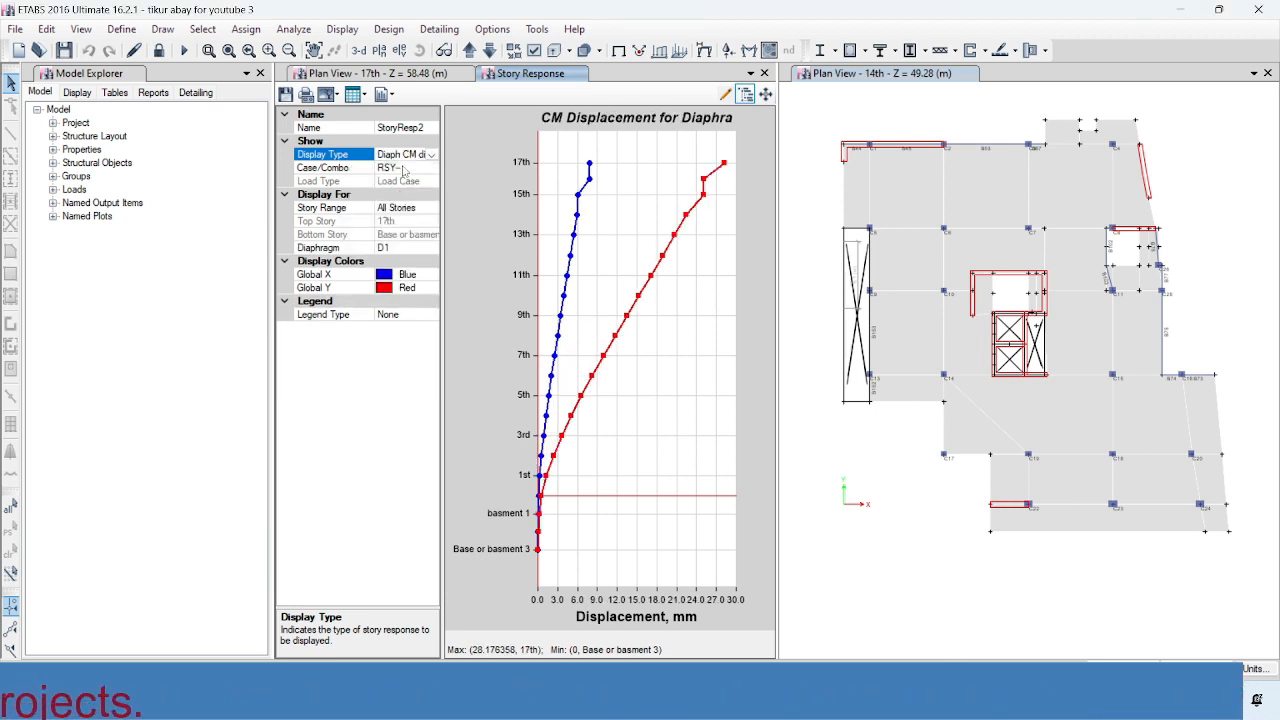
click(432, 170)
click(431, 168)
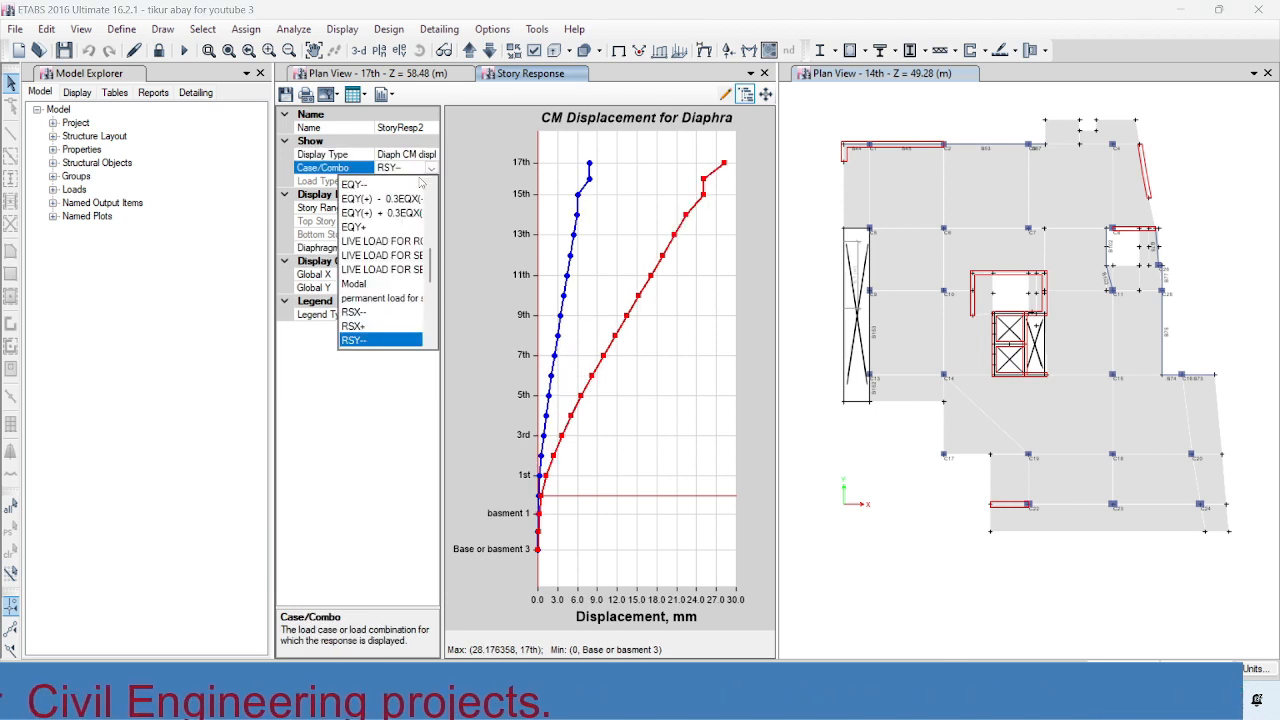
click(363, 327)
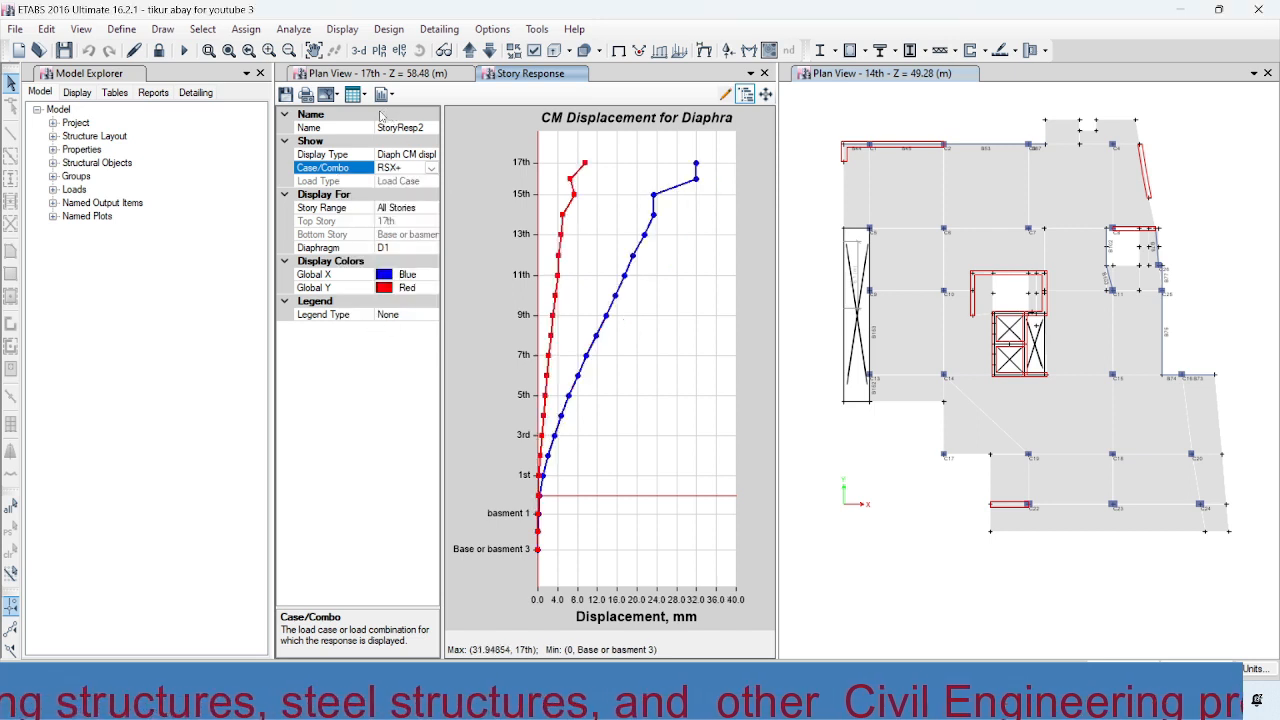
Step: Show the RSX+ diaphragm CM displacements as a formatted table and copy the full X-Dir column
click(356, 94)
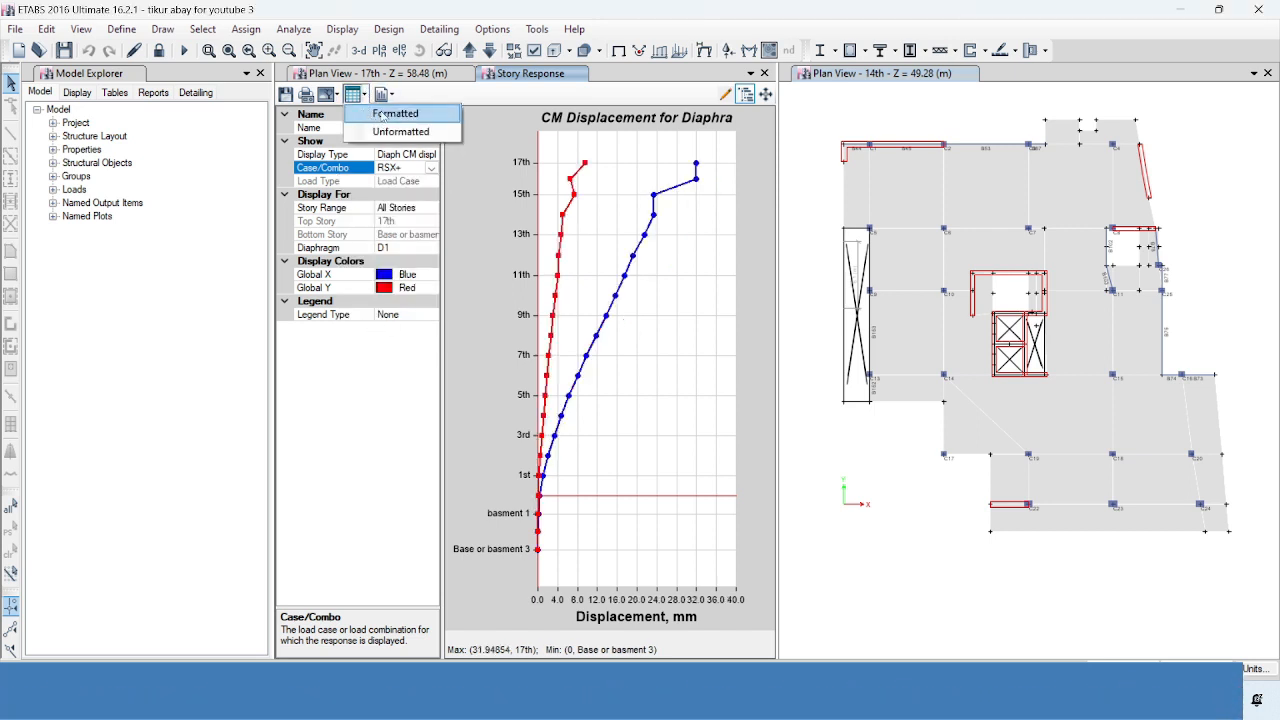
click(383, 116)
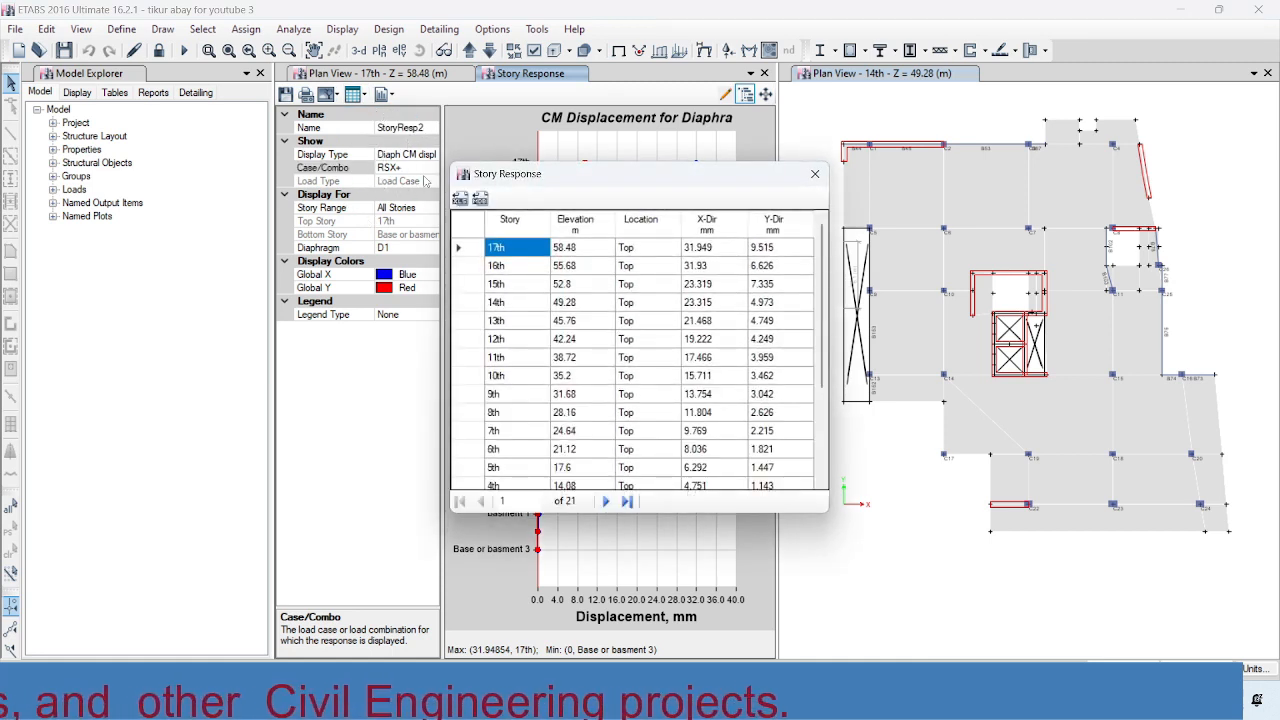
drag(725, 255, 713, 481)
key(ctrl+c)
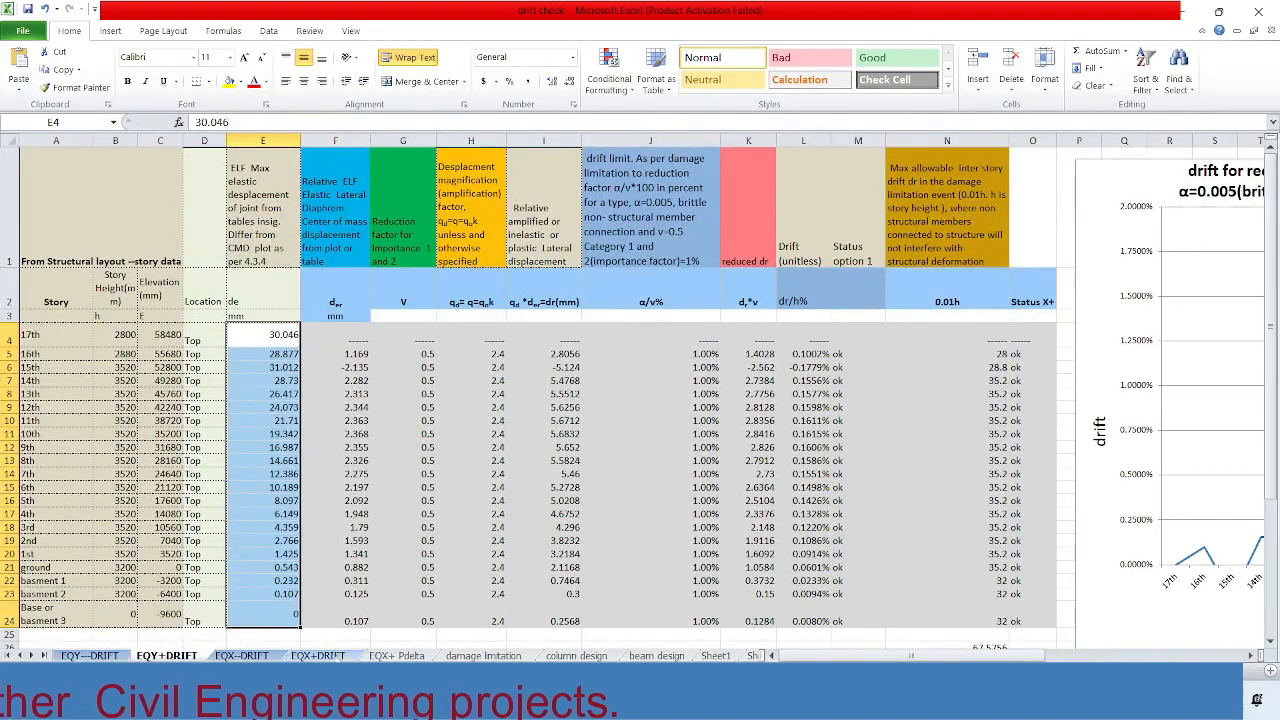
Step: In Excel, paste the X displacements into the EQX+DRIFT sheet's de column from E4, and return to ETABS
click(318, 655)
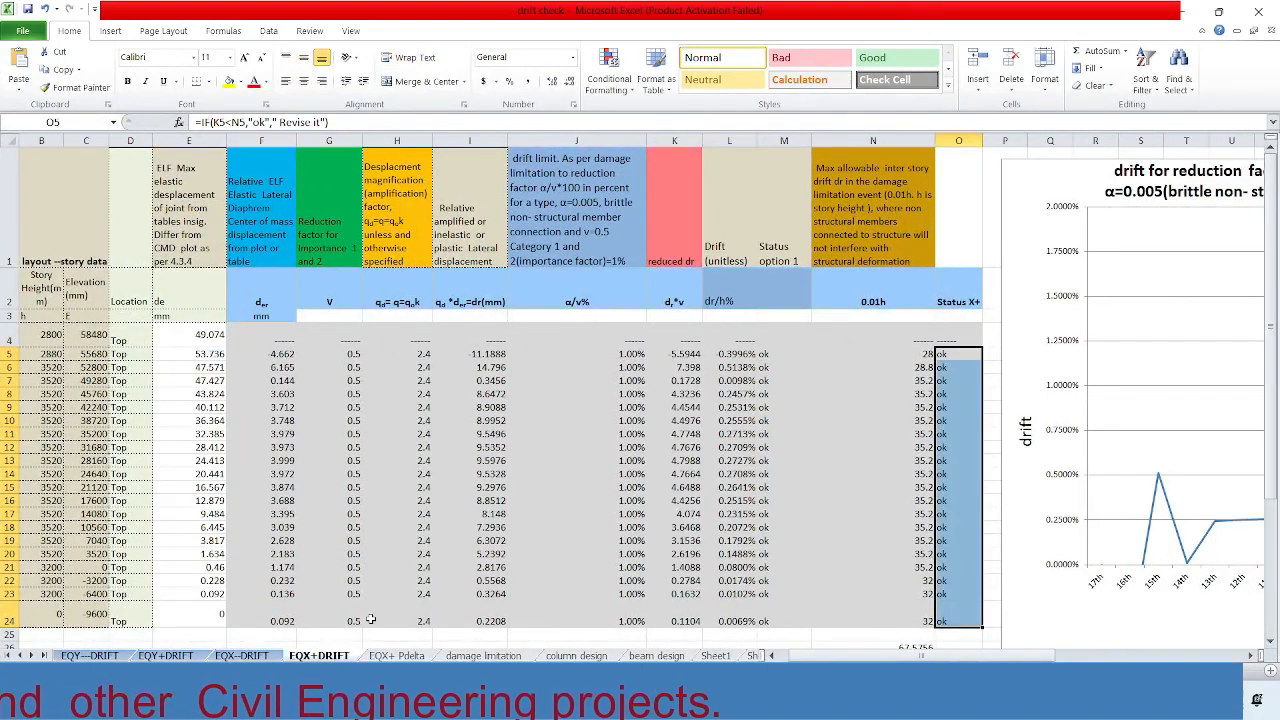
click(212, 335)
right_click(212, 335)
click(258, 403)
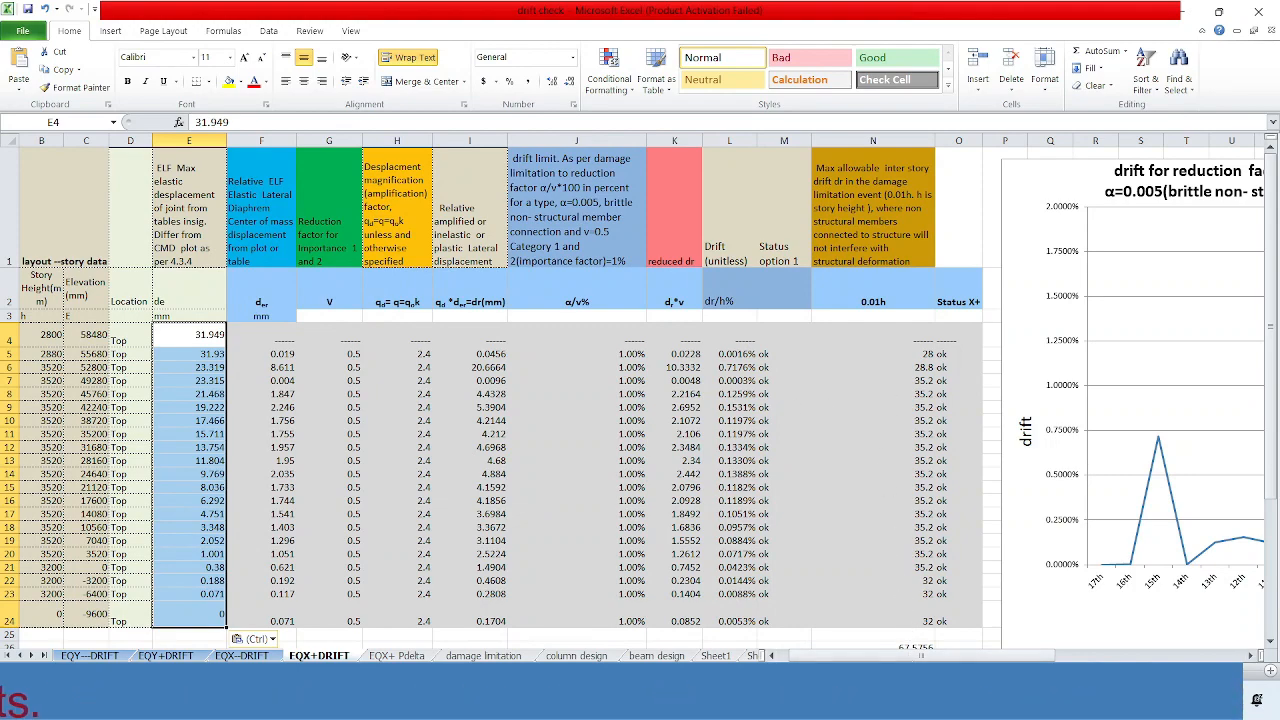
key(alt+Tab)
Step: Close the RSX+ diaphragm displacement table and set the story response load case to RSX--
click(815, 174)
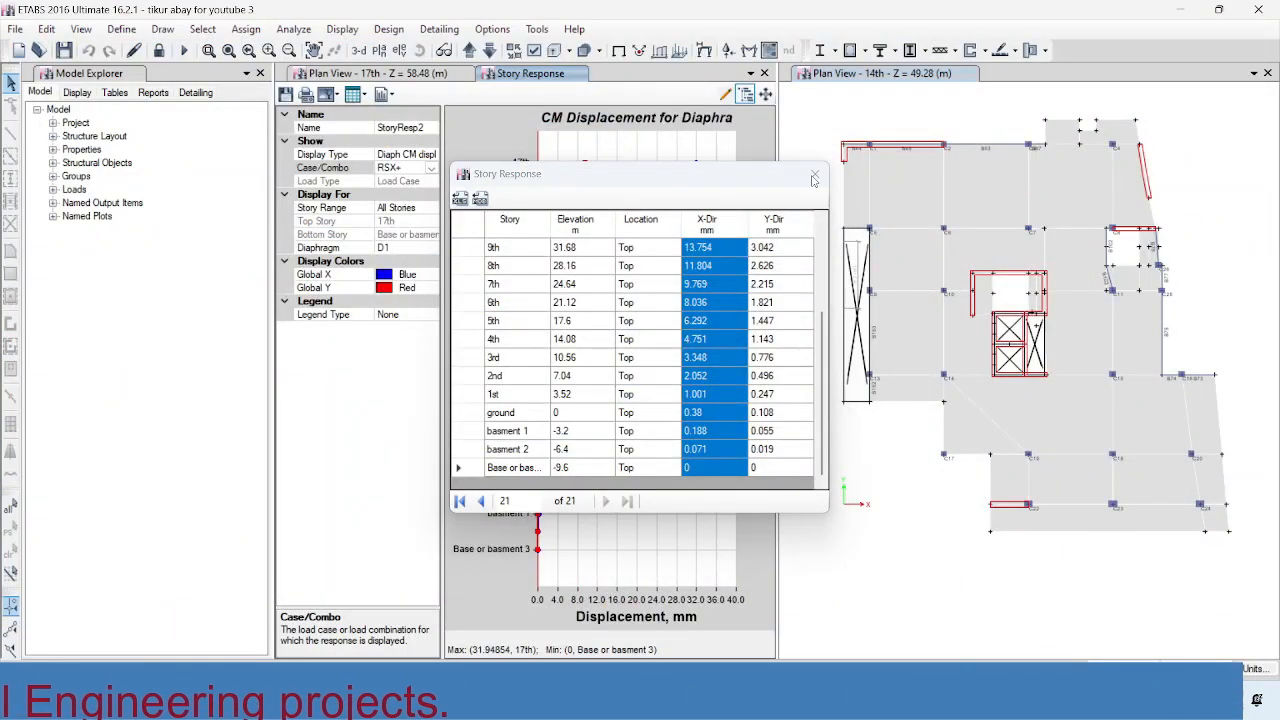
click(432, 168)
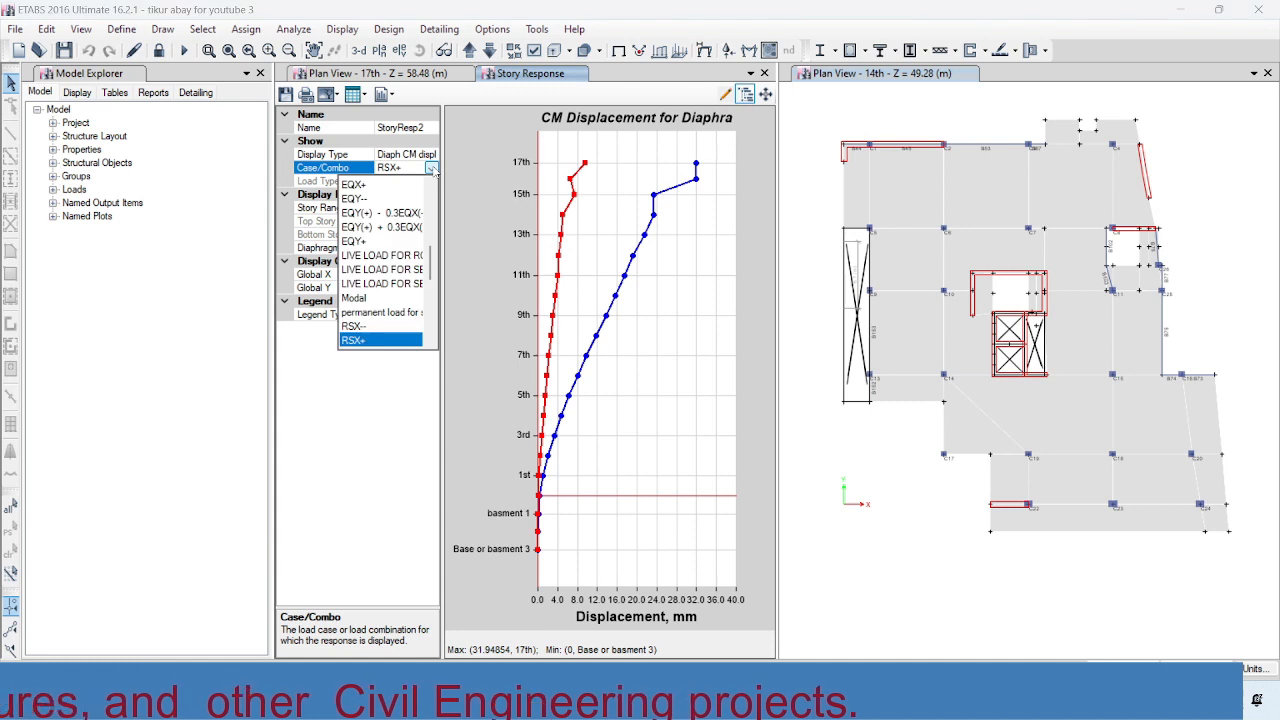
click(364, 326)
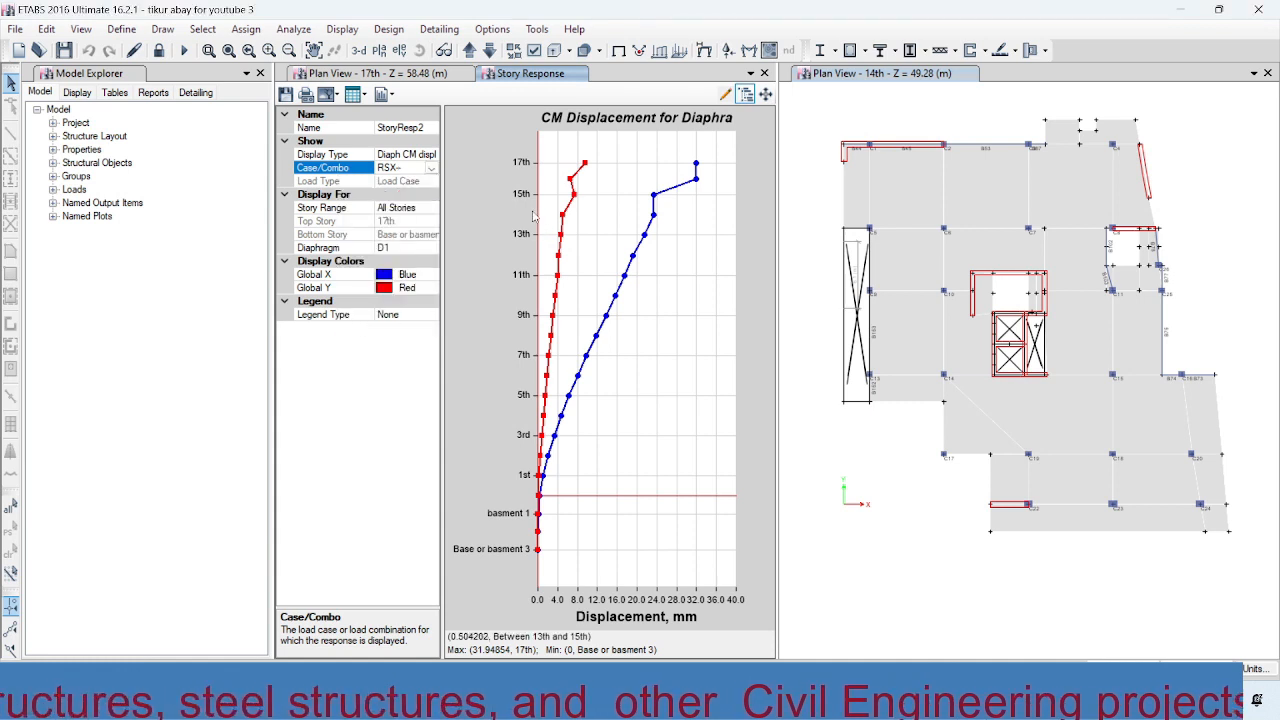
Step: Show the RSX-- diaphragm CM displacements as a table, copy the full X-Dir column and switch to Excel
click(364, 94)
click(400, 102)
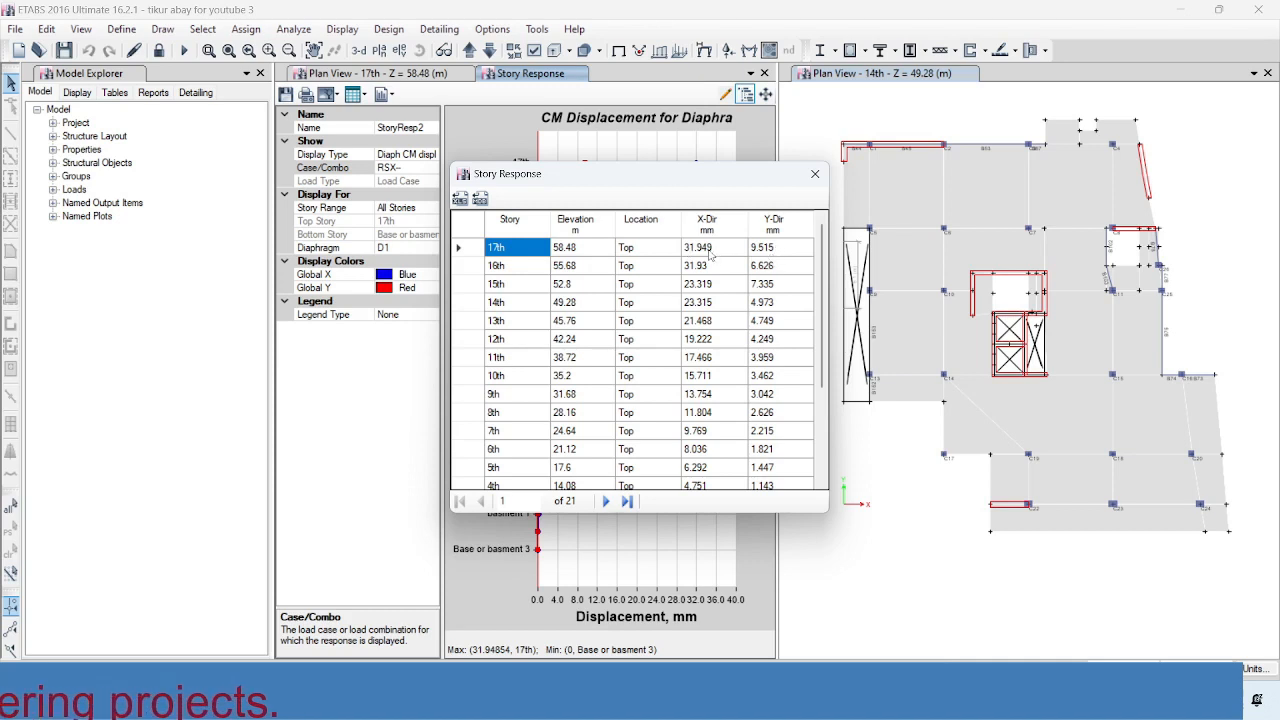
drag(709, 253, 723, 537)
key(ctrl+c)
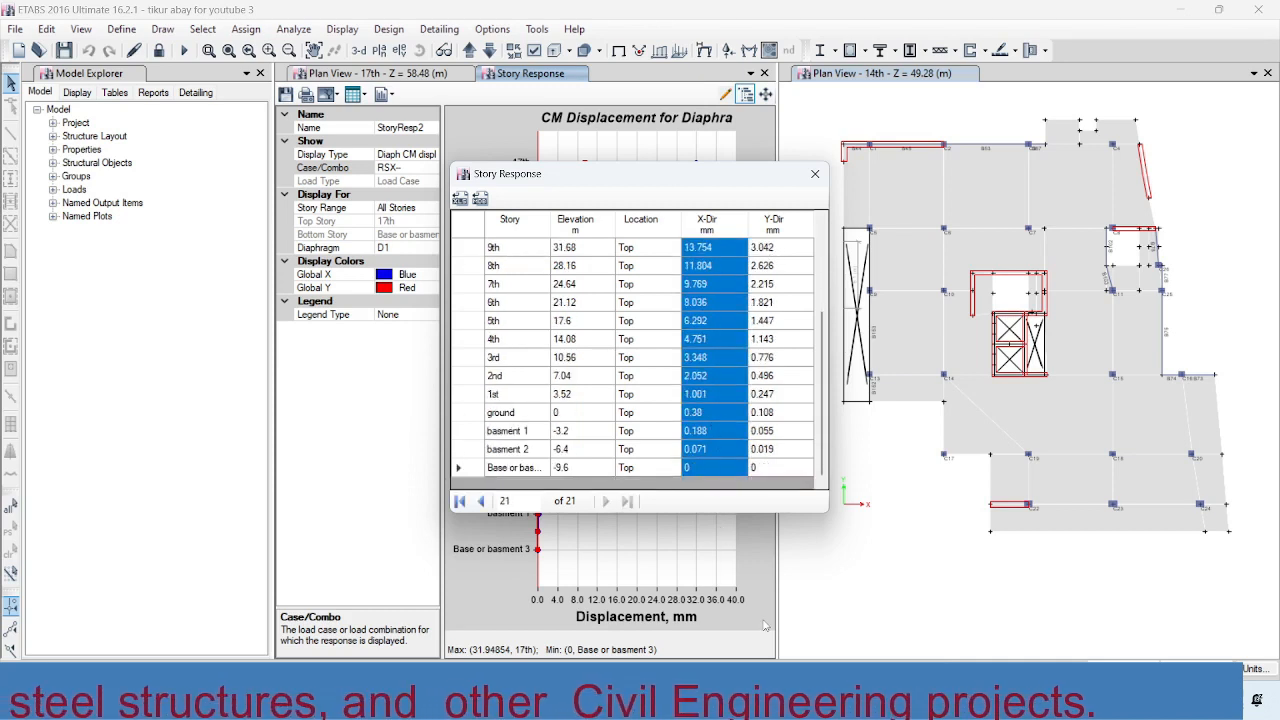
key(alt+Tab)
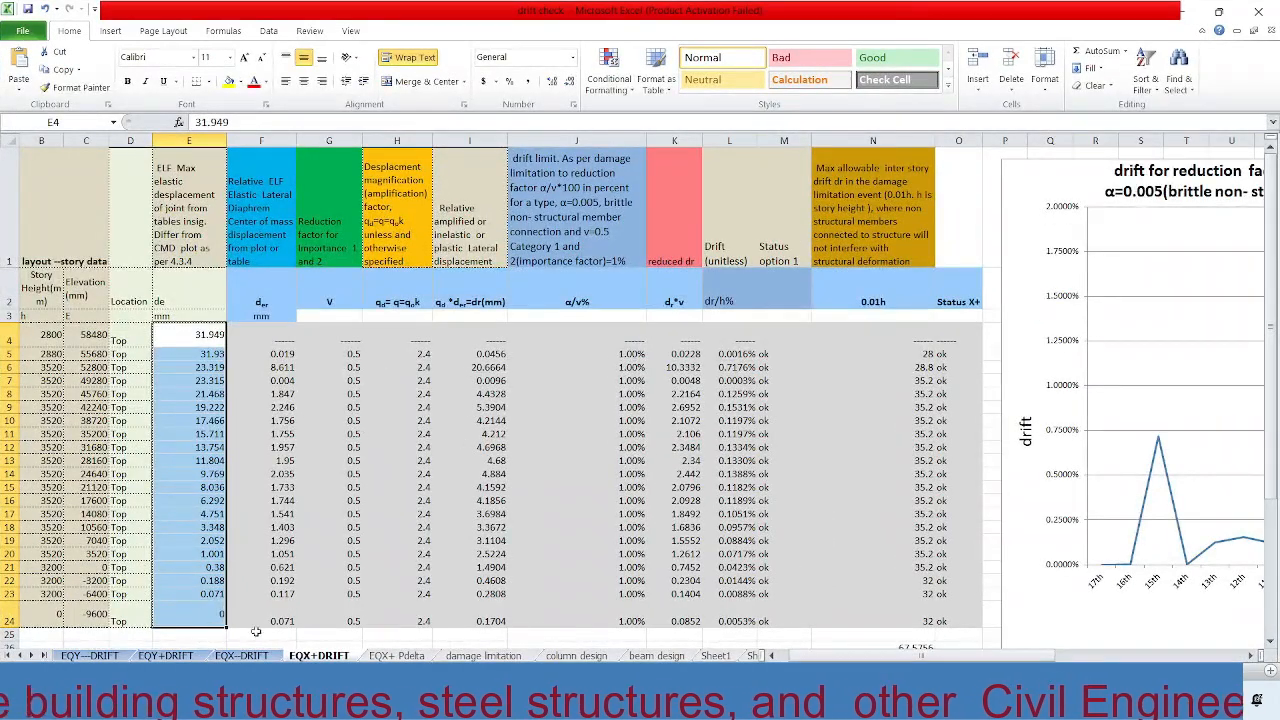
Step: Paste the X displacements into the EQX--DRIFT sheet's de column from E4, review the drift results, and return to ETABS
key(ctrl+Page_Up)
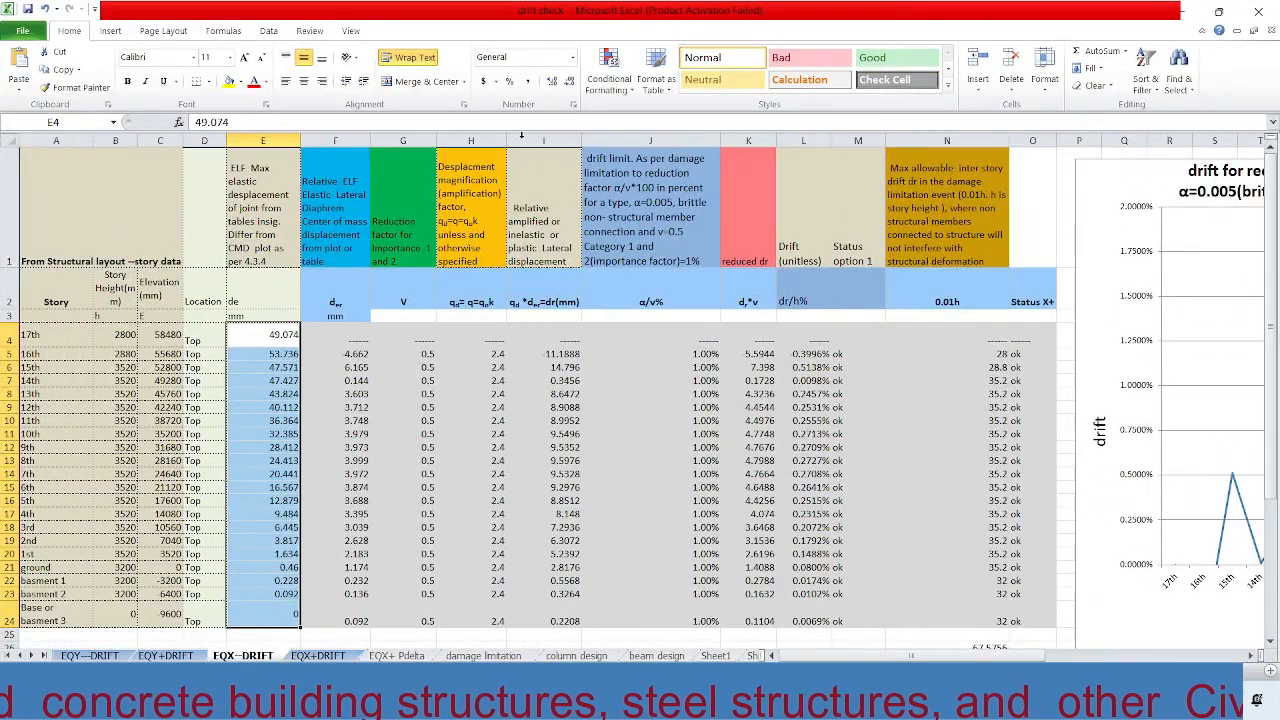
click(270, 337)
right_click(272, 337)
click(304, 399)
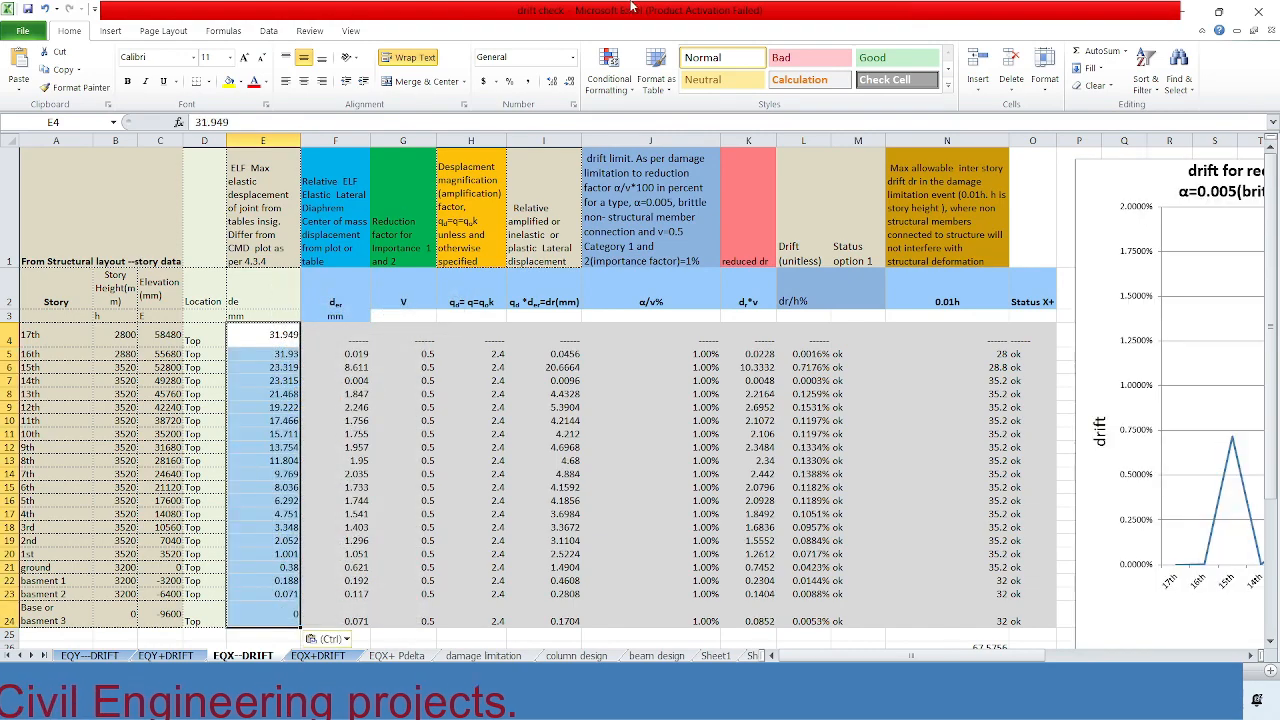
scroll(714, 520, down, 1)
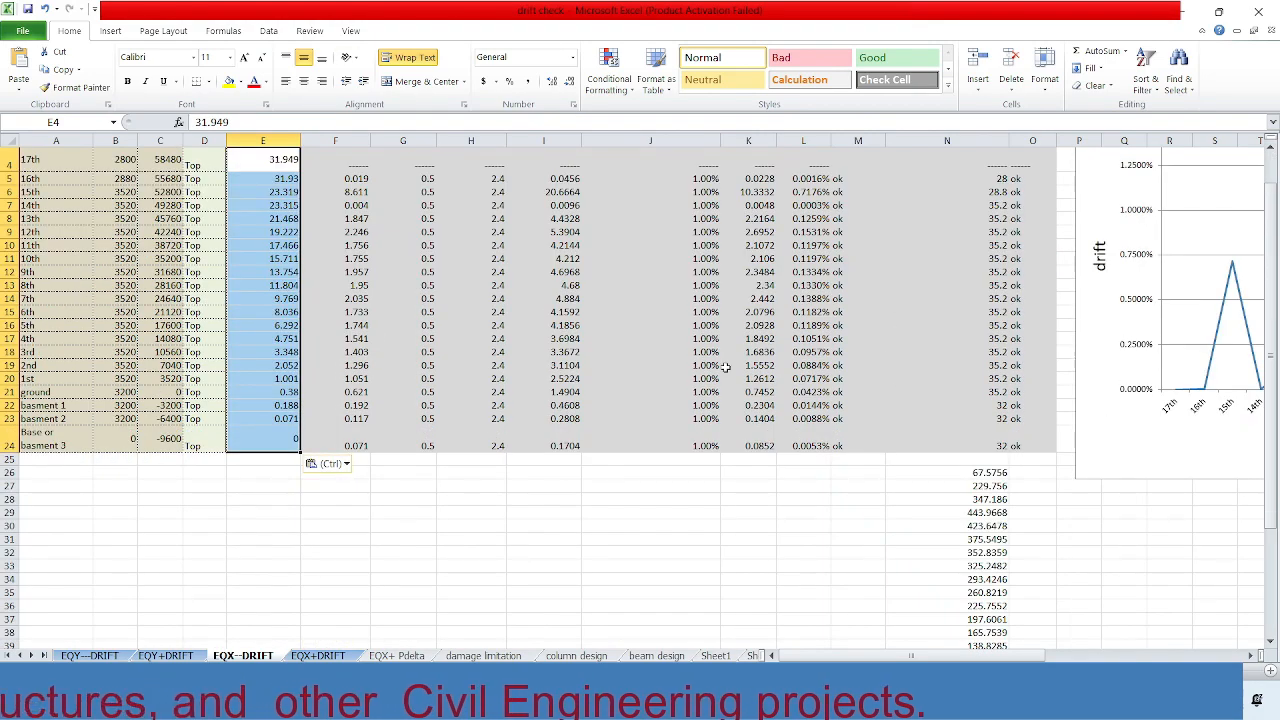
scroll(725, 368, up, 1)
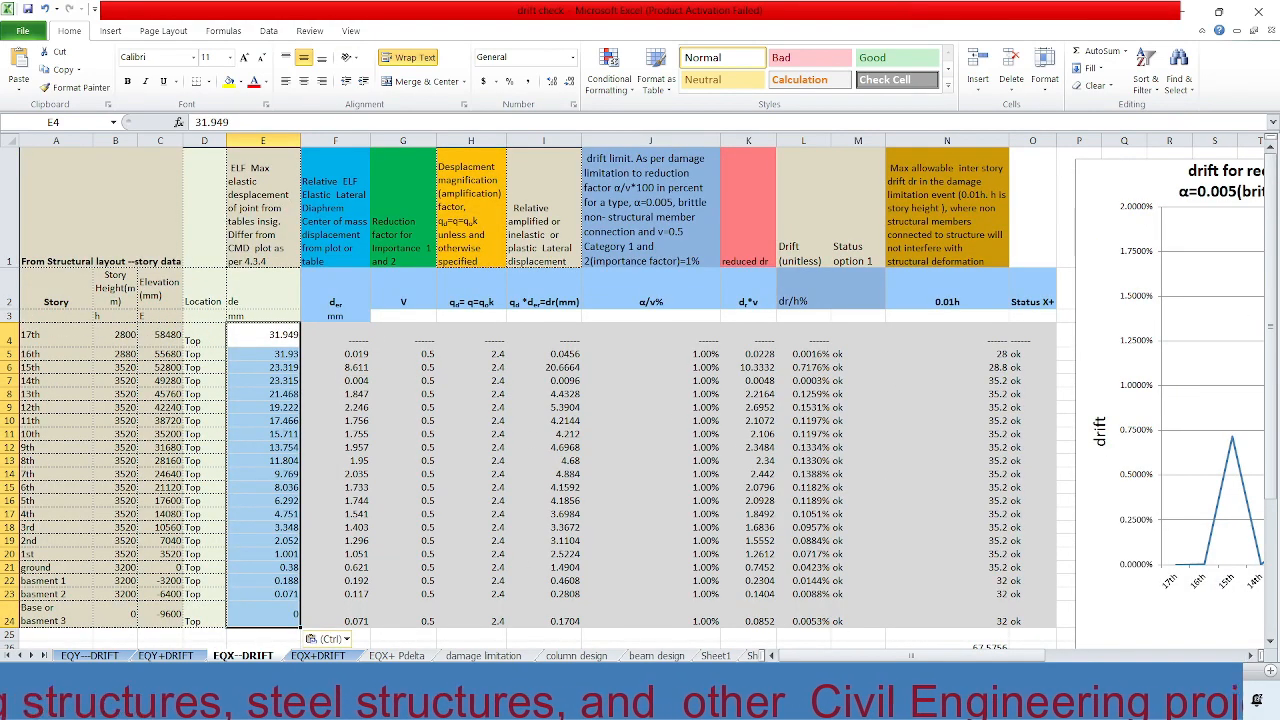
key(alt+Tab)
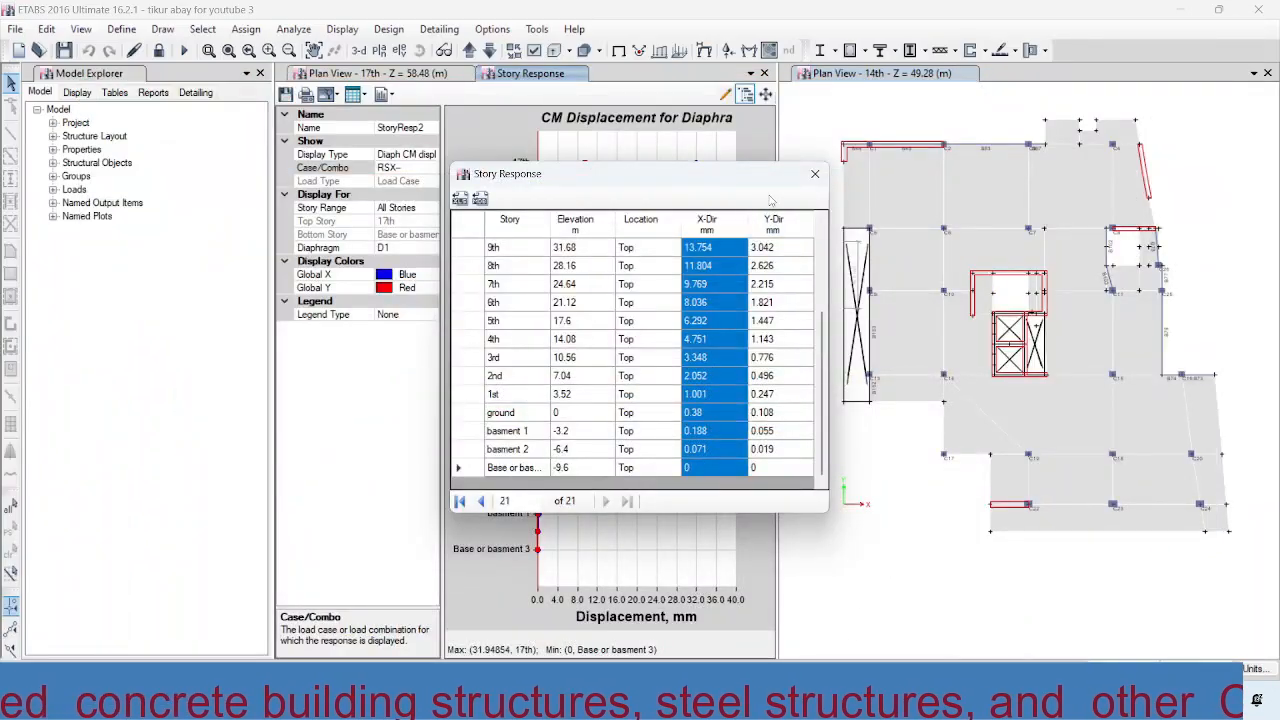
Step: Close the RSX-- diaphragm displacement table and set the story response load case to RSY+
click(815, 174)
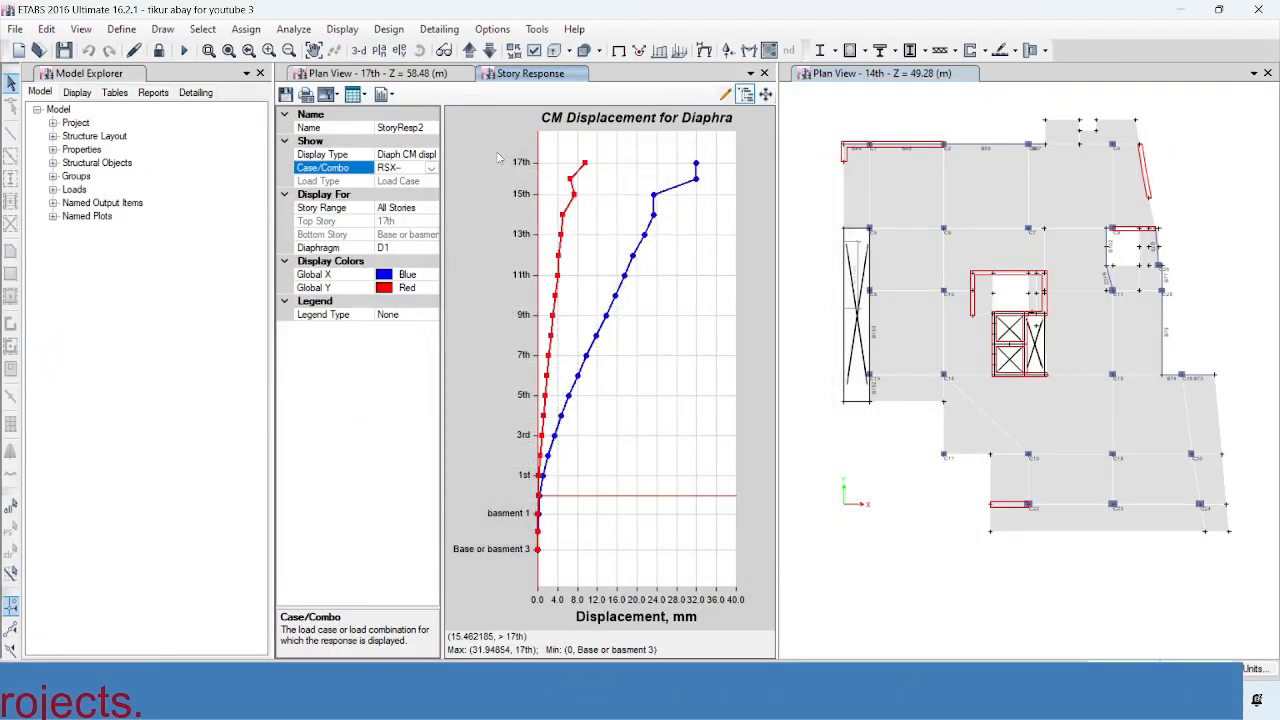
click(431, 168)
scroll(376, 337, down, 1)
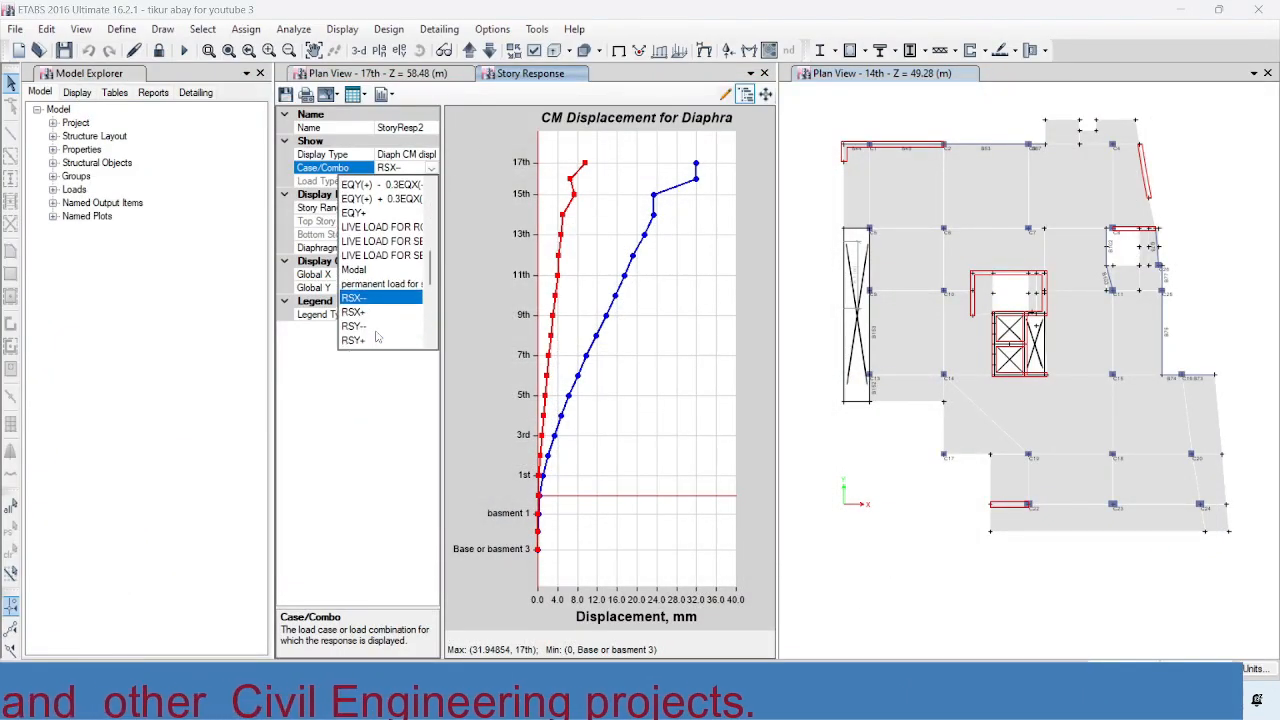
click(366, 341)
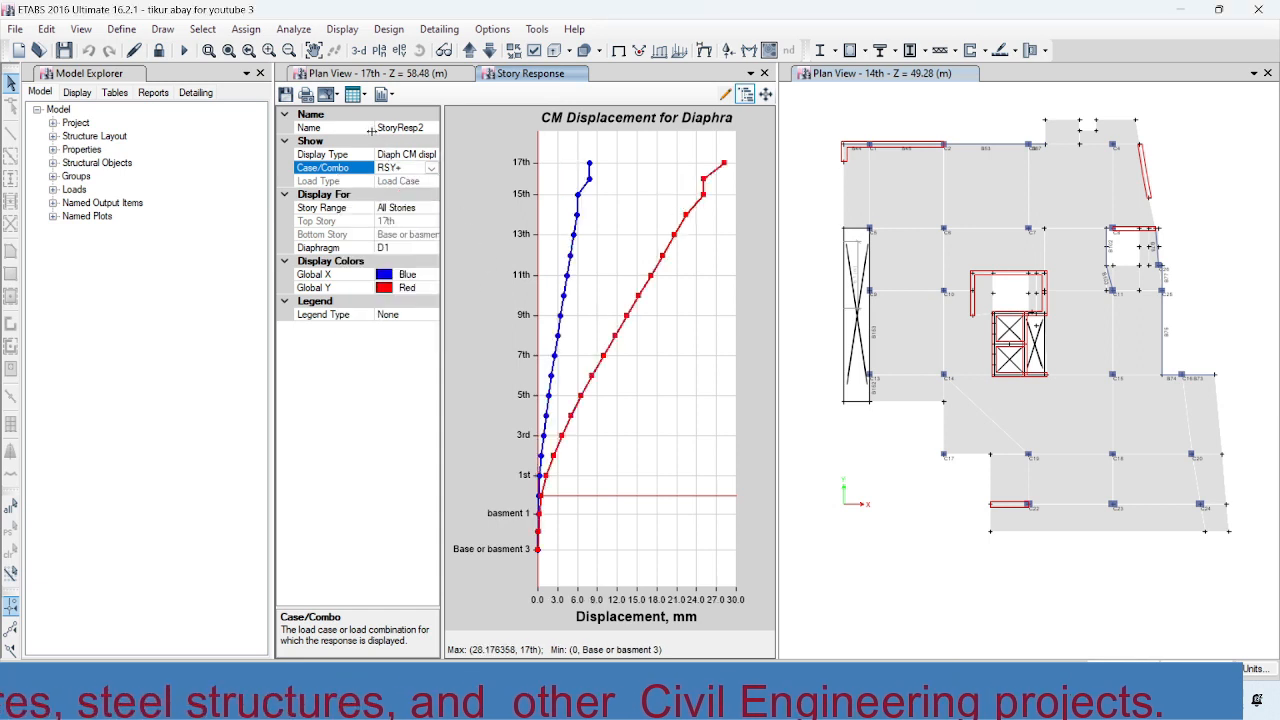
Step: Show the RSY+ diaphragm CM displacements as a table, copy the full Y-Dir column and switch to Excel
click(364, 94)
click(366, 114)
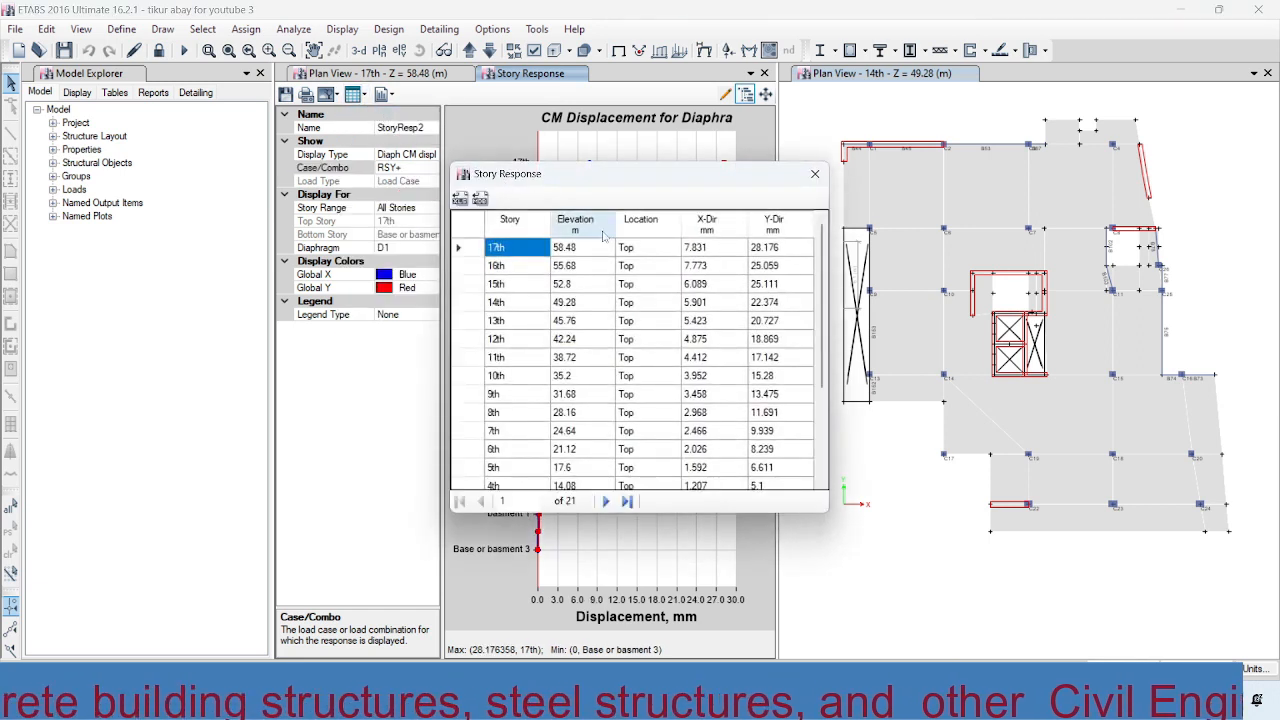
drag(778, 252, 777, 515)
key(ctrl+c)
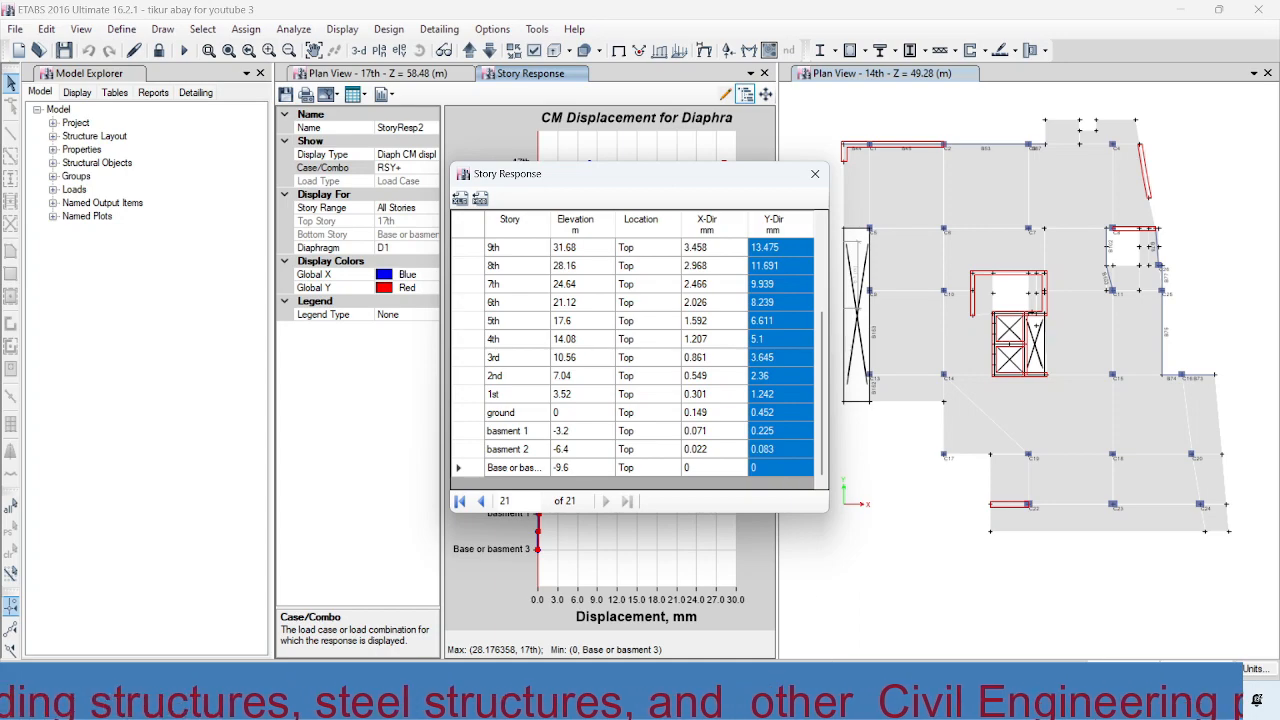
key(alt+Tab)
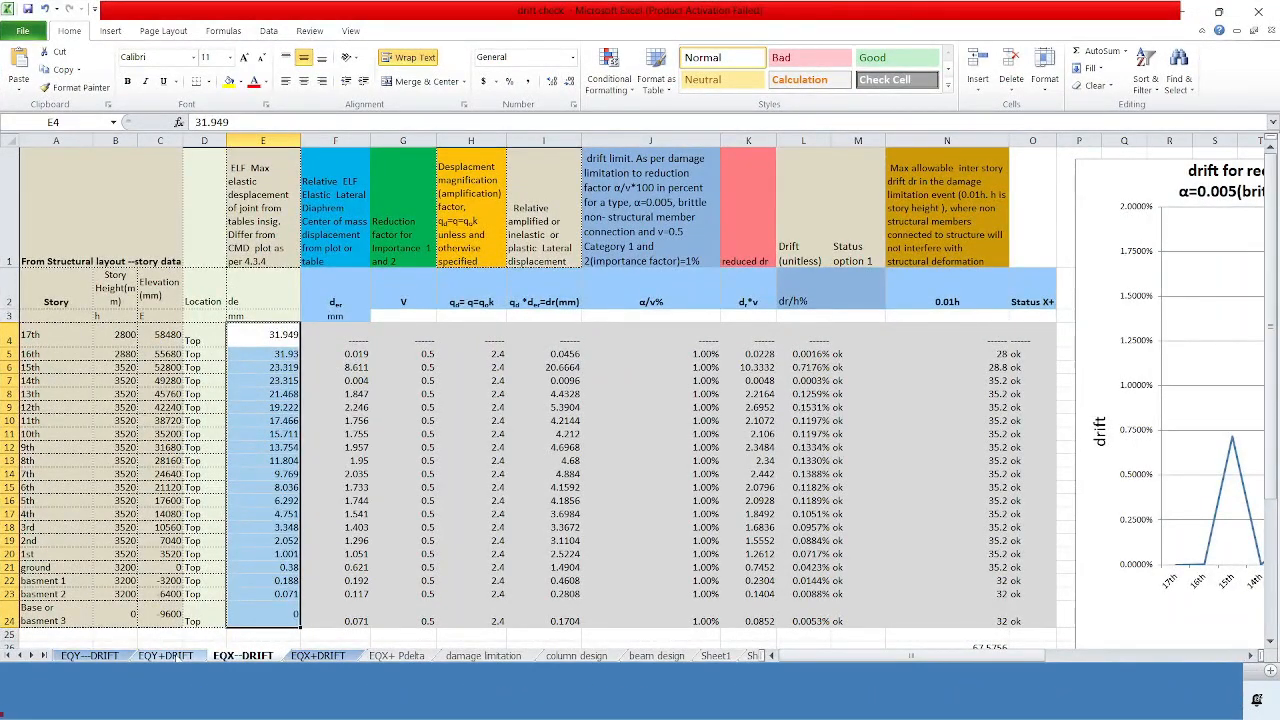
Step: Paste the Y displacements into the EQY+DRIFT sheet's de column from E4, keeping source formatting, and return to ETABS
click(170, 656)
click(279, 339)
right_click(274, 331)
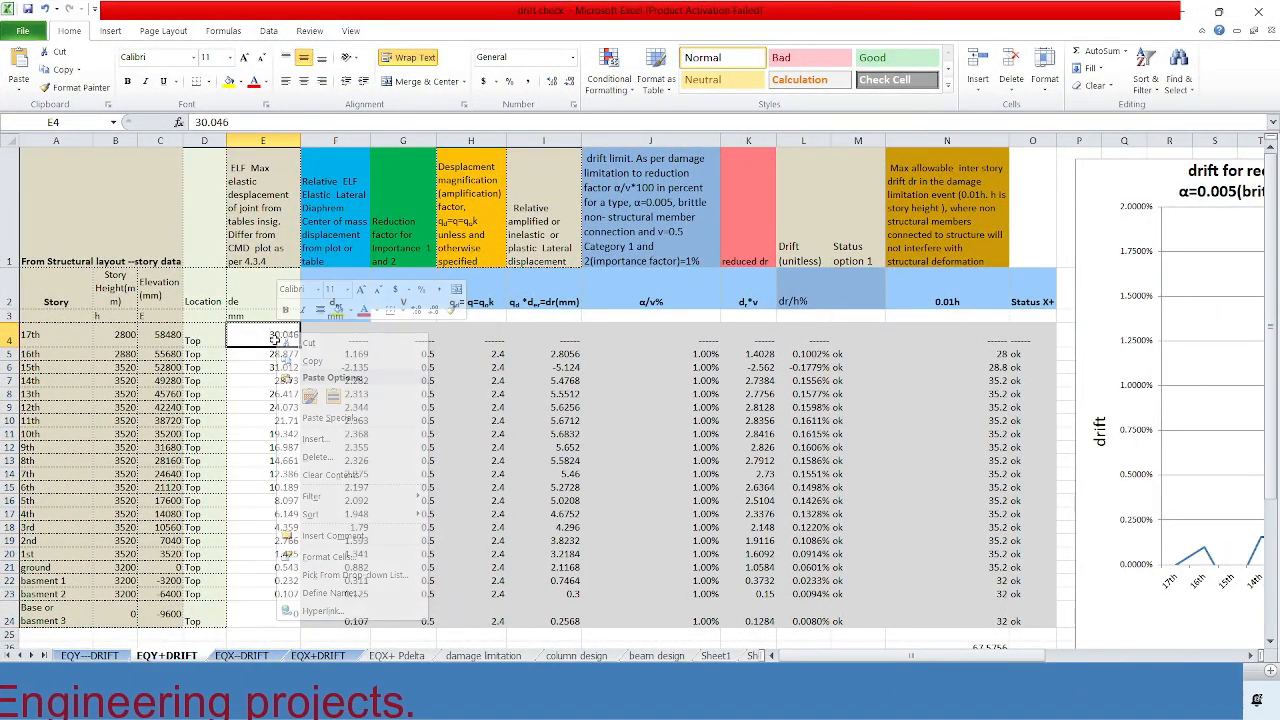
click(314, 384)
right_click(271, 338)
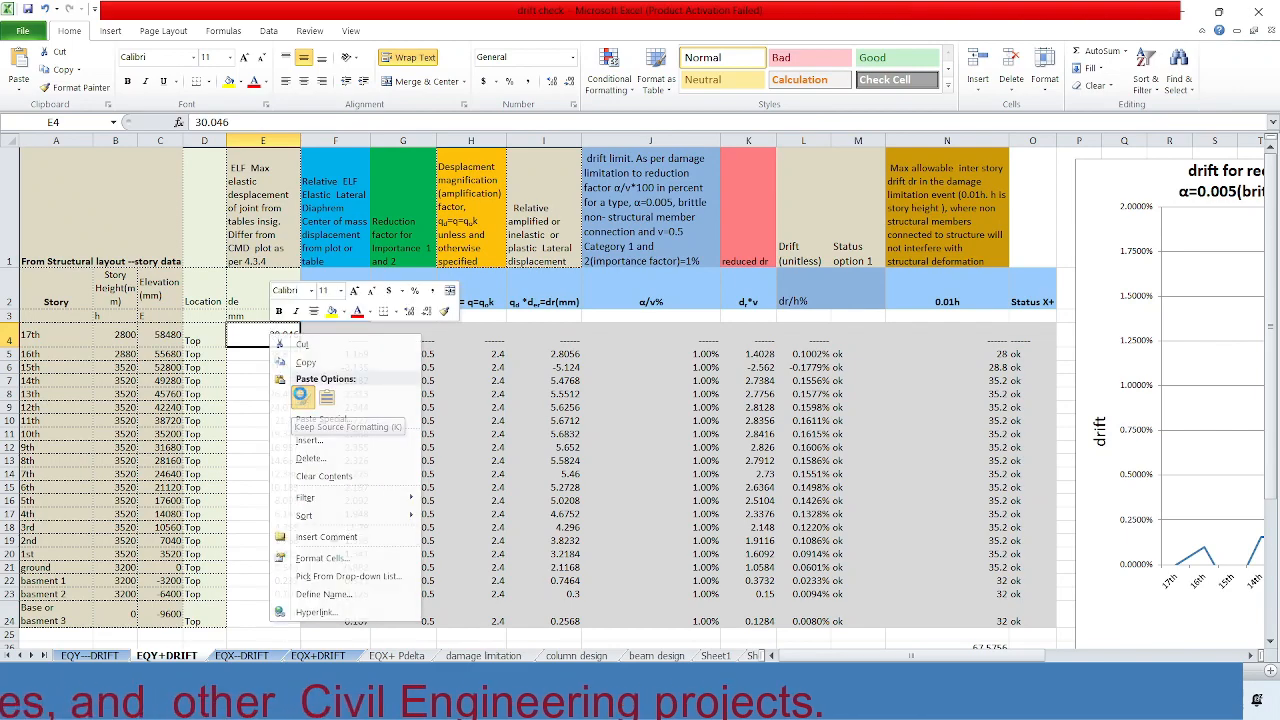
click(304, 398)
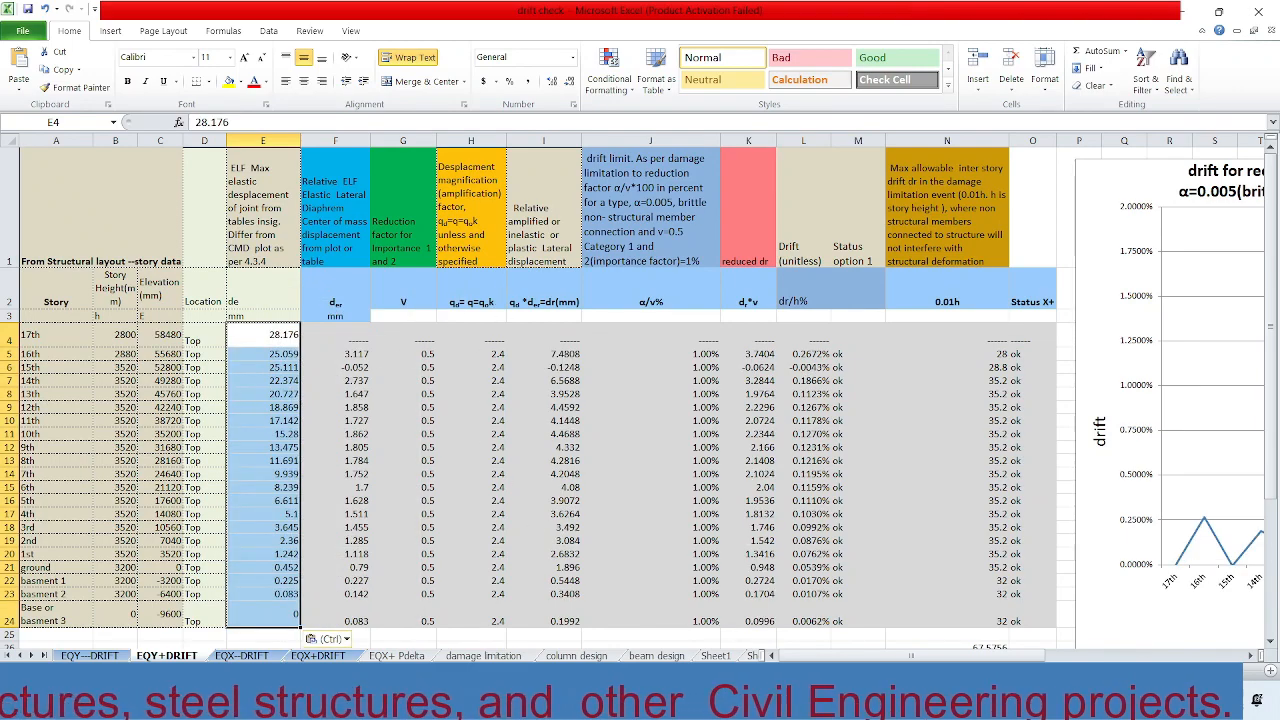
key(alt+Tab)
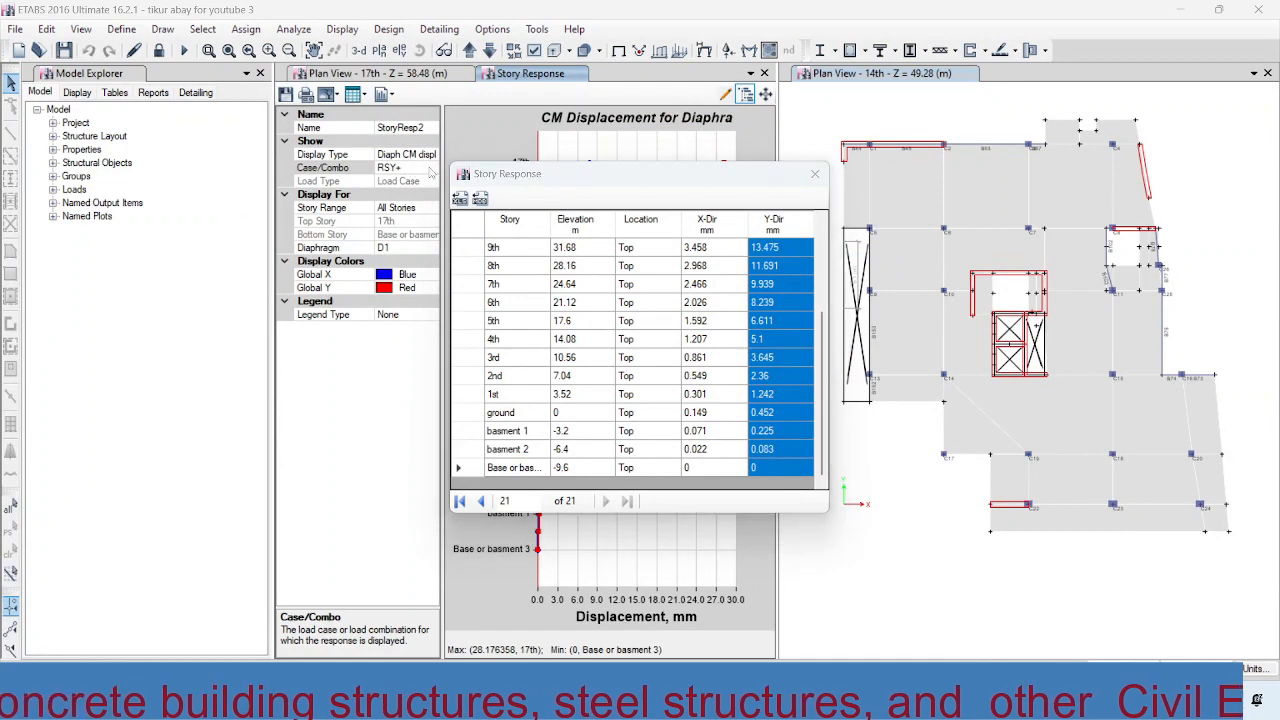
Step: Close the RSY+ diaphragm displacement table and set the story response load case to RSY--
click(816, 175)
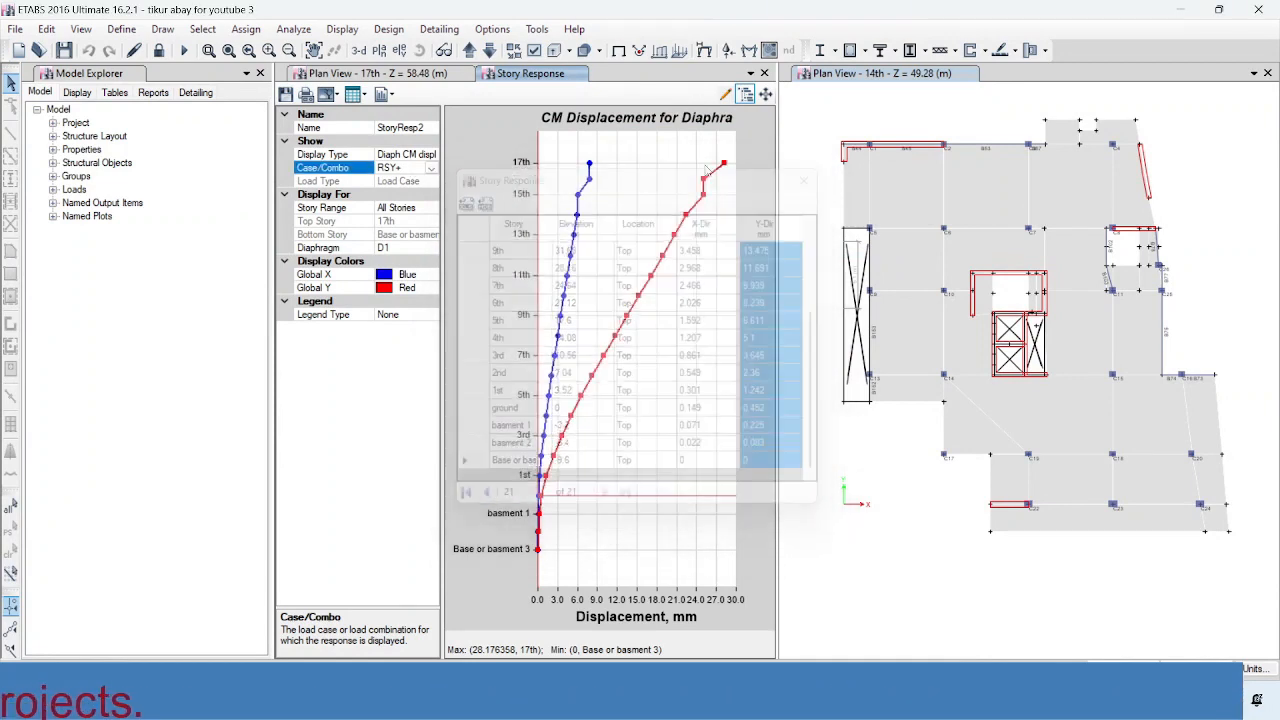
click(431, 168)
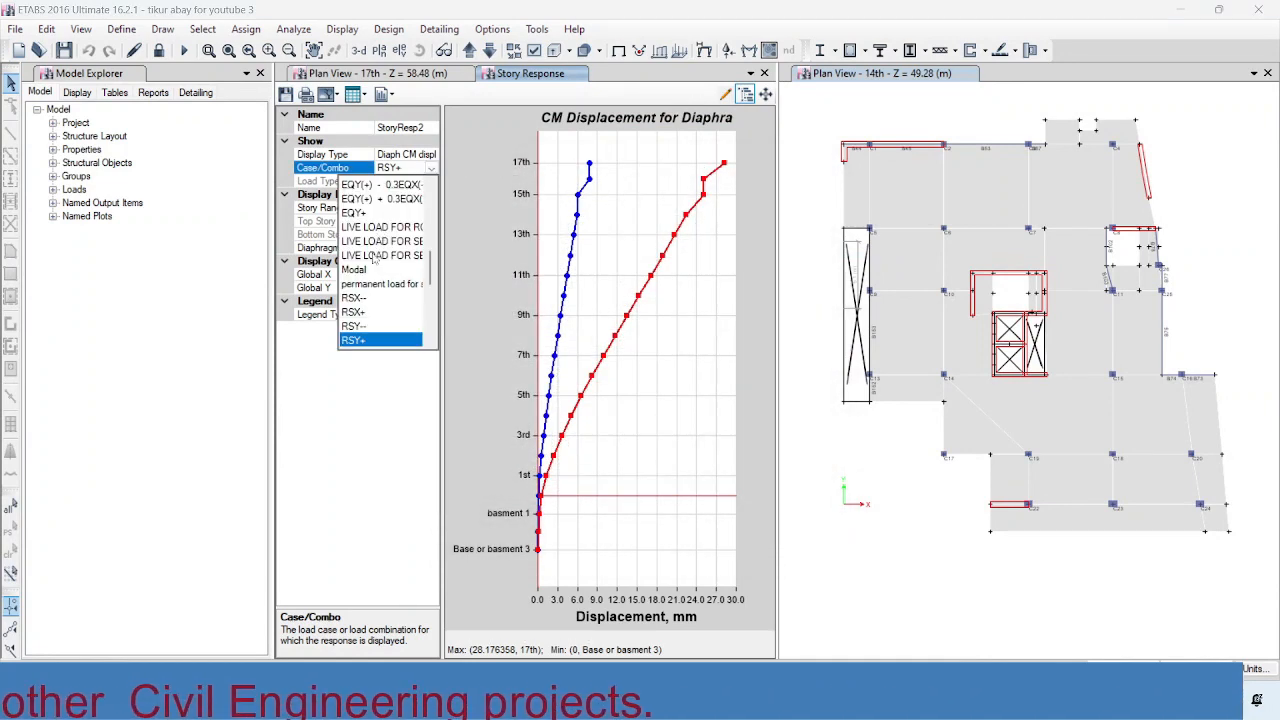
click(366, 327)
Step: Show the RSY-- diaphragm CM displacements as a formatted table, copy the full Y-Dir column and switch to Excel
click(366, 94)
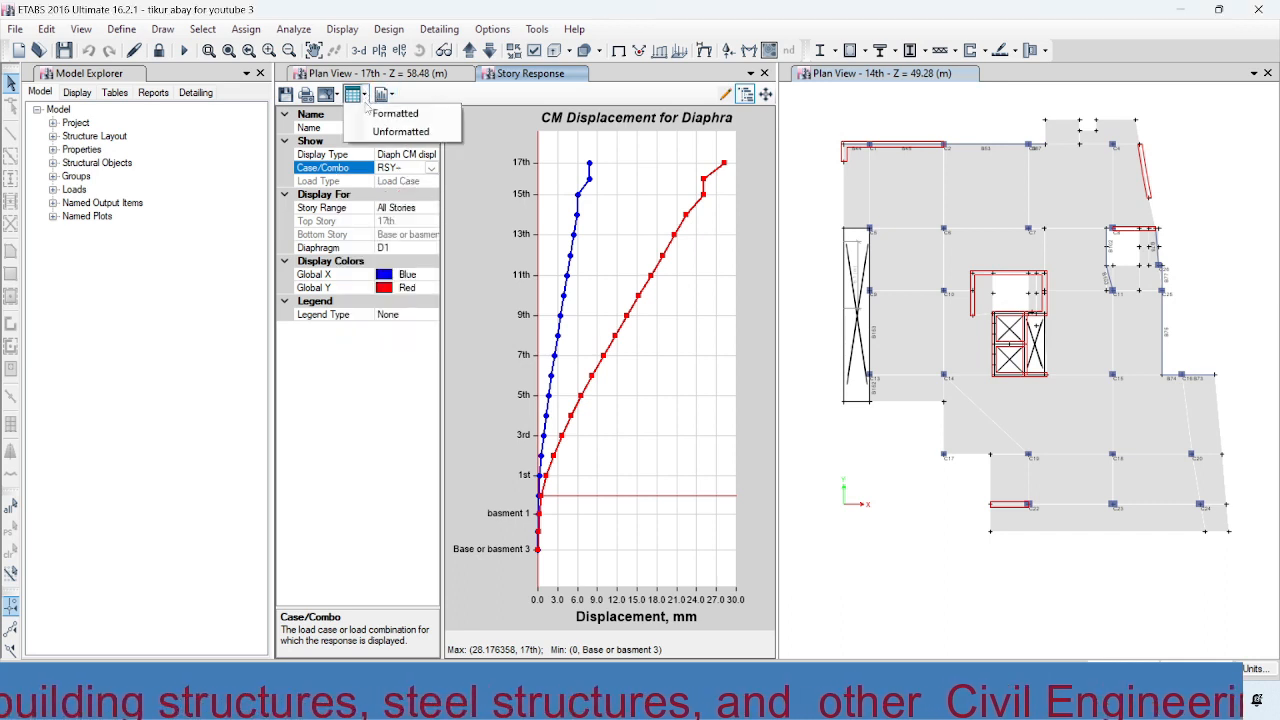
click(395, 108)
drag(760, 247, 773, 541)
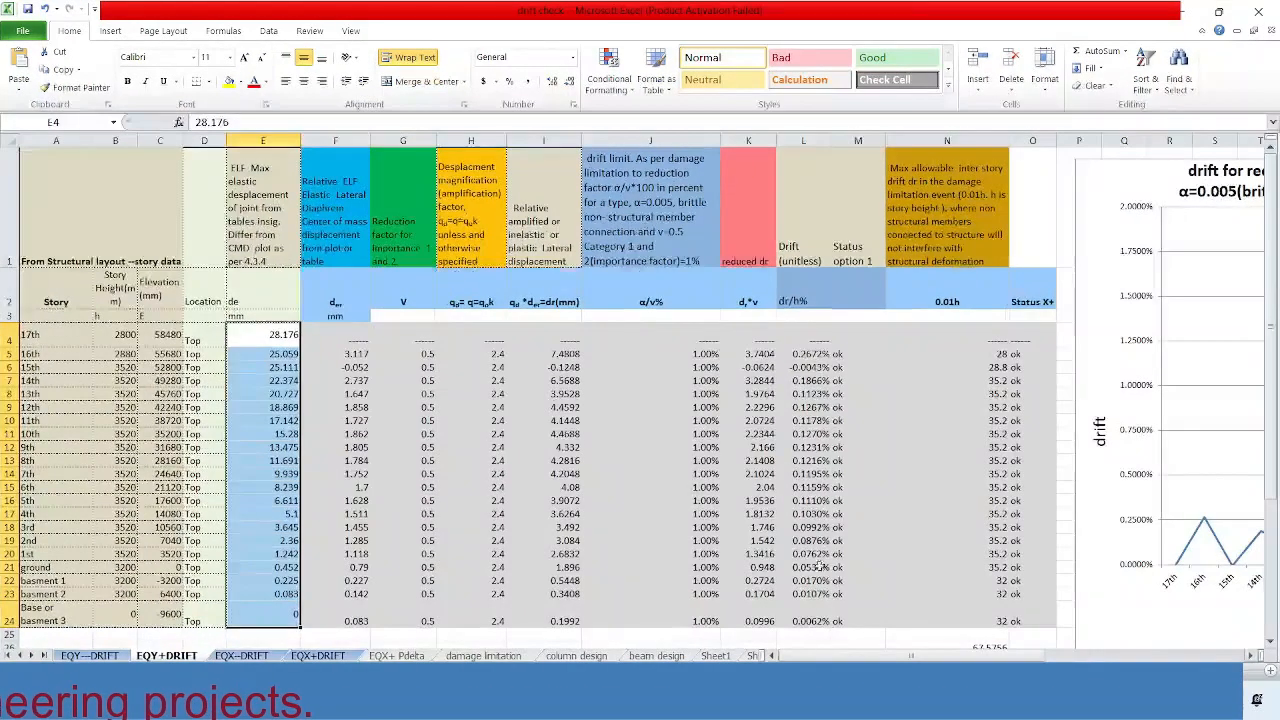
Step: Paste the Y displacements into the EQY--DRIFT sheet's de column from E4 and review the drift results
click(91, 656)
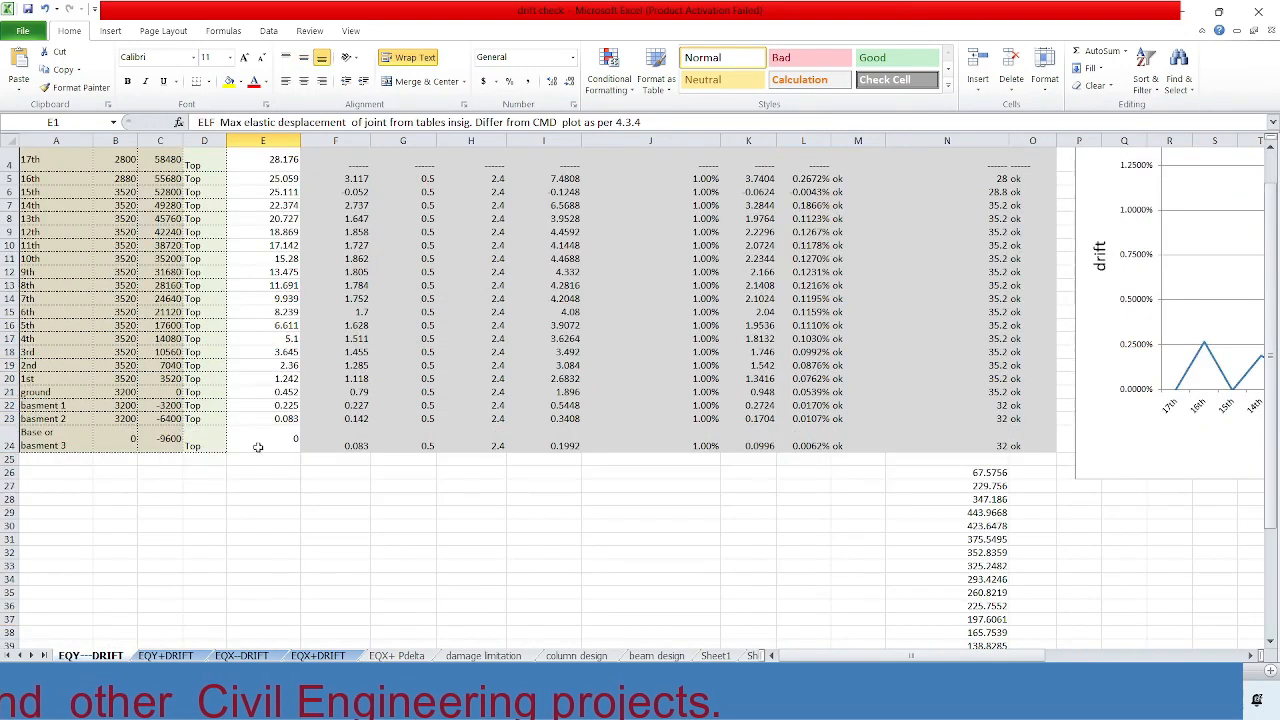
click(272, 163)
scroll(274, 300, up, 1)
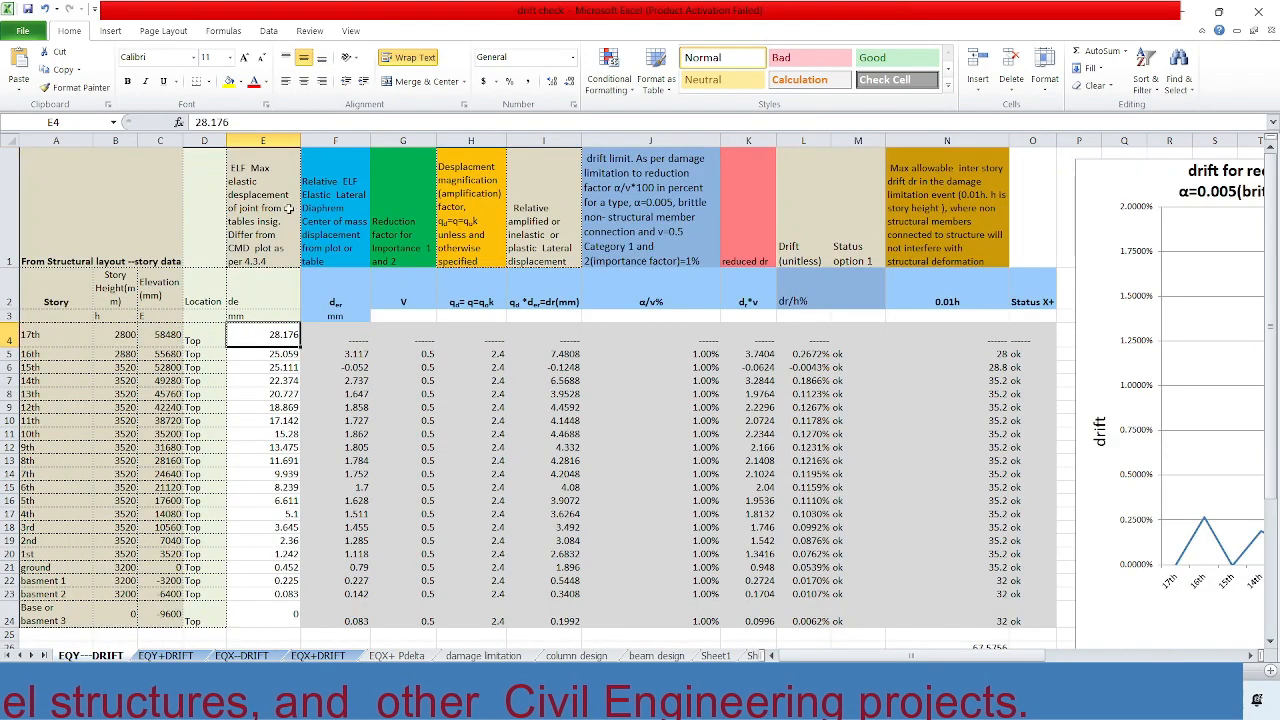
right_click(279, 340)
click(307, 398)
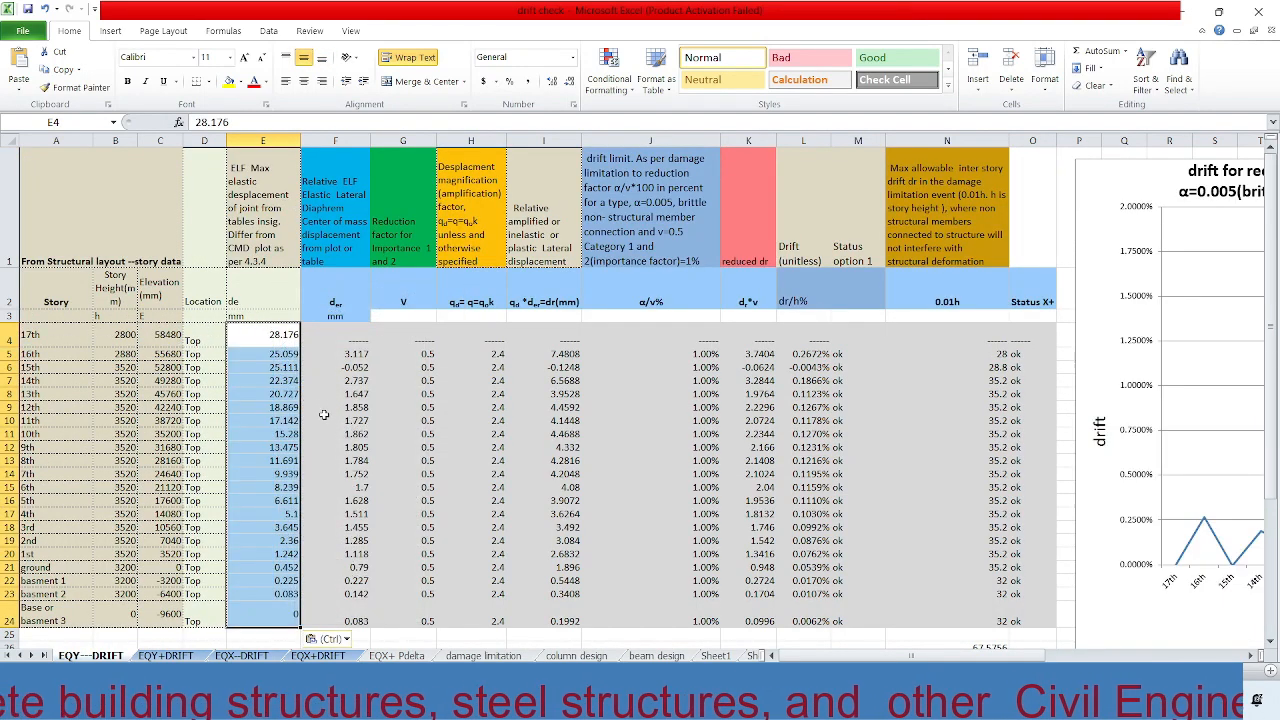
scroll(342, 433, down, 1)
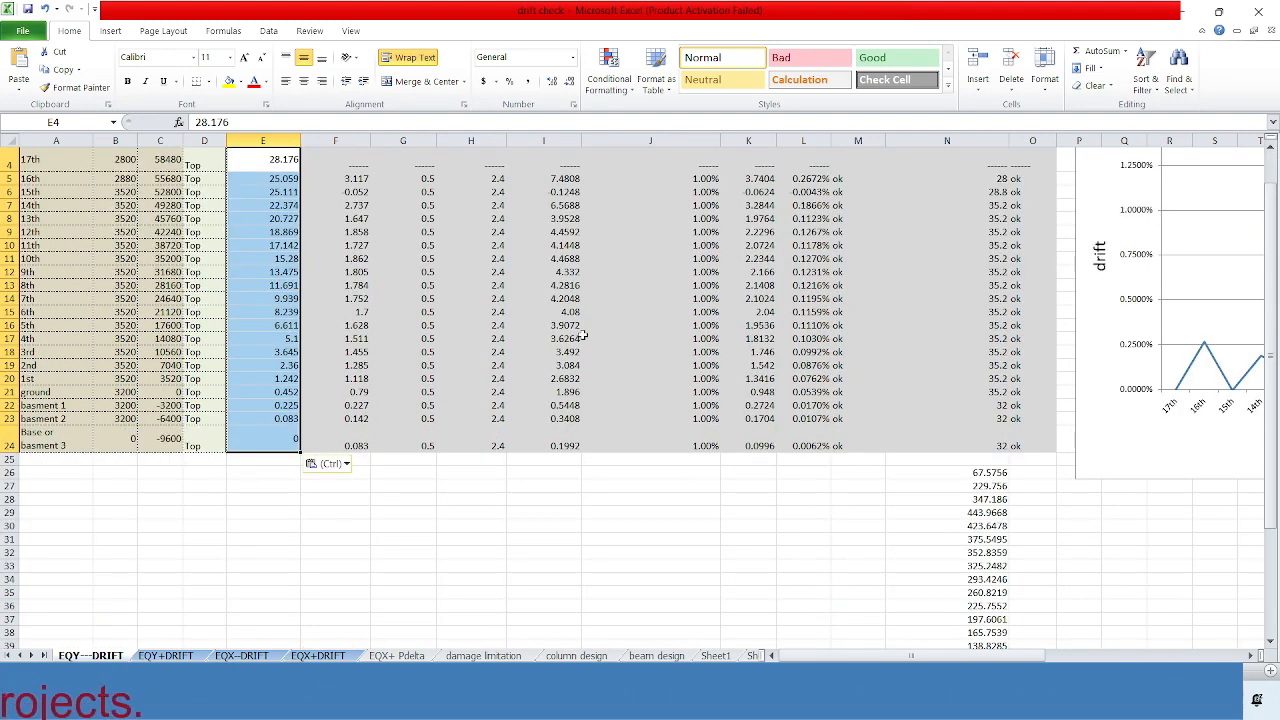
scroll(1044, 414, up, 1)
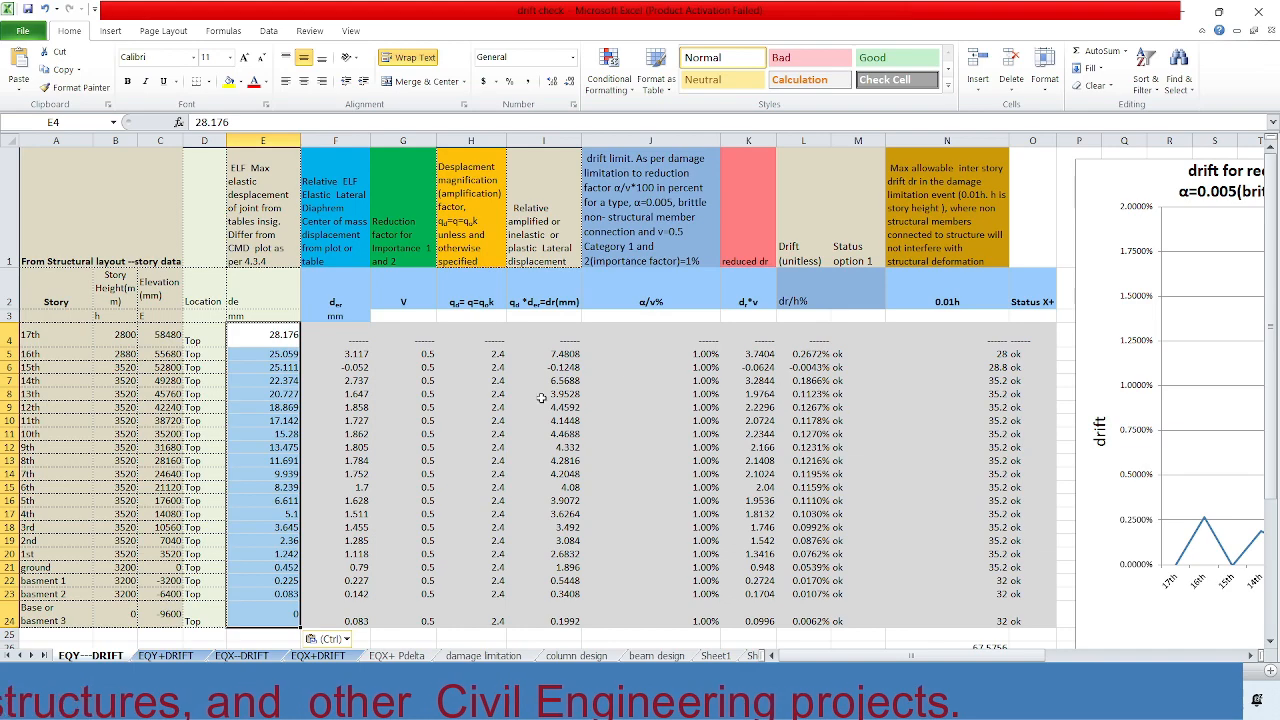
Step: Switch back to ETABS and close the Joint Displacements table
mouse_move(62, 697)
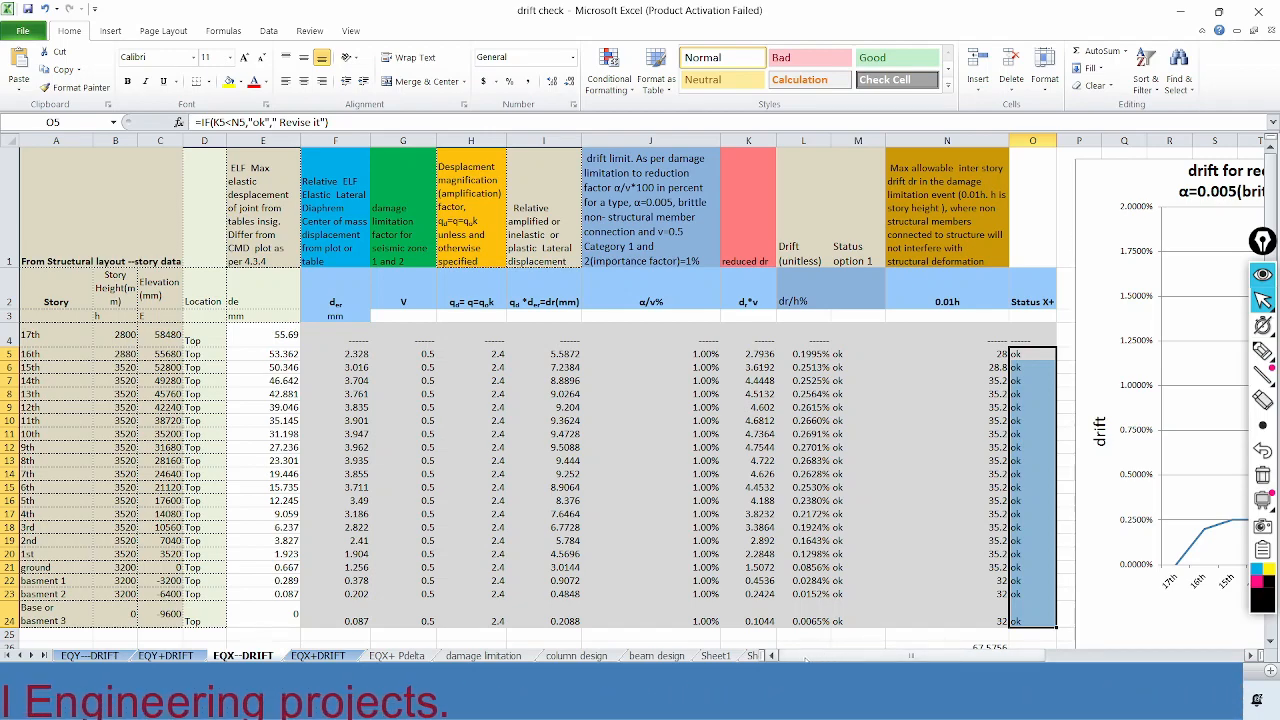
mouse_move(806, 658)
mouse_down()
mouse_move(830, 658)
mouse_move(789, 658)
mouse_up()
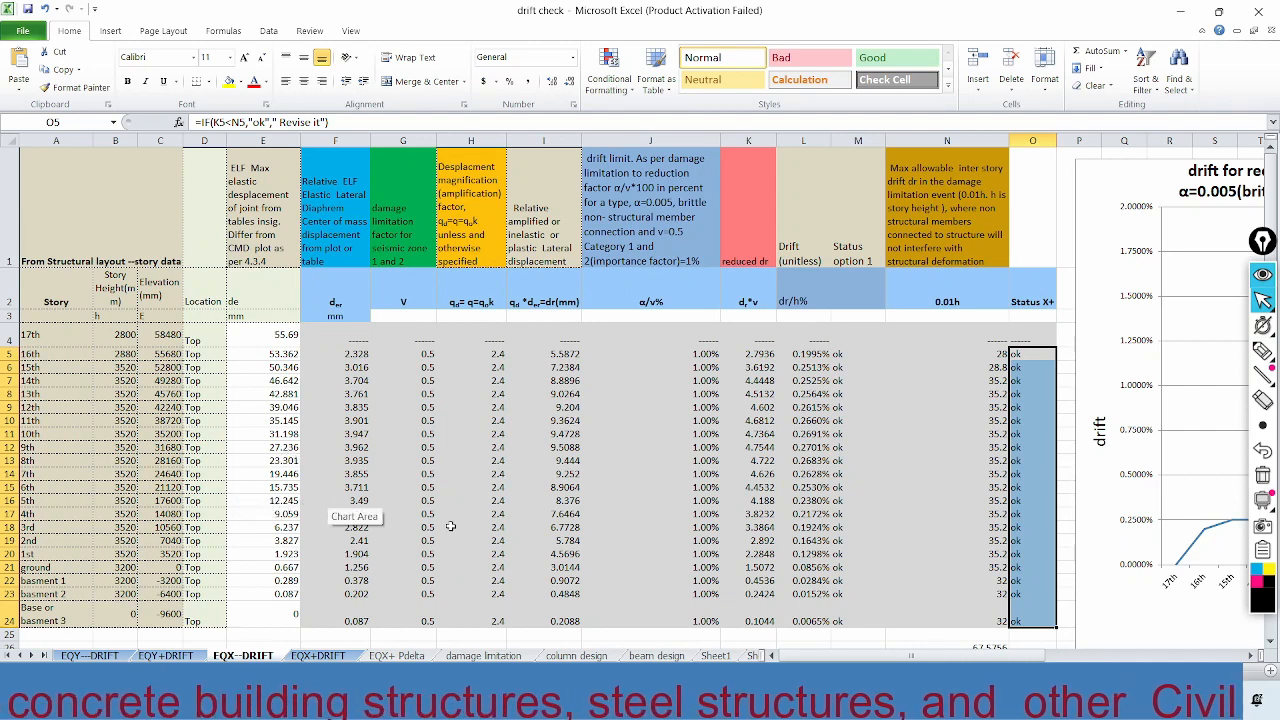
mouse_move(862, 700)
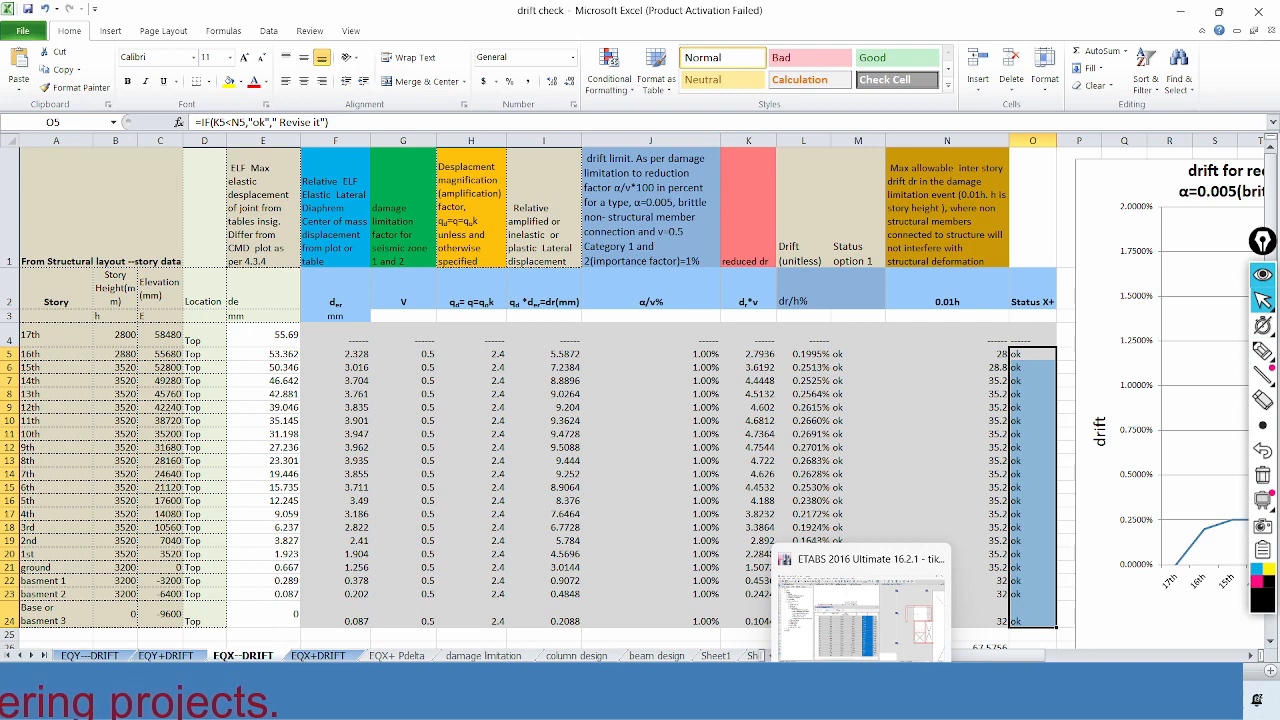
click(940, 645)
scroll(1008, 285, down, 3)
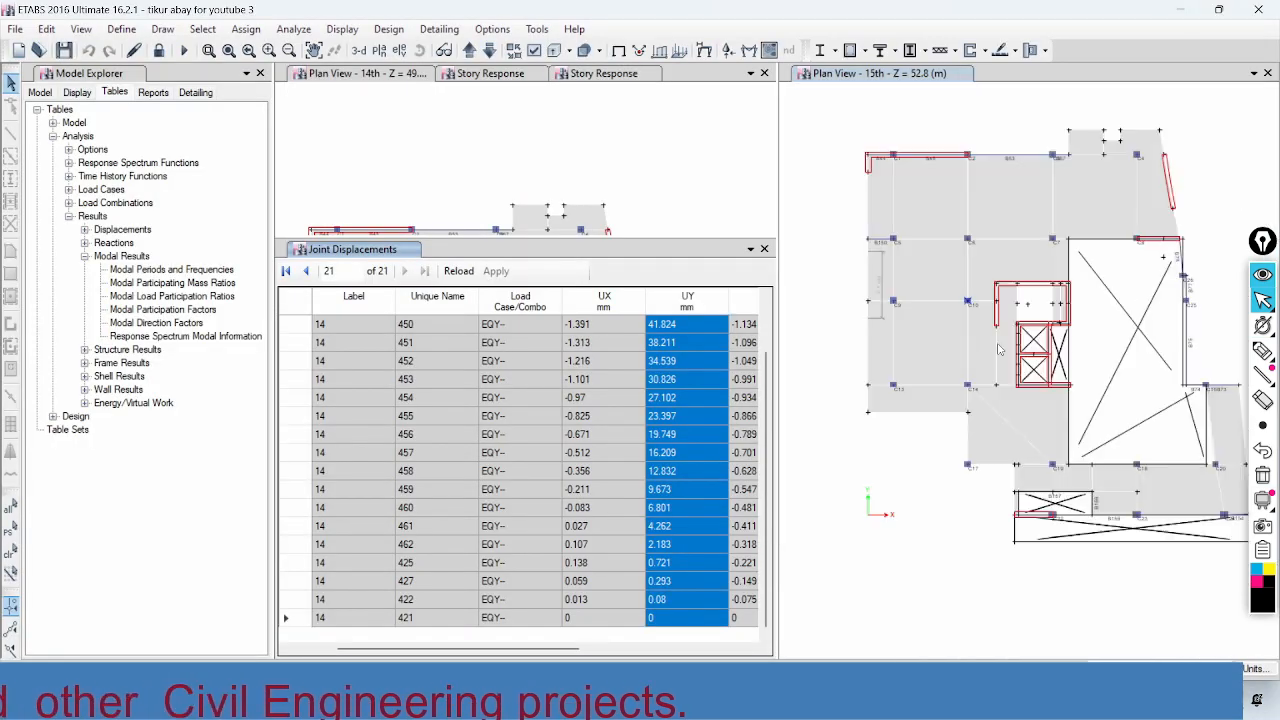
click(764, 249)
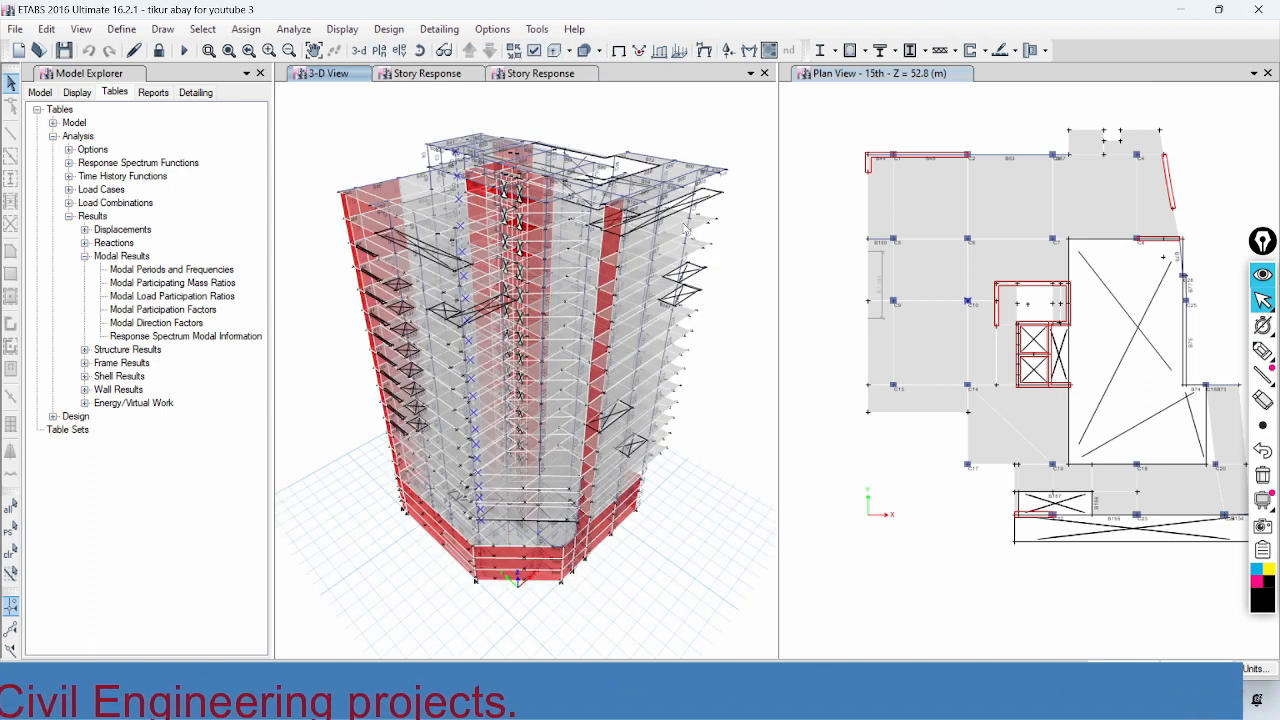
Step: Display the deformed shape in the 3-D view for load case EQX+ with Displacement UX contours
click(733, 52)
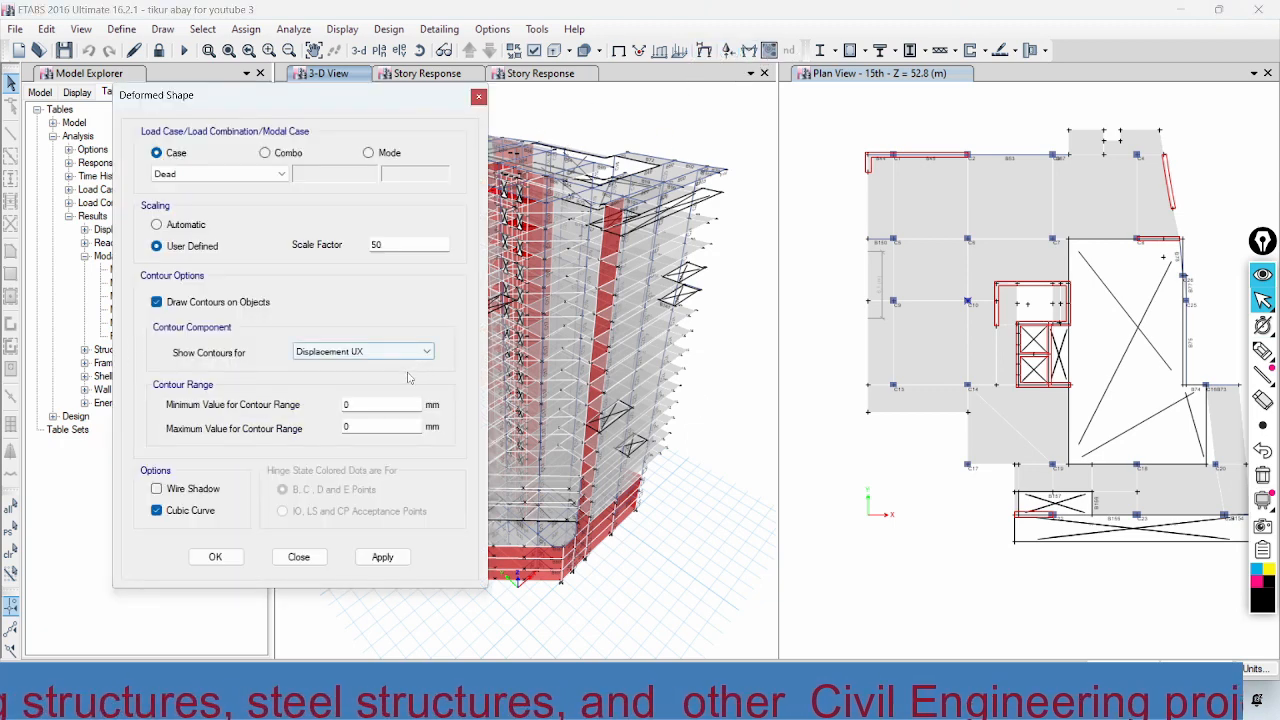
click(214, 175)
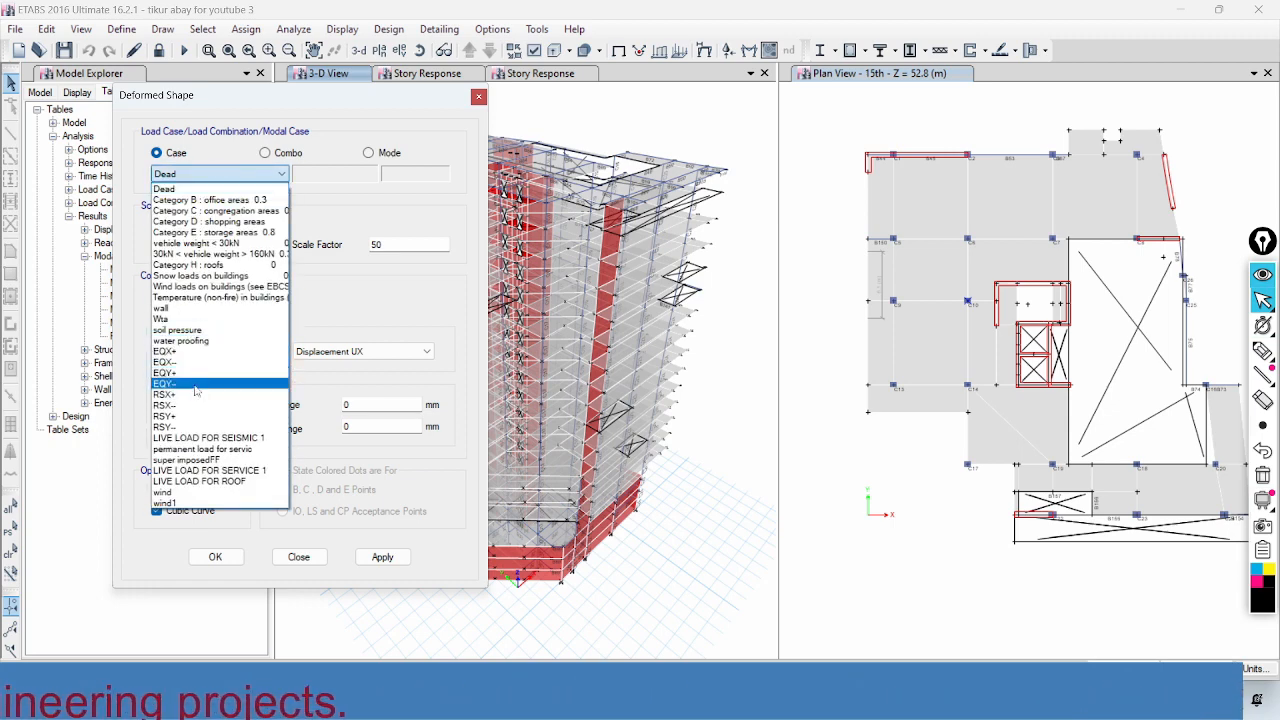
click(170, 352)
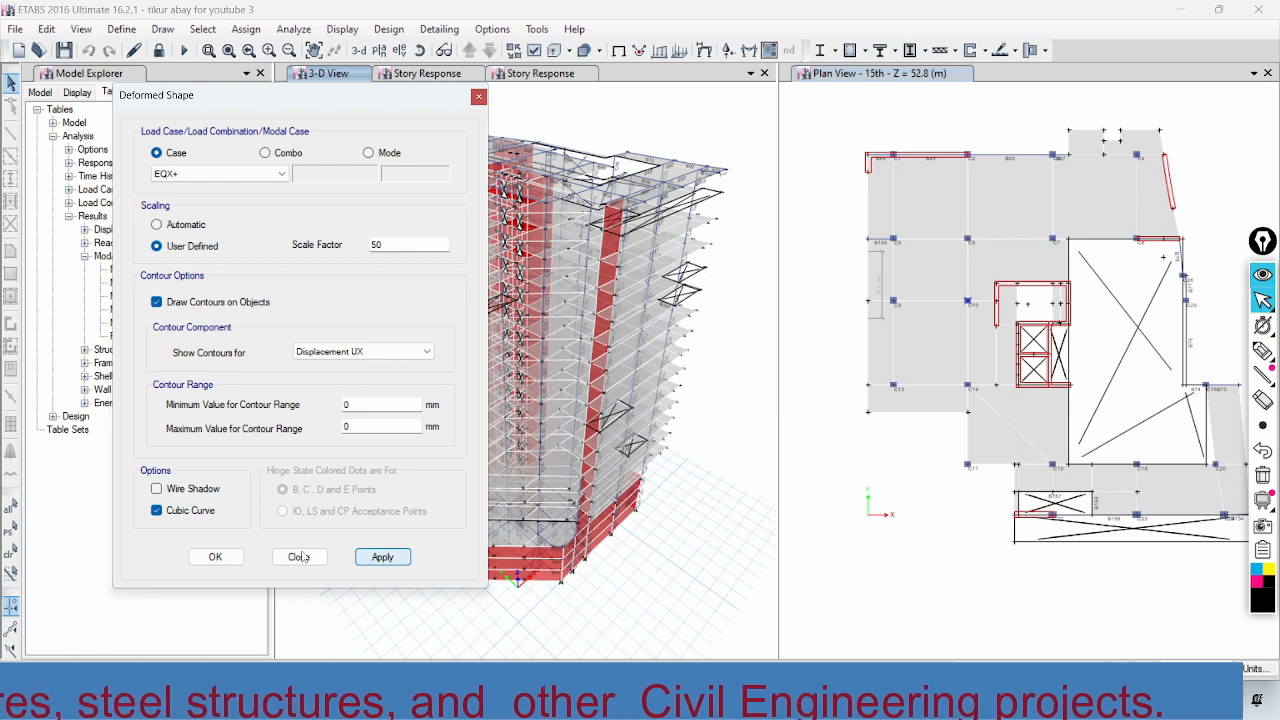
click(383, 557)
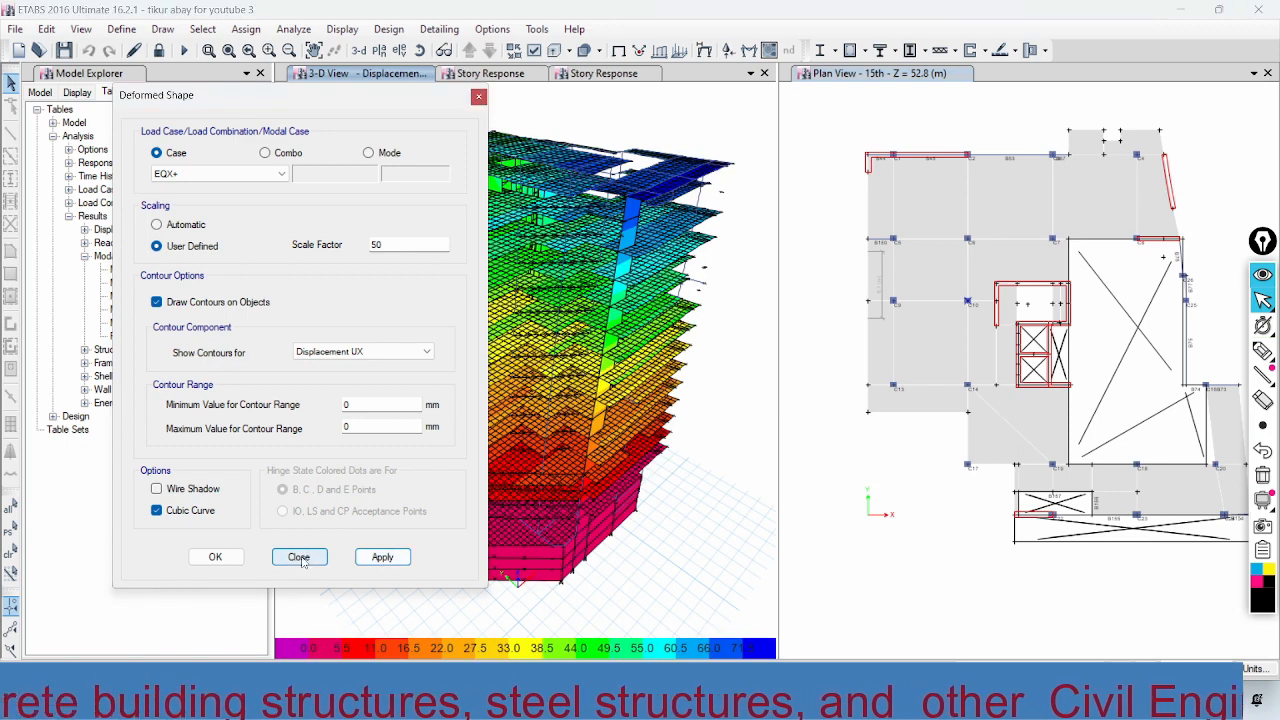
click(302, 565)
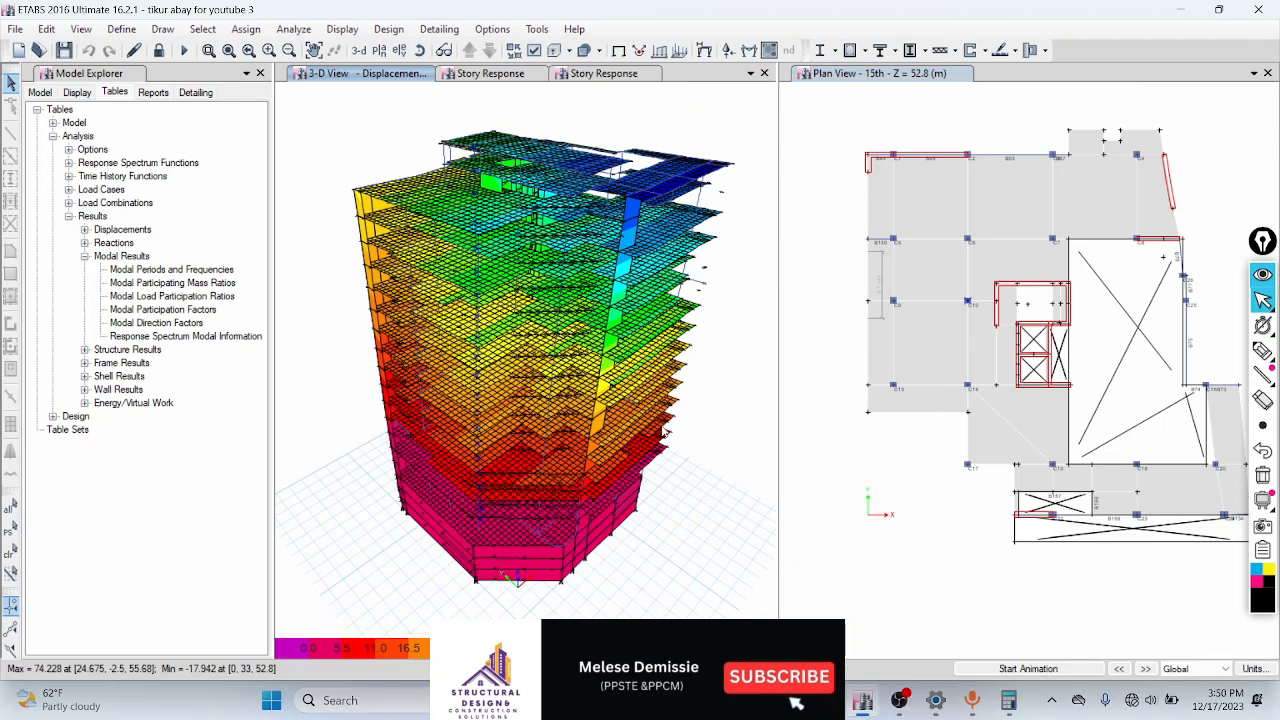
click(900, 699)
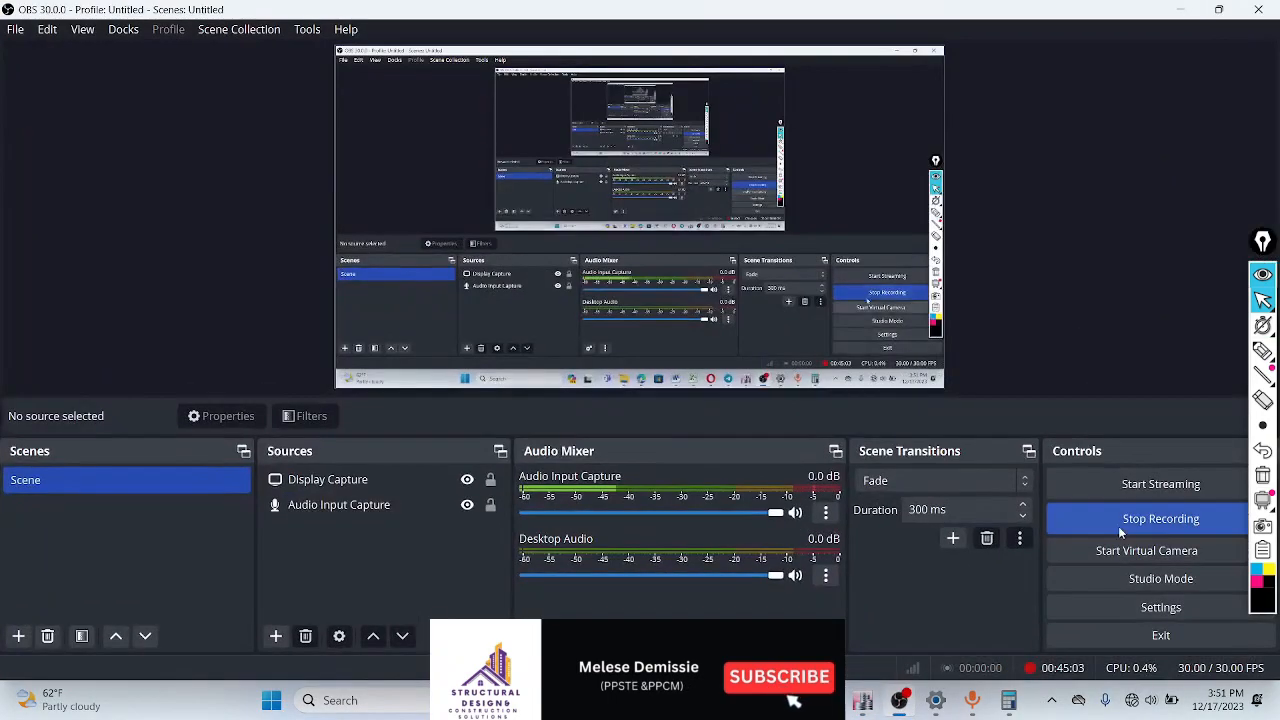